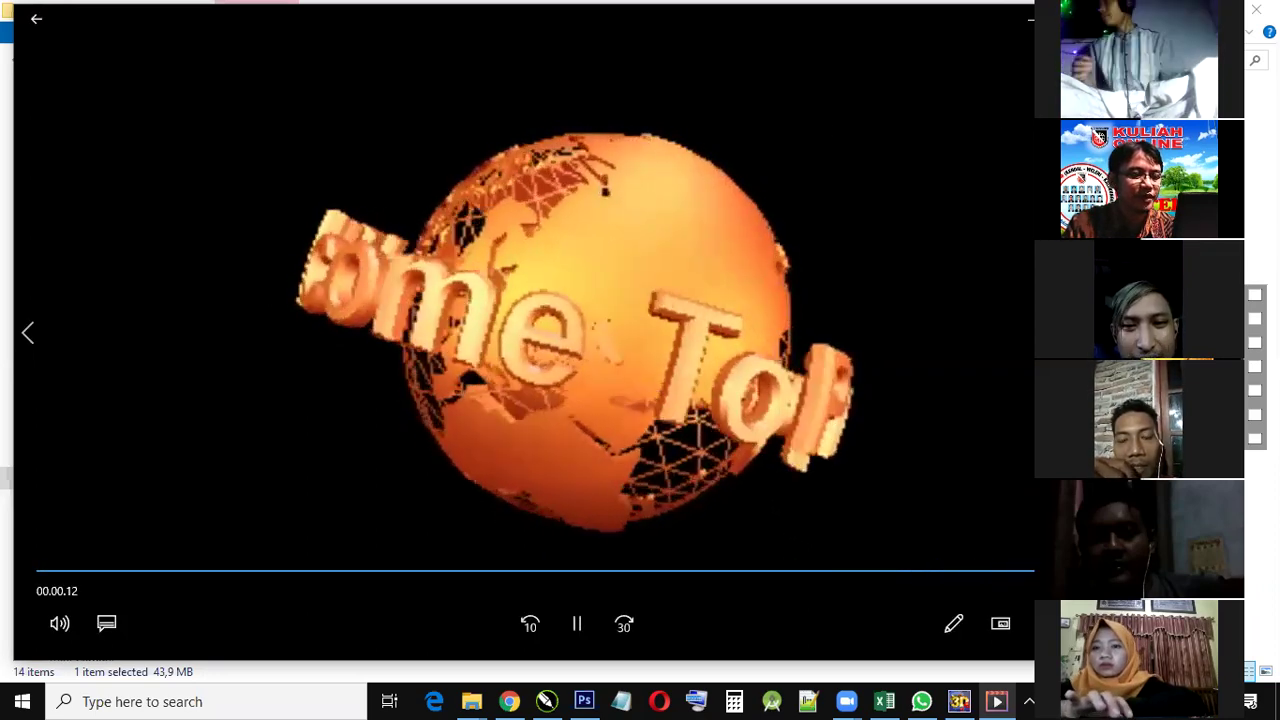
Step: Play the two AVI submissions listed directly below LATIHAN TUGAS 1A, closing each video after viewing
click(1119, 19)
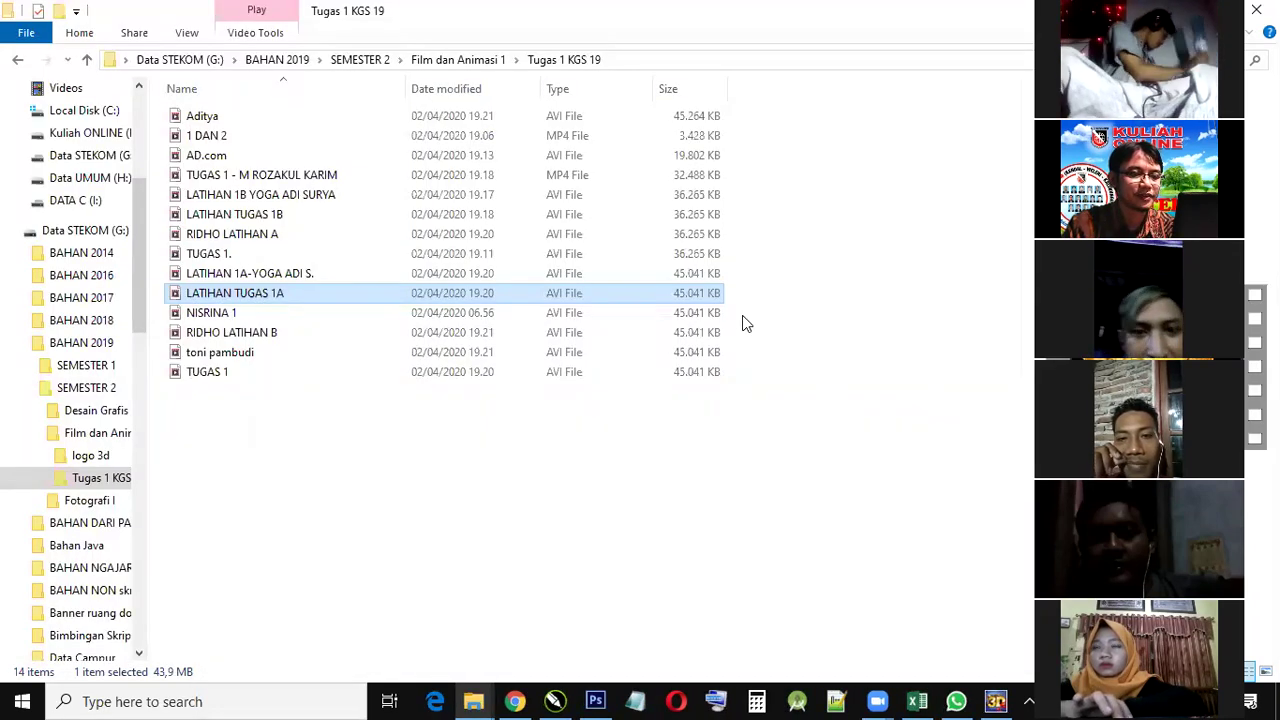
double_click(227, 314)
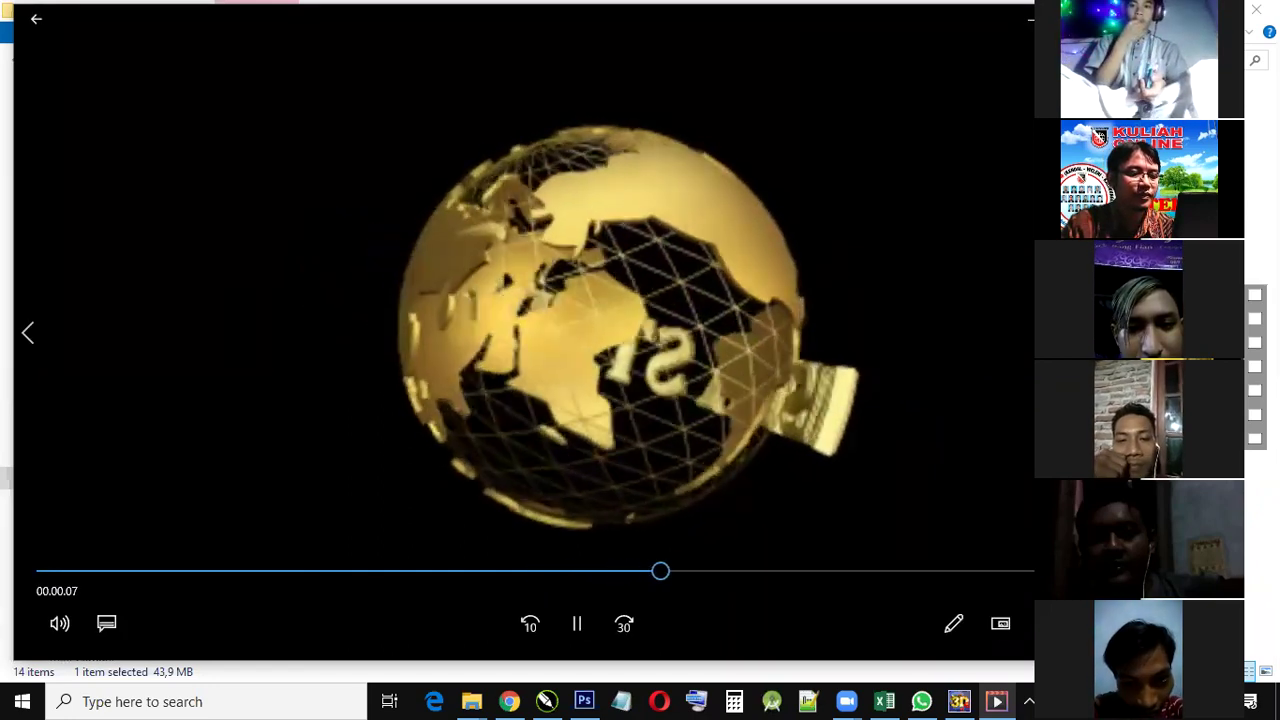
click(1119, 19)
double_click(238, 333)
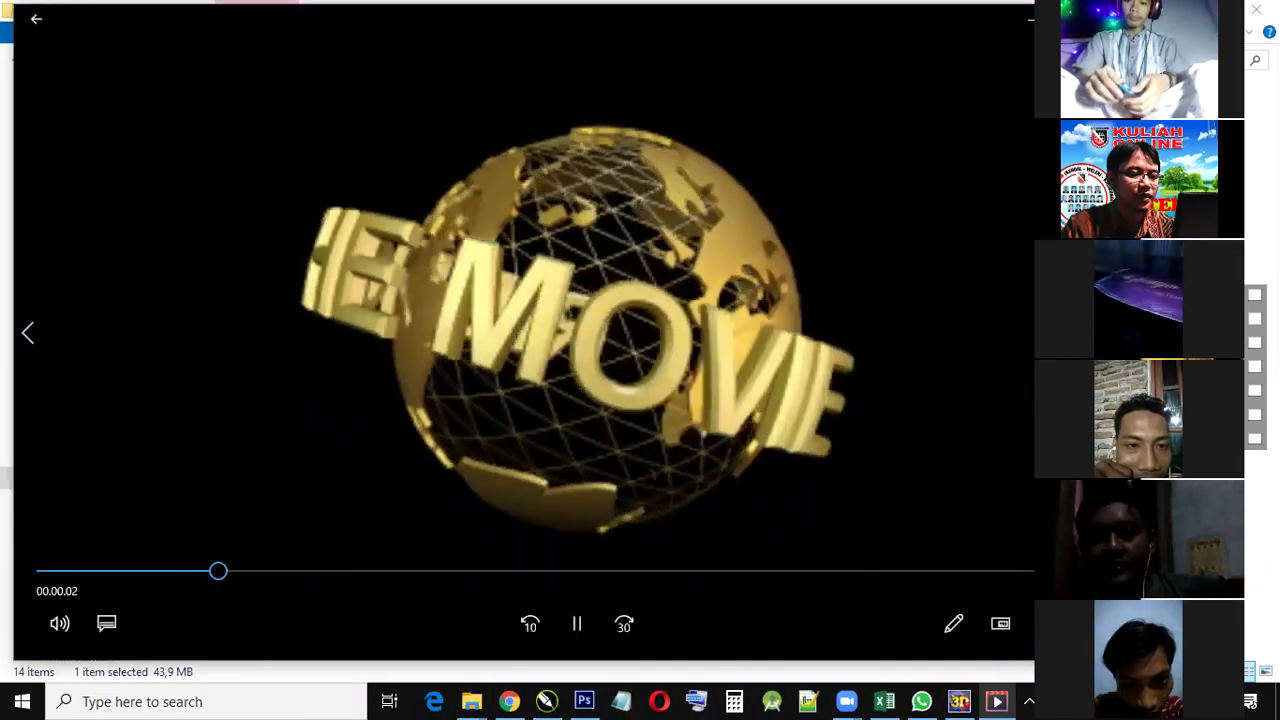
click(1119, 19)
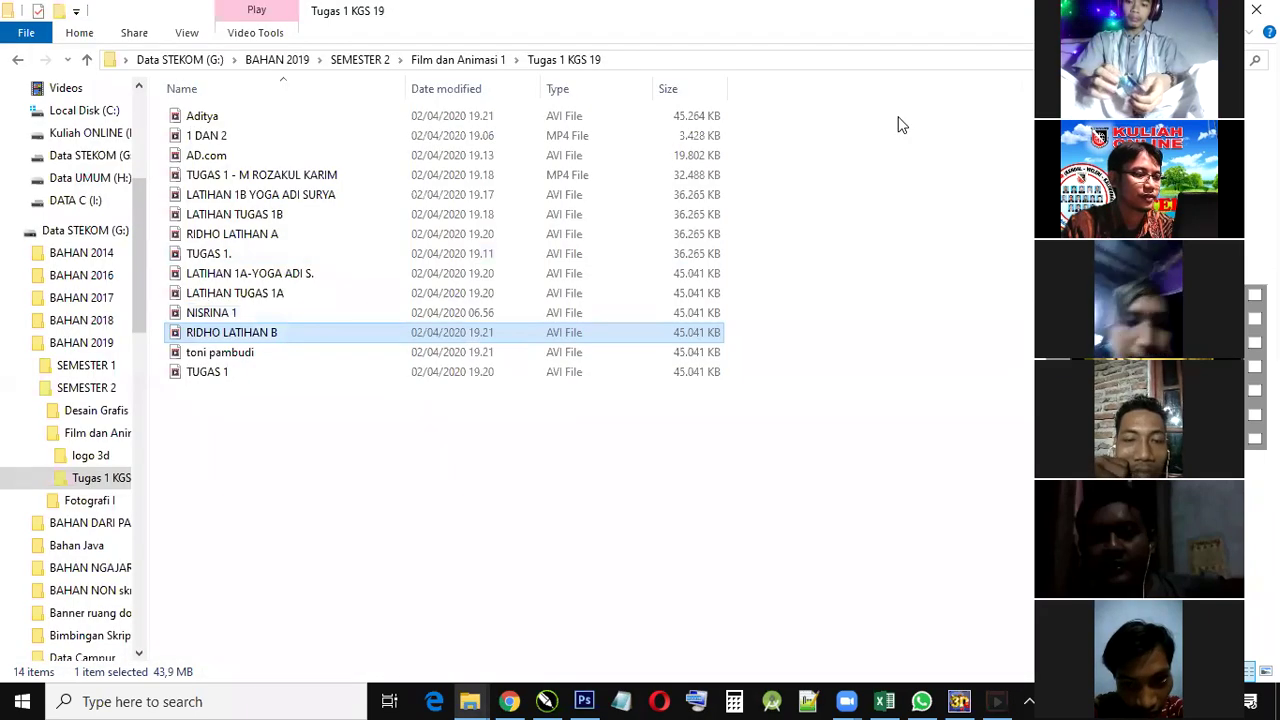
Step: Play the last two AVI submissions in the Tugas 1 KGS 19 folder, ending with TUGAS 1, and close the player
double_click(259, 353)
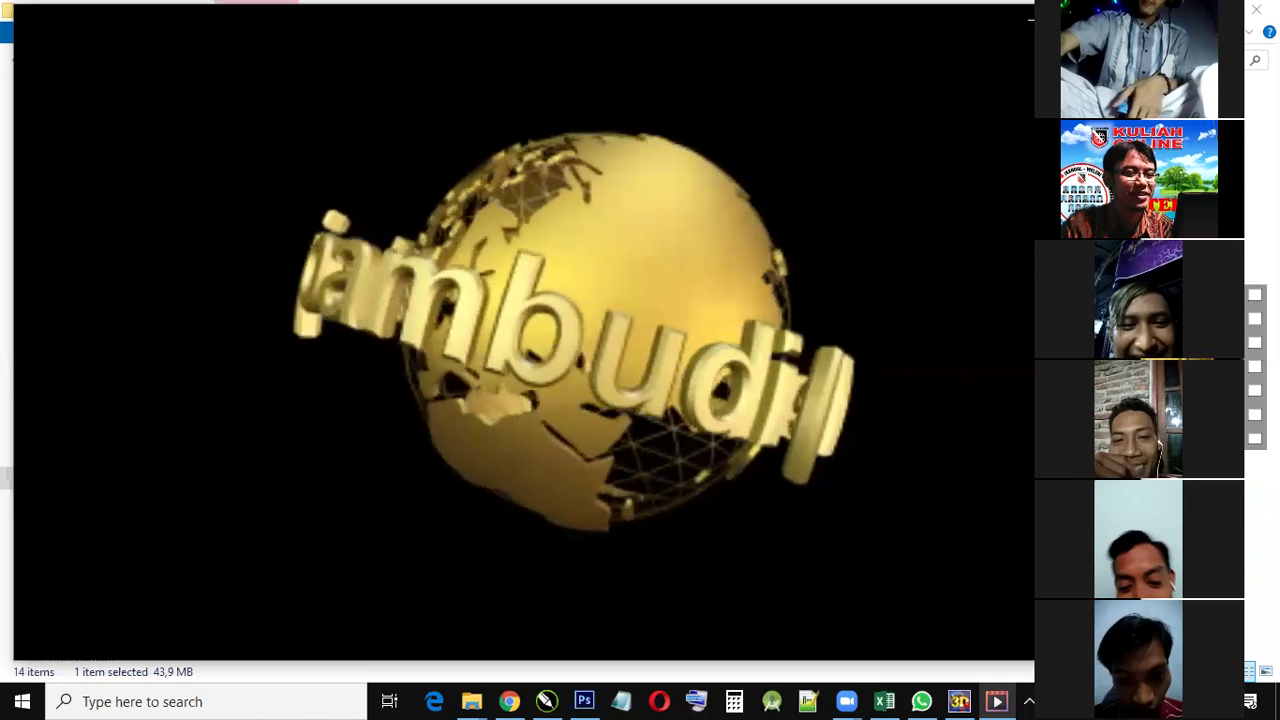
click(1117, 20)
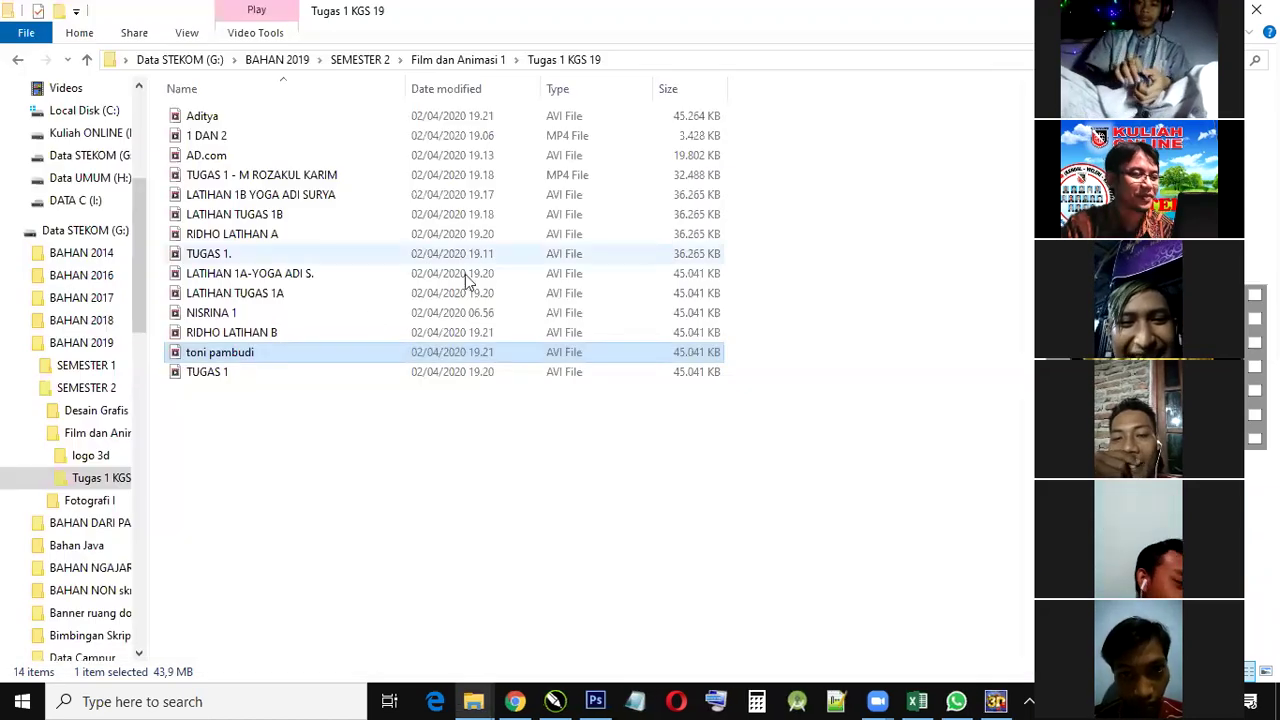
click(204, 376)
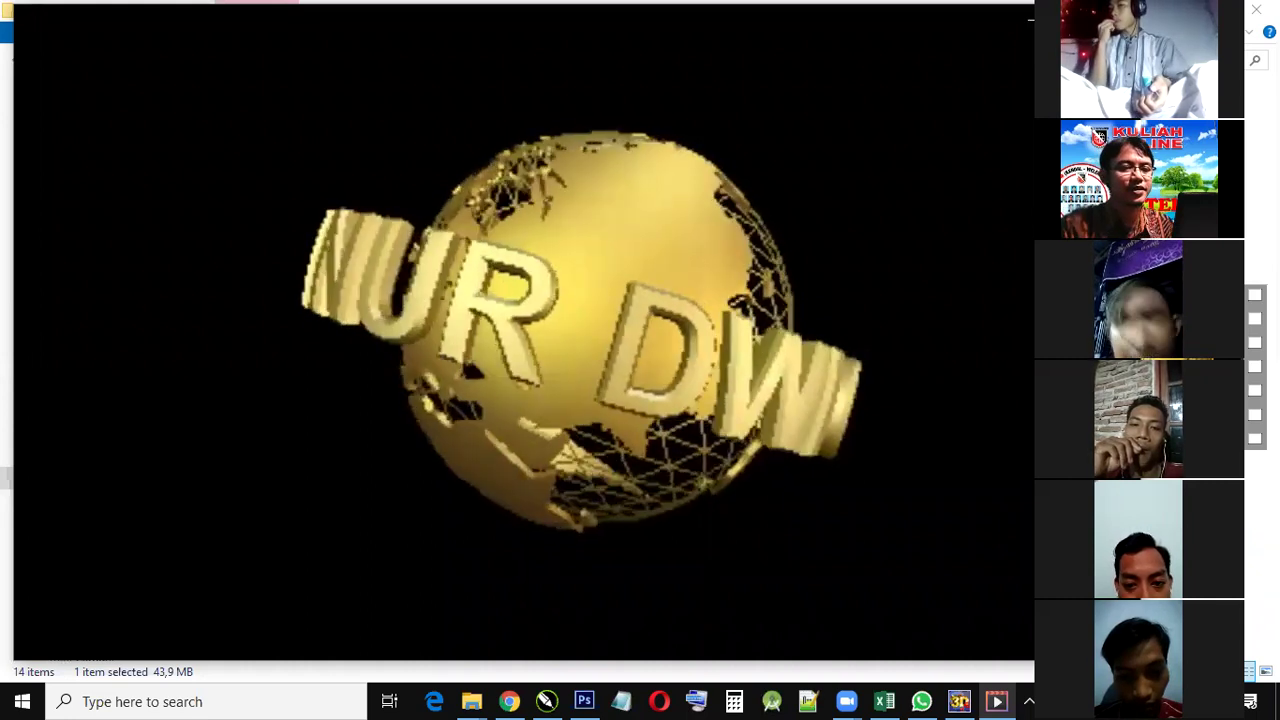
key(space)
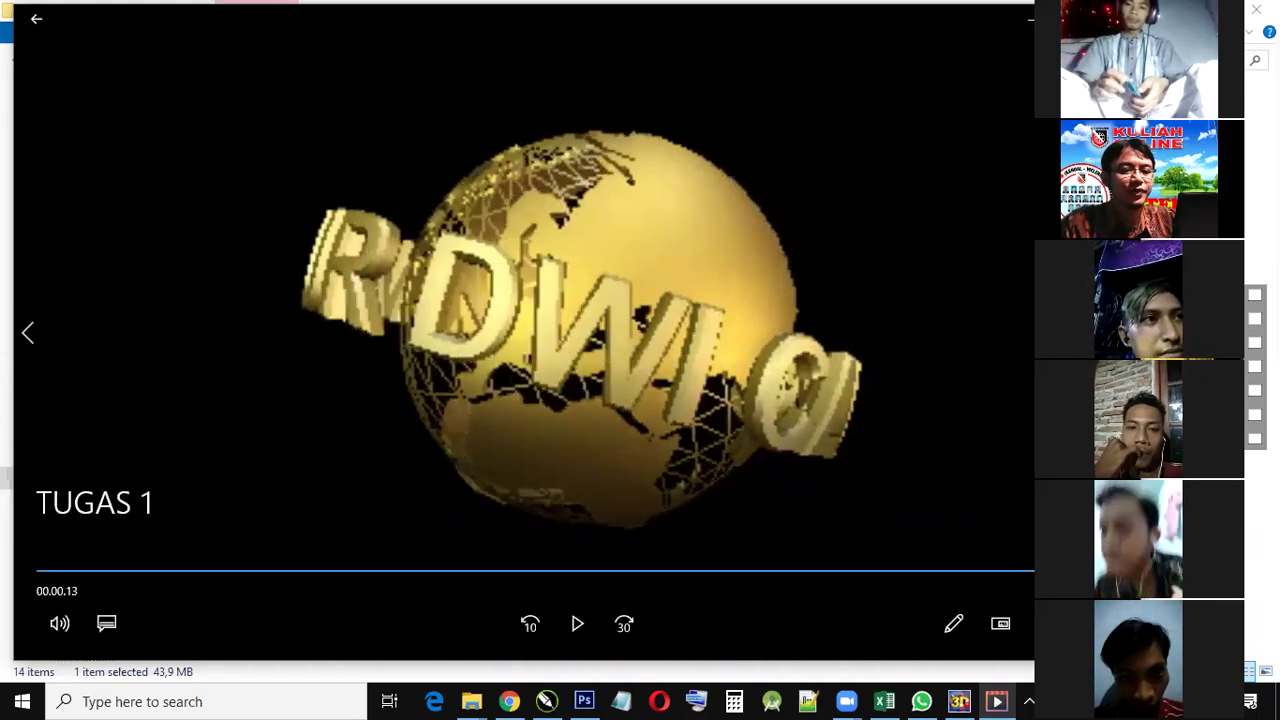
click(1118, 19)
drag(270, 412, 177, 112)
click(268, 408)
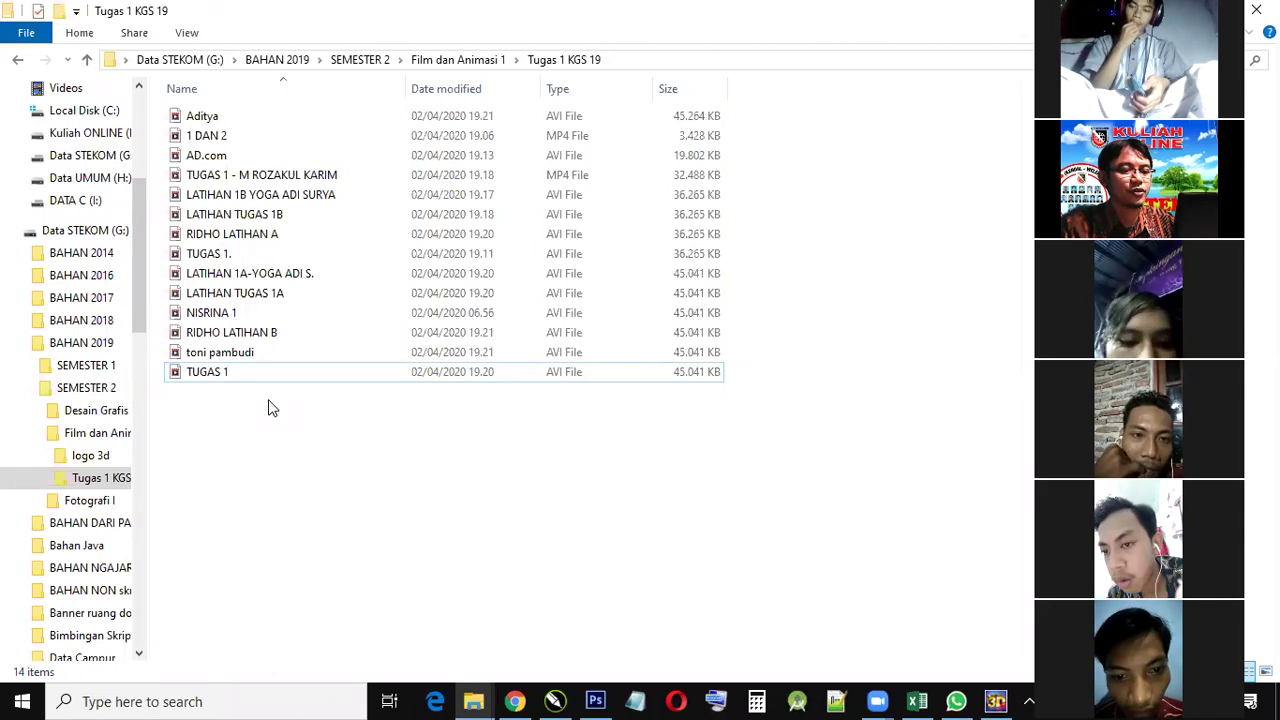
Step: Play the TUGAS 1 MP4 submission, pause it on the red play-button logo to examine it, and close the video
double_click(273, 182)
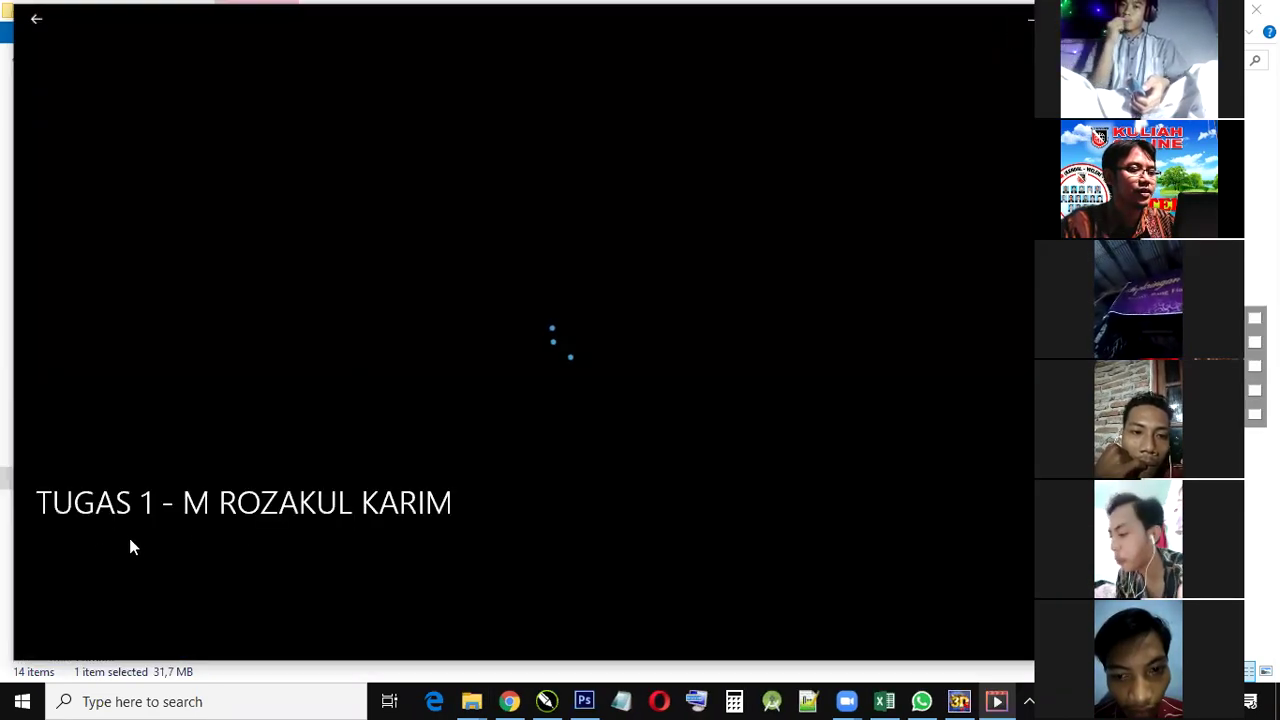
click(575, 624)
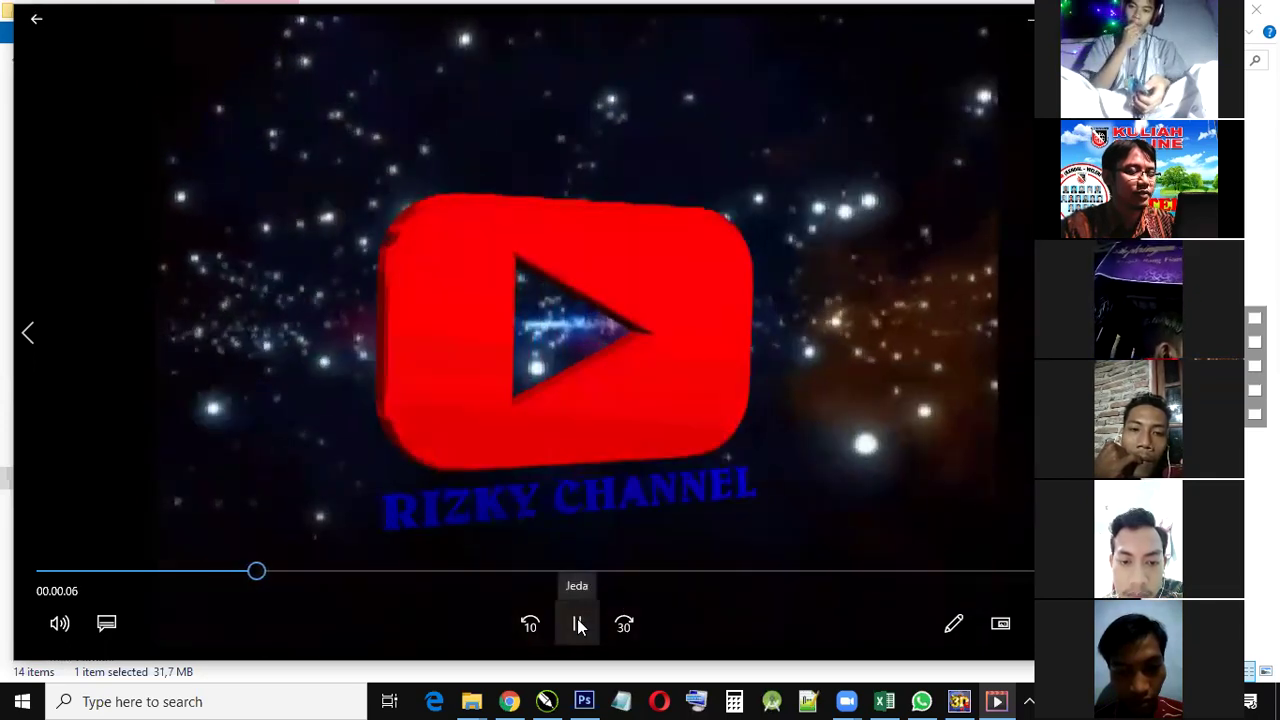
click(577, 623)
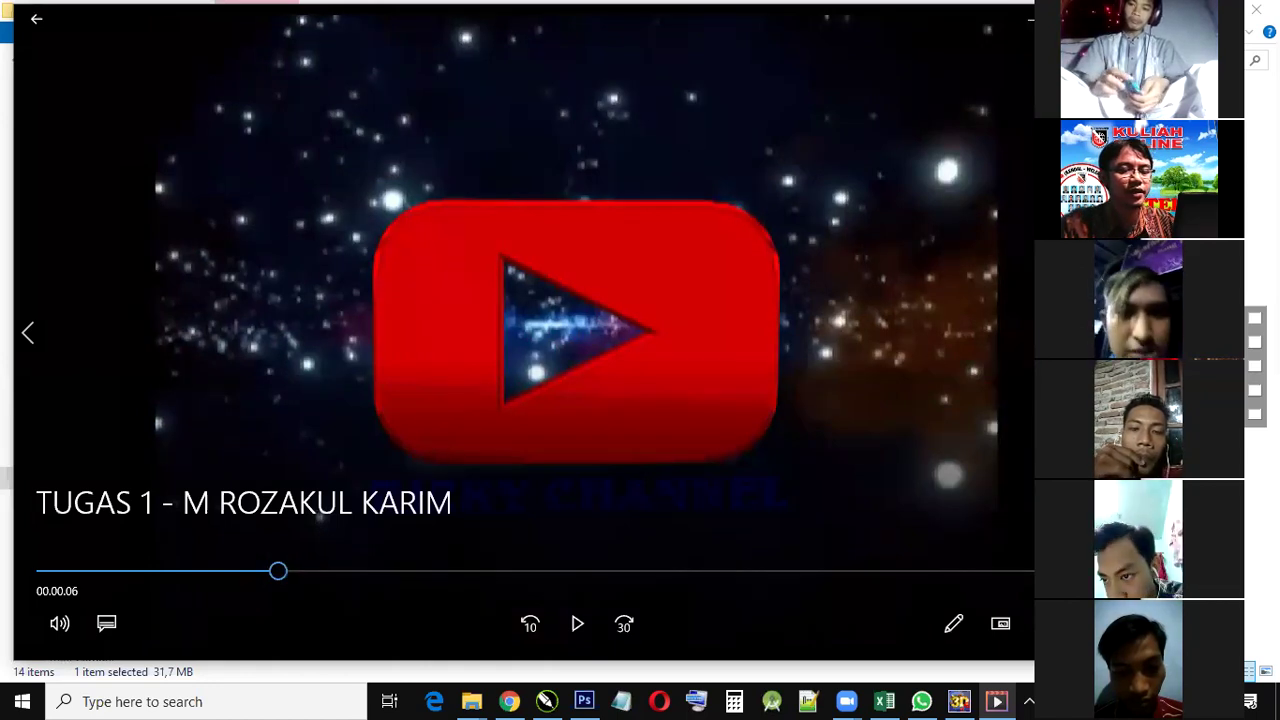
key(alt+F4)
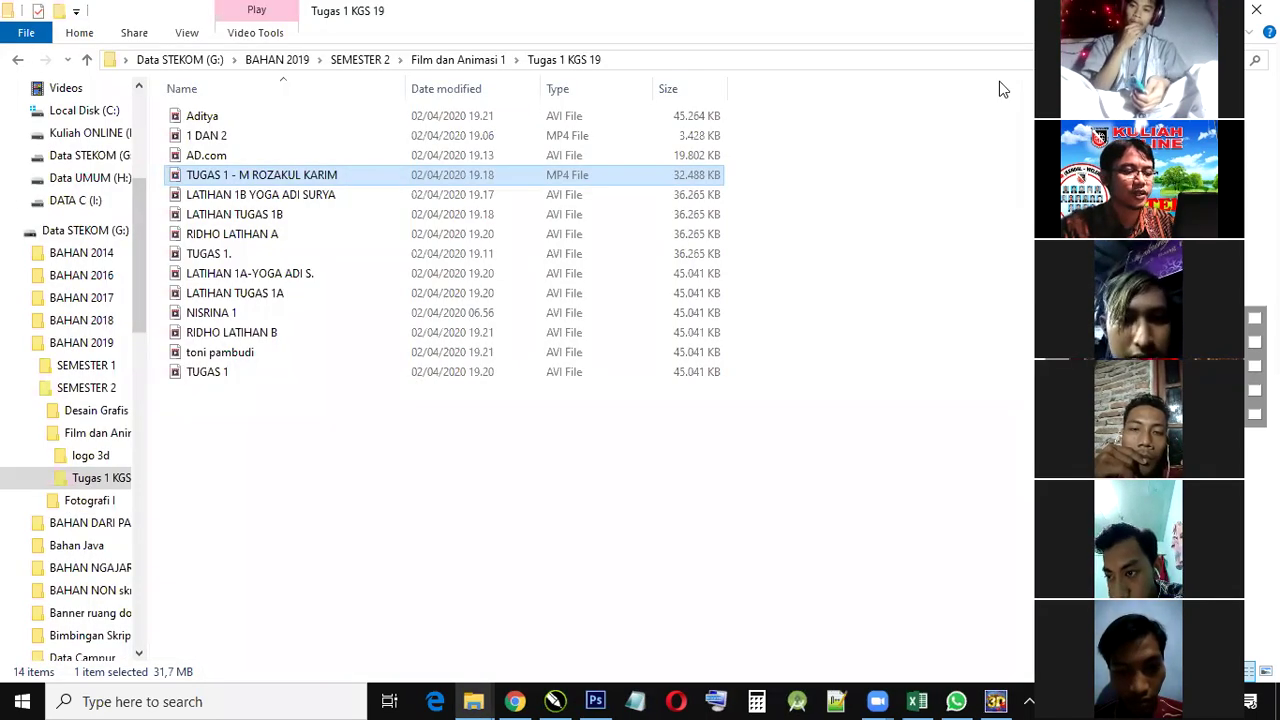
Step: Switch to CorelDRAW and move both black S-logo shapes together off the page into the empty area to its left
click(560, 700)
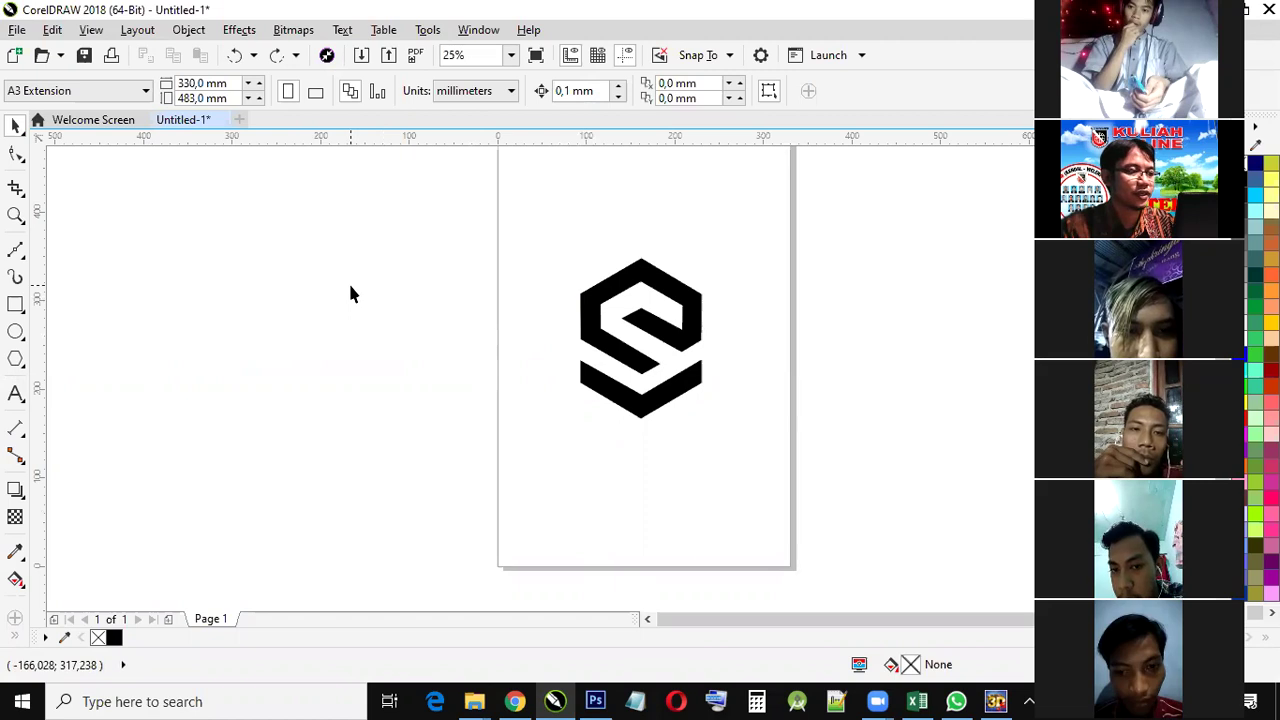
key(z)
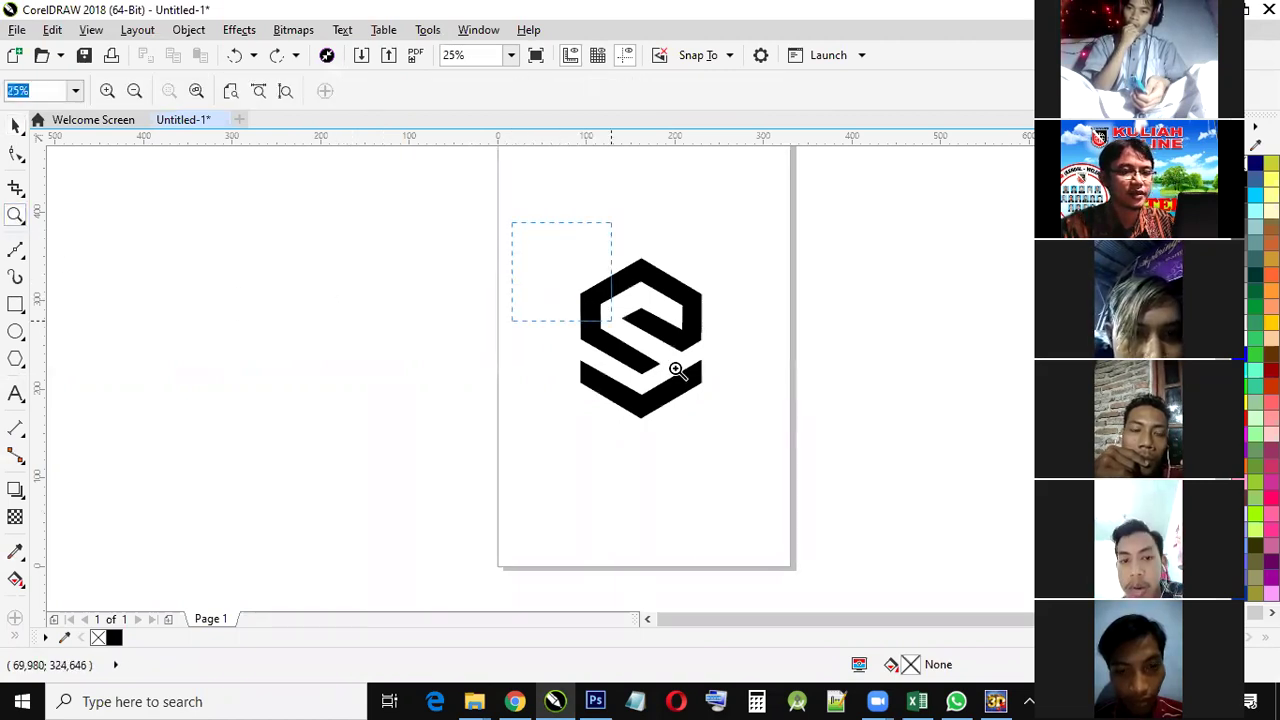
drag(804, 435, 805, 435)
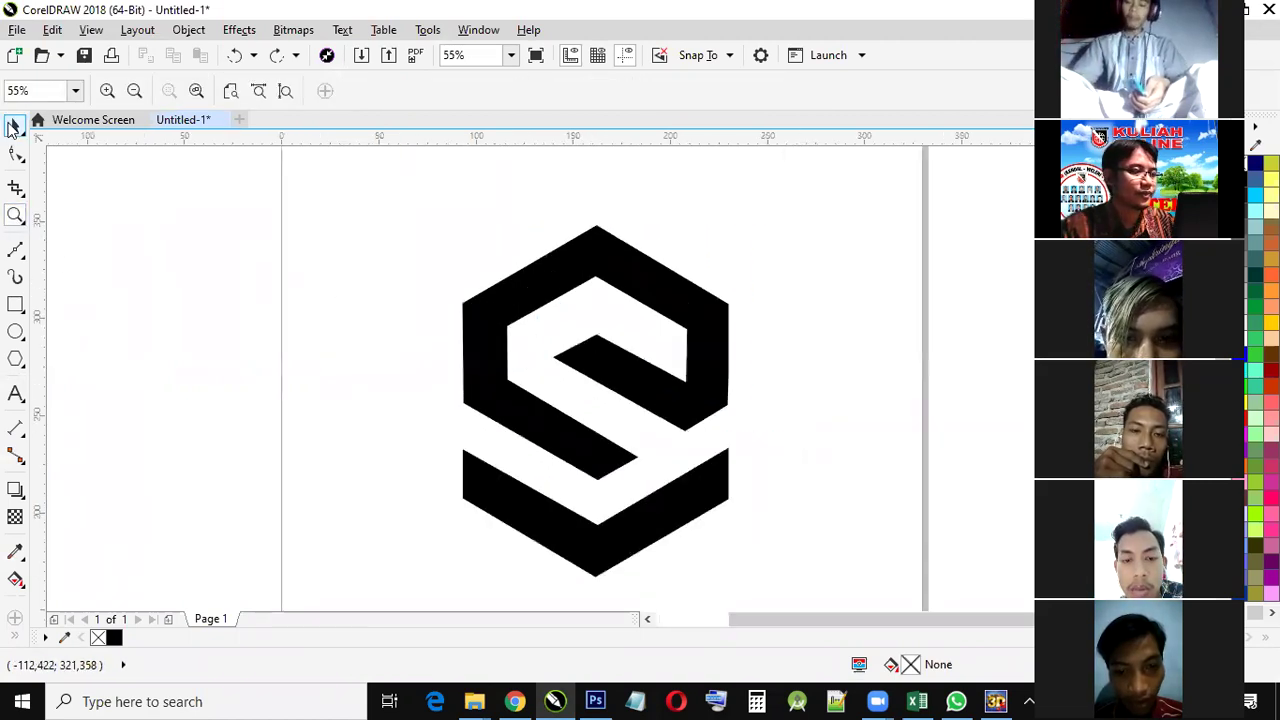
click(15, 126)
click(509, 290)
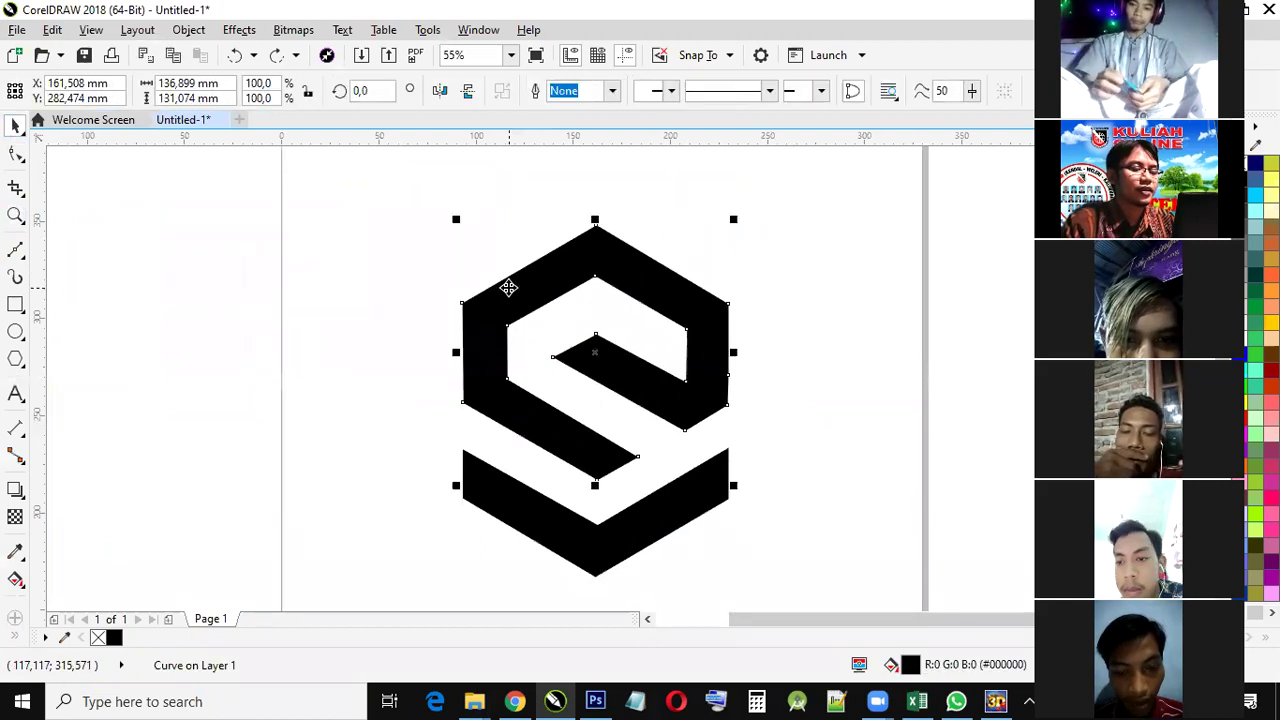
click(580, 512)
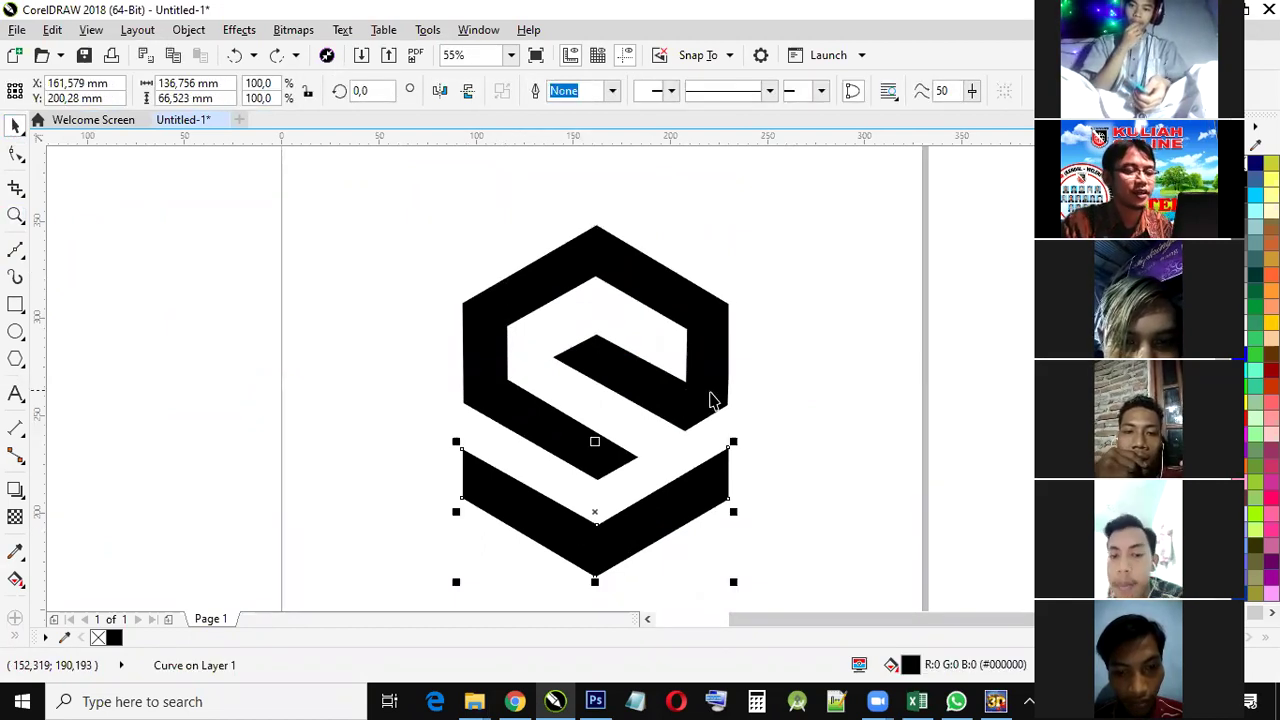
click(716, 393)
shift+click(697, 485)
ctrl+drag(706, 486, 213, 376)
click(325, 298)
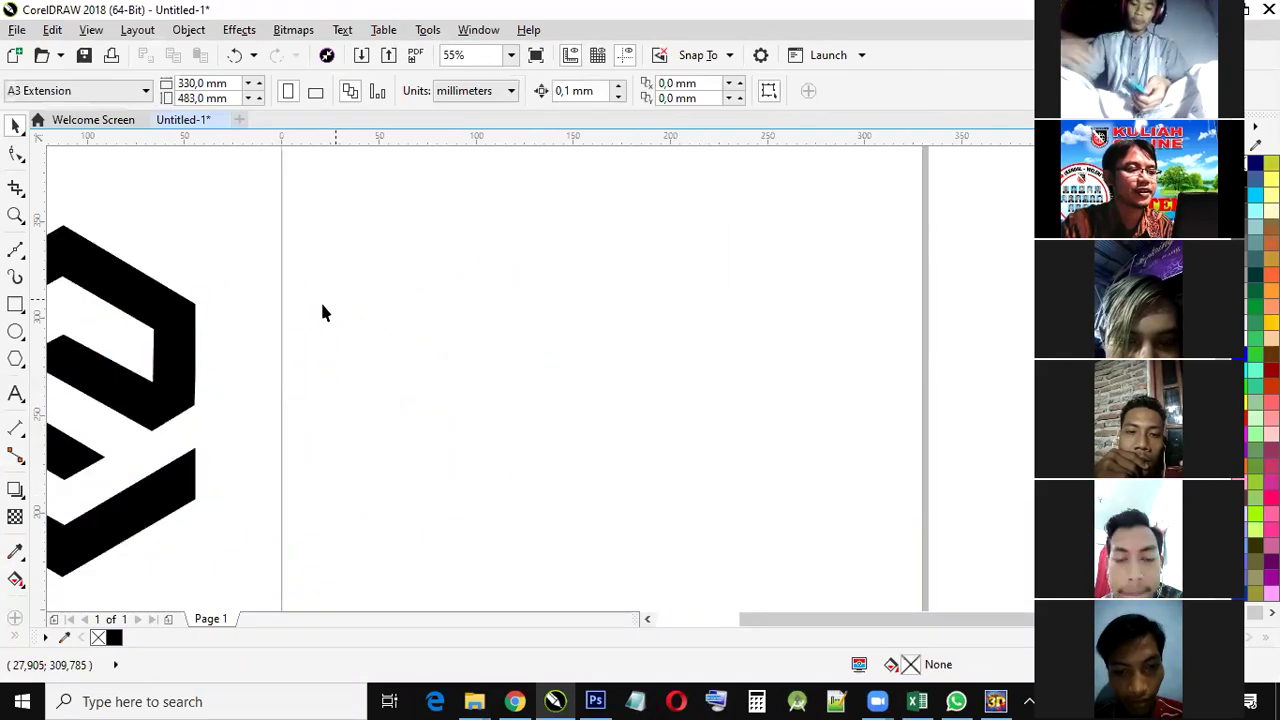
Step: Add the artistic text "K" in Arial to the blank page and enlarge it to about 478 pt
click(15, 393)
click(555, 322)
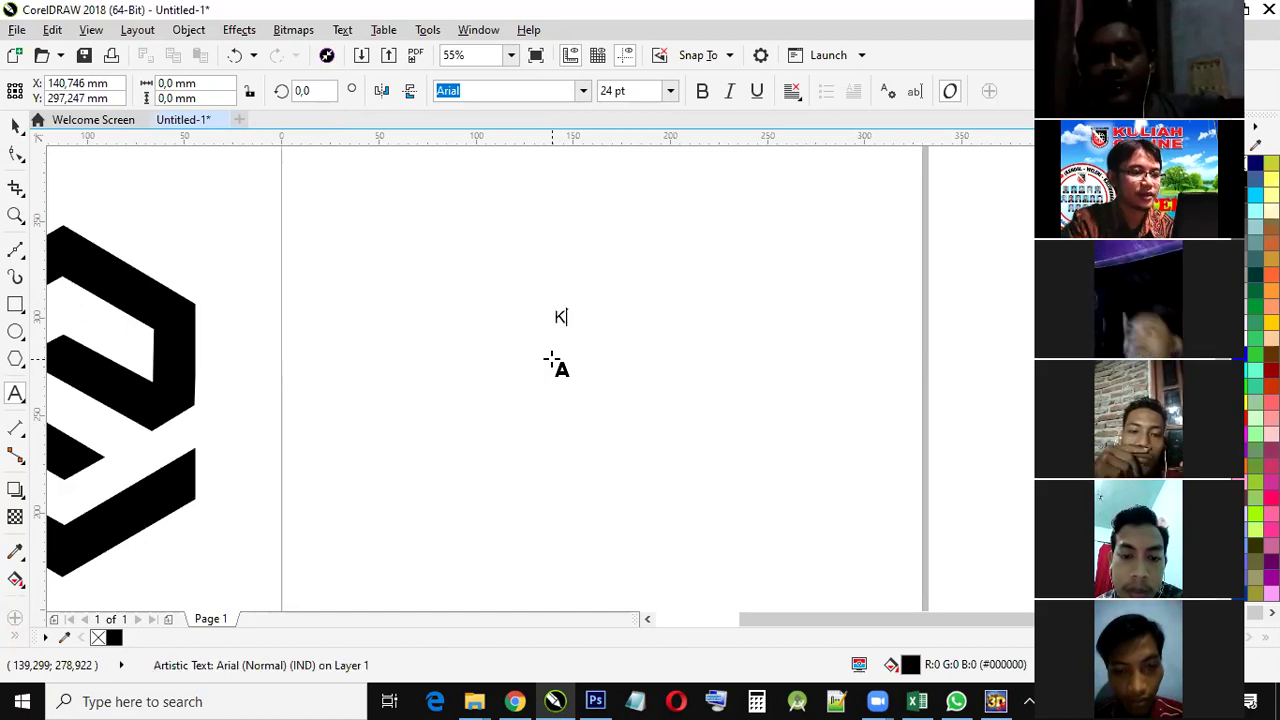
shift+drag(549, 329, 453, 449)
drag(573, 357, 546, 381)
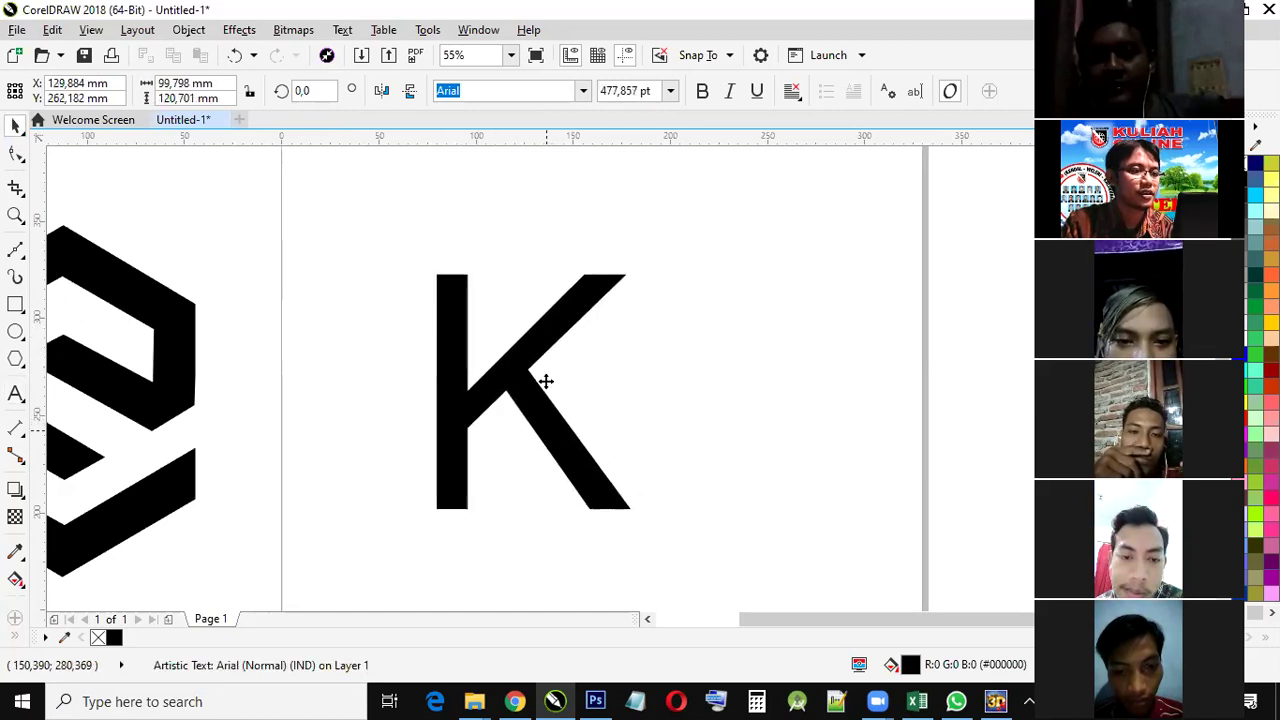
Step: Restyle the letter K in the Bangers font at about 653 pt and delete it from the page
click(584, 95)
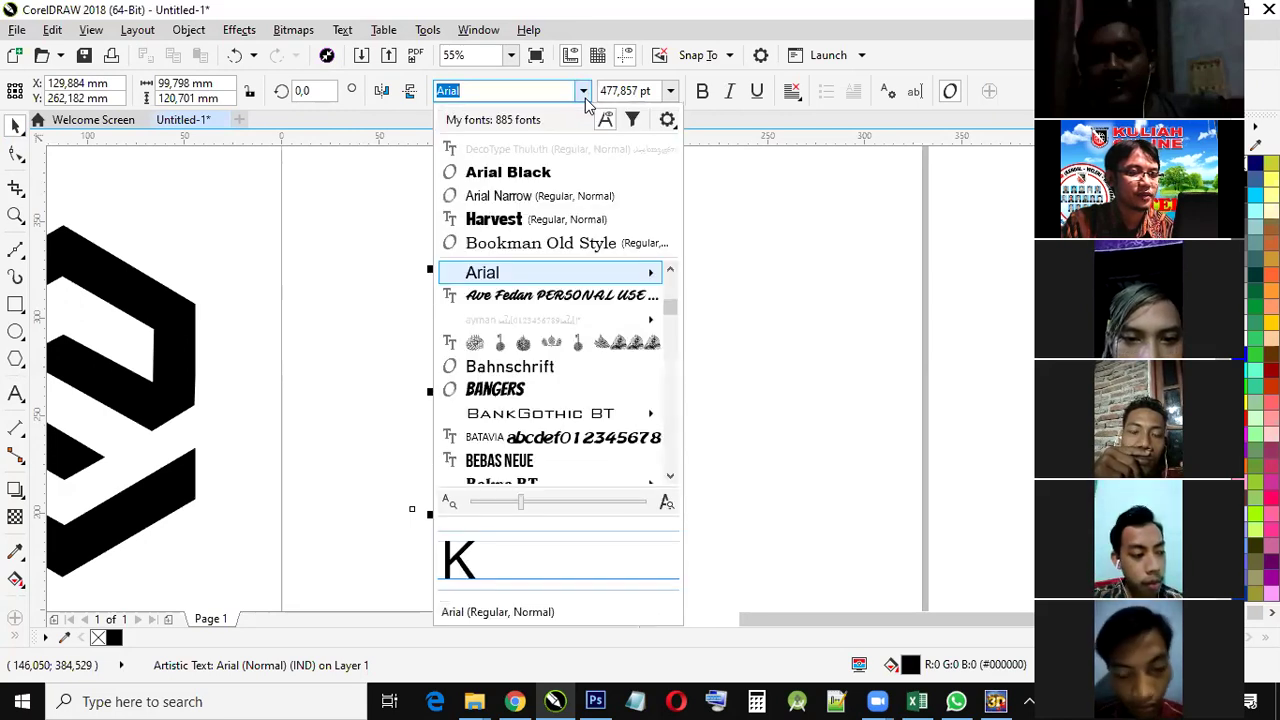
click(533, 391)
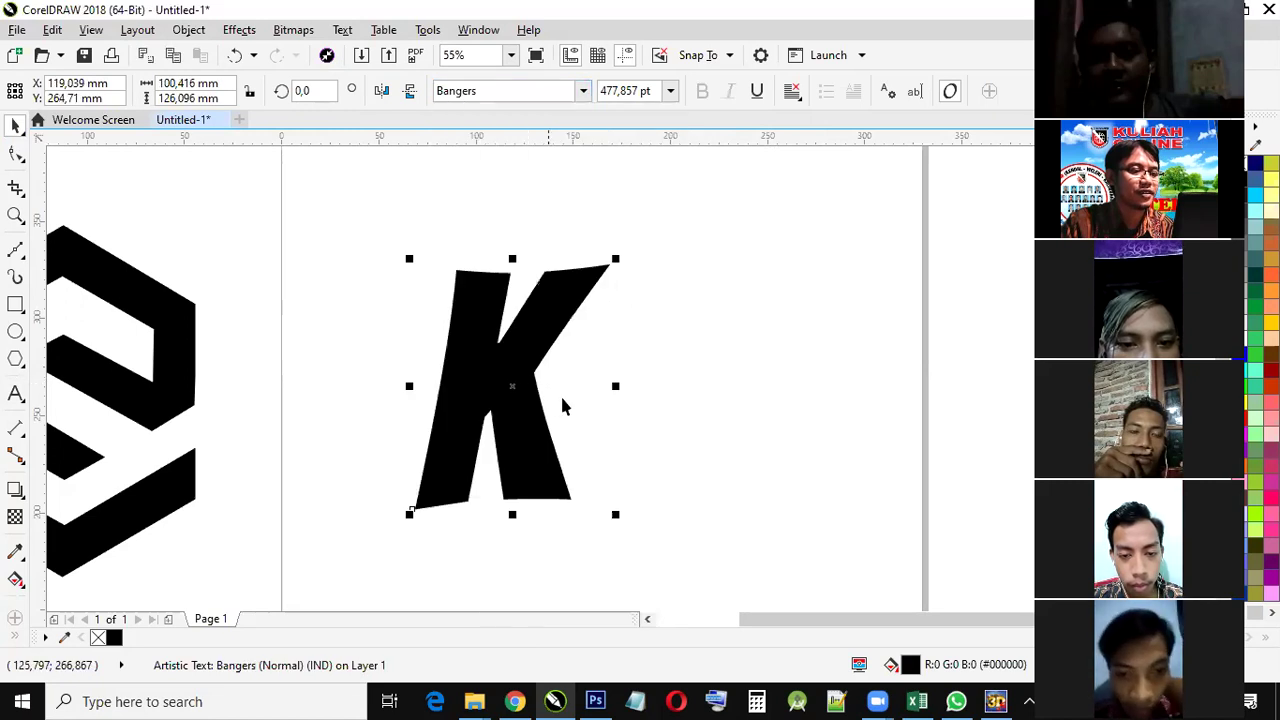
drag(624, 524, 651, 559)
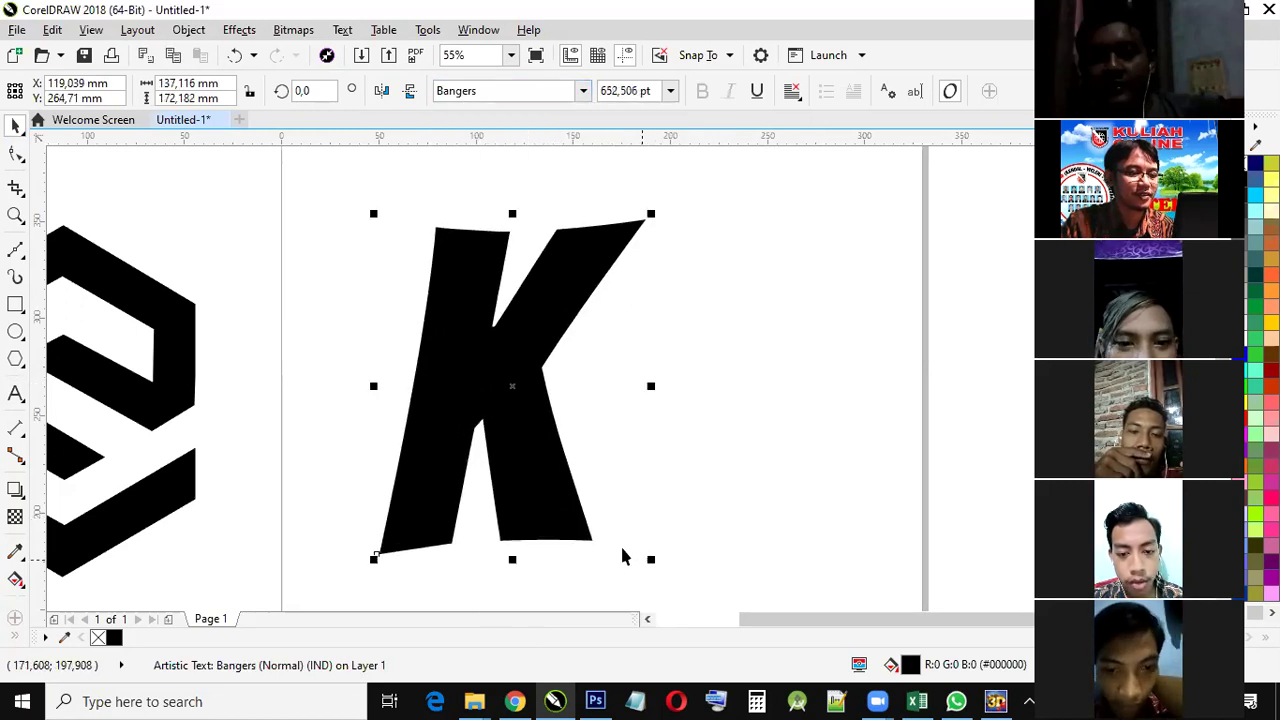
drag(557, 505, 567, 513)
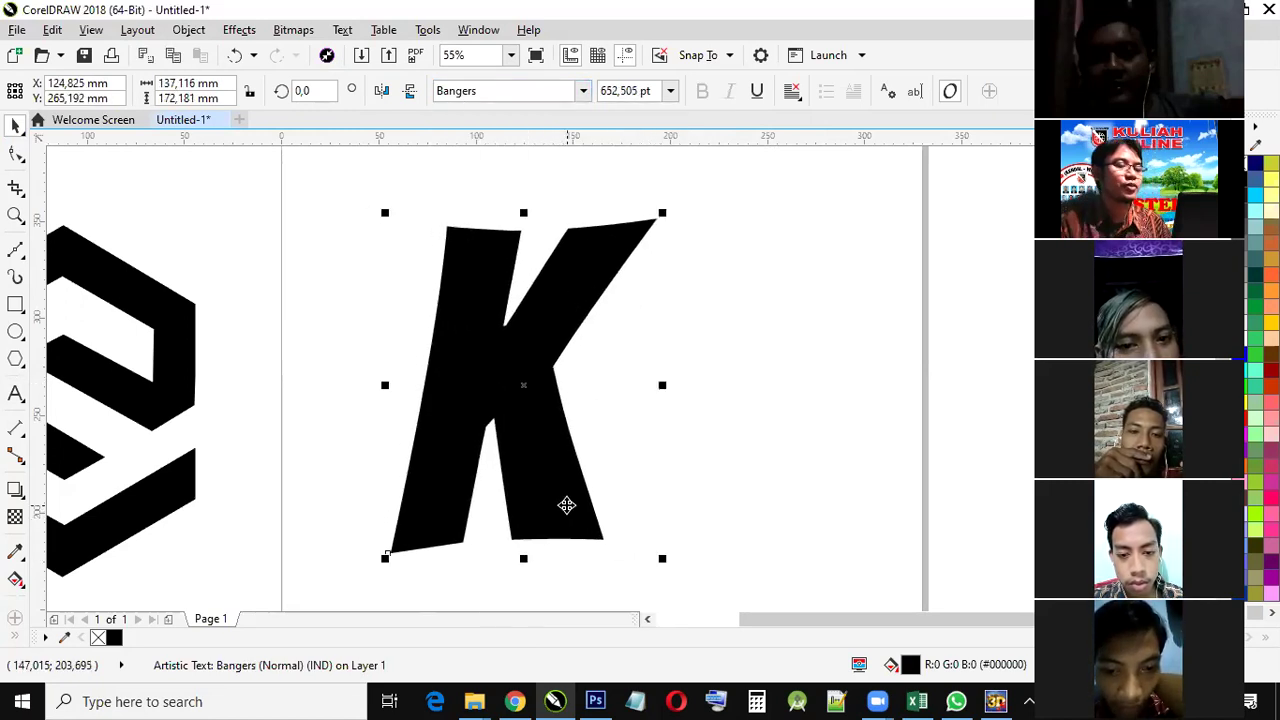
key(Delete)
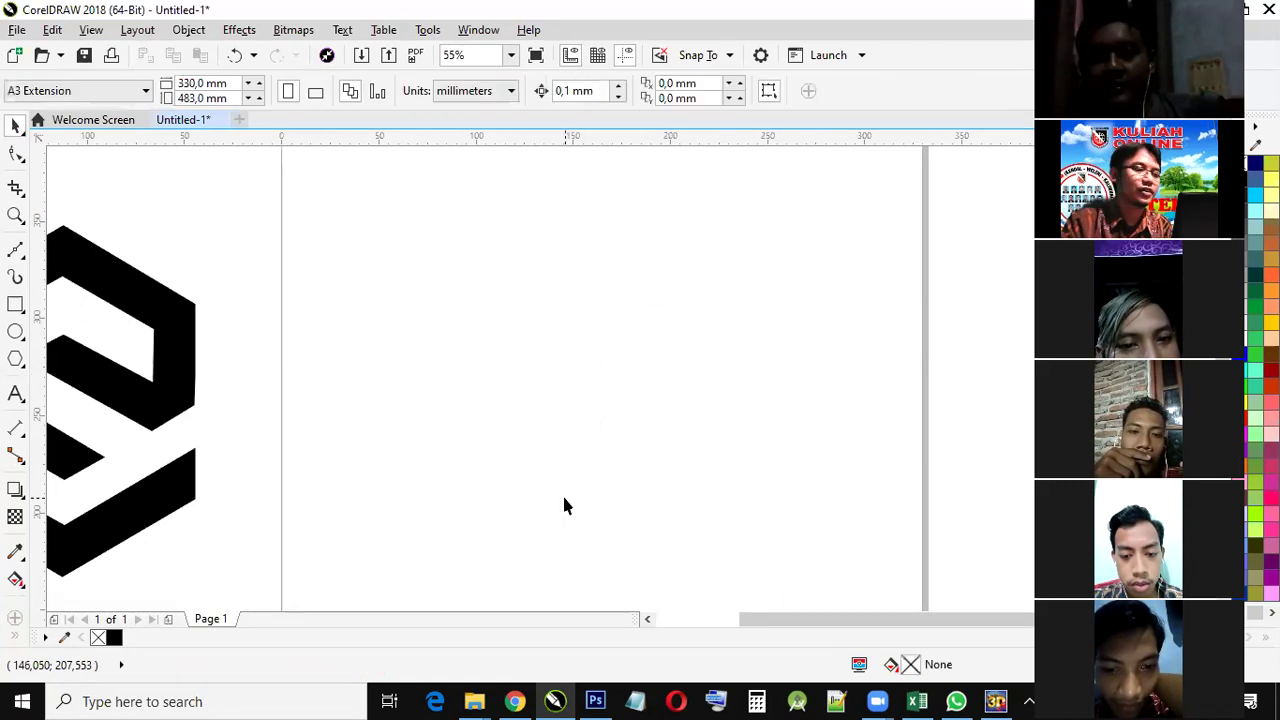
Step: Draw a circle about 151 mm in diameter on the page and place an overlapping copy offset to its upper right
click(16, 331)
ctrl+drag(346, 266, 649, 466)
drag(517, 392, 585, 379)
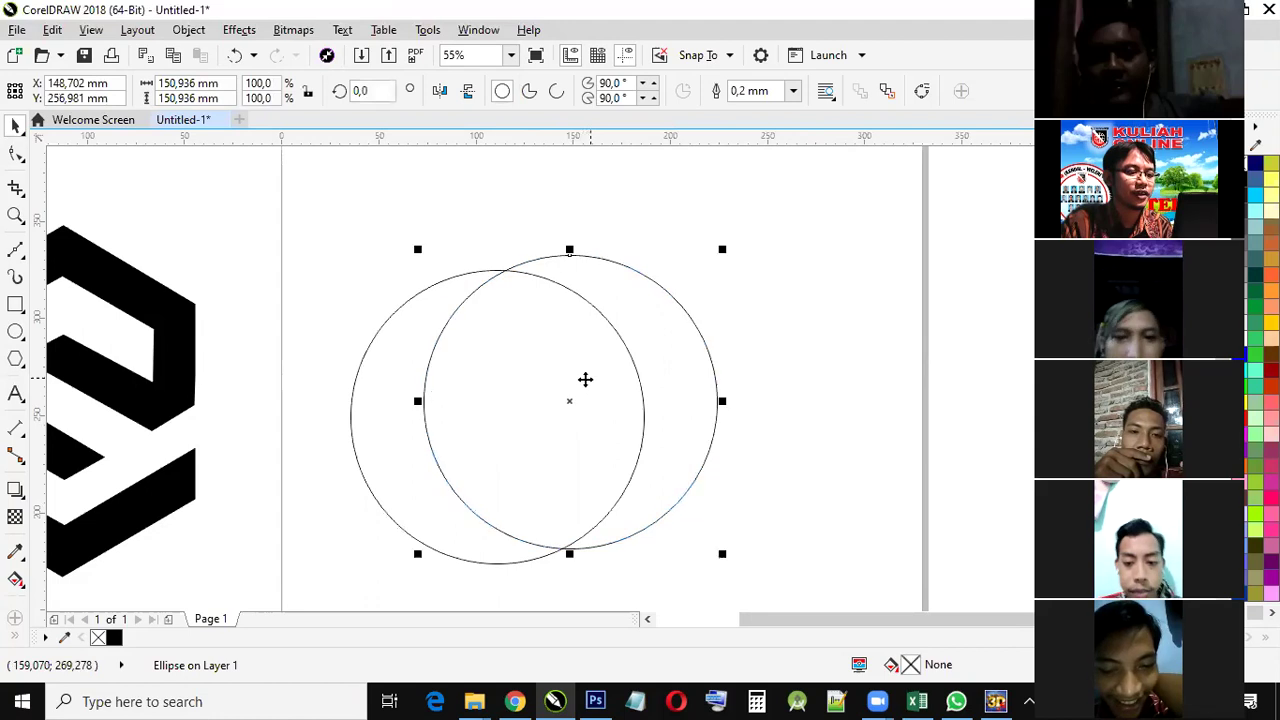
Step: Cut the overlapping copy's shape out of the first circle and delete the copy to leave a crescent
shift+click(393, 393)
click(563, 91)
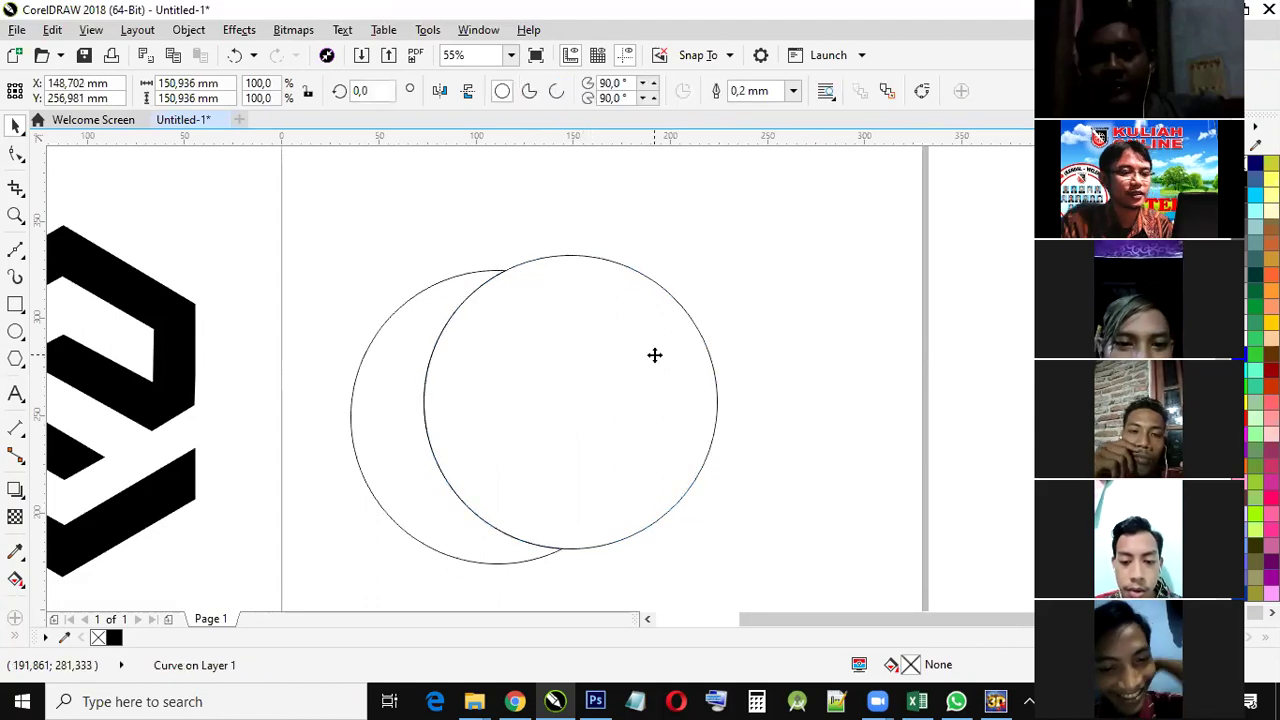
key(Delete)
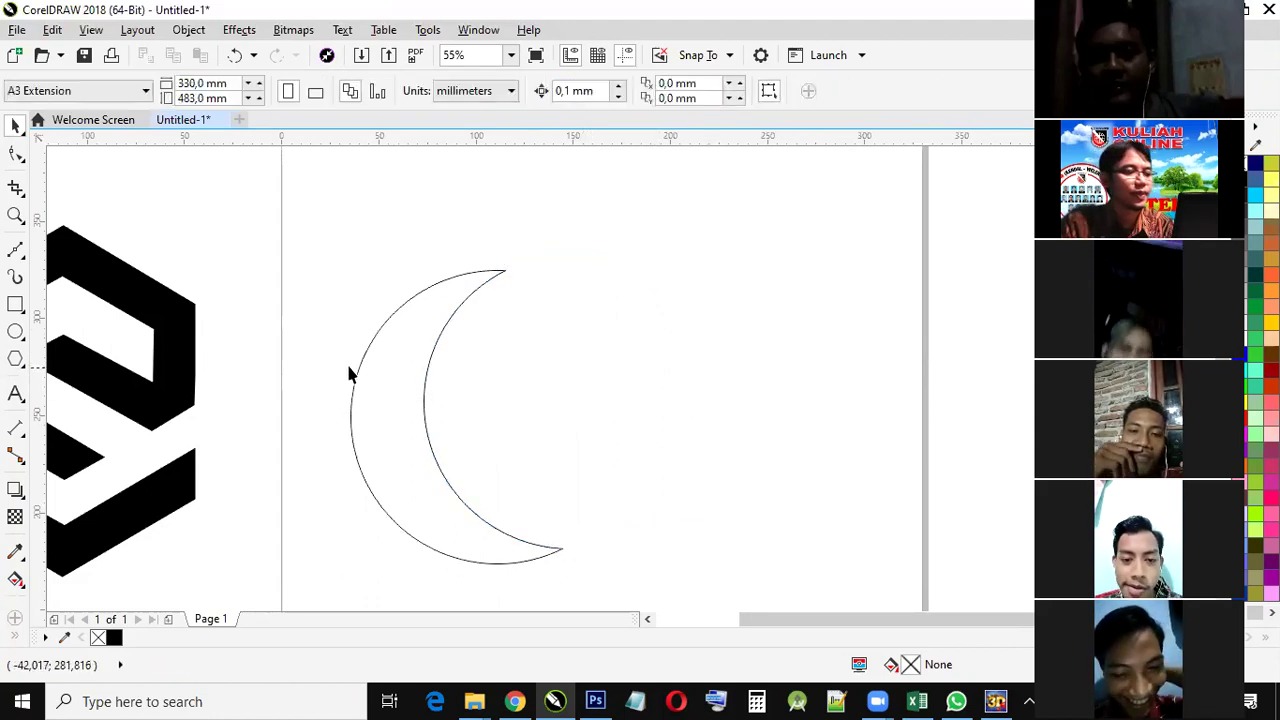
Step: Fill the crescent with black and delete it from the page
click(371, 386)
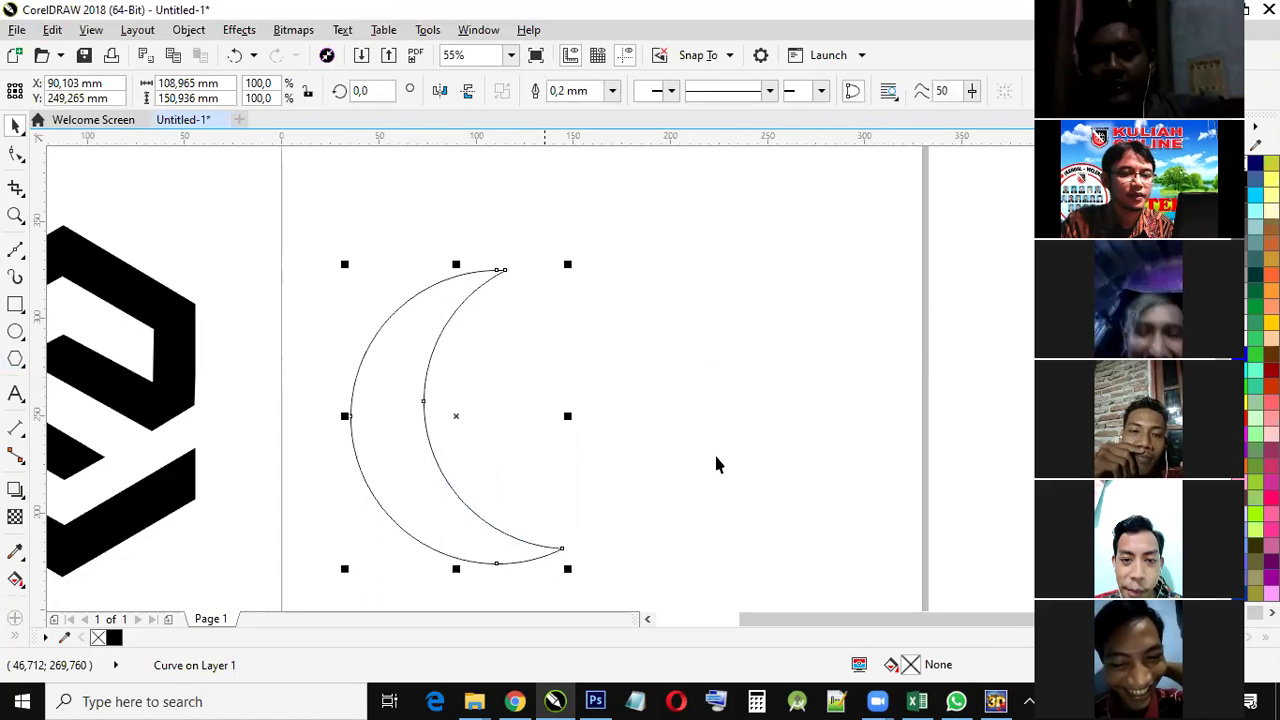
click(114, 637)
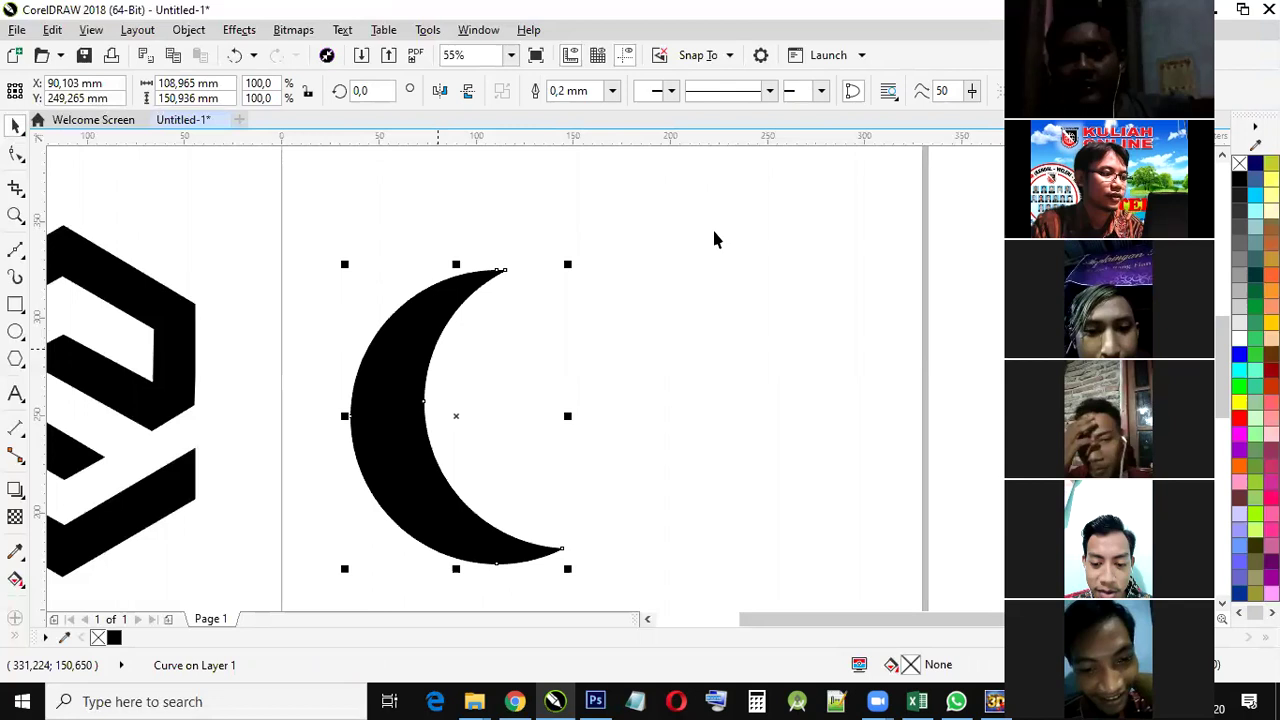
click(15, 127)
key(Delete)
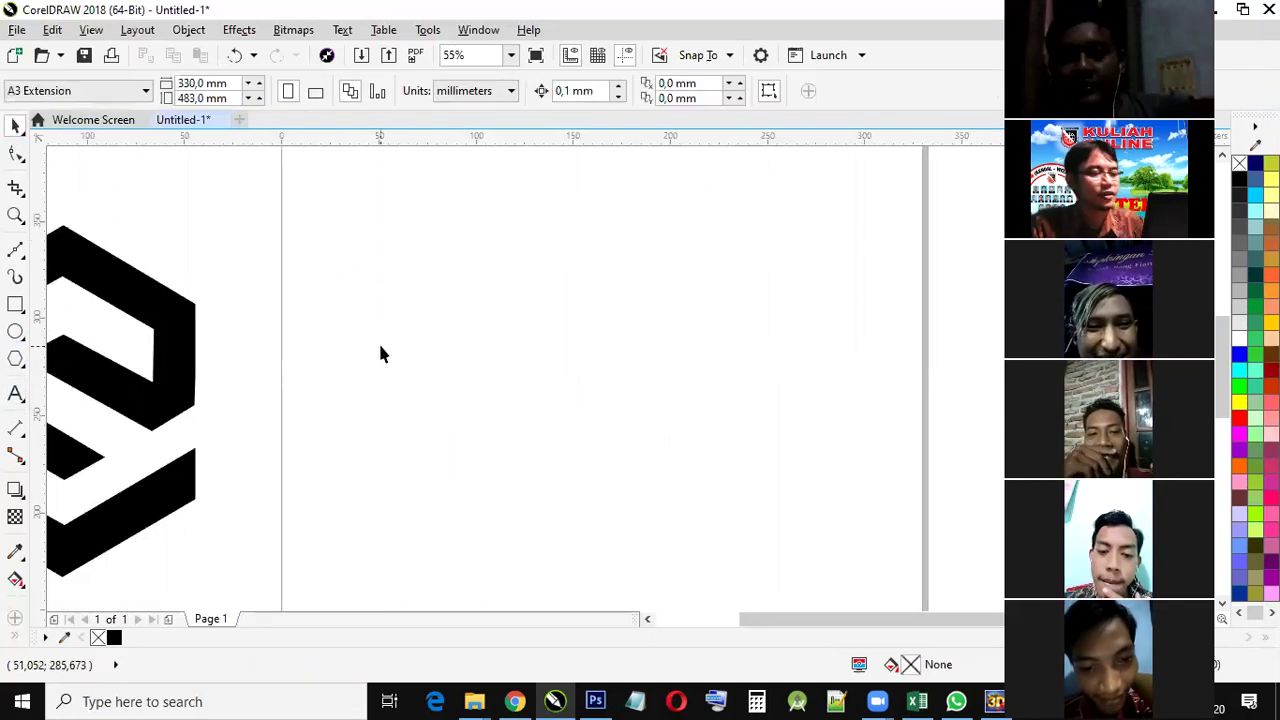
Step: Select both S-logo shapes beside the page and switch to the Logo 3D project in Ulead COOL 3D Studio
key(z)
right_click(340, 292)
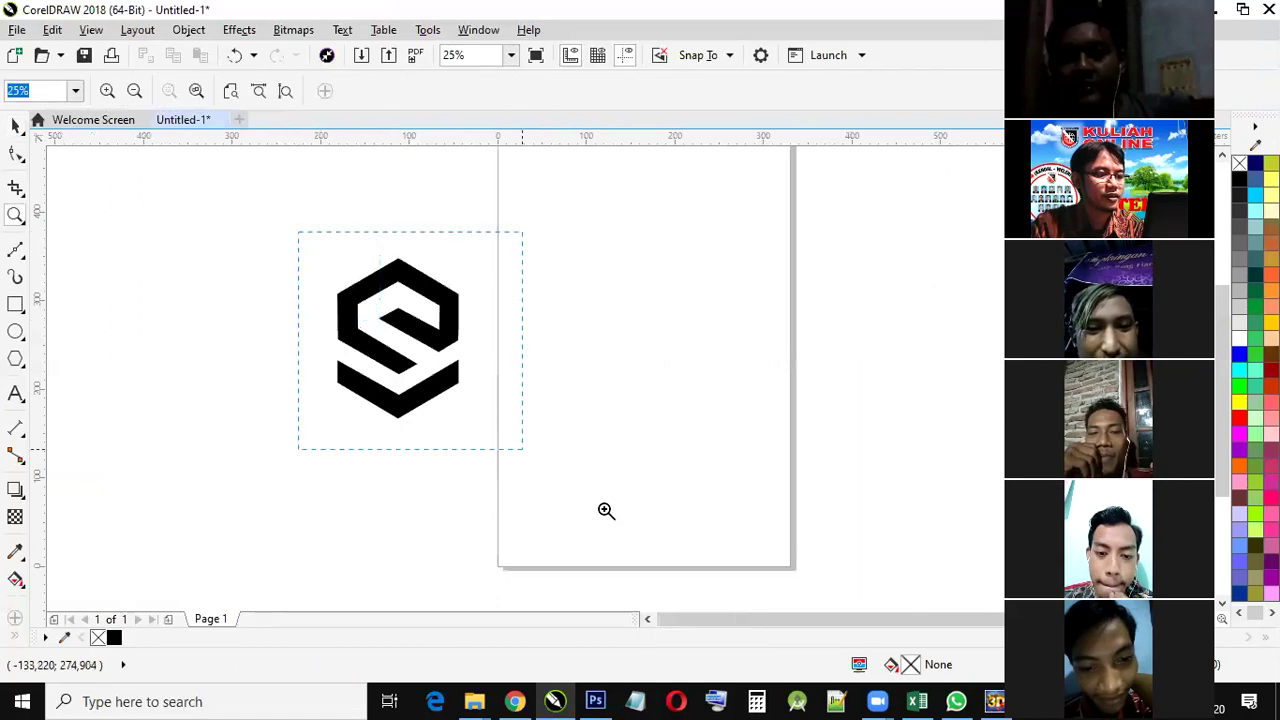
click(395, 370)
key(space)
drag(378, 183, 736, 524)
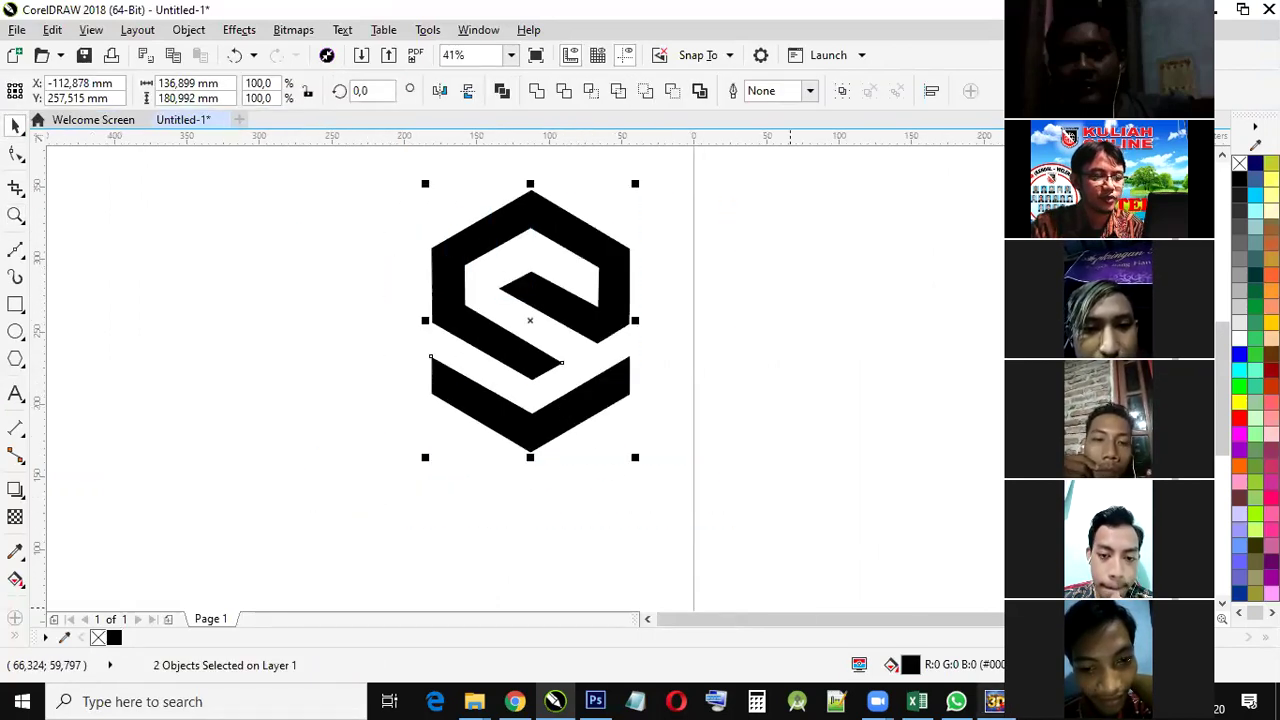
click(996, 702)
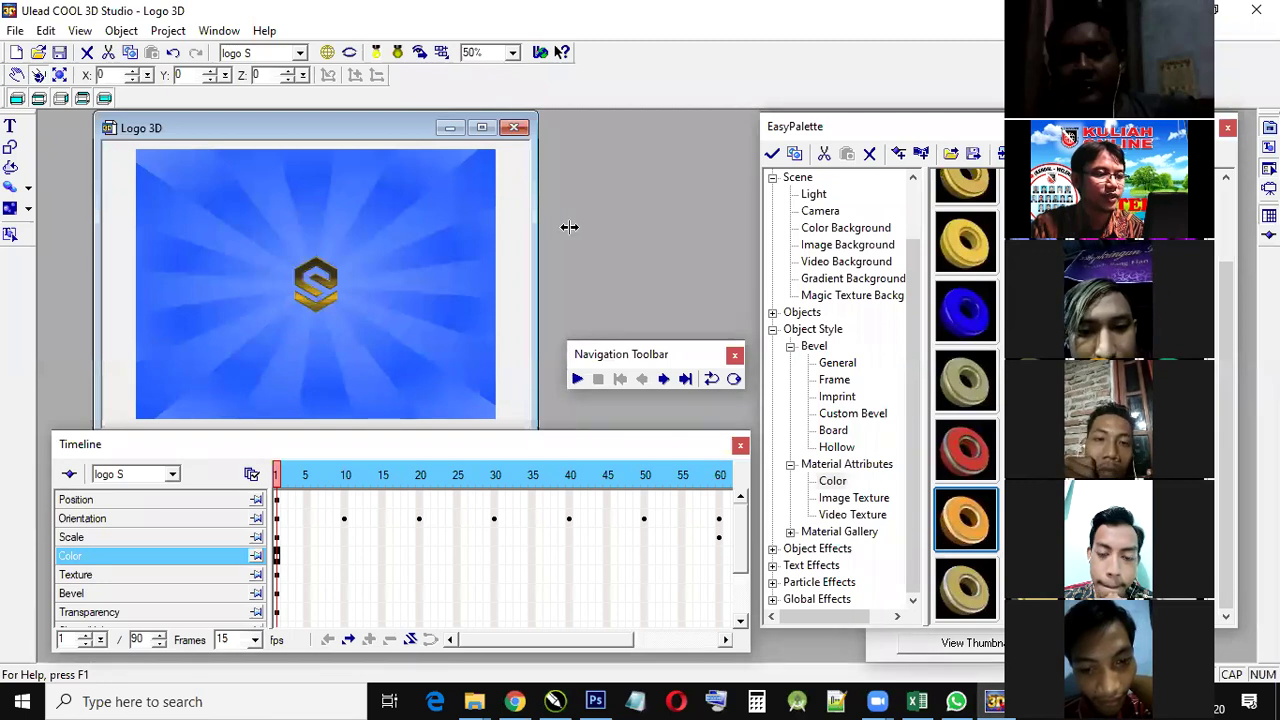
Step: Play the Logo 3D animation to its last frame and create a new blank project with an enlarged window
click(579, 386)
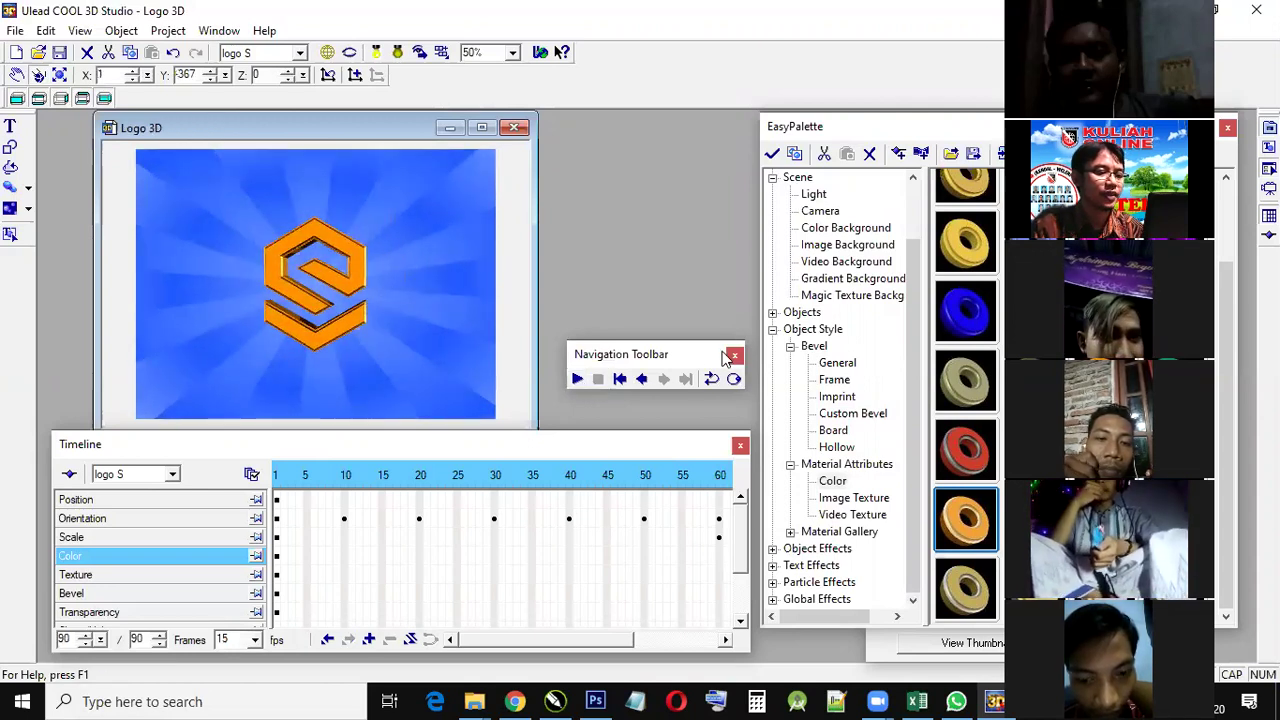
click(15, 30)
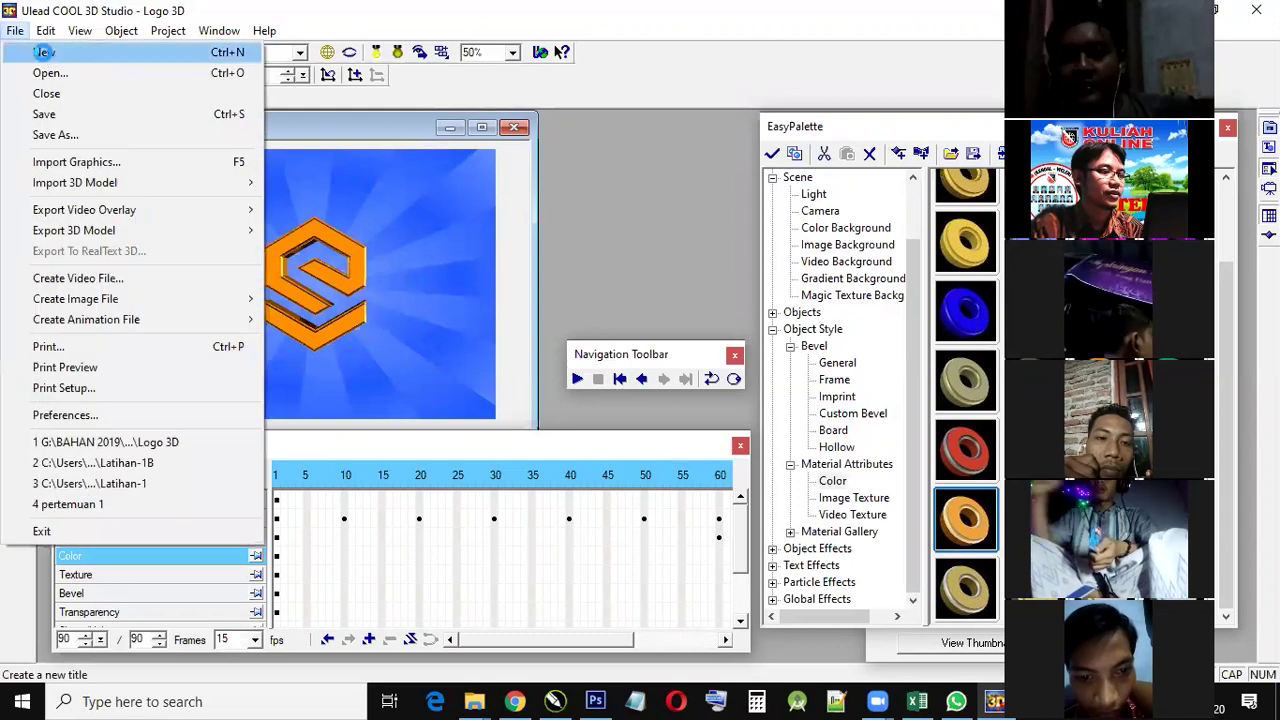
click(43, 52)
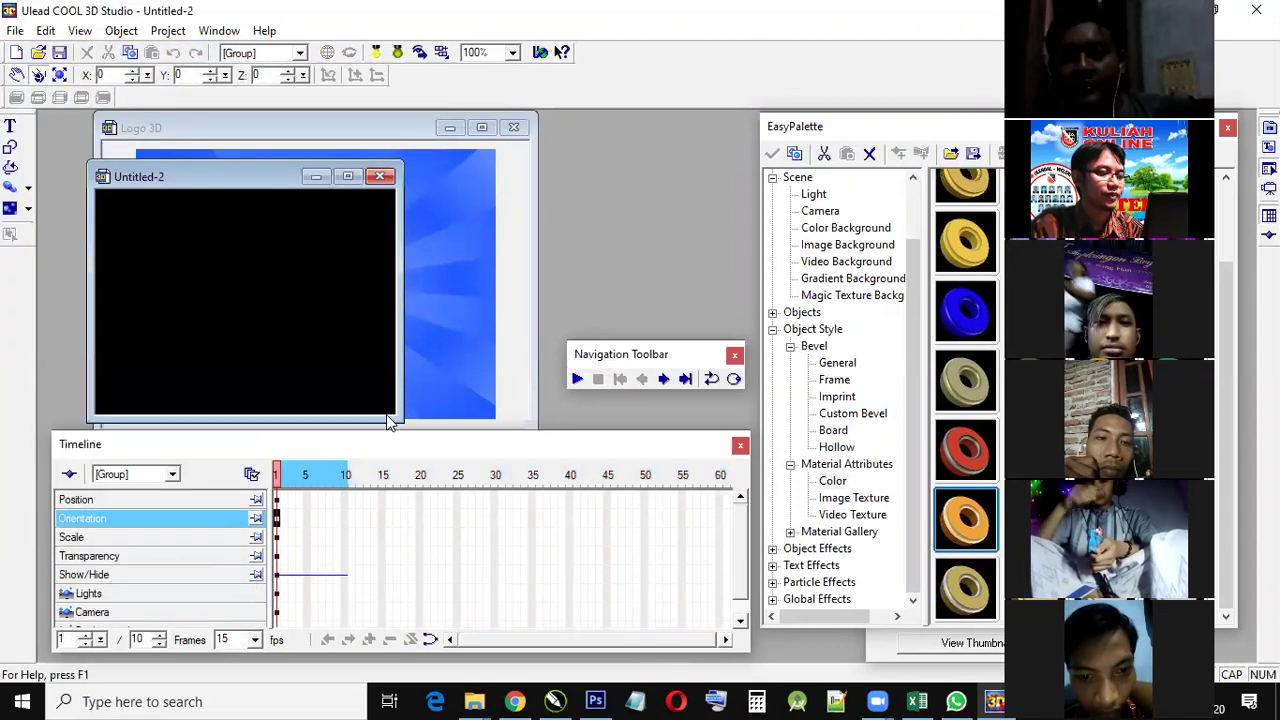
drag(393, 416, 525, 462)
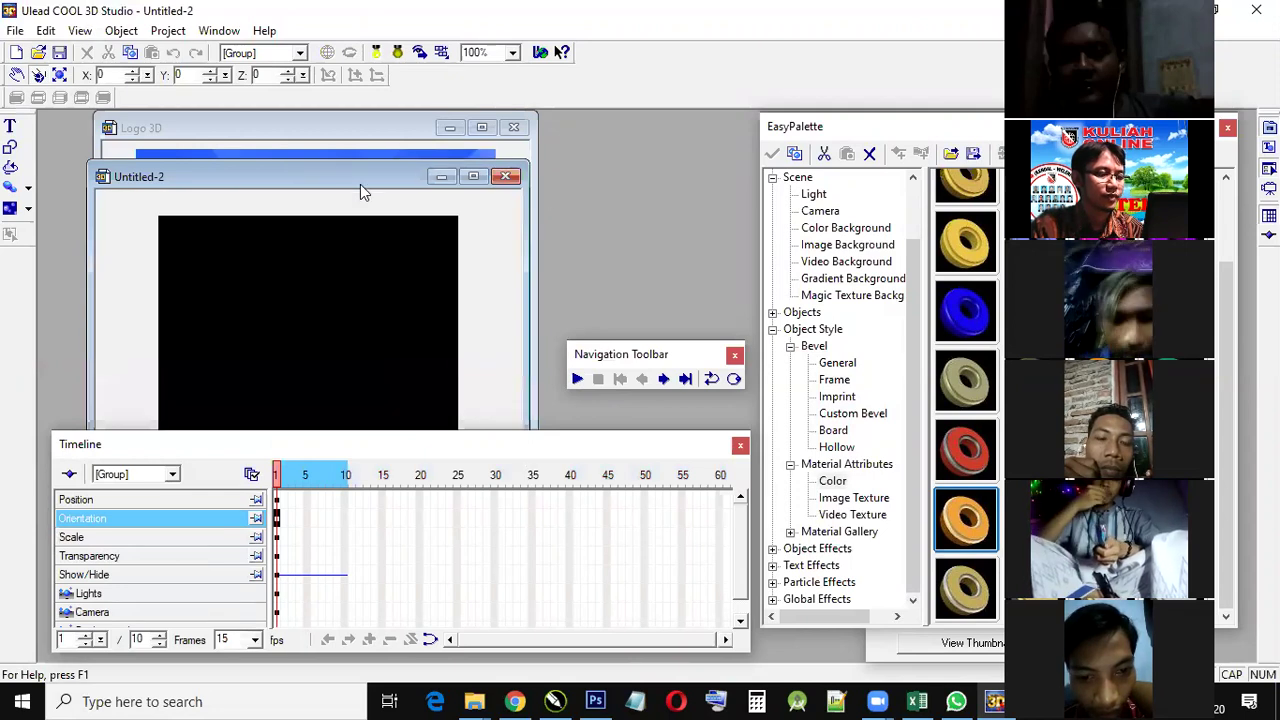
Step: Close the Logo 3D project and reposition the new project's window in the free workspace area
click(513, 127)
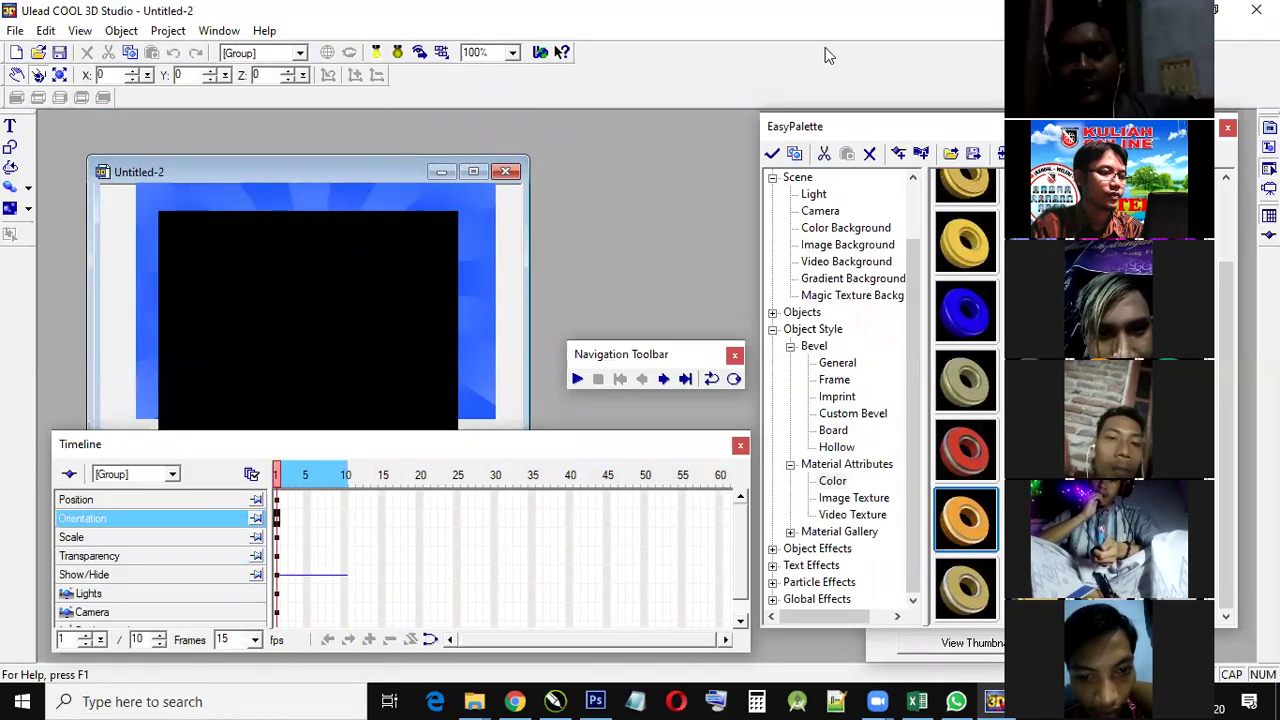
drag(328, 168, 377, 124)
drag(341, 164, 296, 143)
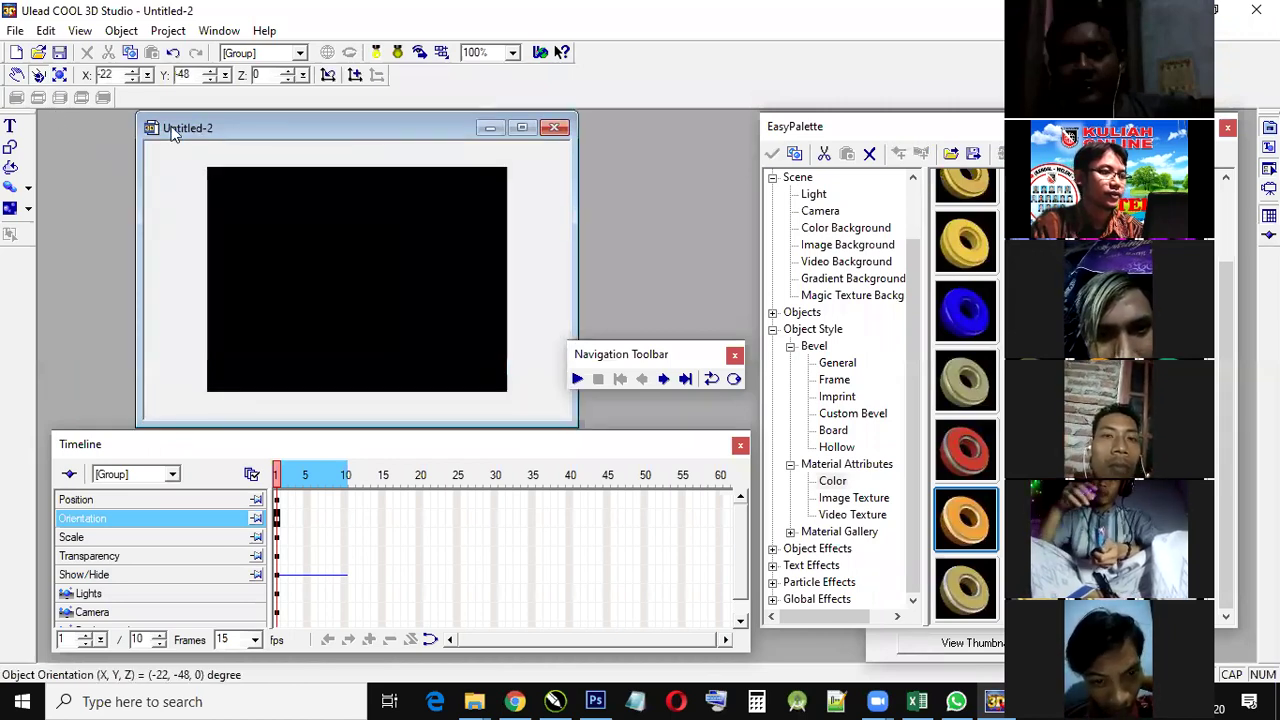
drag(172, 134, 146, 134)
Step: Switch to CorelDRAW, move the two-part S logo from beside the page onto it, and keep both shapes selected
click(556, 701)
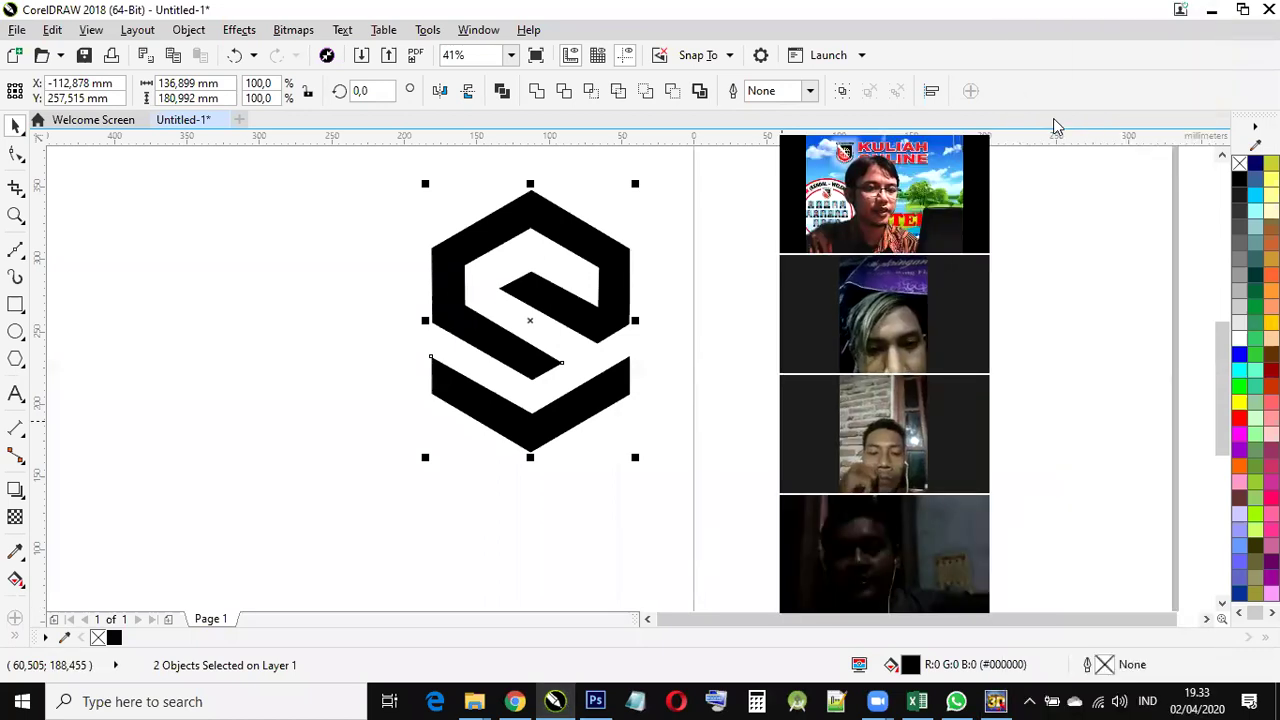
drag(391, 152, 736, 470)
key(z)
key(F3)
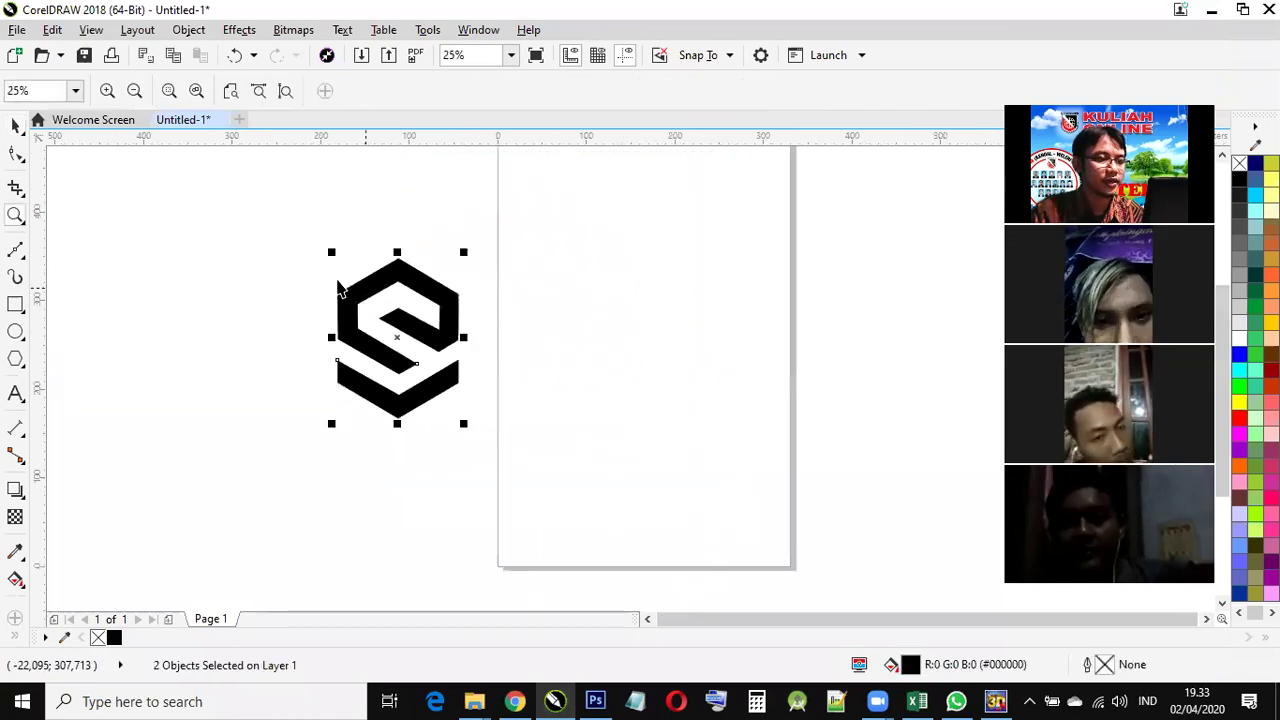
key(space)
drag(443, 320, 663, 320)
drag(525, 225, 734, 465)
Step: Export only the selected logo shapes to the logo 3d folder as an AI - Adobe Illustrator file named Logo Material
click(17, 29)
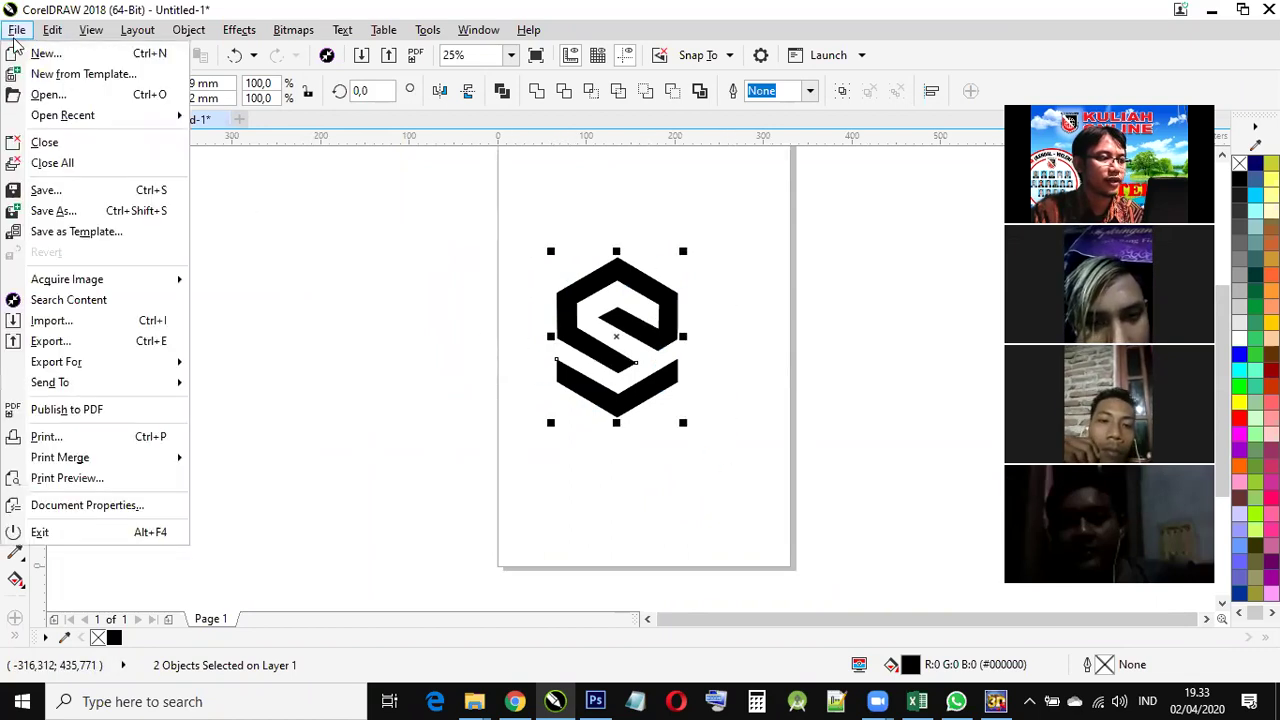
click(73, 345)
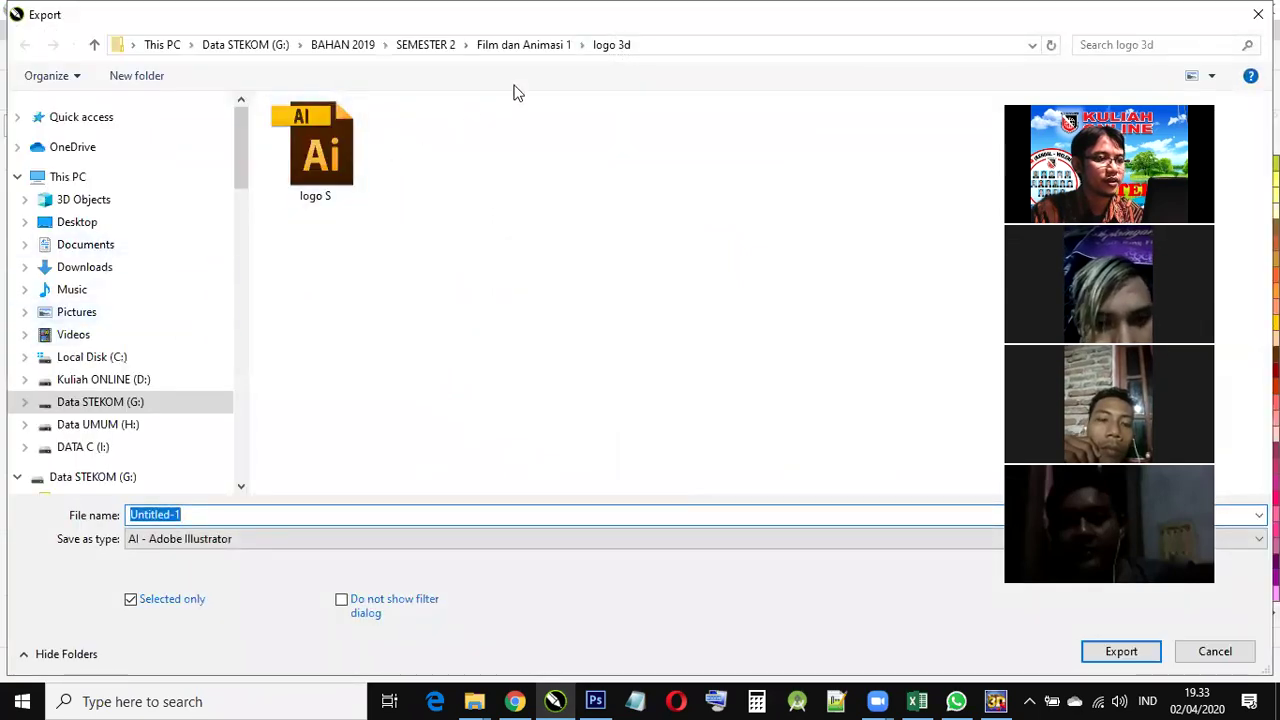
click(221, 540)
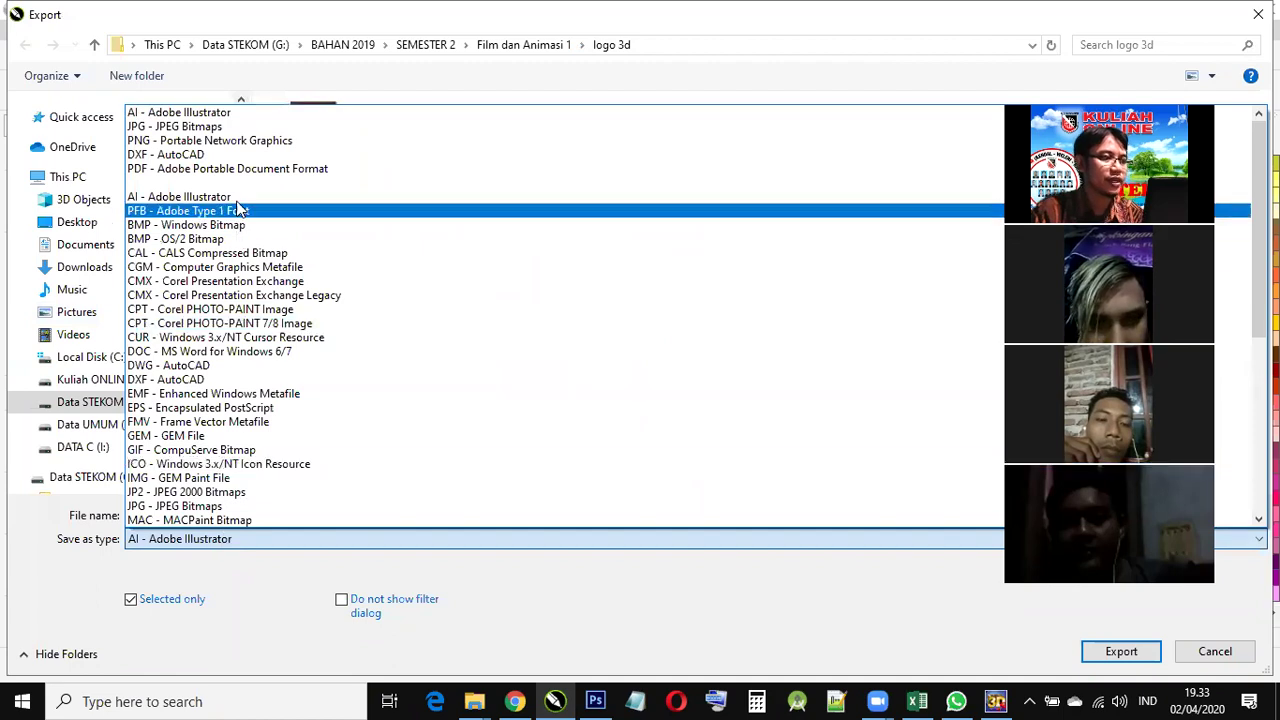
click(233, 115)
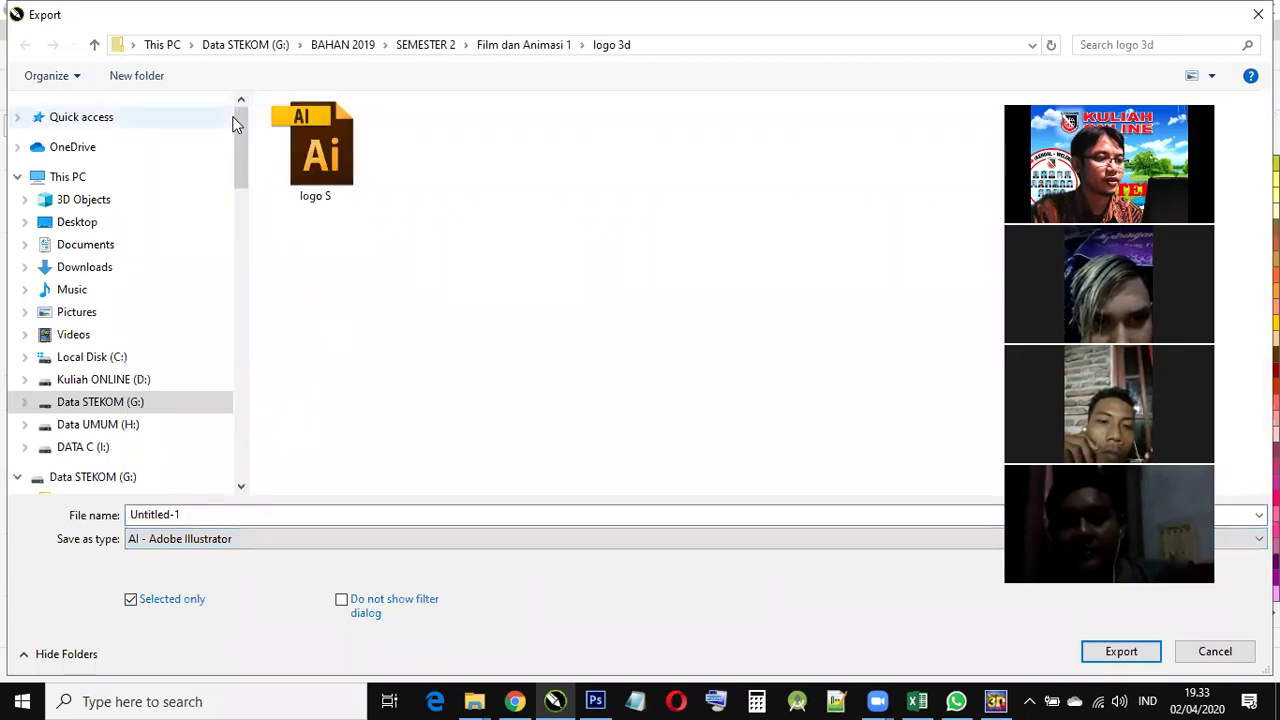
click(224, 515)
text(L)
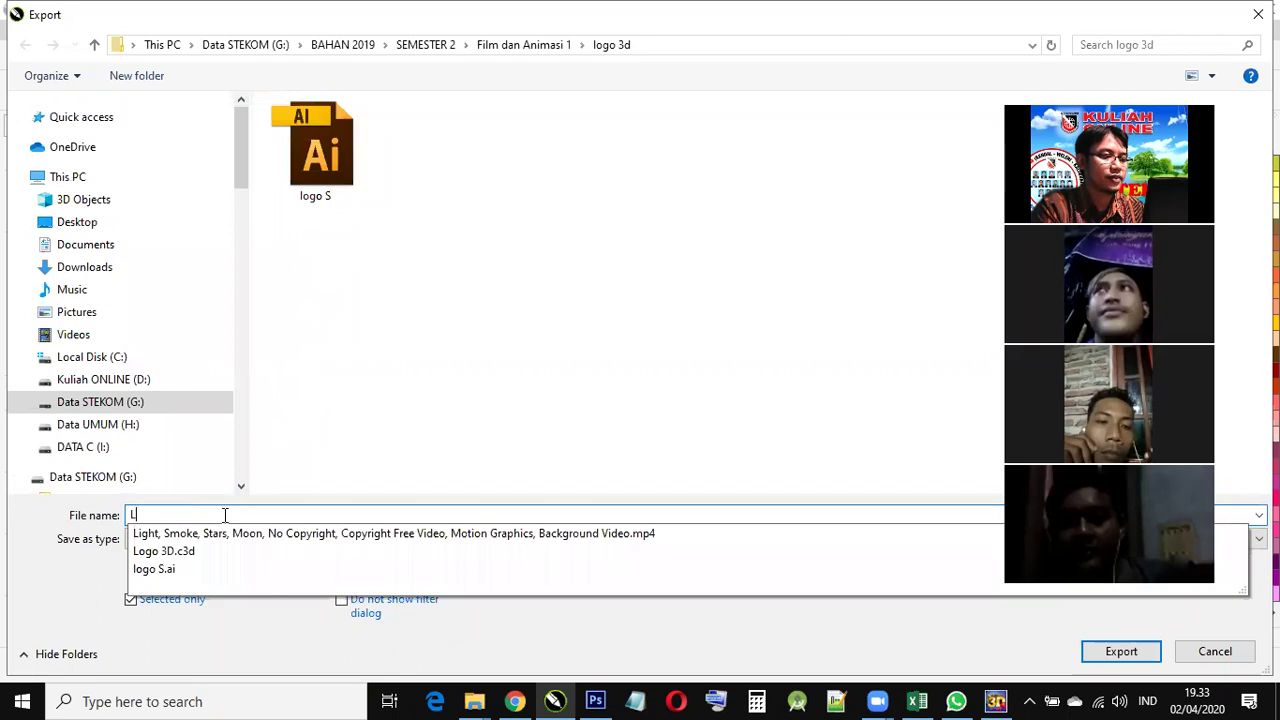
text(ogo Material)
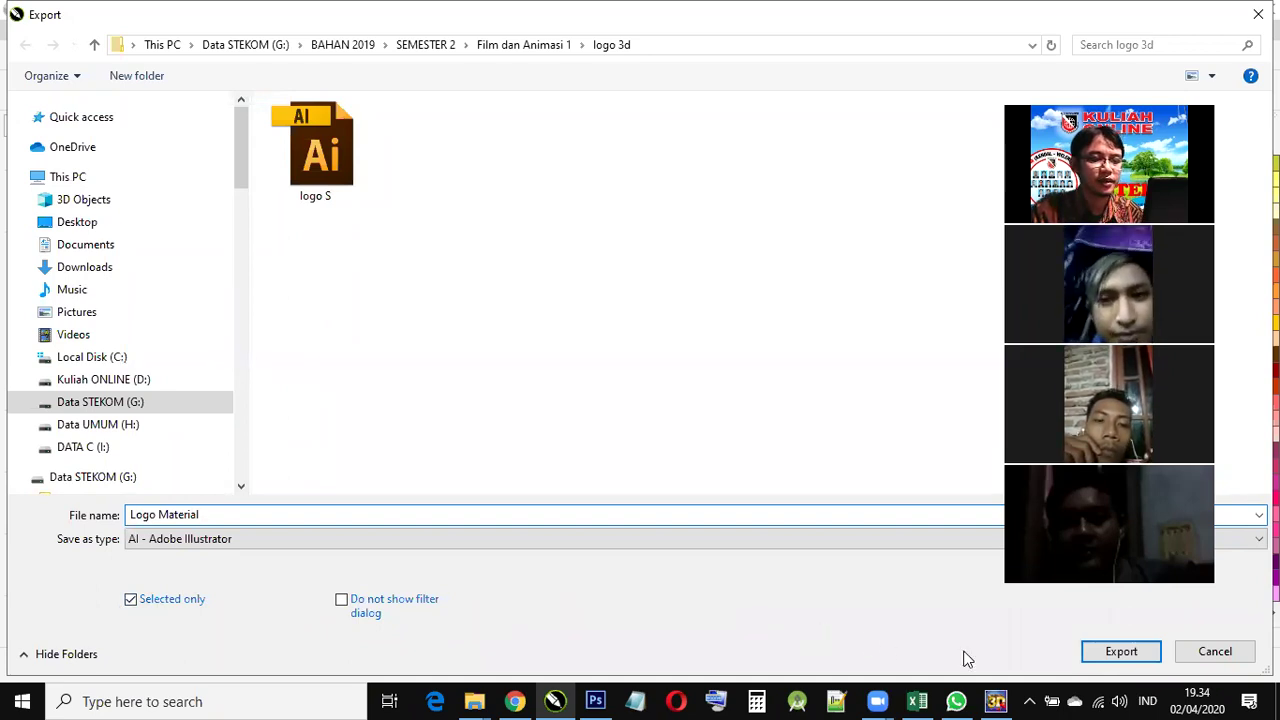
click(1102, 655)
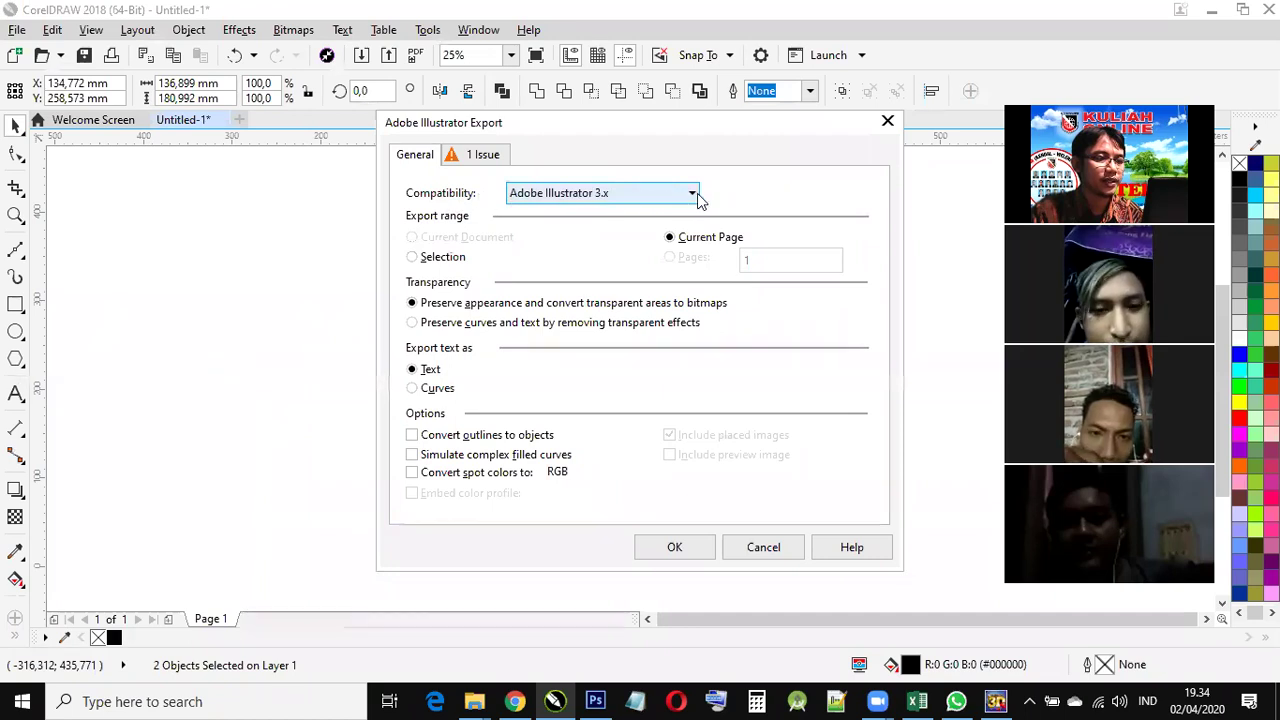
Step: Complete the Illustrator export with Adobe Illustrator 3.x compatibility and text exported as curves
click(603, 195)
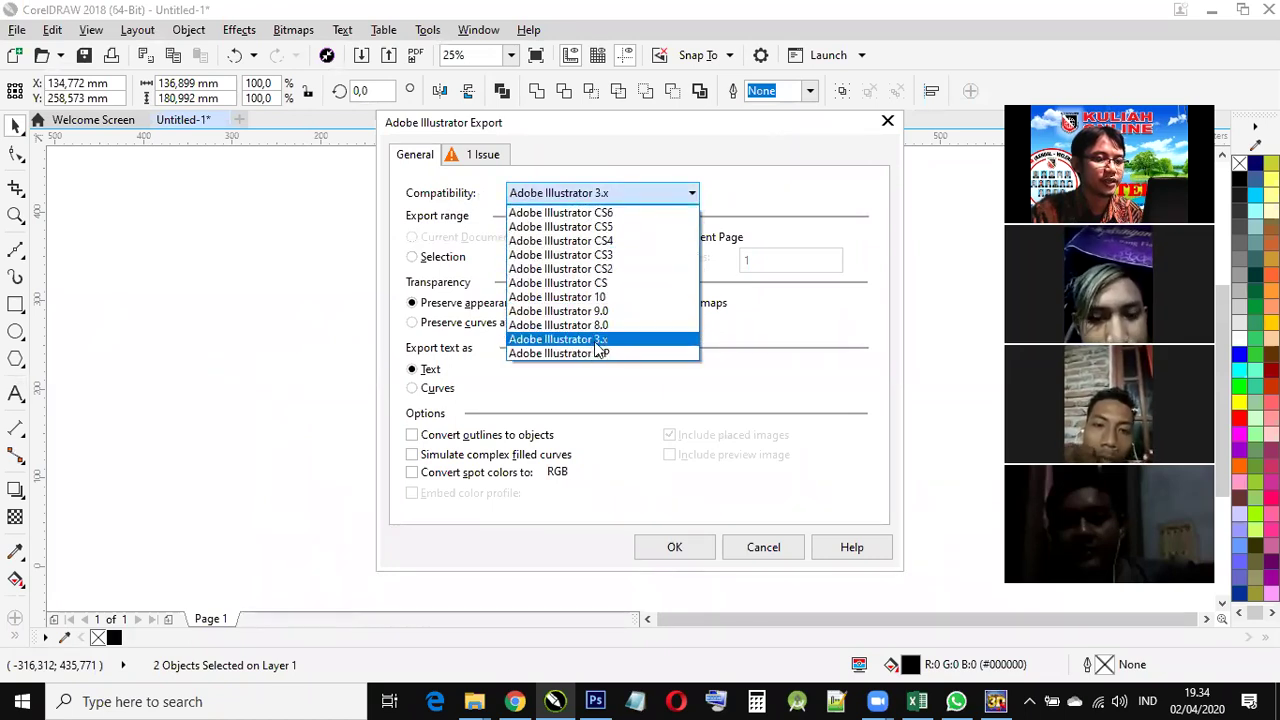
click(597, 213)
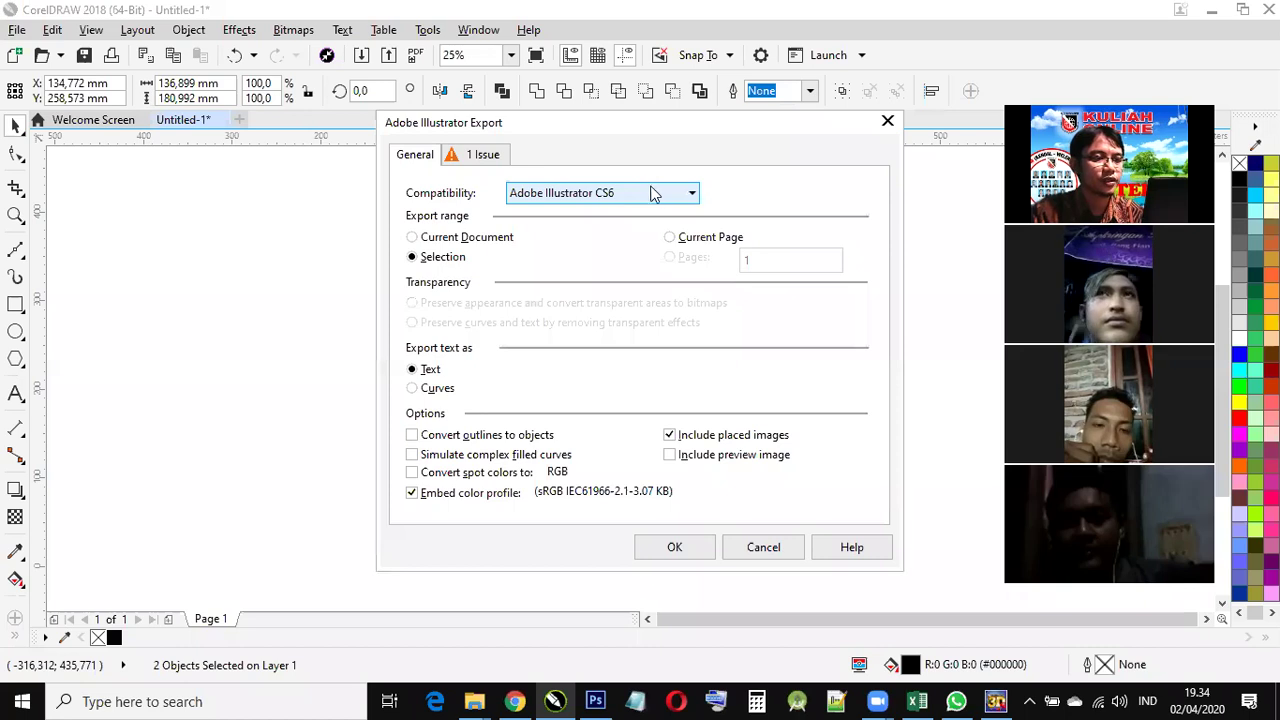
click(654, 194)
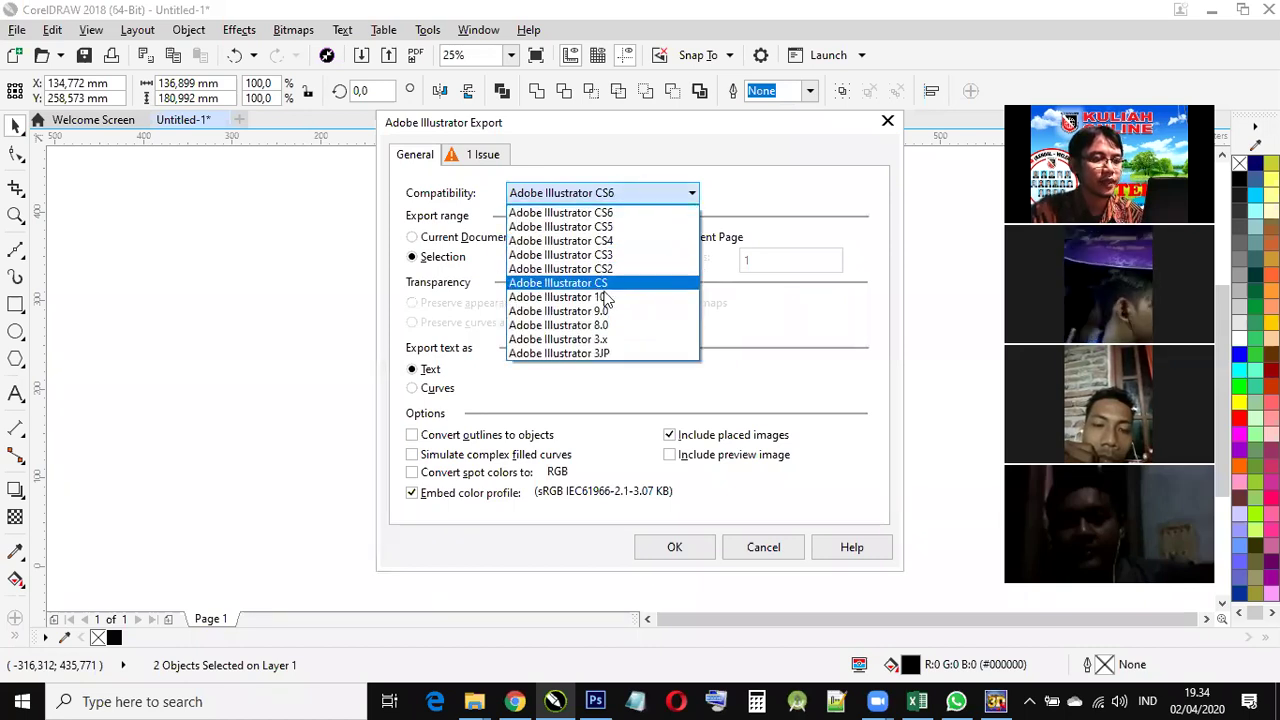
click(566, 340)
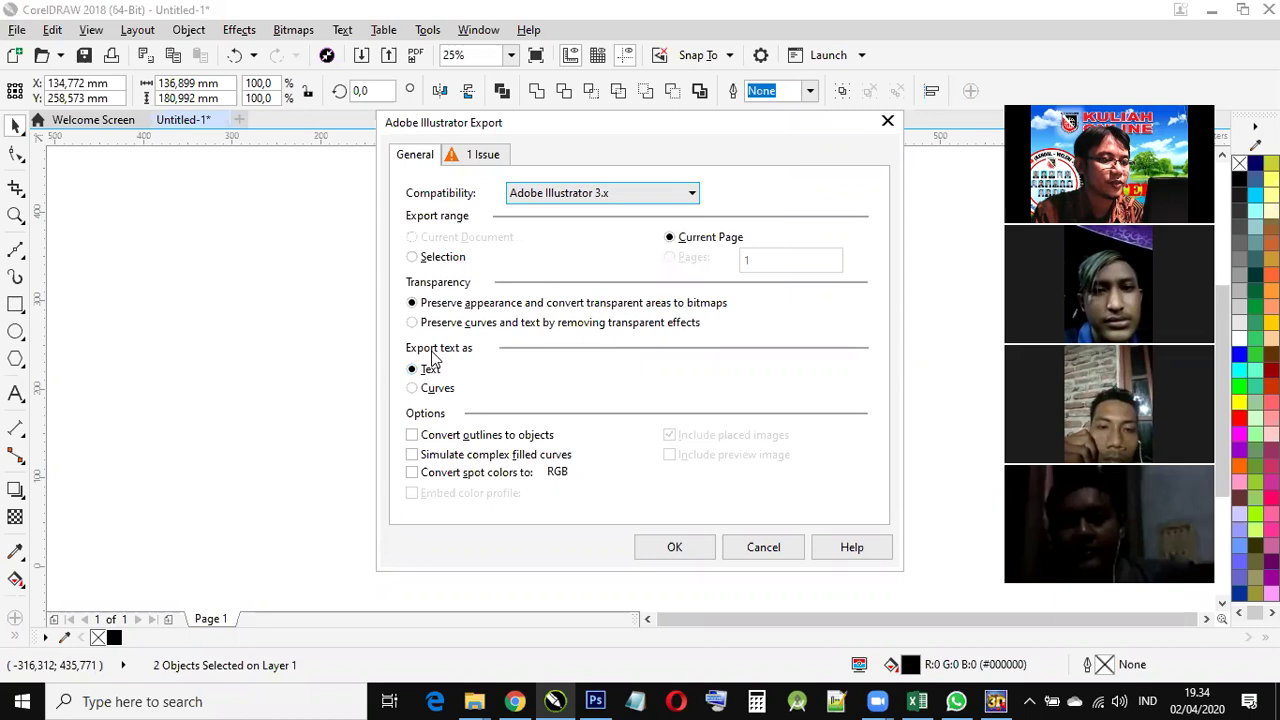
click(412, 389)
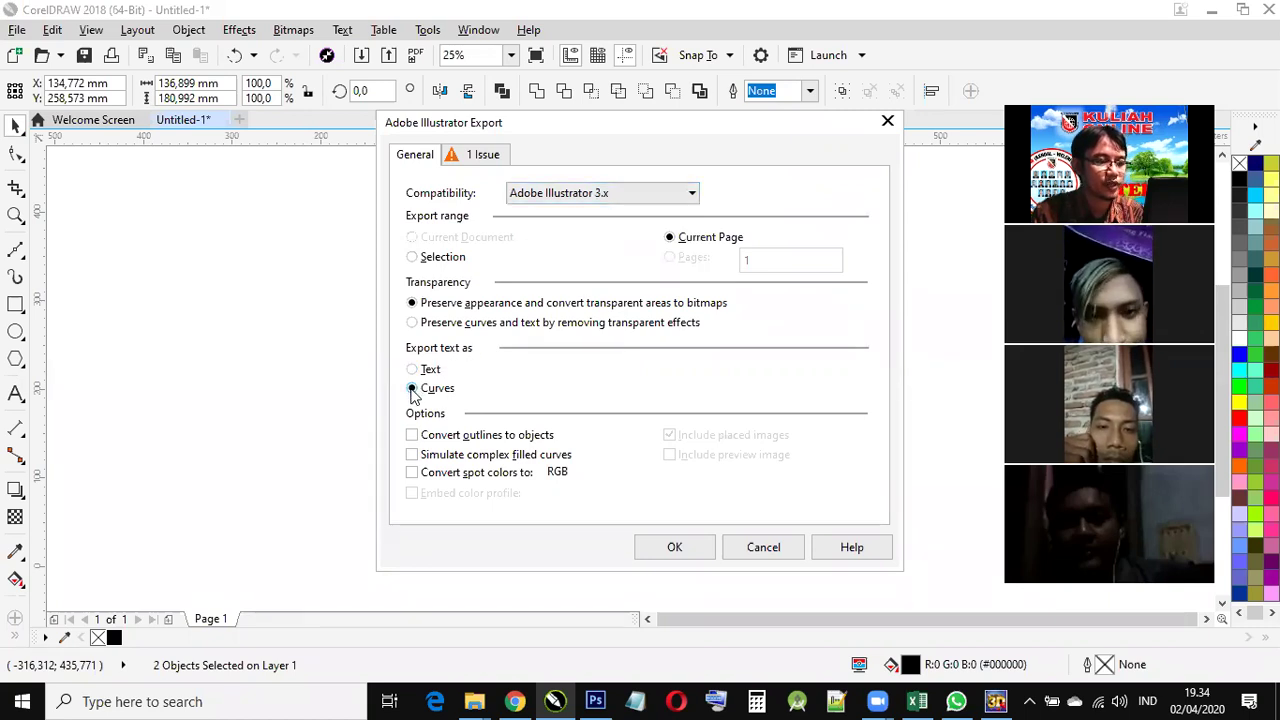
click(672, 552)
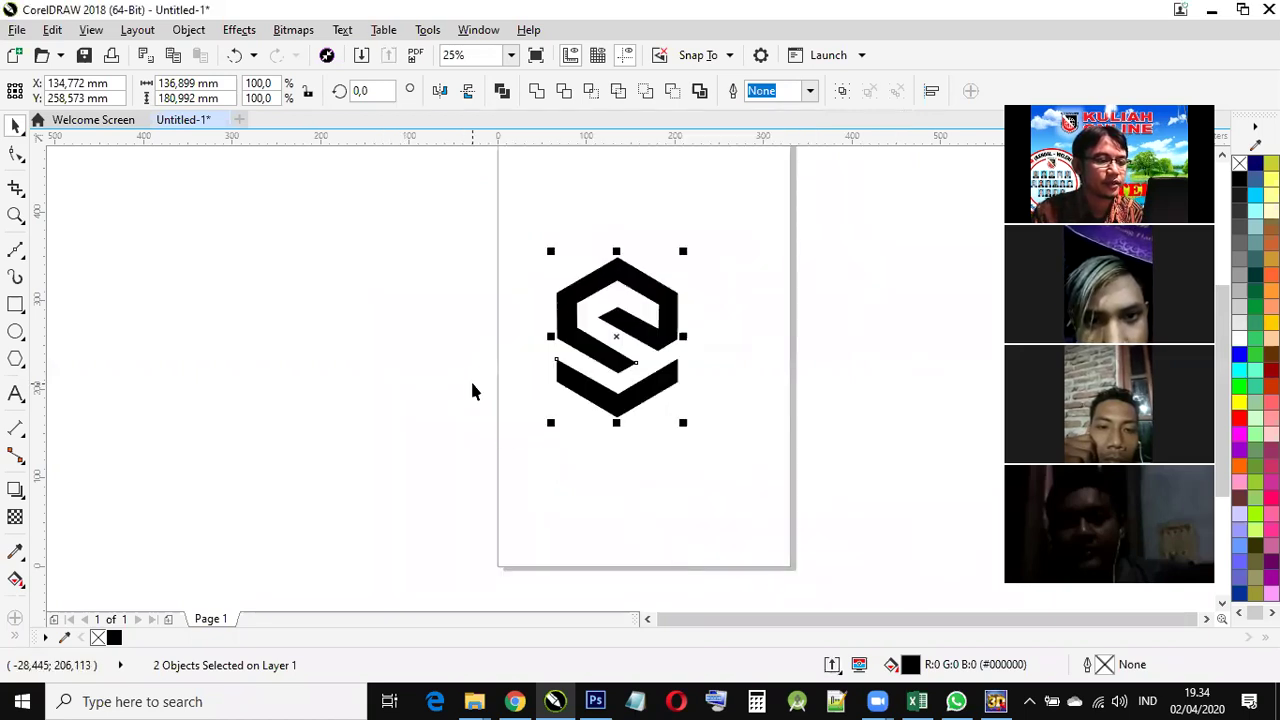
Step: Browse to the logo 3d folder in File Explorer and locate the exported Logo Material file
mouse_move(474, 701)
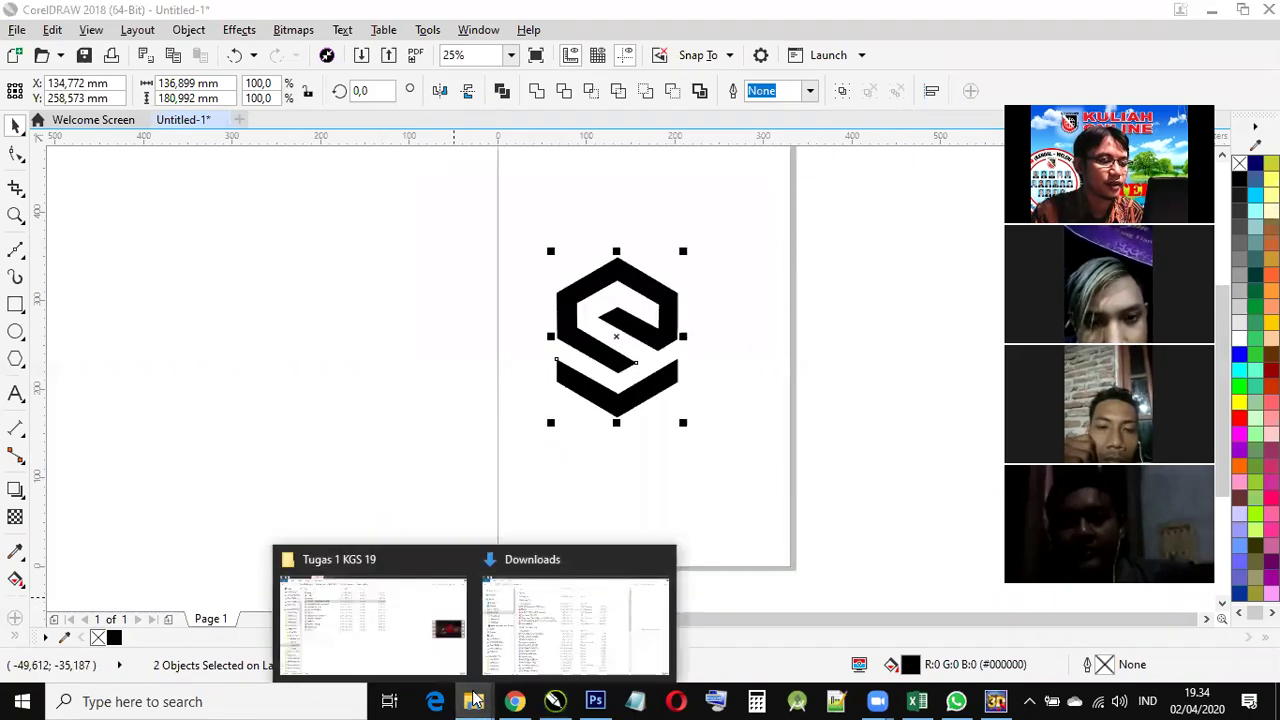
click(458, 656)
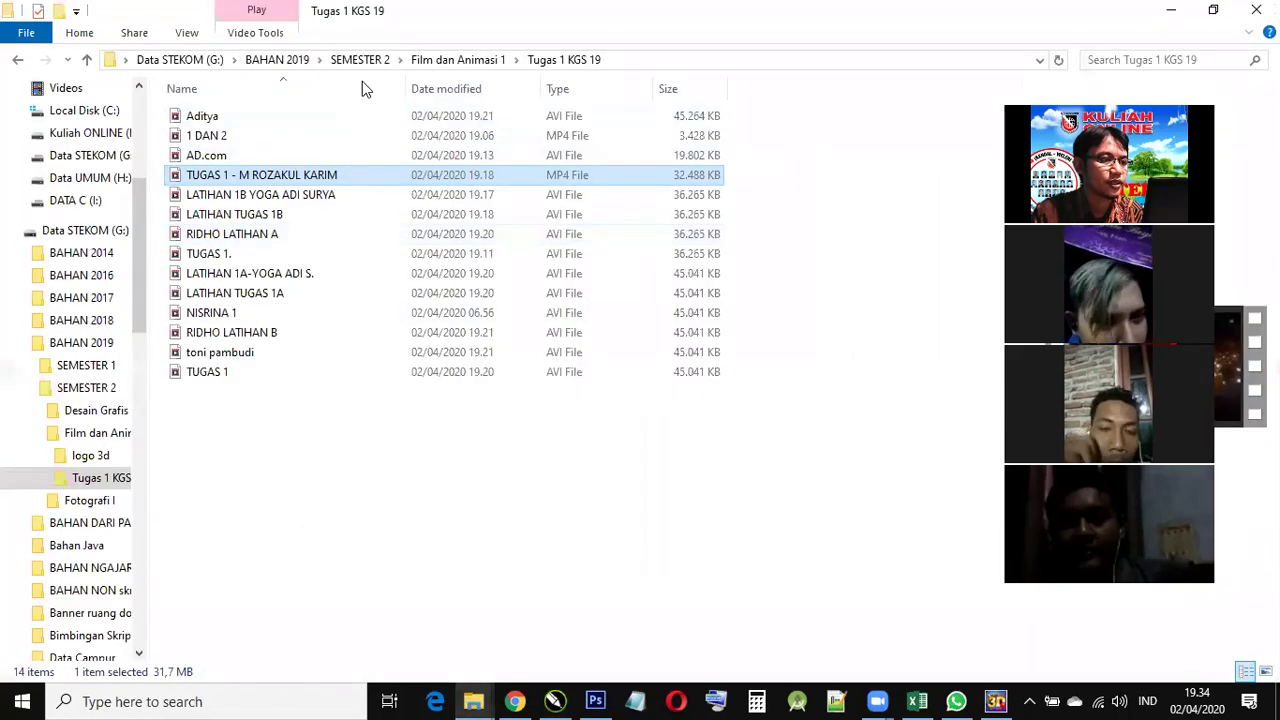
click(472, 62)
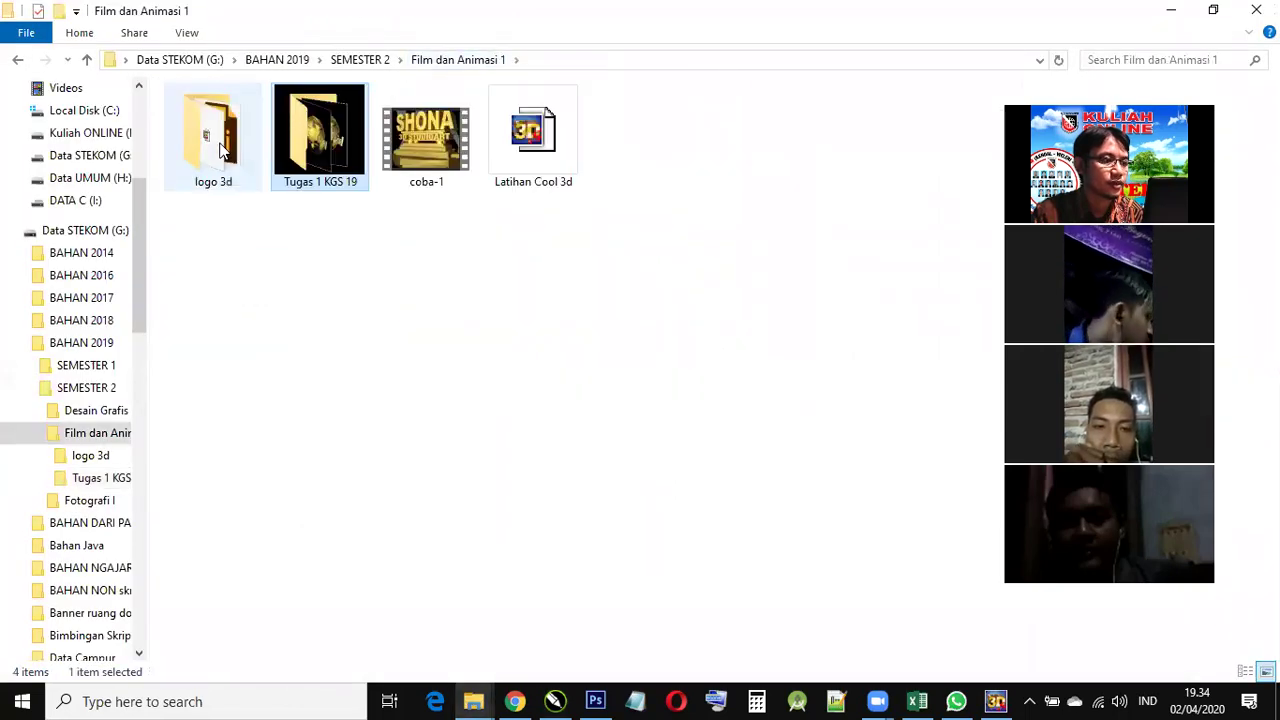
double_click(223, 143)
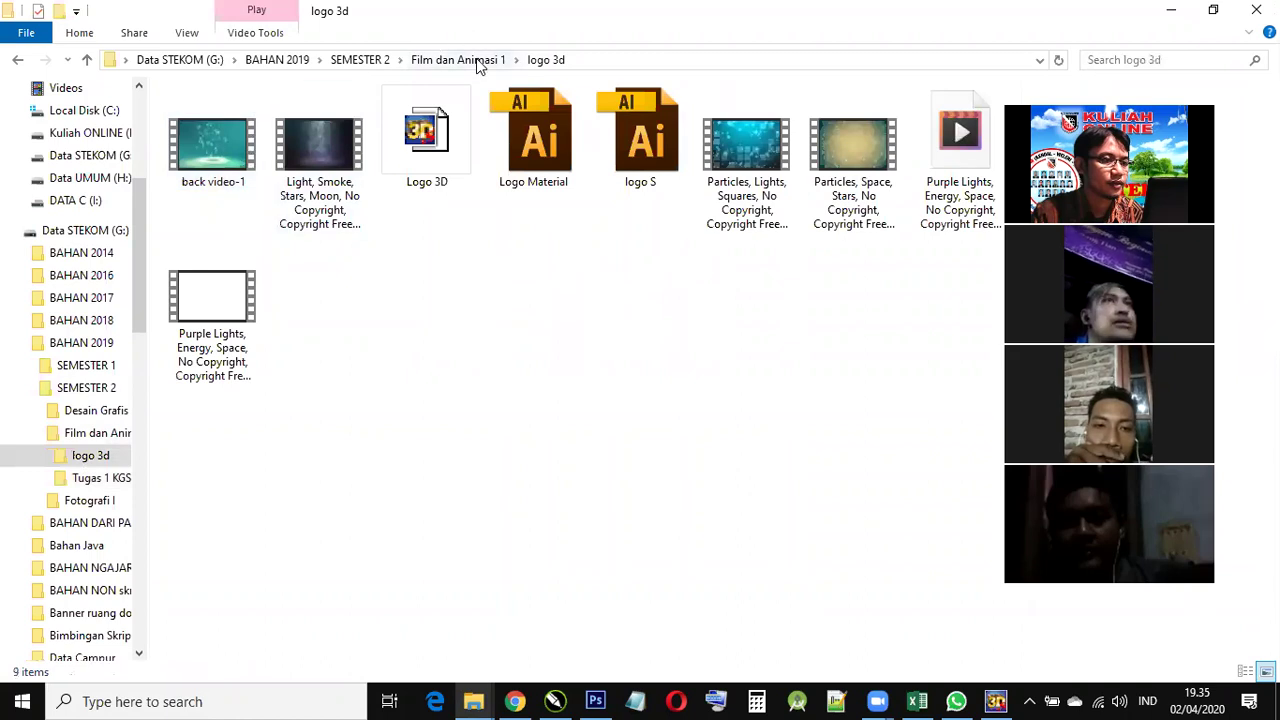
click(560, 183)
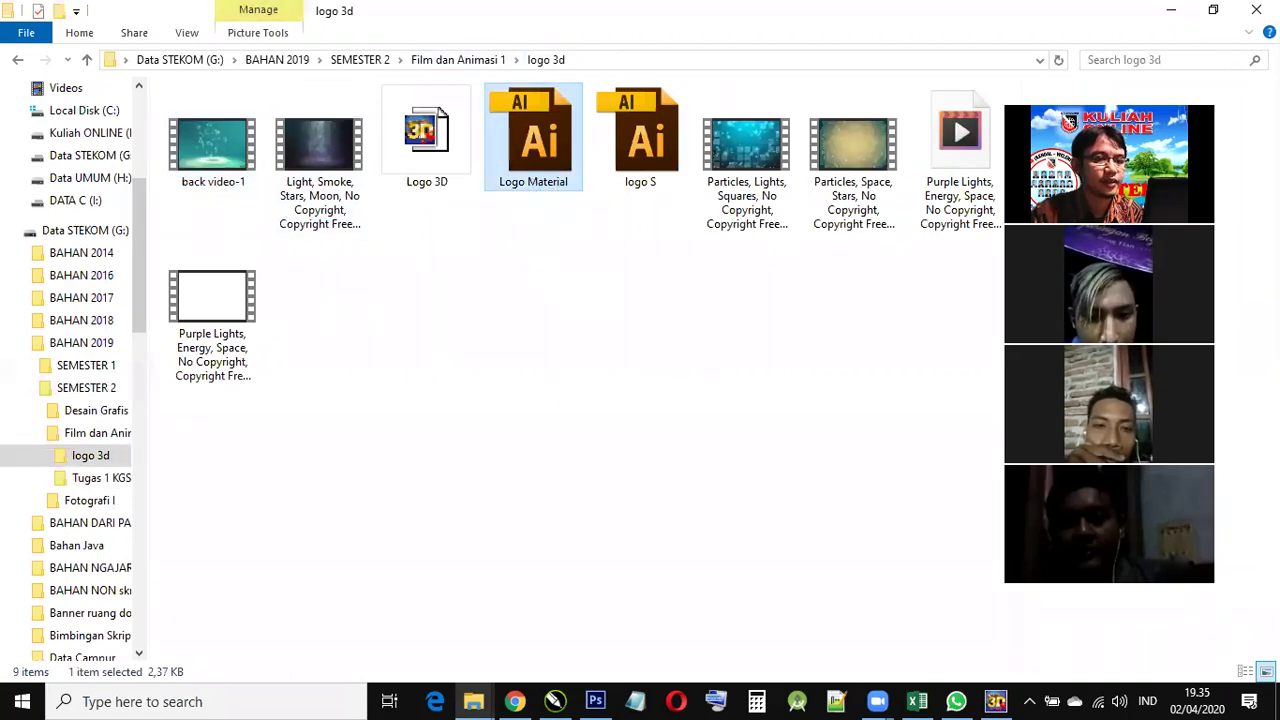
Step: Return to Ulead COOL 3D Studio and rearrange EasyPalette, the Attribute Panel and the Navigation Toolbar around the new project
click(555, 701)
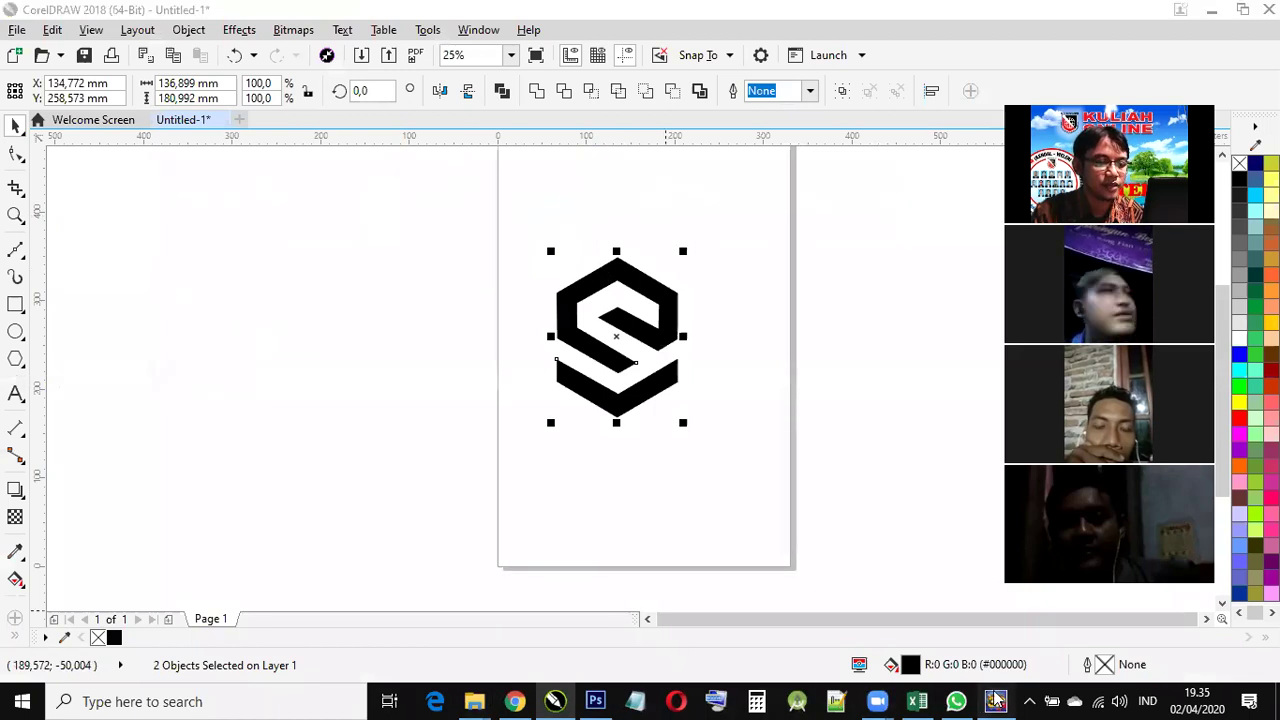
click(995, 701)
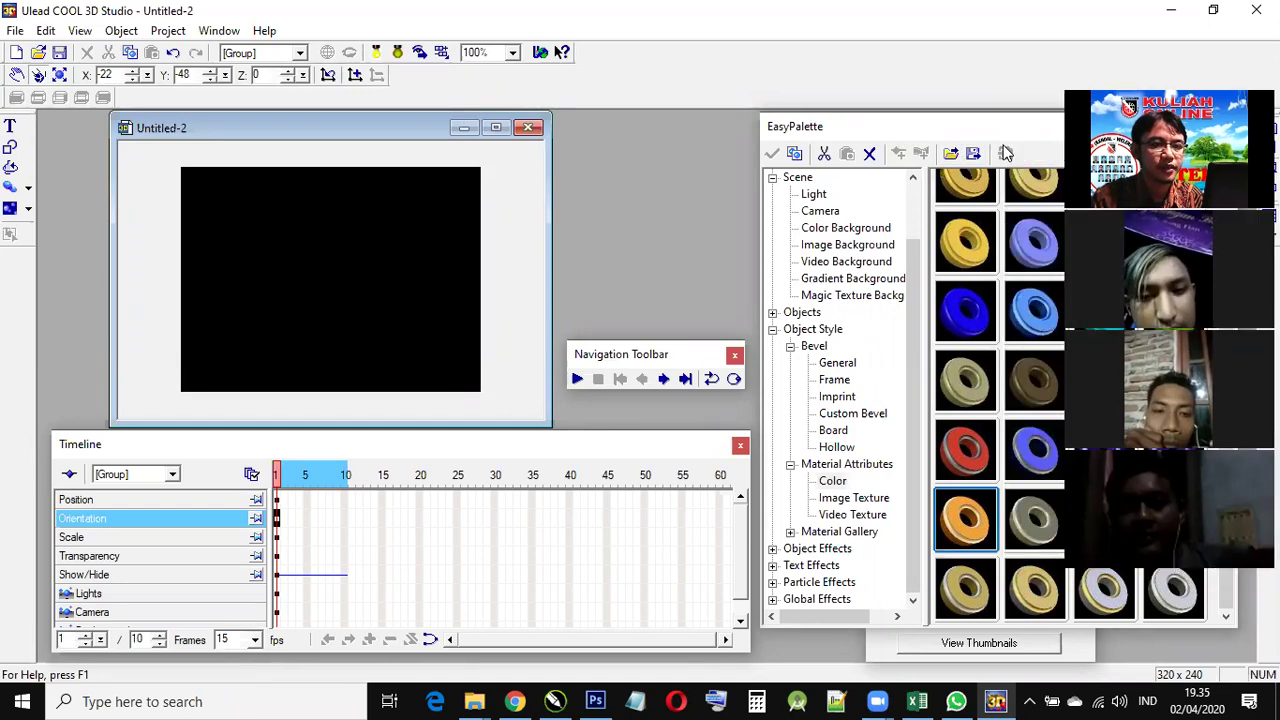
drag(980, 130, 914, 53)
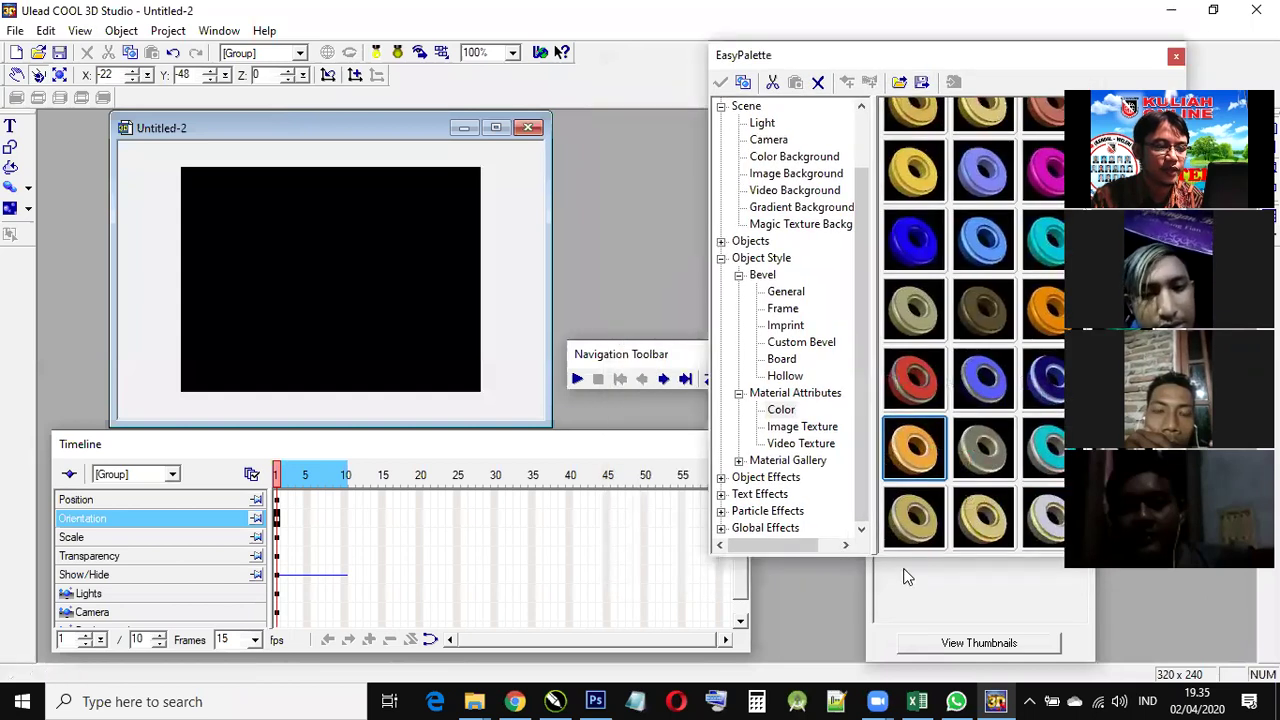
click(900, 600)
drag(812, 56, 840, 59)
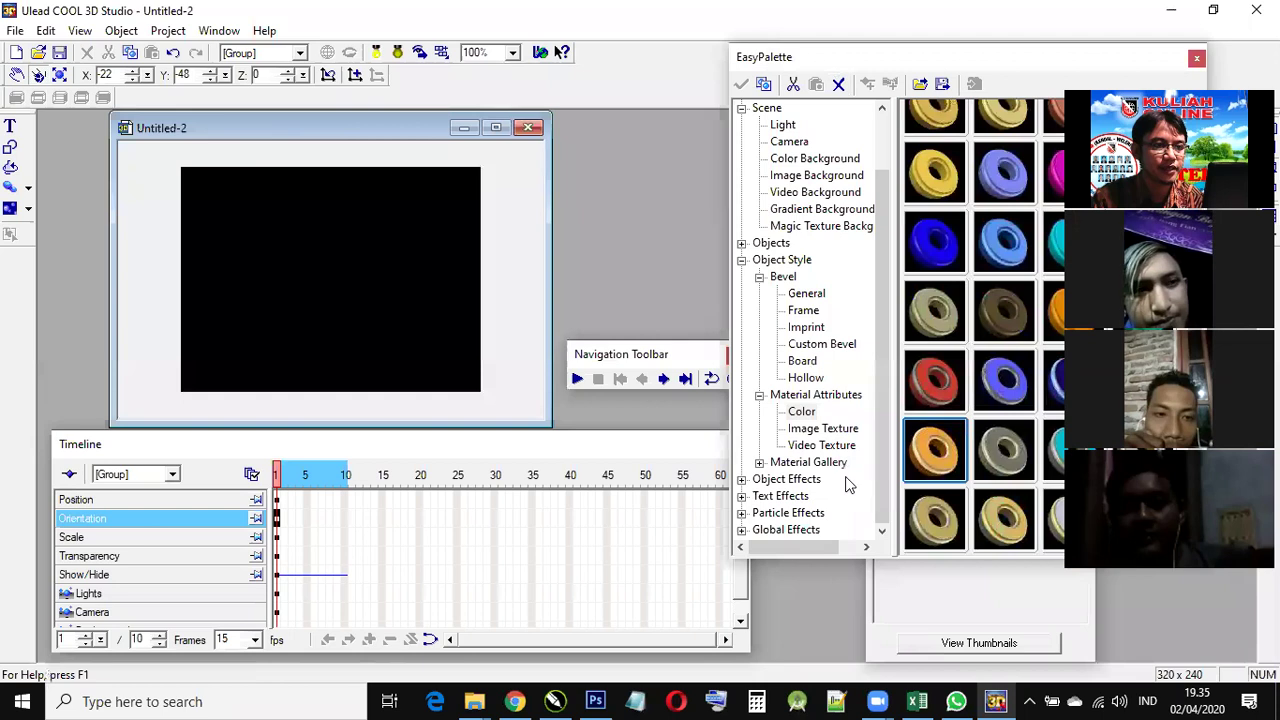
click(876, 588)
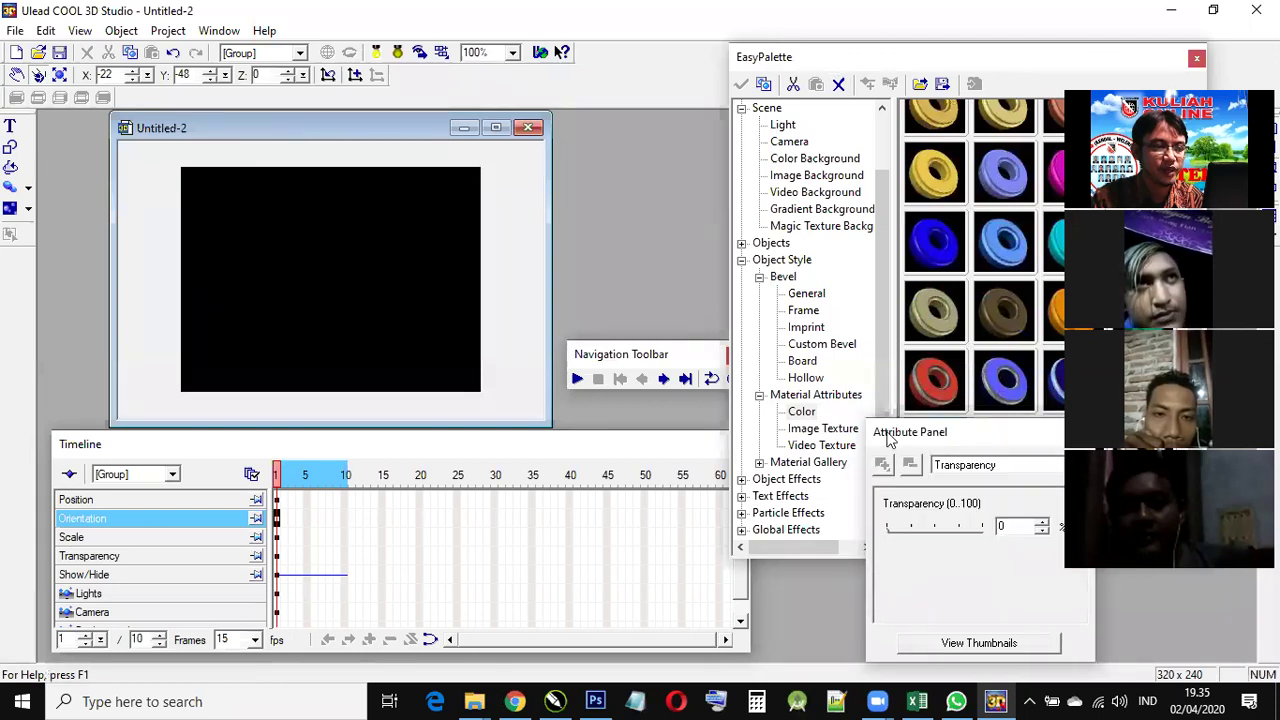
drag(888, 440, 833, 440)
click(637, 358)
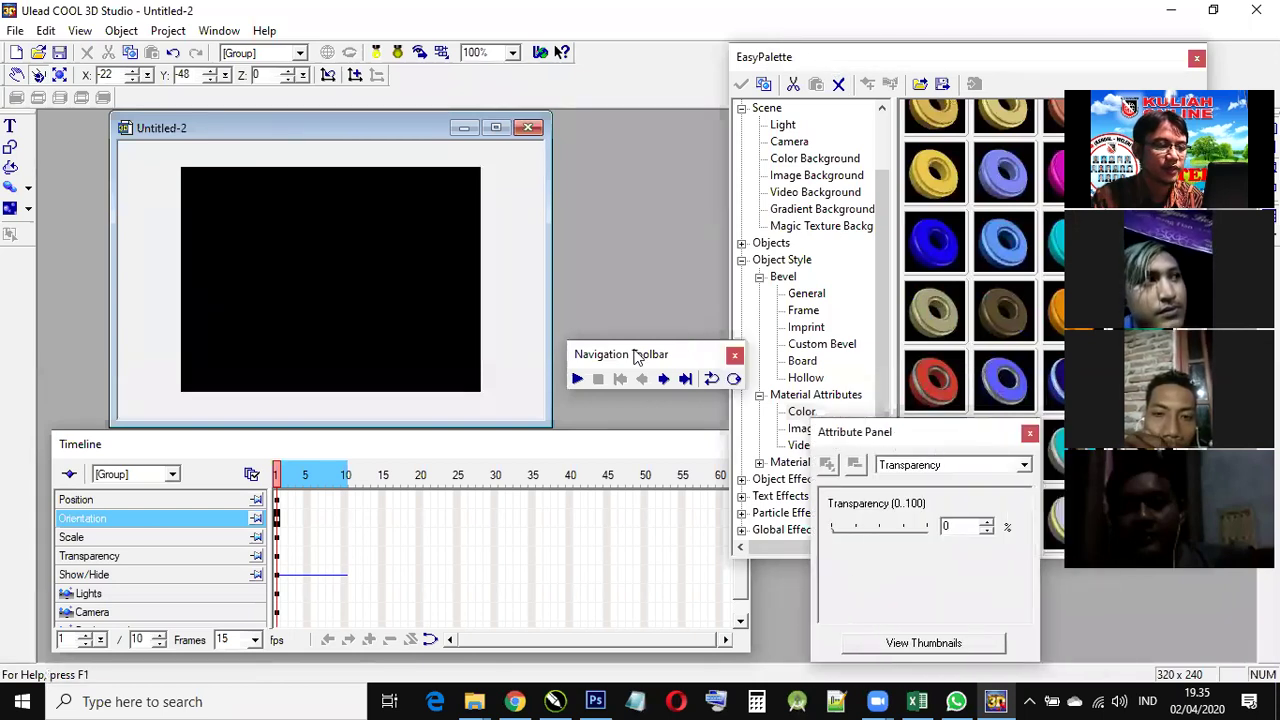
drag(691, 358, 637, 358)
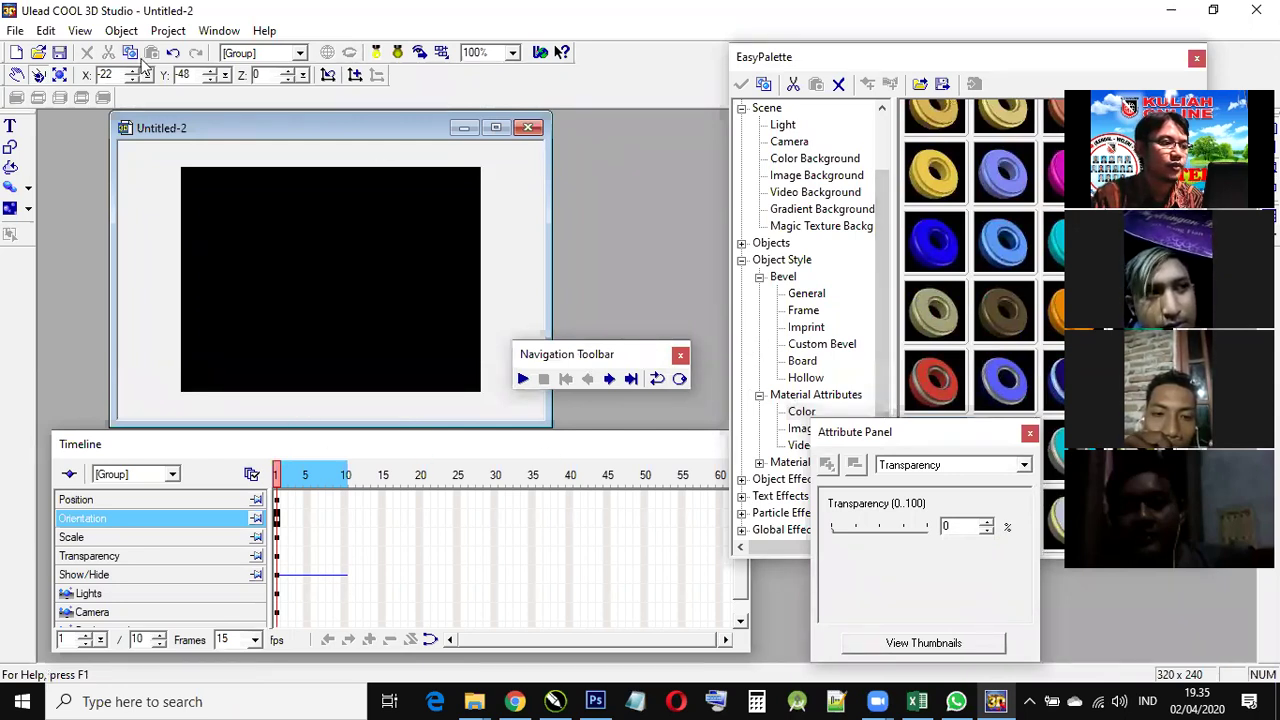
Step: Hide the Navigation Toolbar and display it again through the toolbar visibility options
click(80, 32)
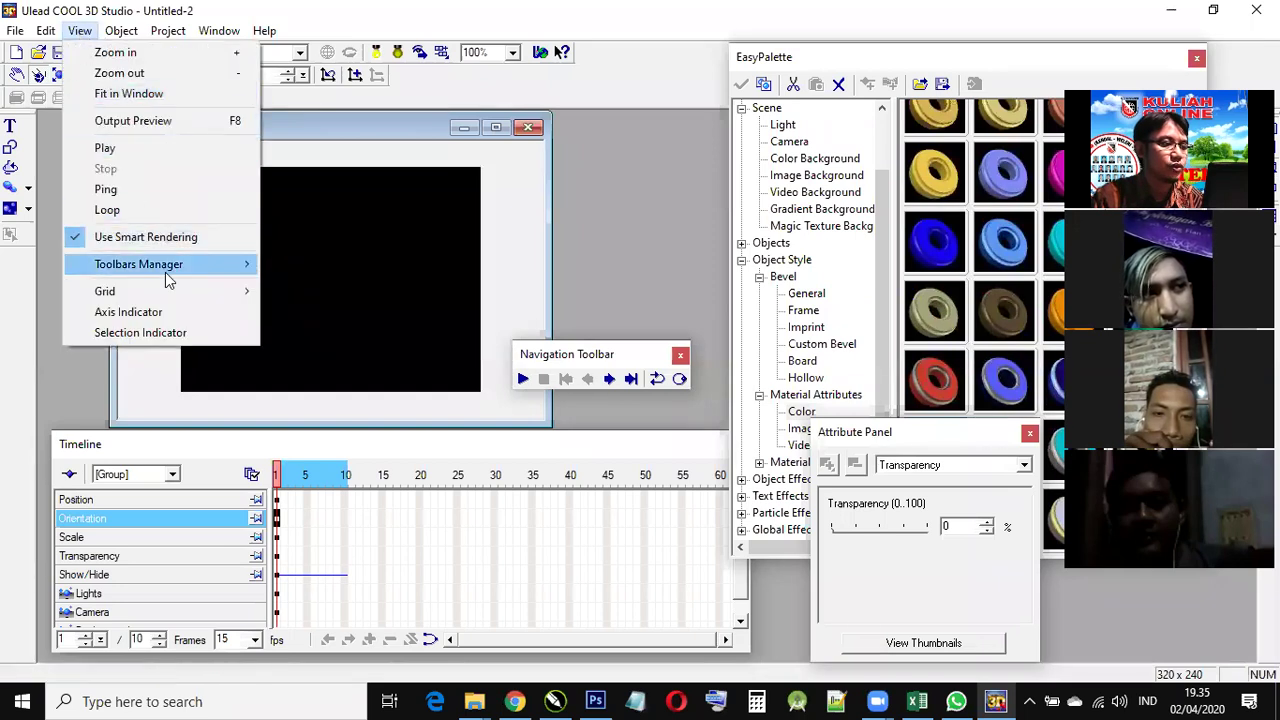
mouse_move(206, 270)
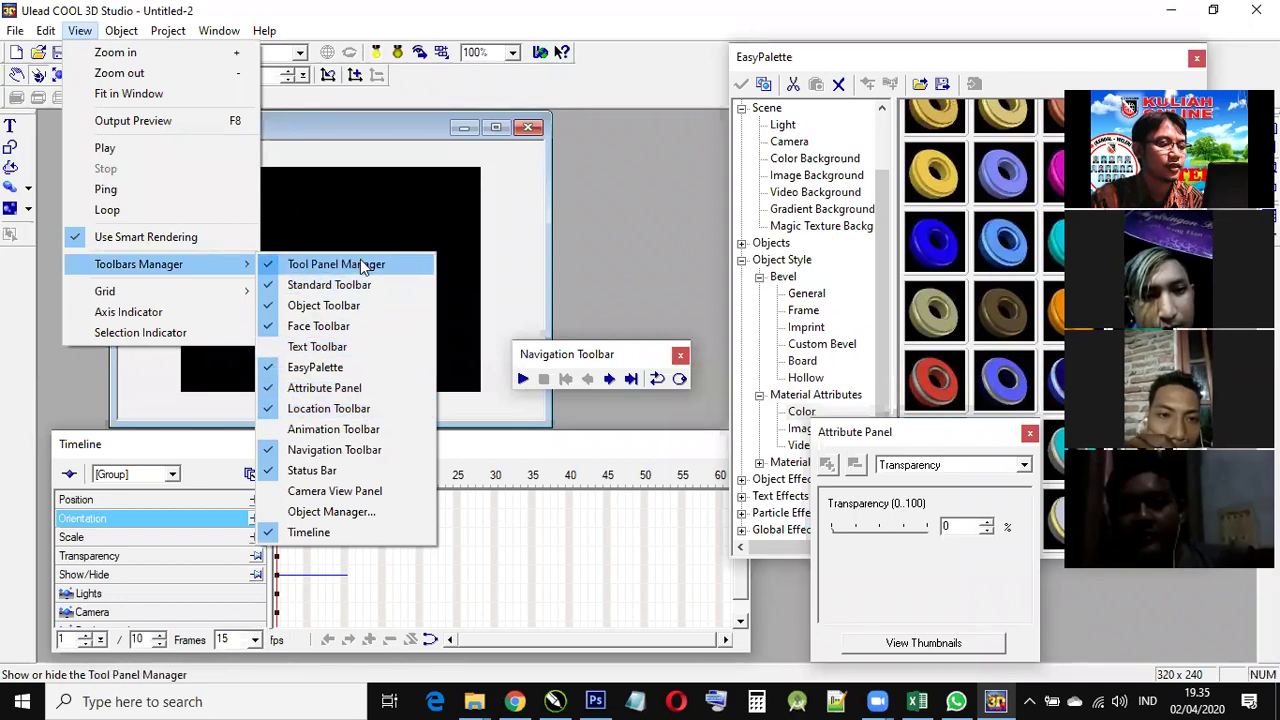
click(680, 354)
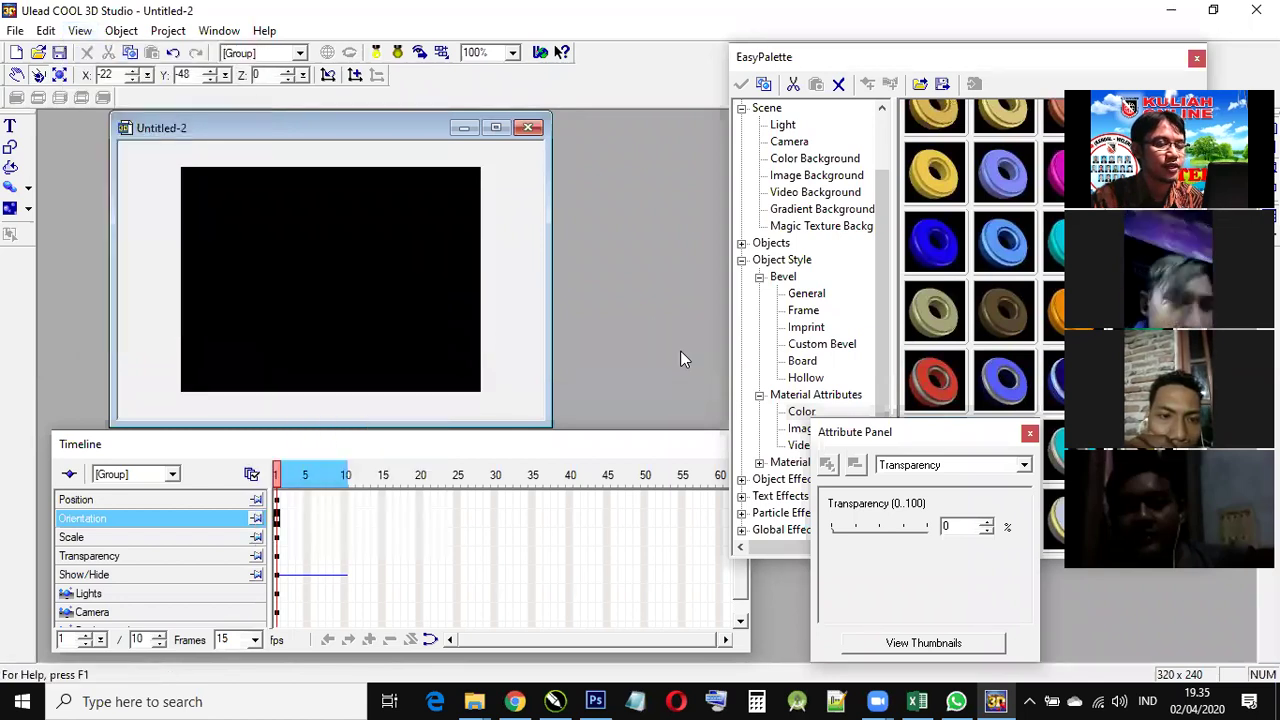
click(80, 31)
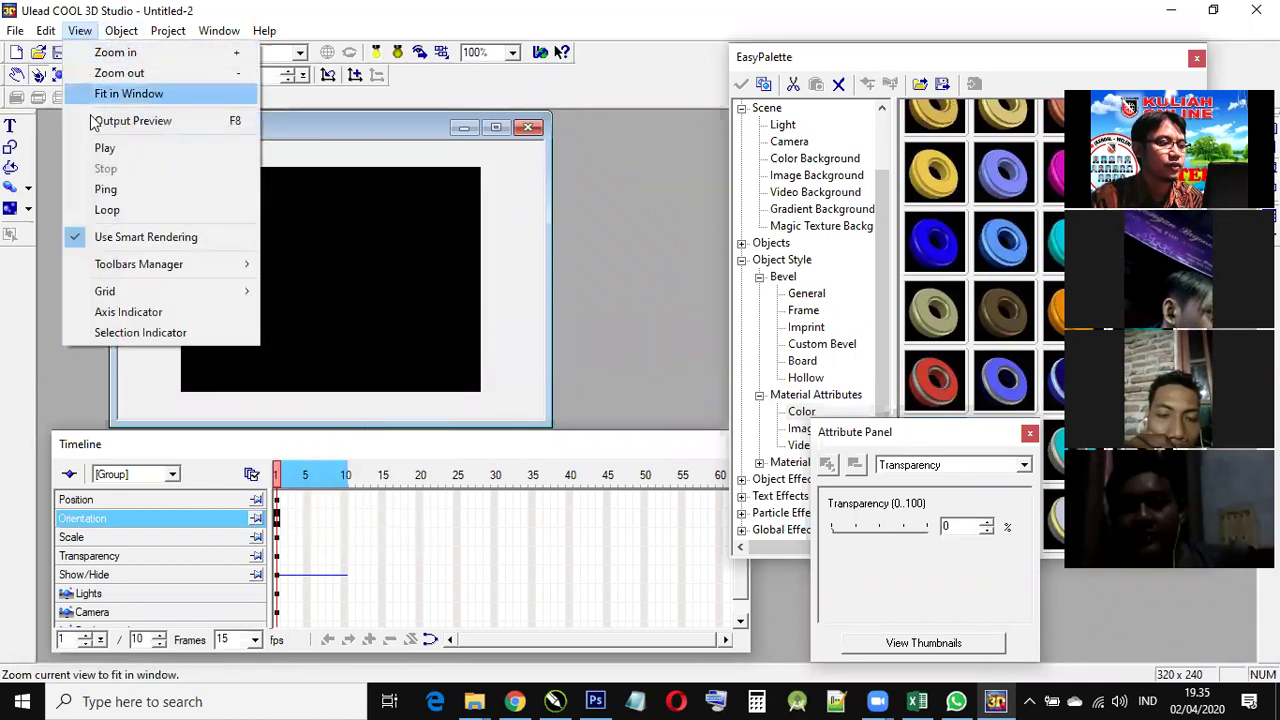
mouse_move(230, 264)
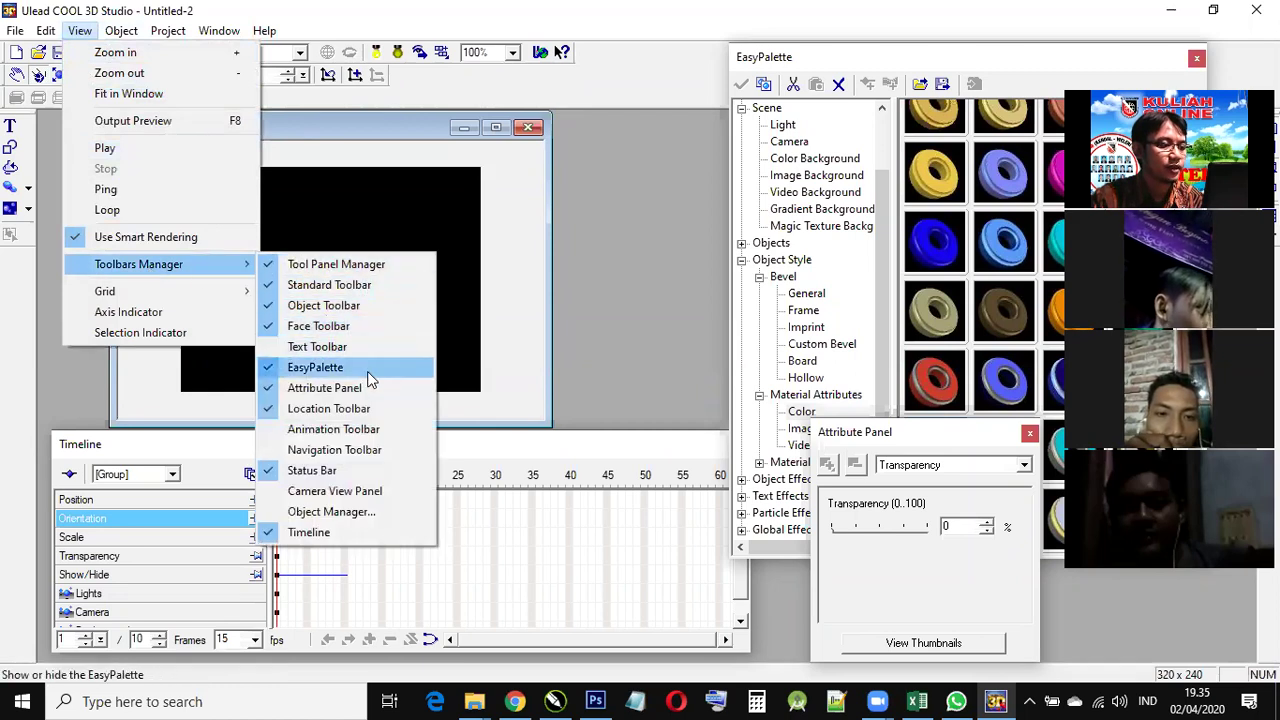
click(368, 450)
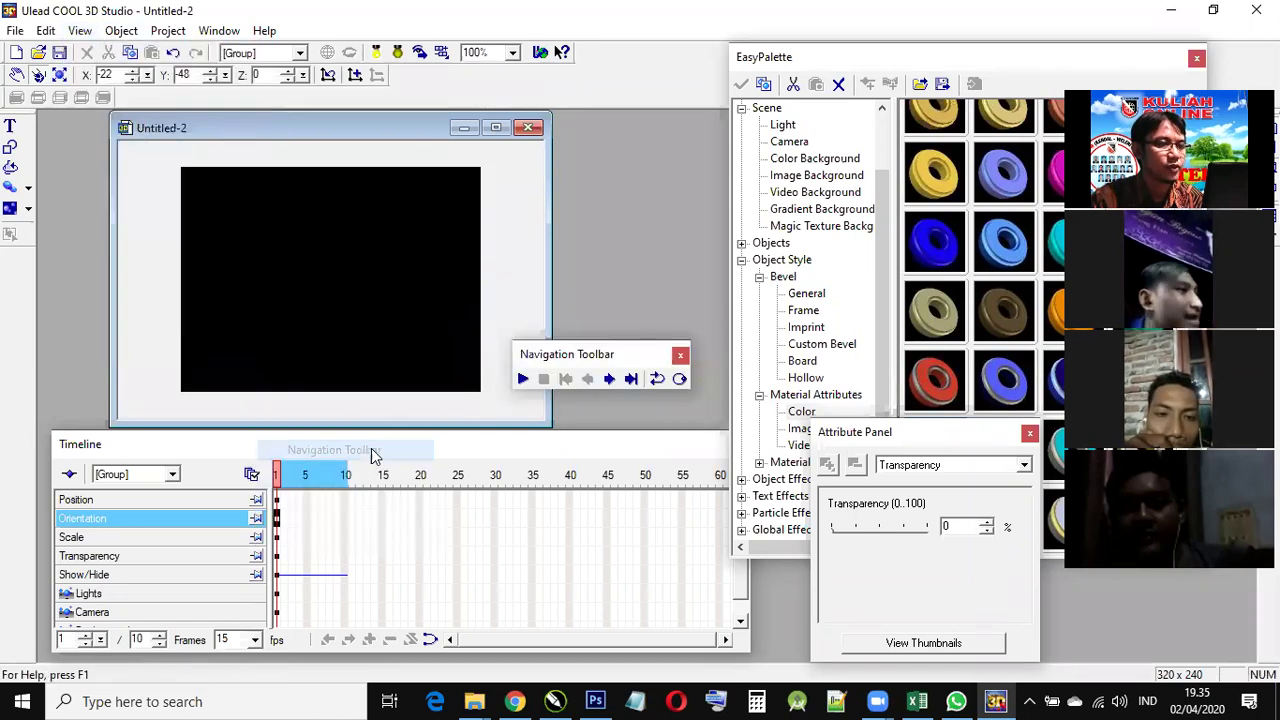
click(673, 63)
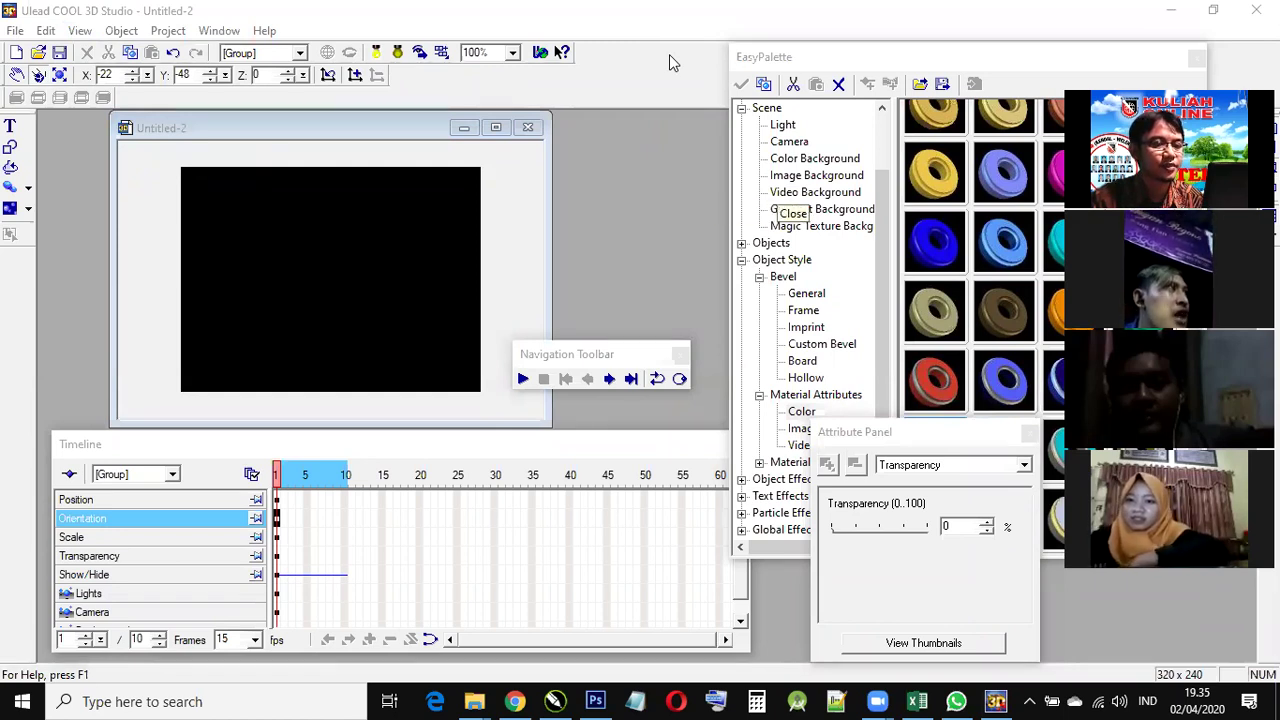
Step: Dock the Navigation Toolbar with the other toolbars above the workspace, and float it again beside the project window
drag(606, 352, 632, 363)
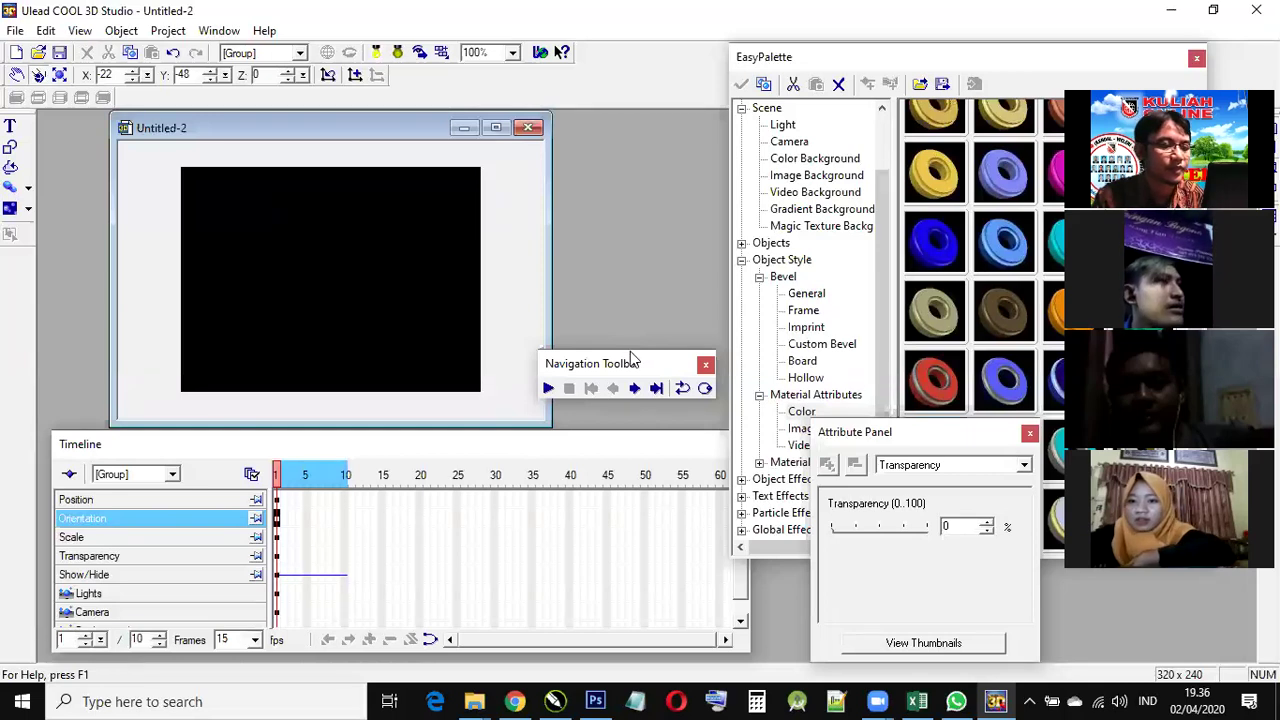
drag(619, 370, 621, 167)
drag(622, 338, 488, 72)
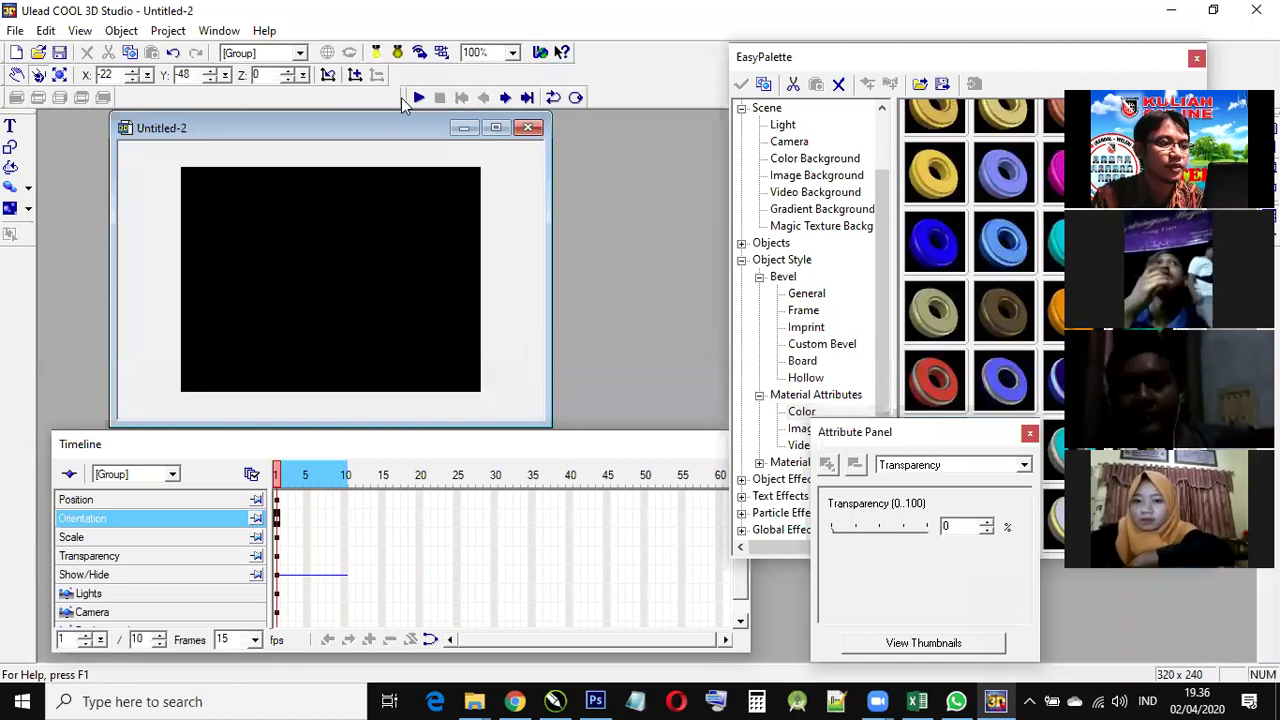
drag(403, 89, 585, 341)
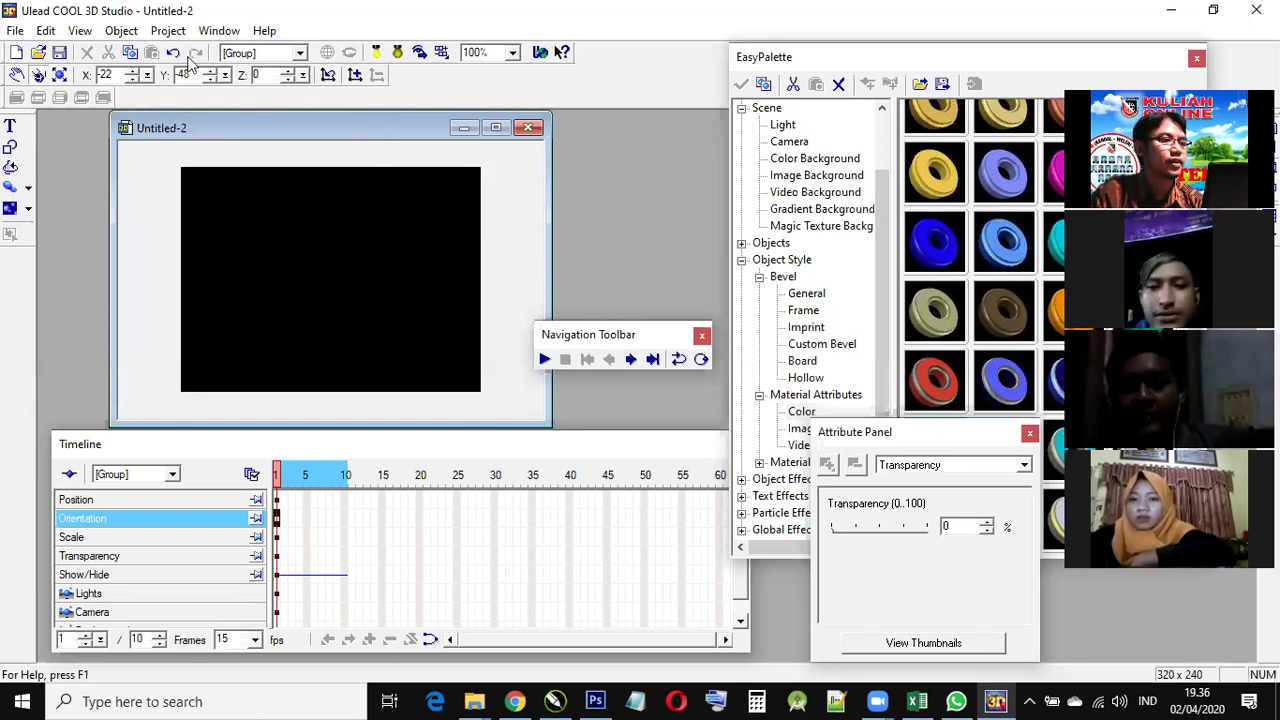
click(15, 31)
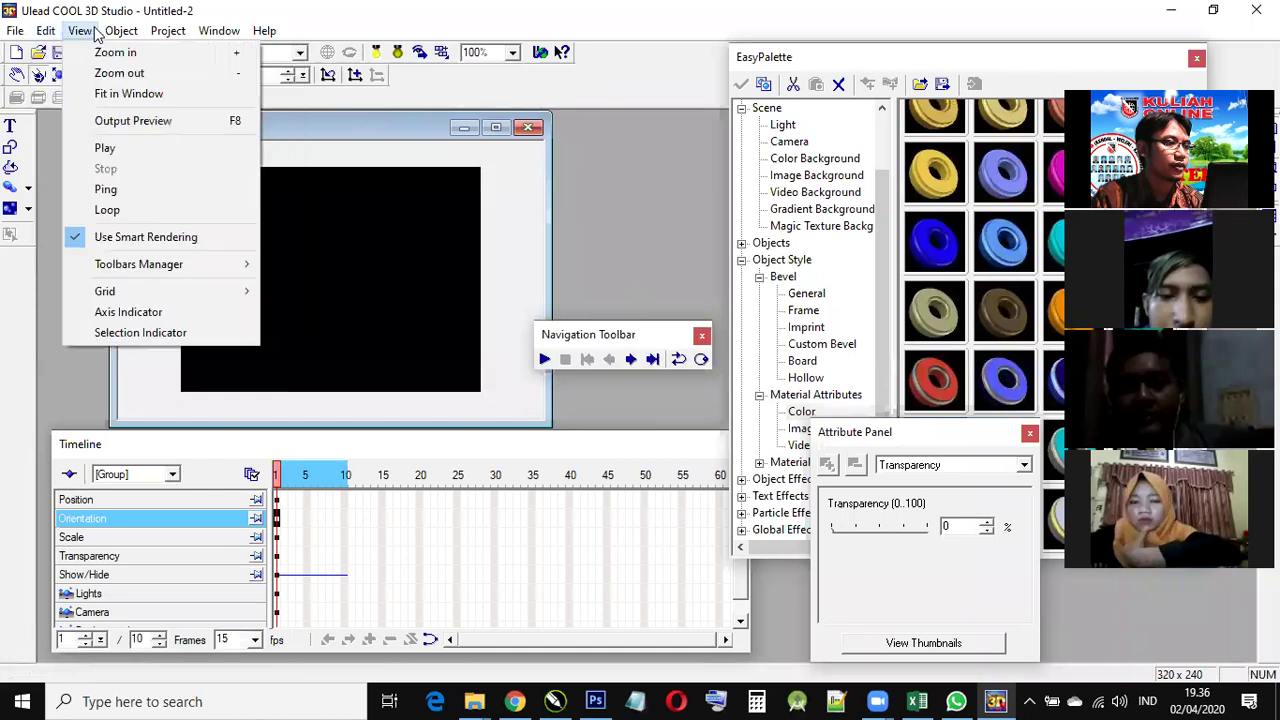
mouse_move(101, 33)
mouse_move(157, 33)
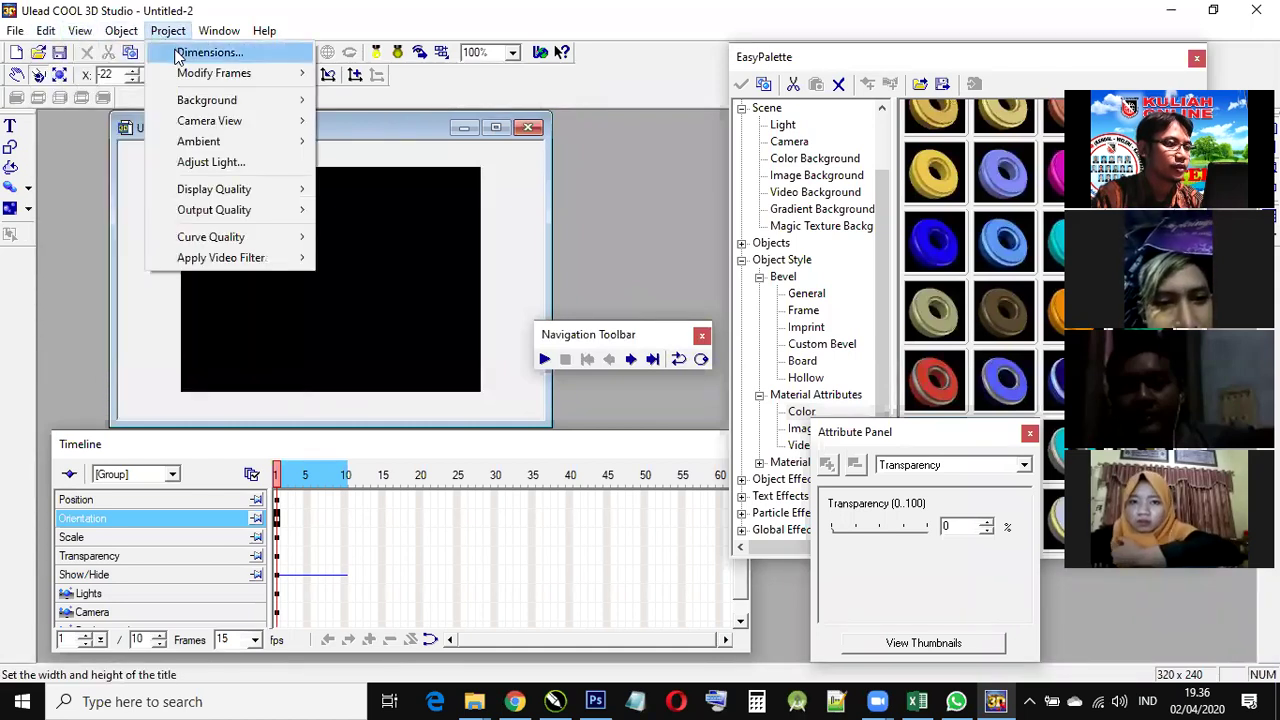
click(208, 52)
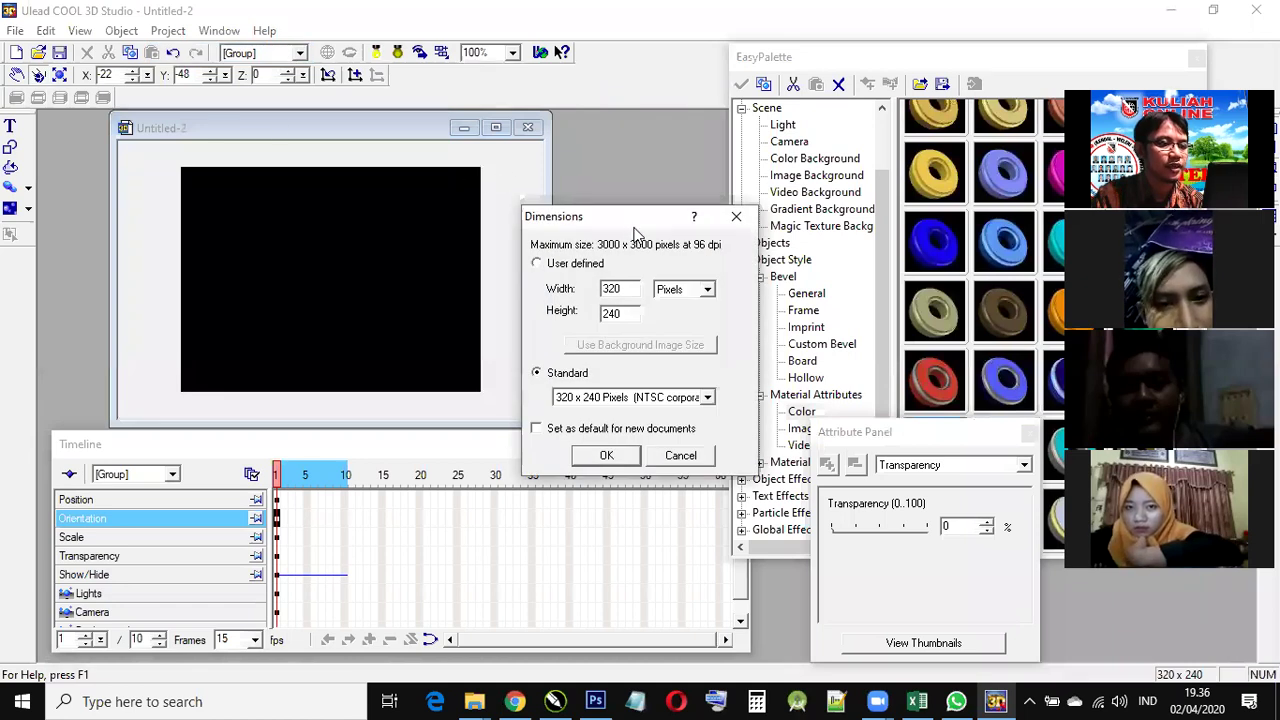
drag(630, 230, 580, 166)
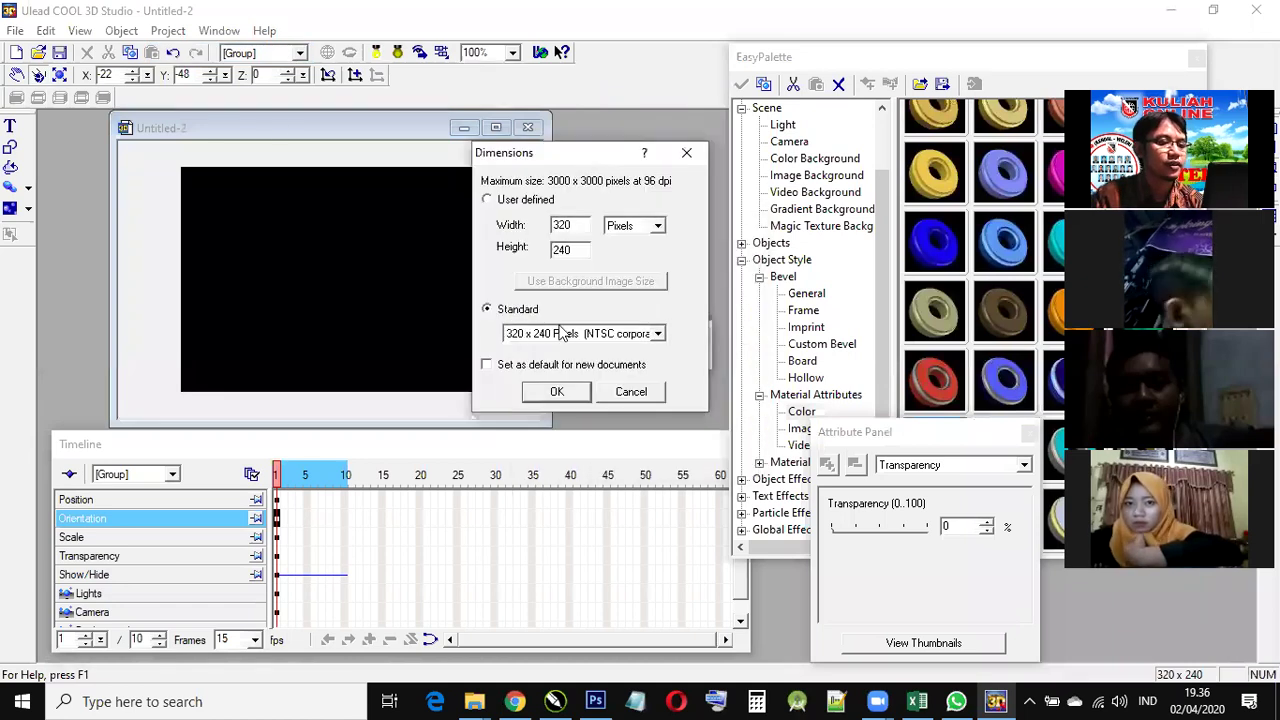
click(687, 152)
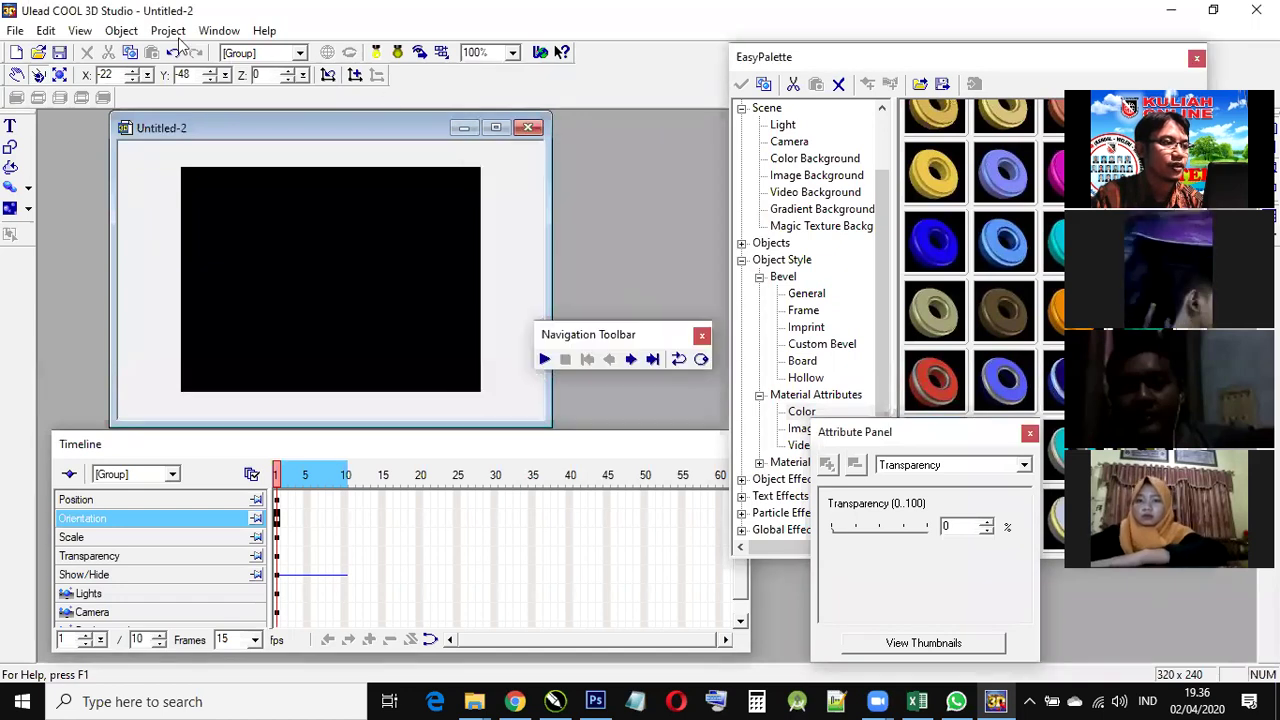
Step: Set the project dimensions to the standard 720 x 480 Pixels (DV NTSC full frame video, MPEG-2) size
click(167, 31)
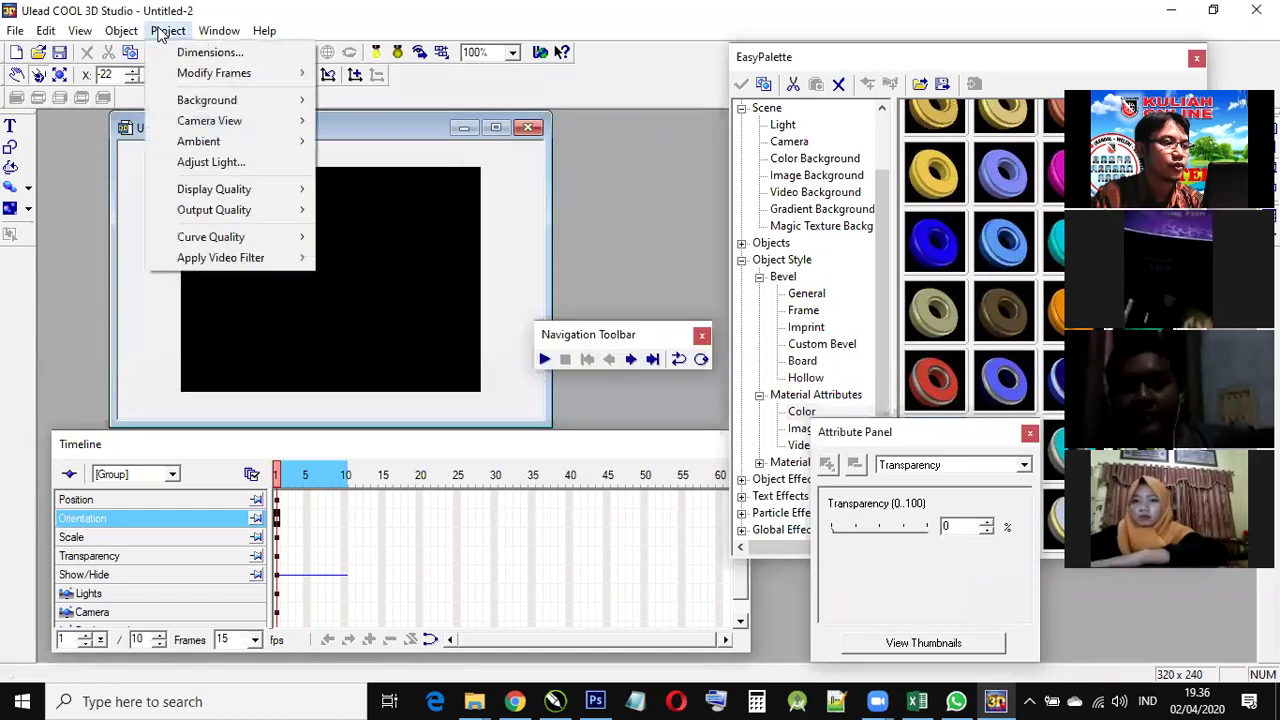
click(215, 52)
click(707, 397)
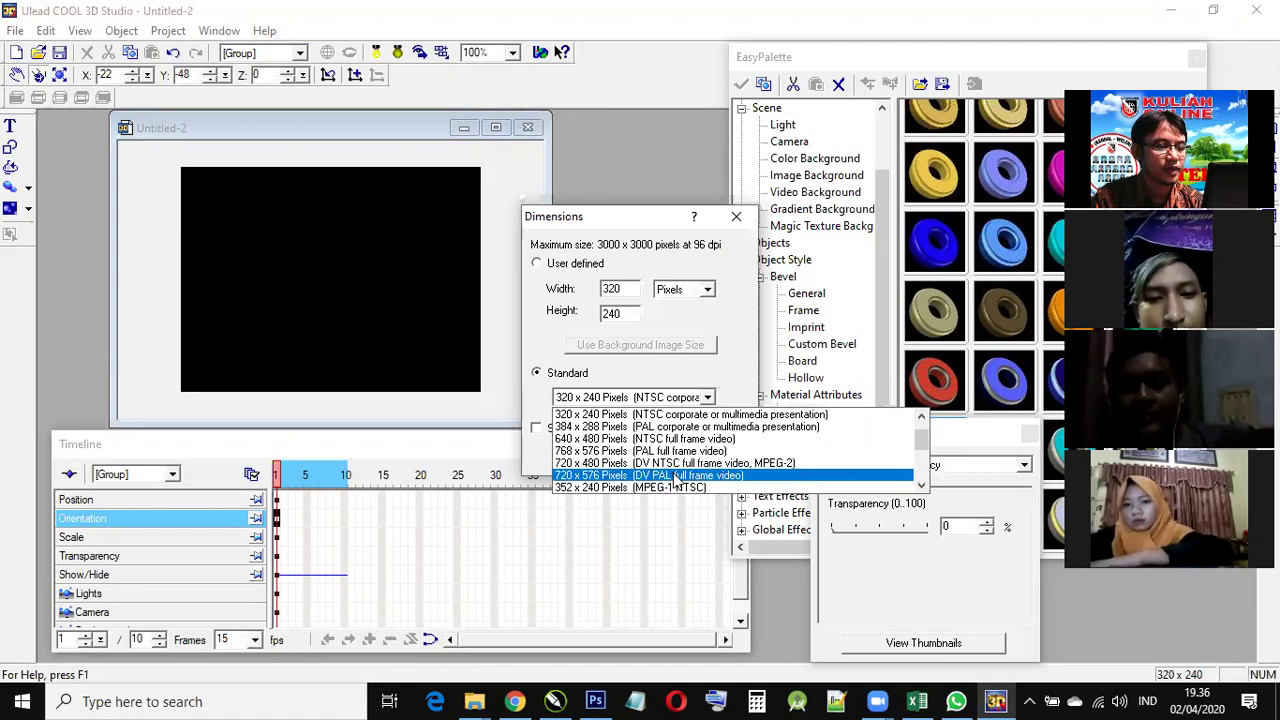
click(625, 466)
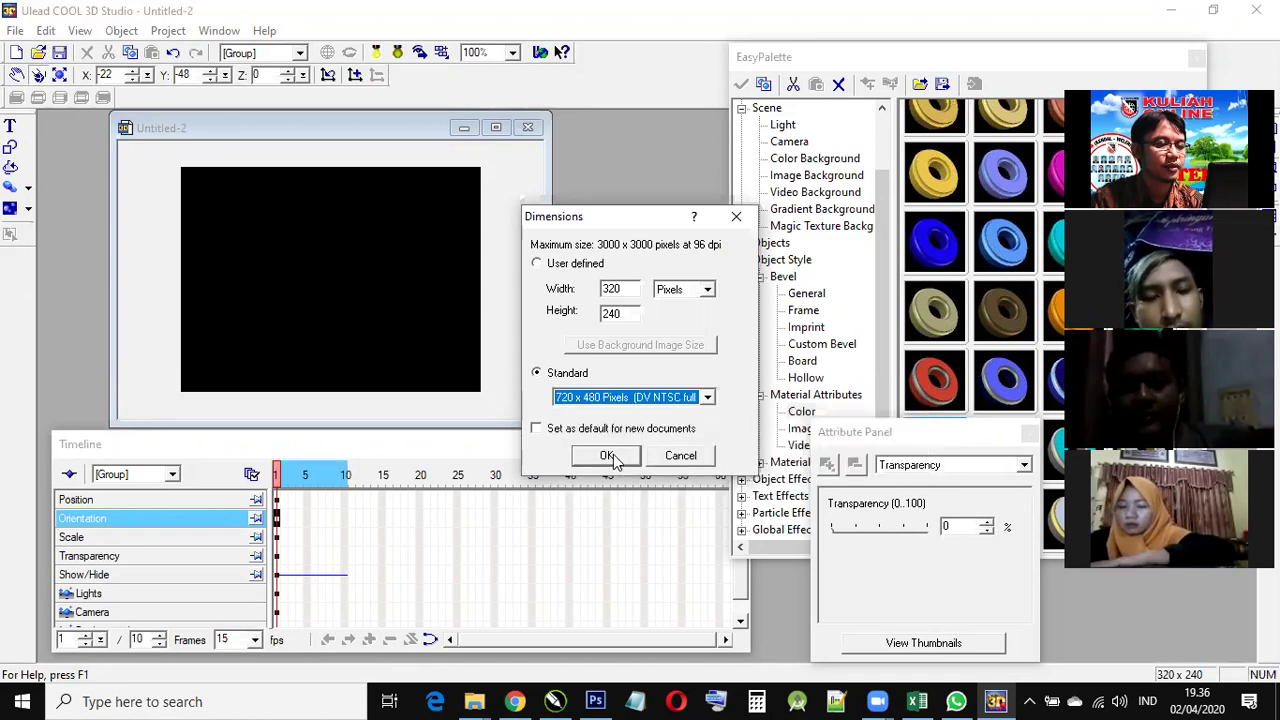
click(607, 456)
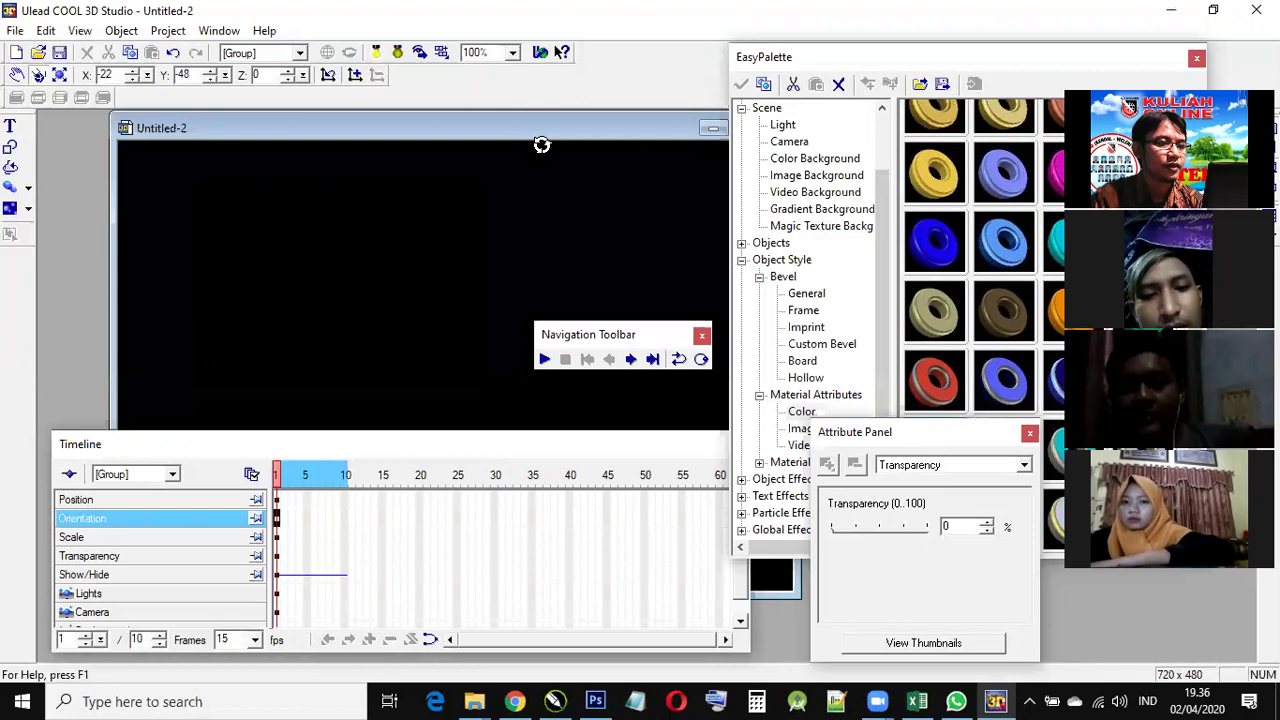
Step: Reduce the project's display zoom to 50% and fit its window into the free space above the Timeline
drag(541, 145, 494, 131)
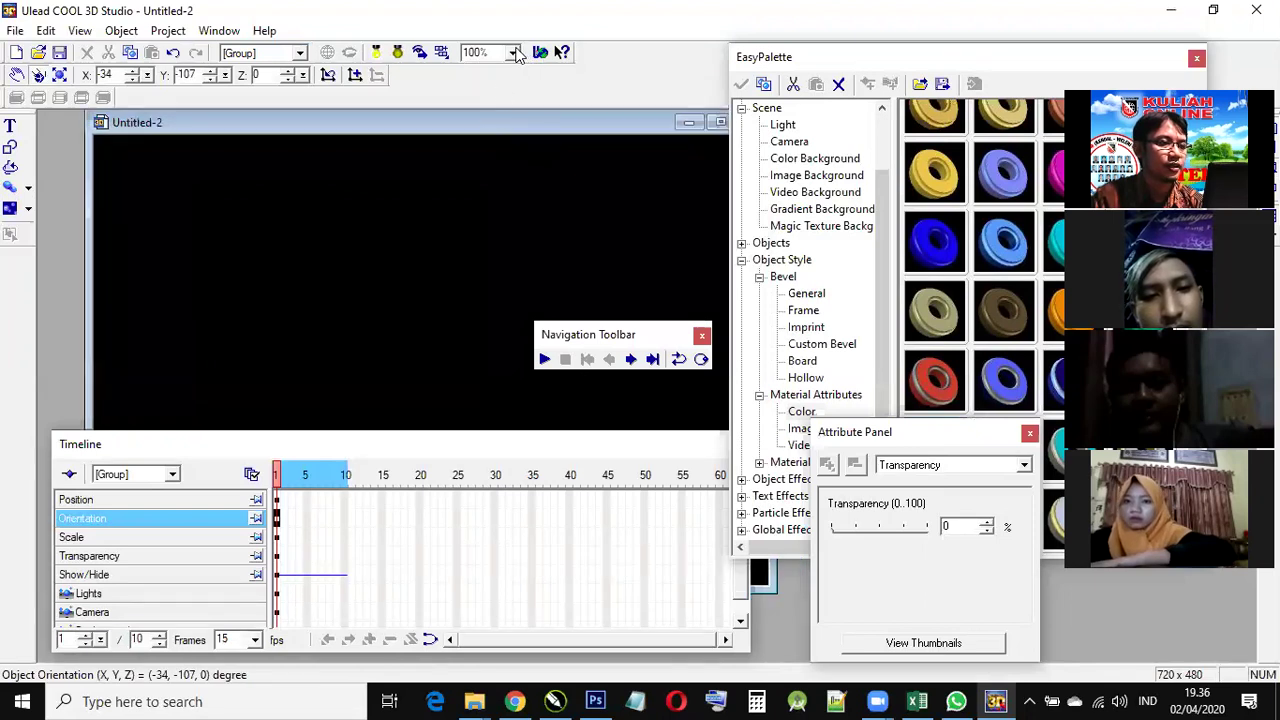
click(513, 53)
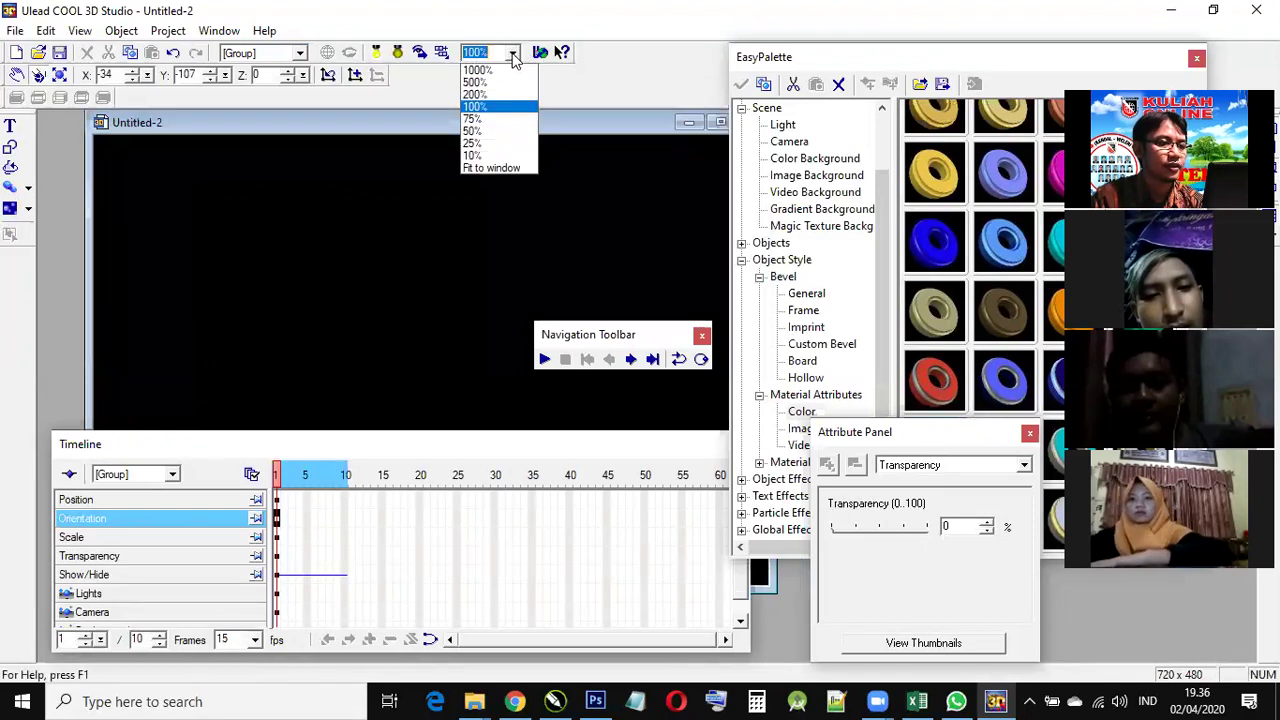
click(498, 132)
drag(437, 371, 494, 430)
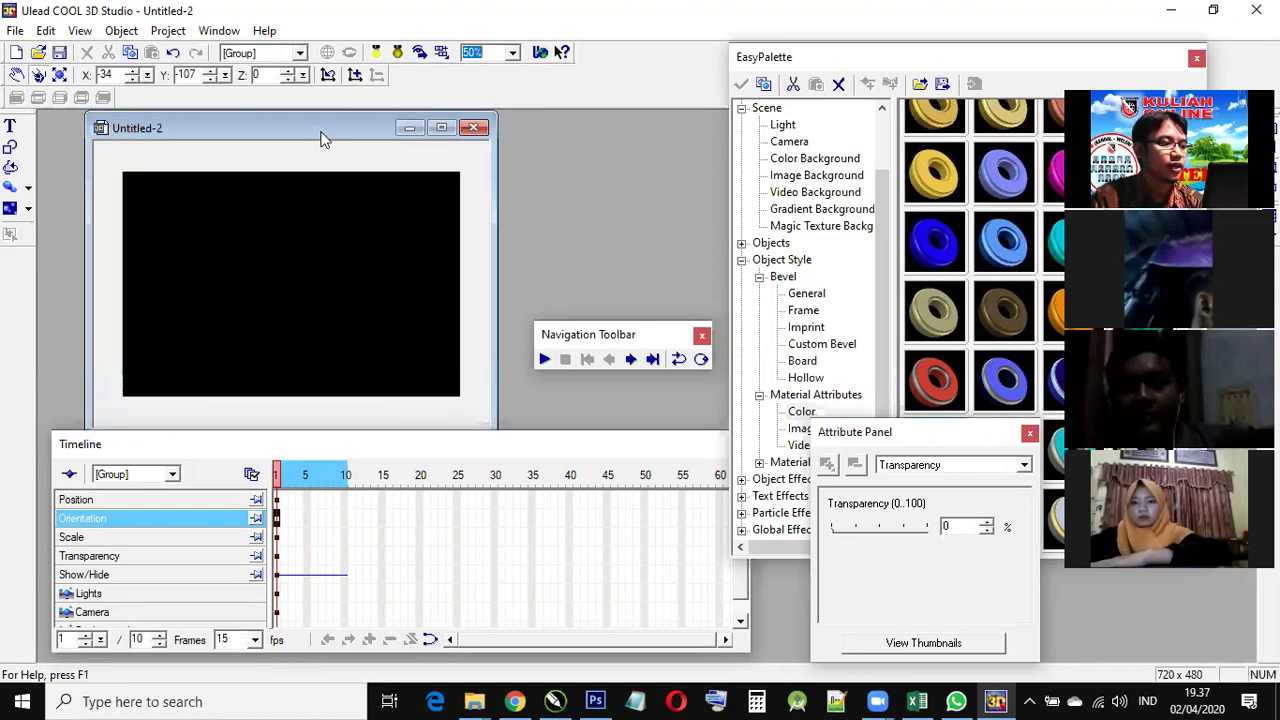
drag(322, 137, 332, 137)
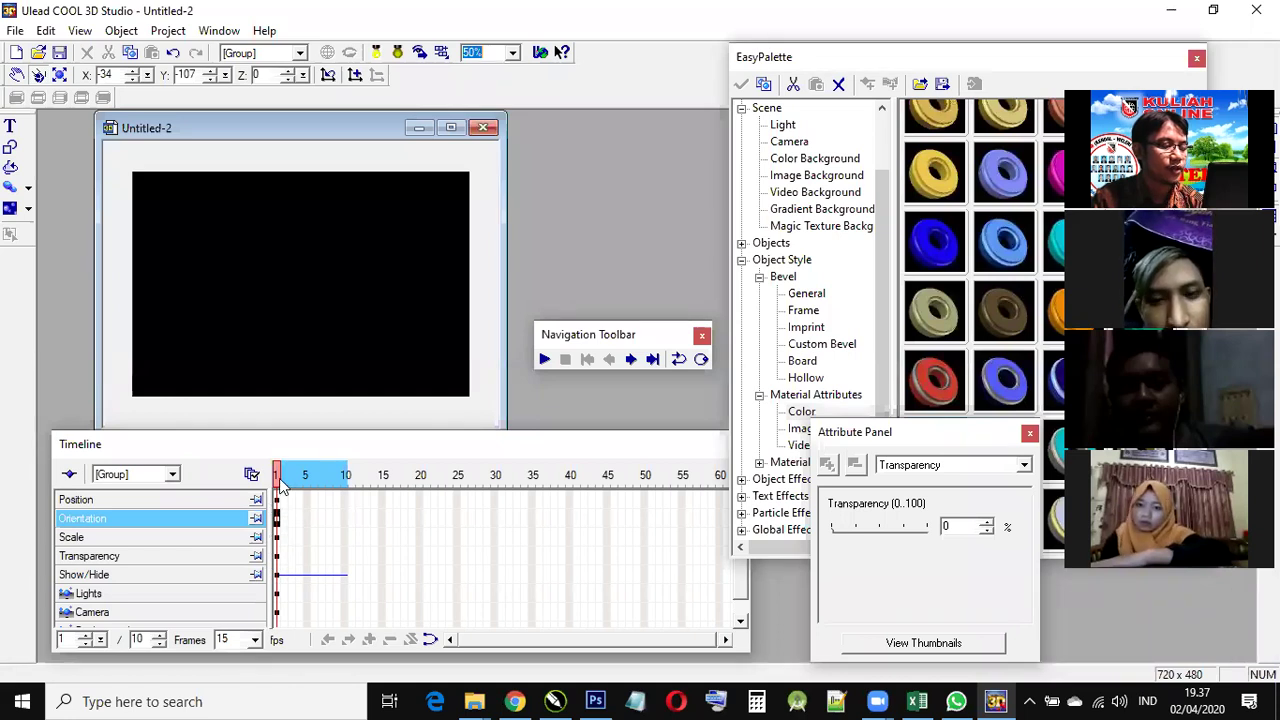
Step: Set the animation's total length to 150 frames and look along the extended timeline
double_click(141, 640)
key(BackSpace)
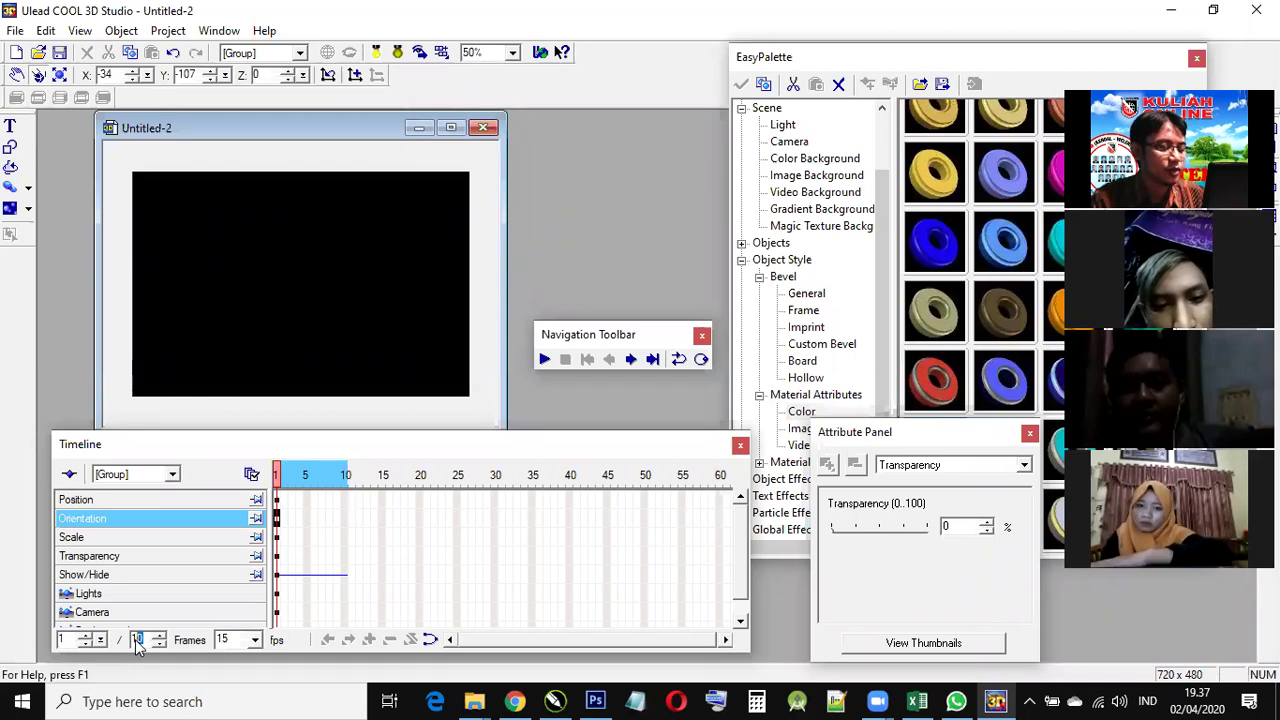
text(150)
key(Return)
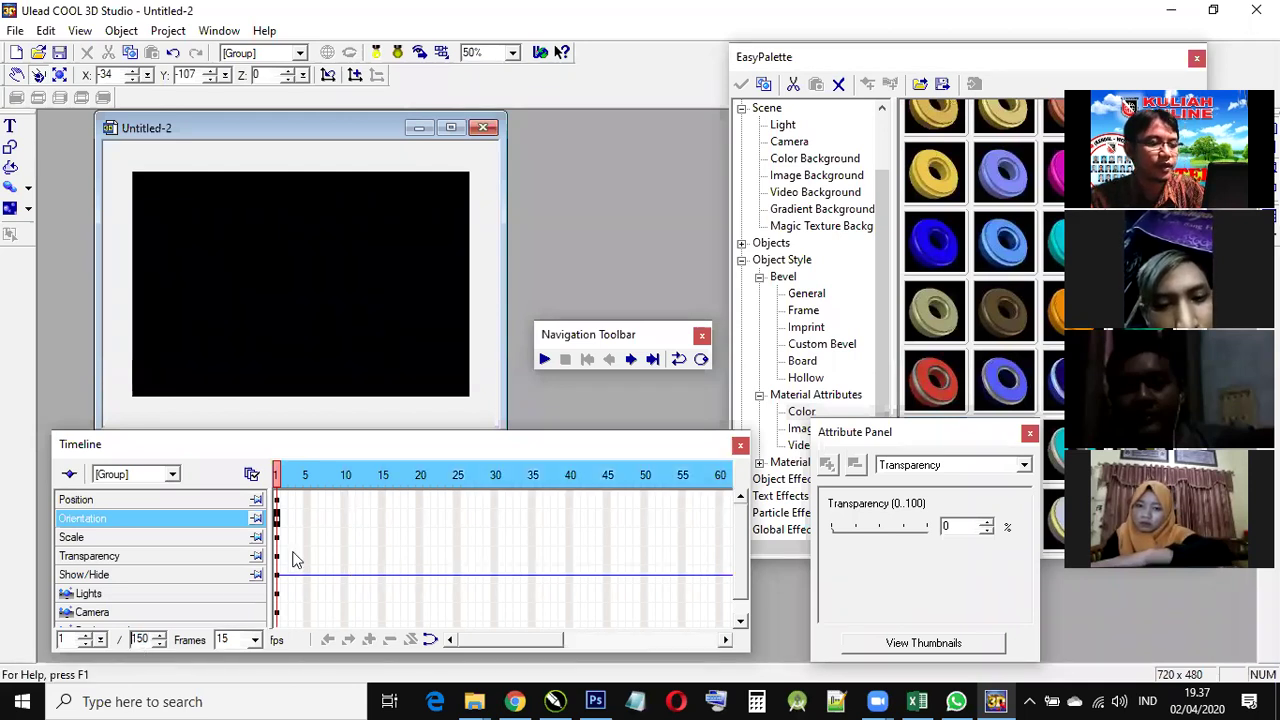
mouse_move(503, 648)
mouse_down()
mouse_move(680, 648)
mouse_move(487, 643)
mouse_up()
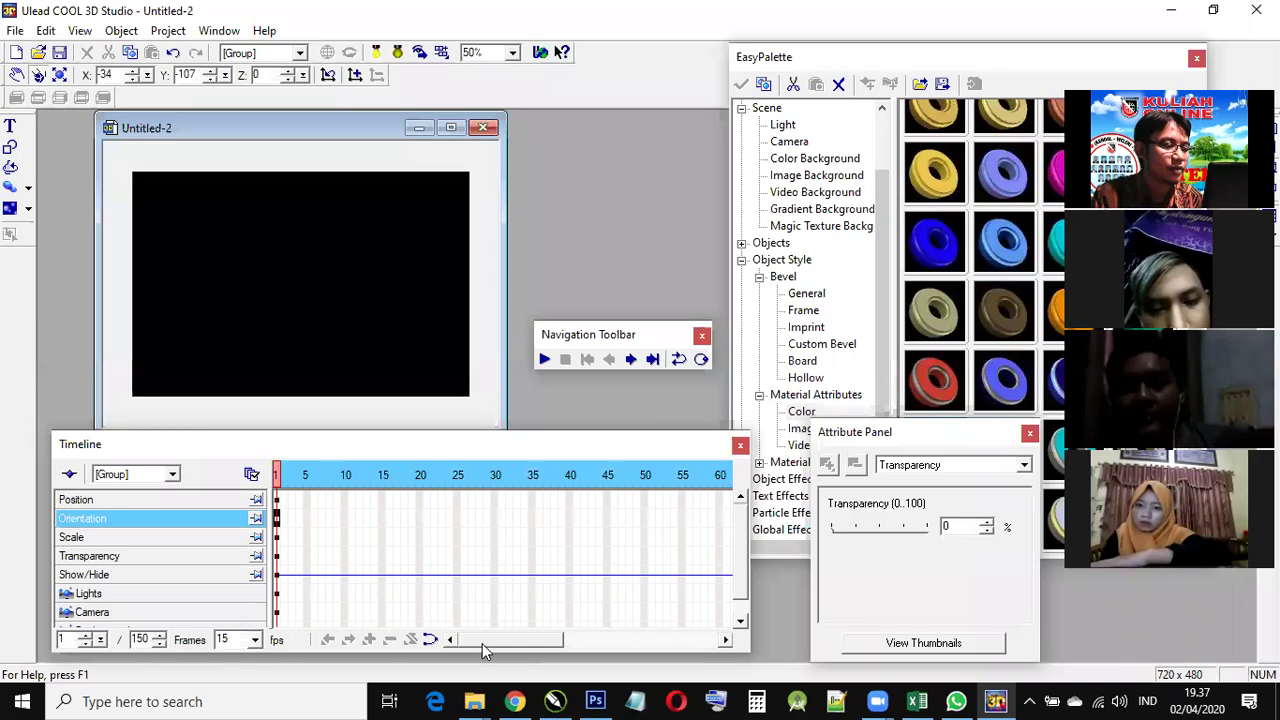
Step: Set the animation's total length to 90 frames, with a frame rate of 15 fps
double_click(141, 641)
text(90)
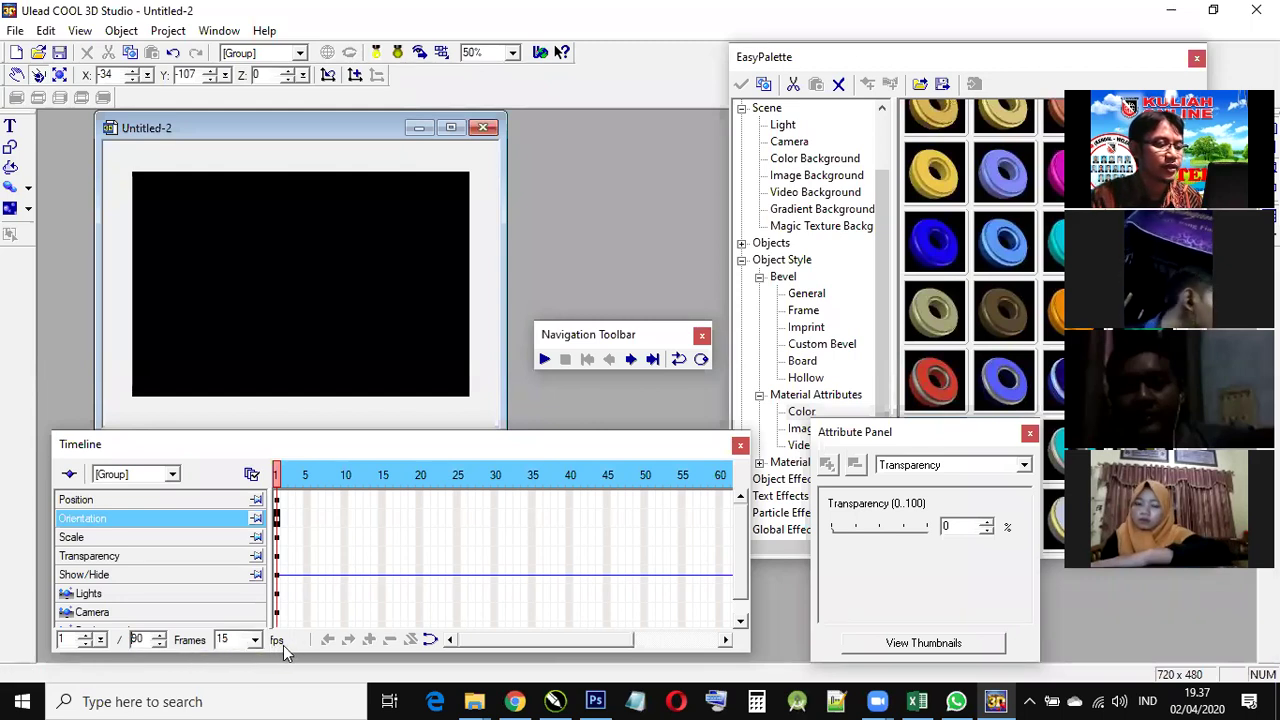
click(254, 640)
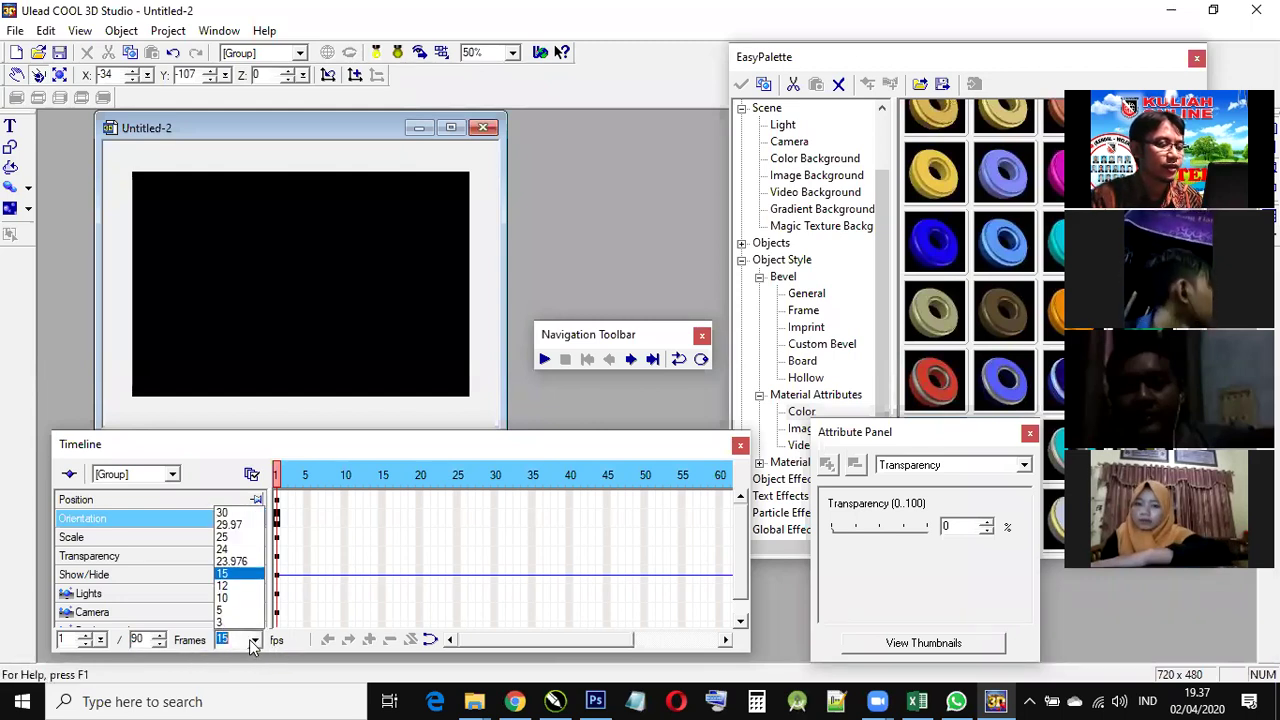
click(240, 574)
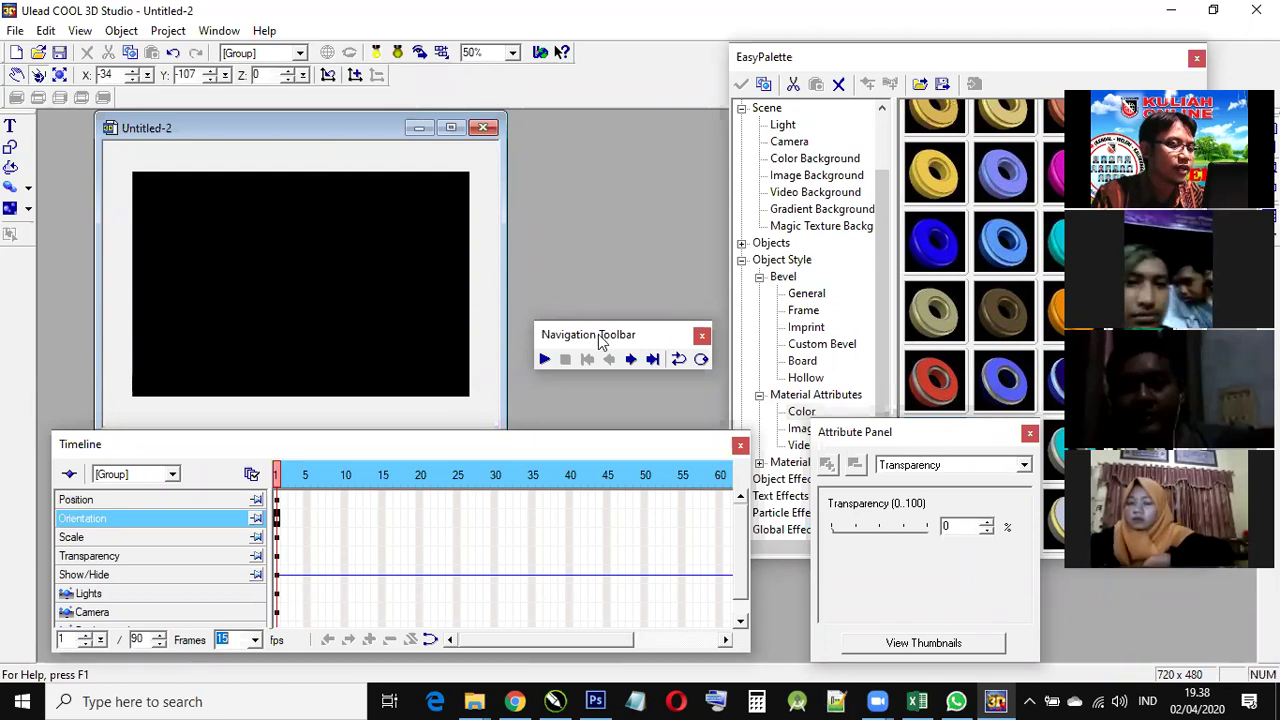
Step: Import the Adobe Illustrator graphic Logo Material from the logo 3d folder, under BAHAN 2019 and SEMESTER 2 on Data STEKOM (G:)
click(15, 31)
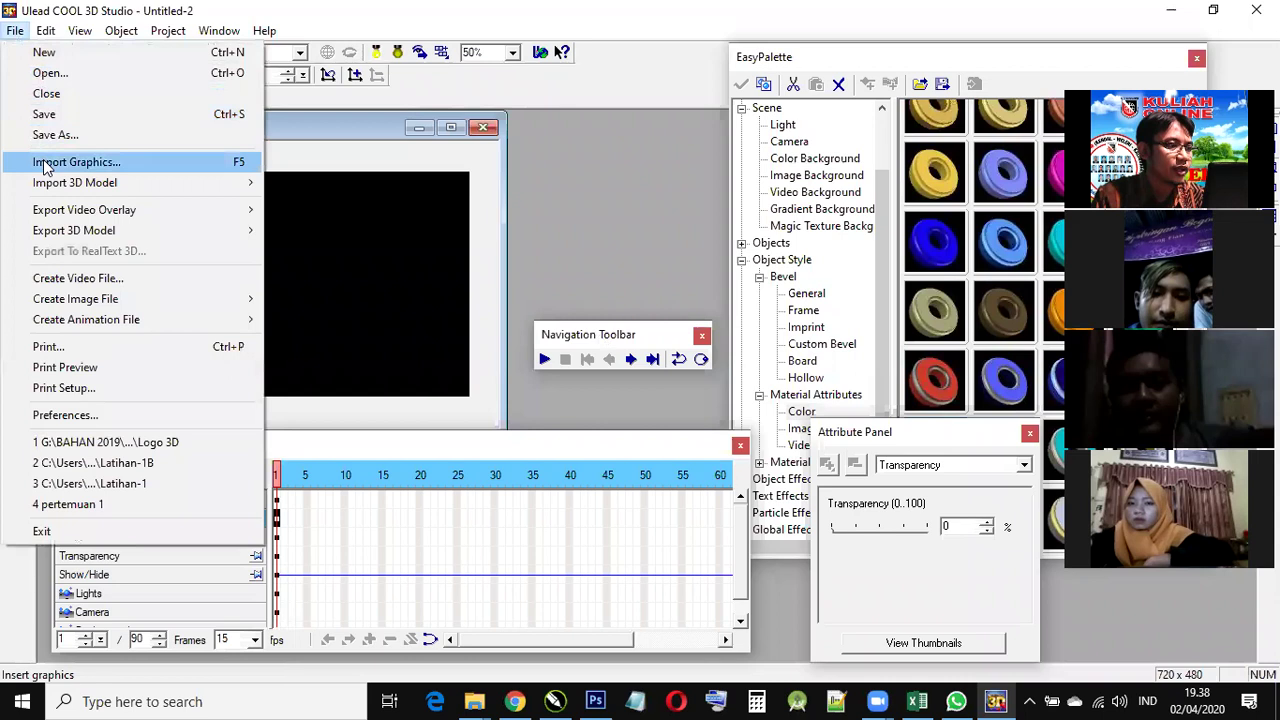
click(101, 166)
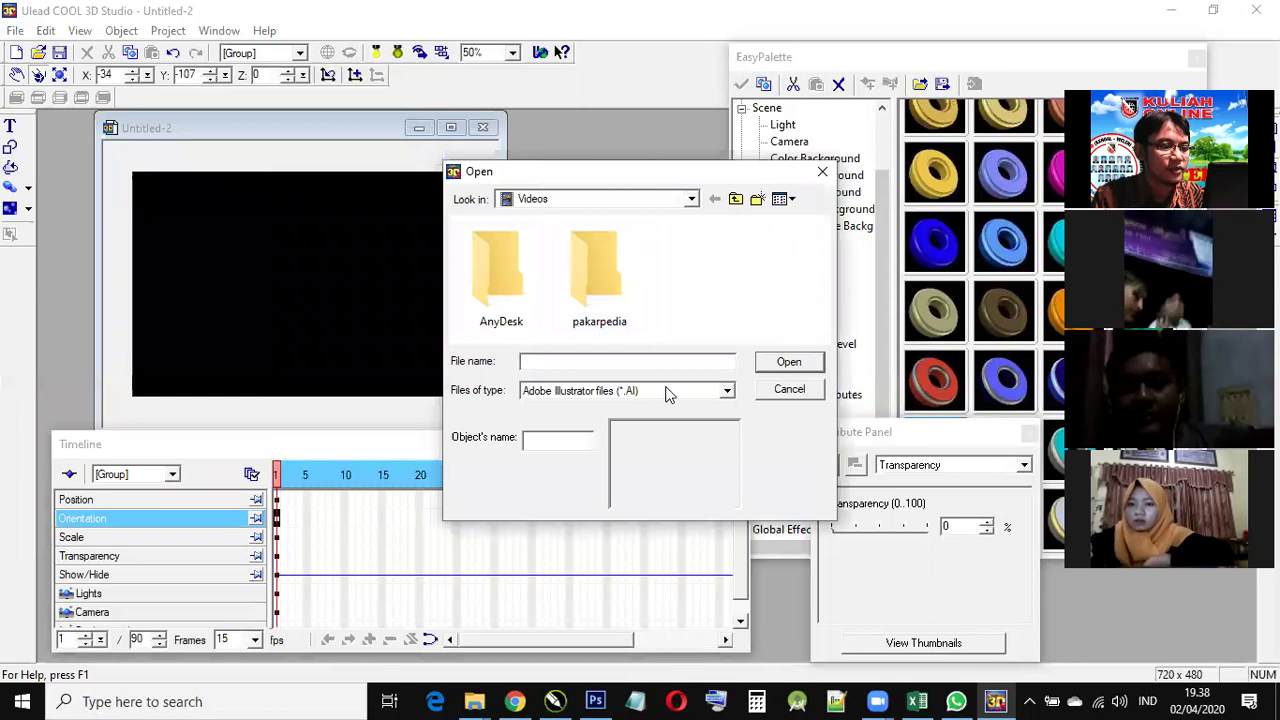
click(722, 393)
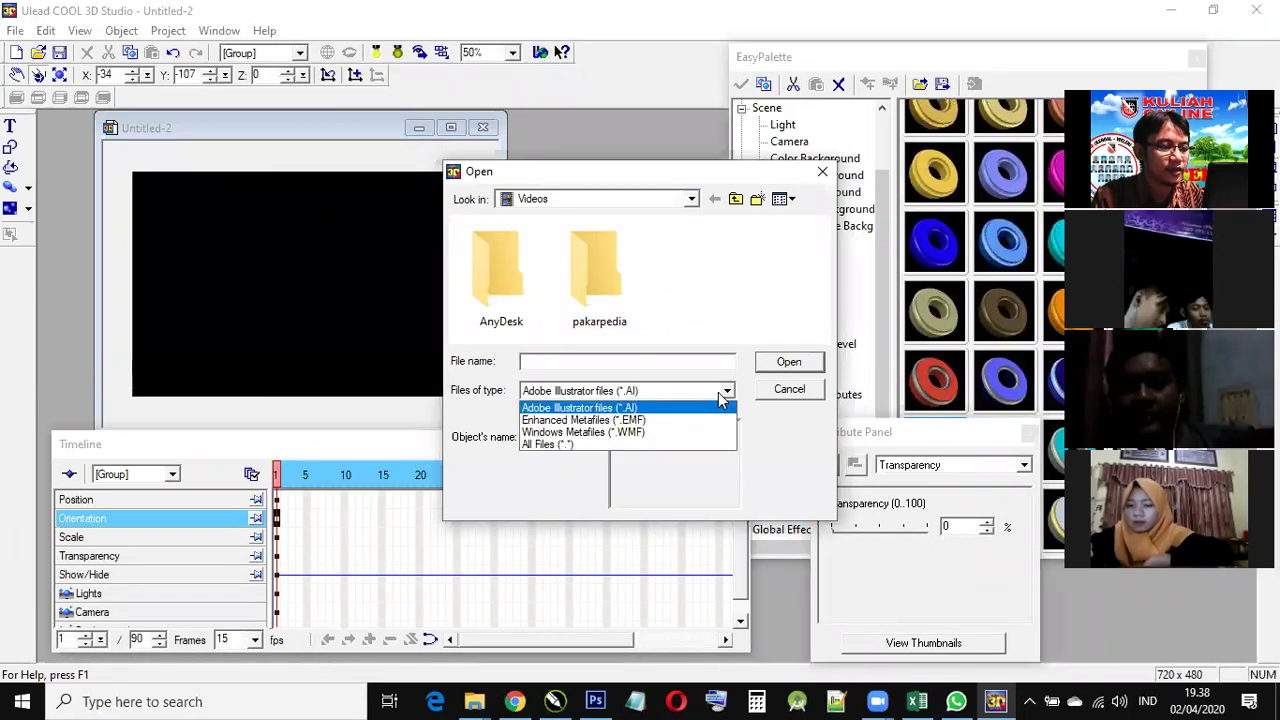
click(718, 392)
click(648, 203)
click(691, 199)
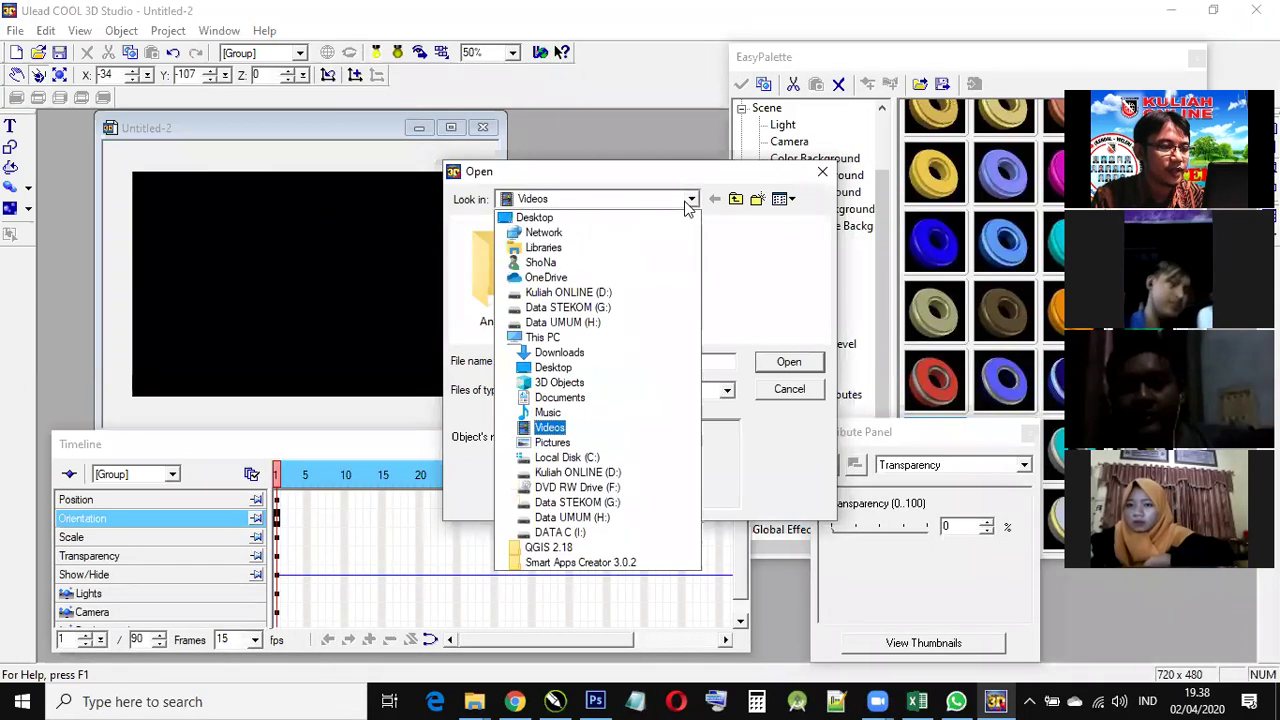
click(603, 505)
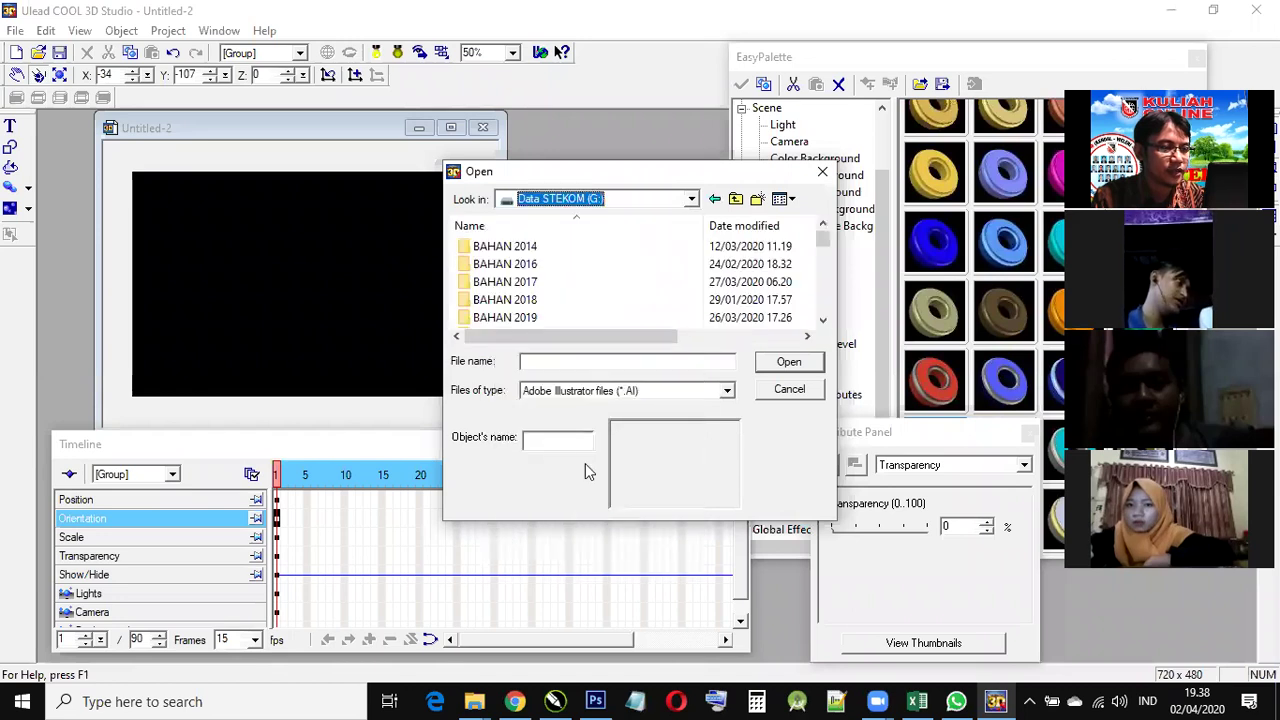
double_click(527, 318)
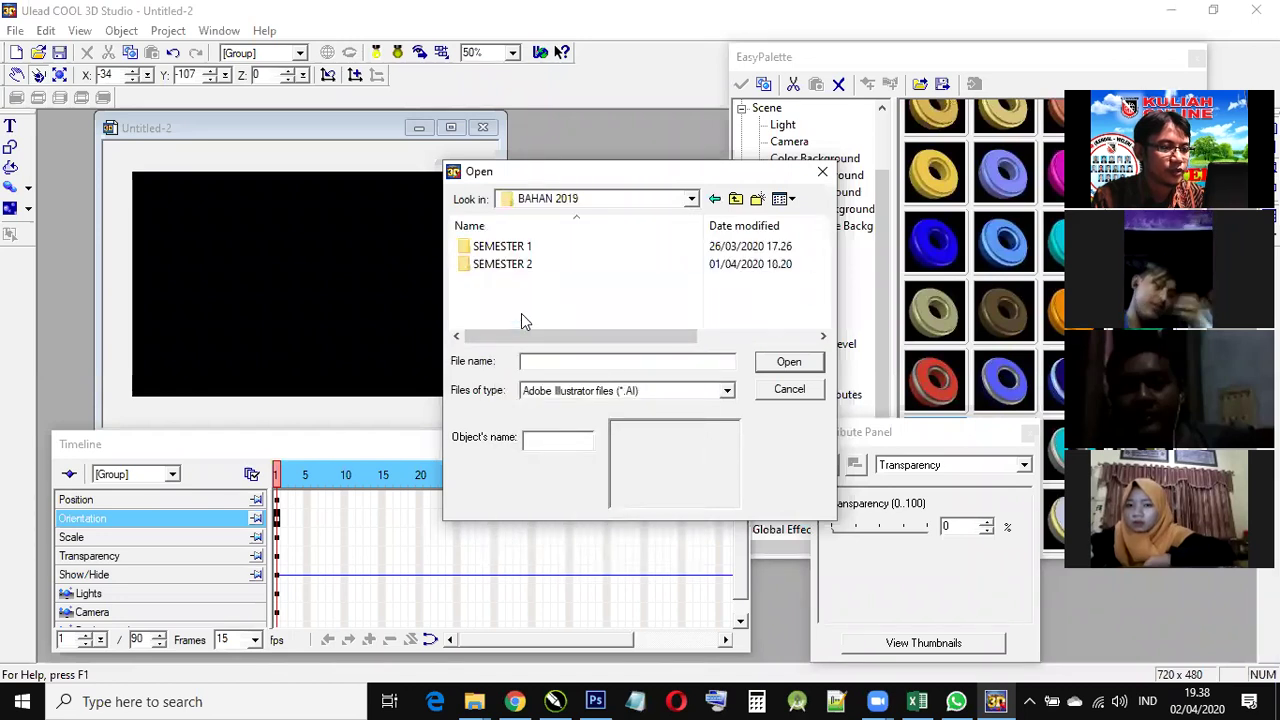
double_click(520, 266)
double_click(520, 265)
double_click(500, 265)
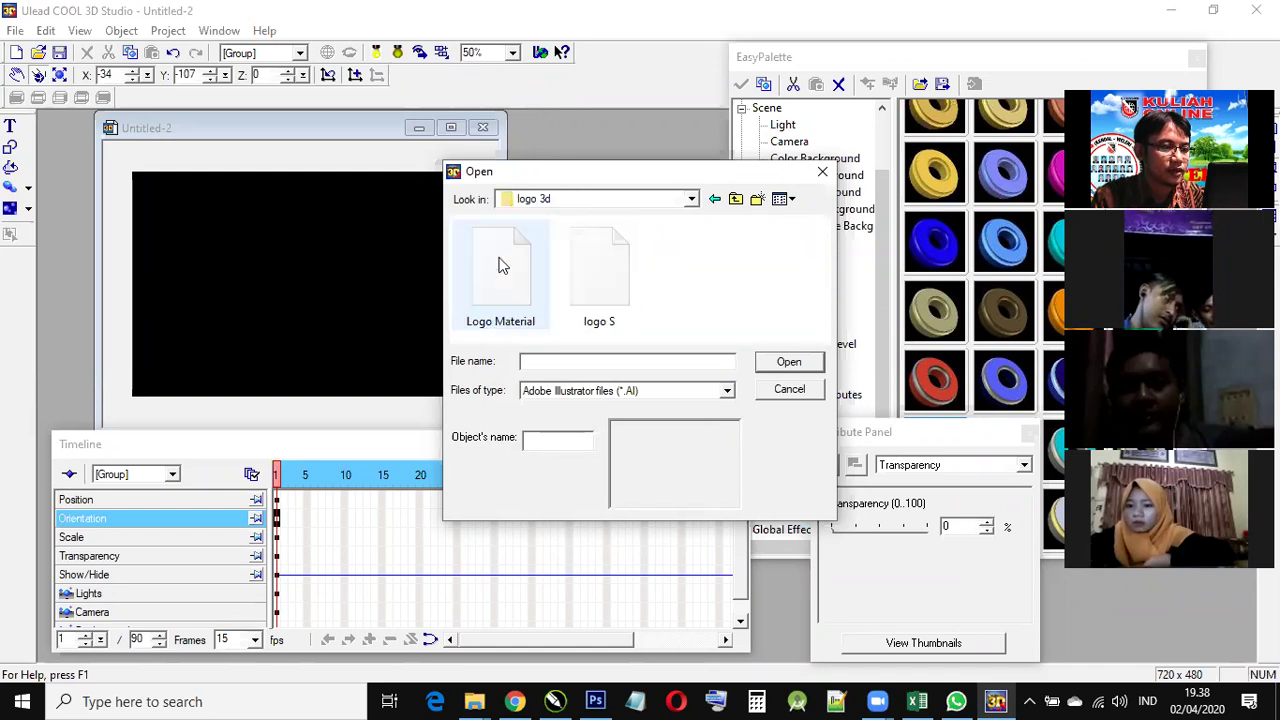
click(505, 280)
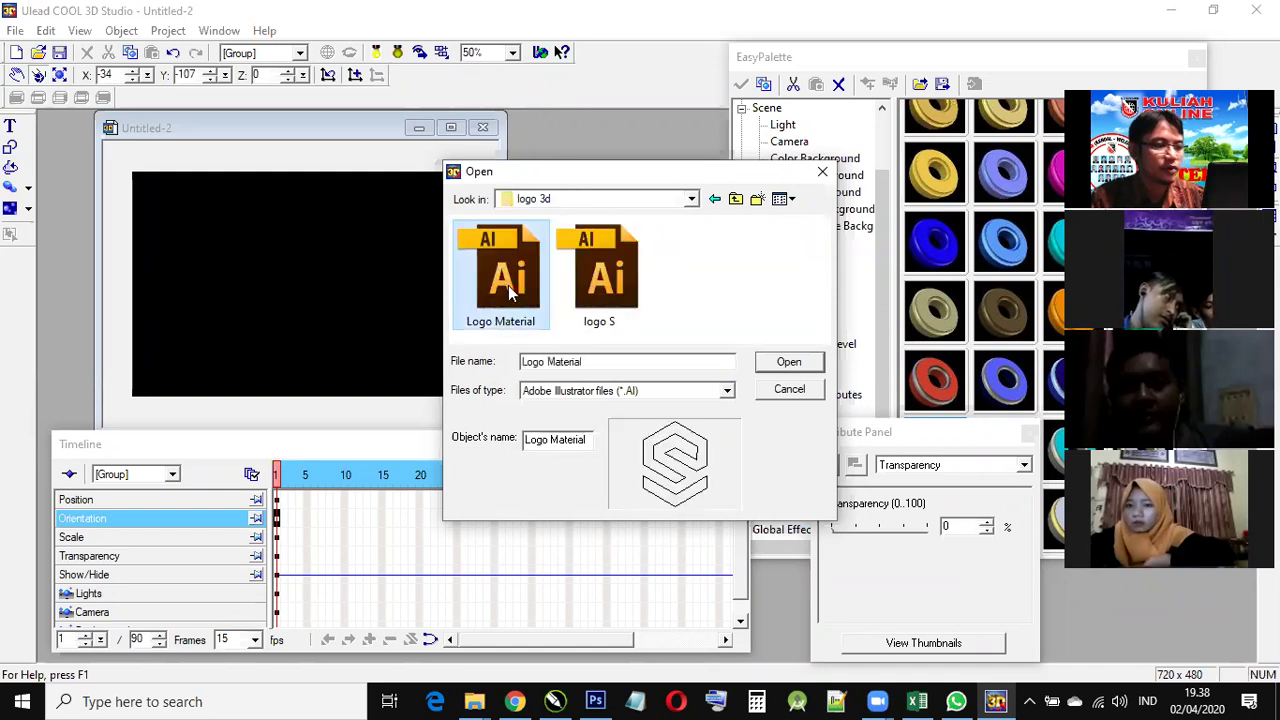
click(788, 362)
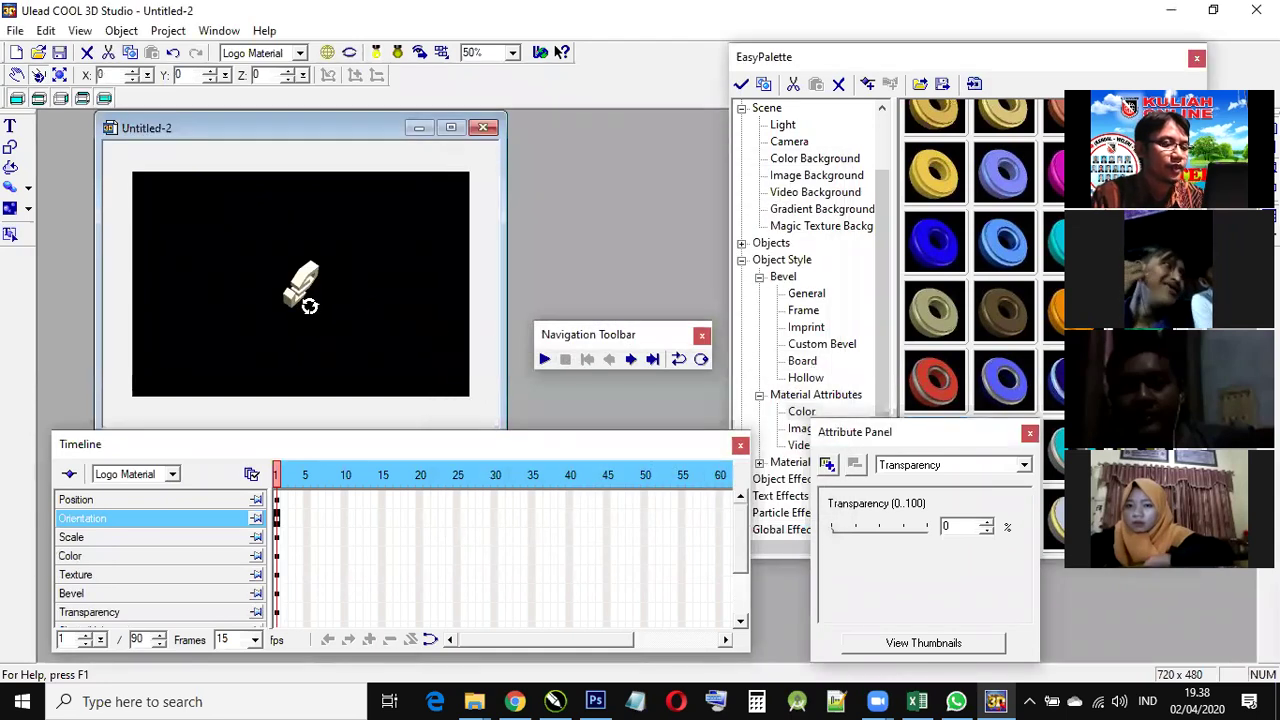
Step: Rotate the imported logo at frame 1 to an orientation of about X -5, Y 454, Z 0 degrees
mouse_move(311, 308)
mouse_down()
mouse_move(346, 289)
mouse_move(363, 240)
mouse_move(346, 186)
mouse_move(259, 218)
mouse_move(231, 254)
mouse_move(236, 291)
mouse_move(366, 294)
mouse_move(385, 332)
mouse_move(358, 390)
mouse_move(330, 290)
mouse_move(390, 293)
mouse_move(357, 340)
mouse_move(398, 359)
mouse_move(380, 289)
mouse_move(340, 230)
mouse_move(318, 227)
mouse_move(364, 310)
mouse_move(377, 263)
mouse_move(297, 297)
mouse_move(289, 343)
mouse_move(334, 326)
mouse_move(322, 306)
mouse_up()
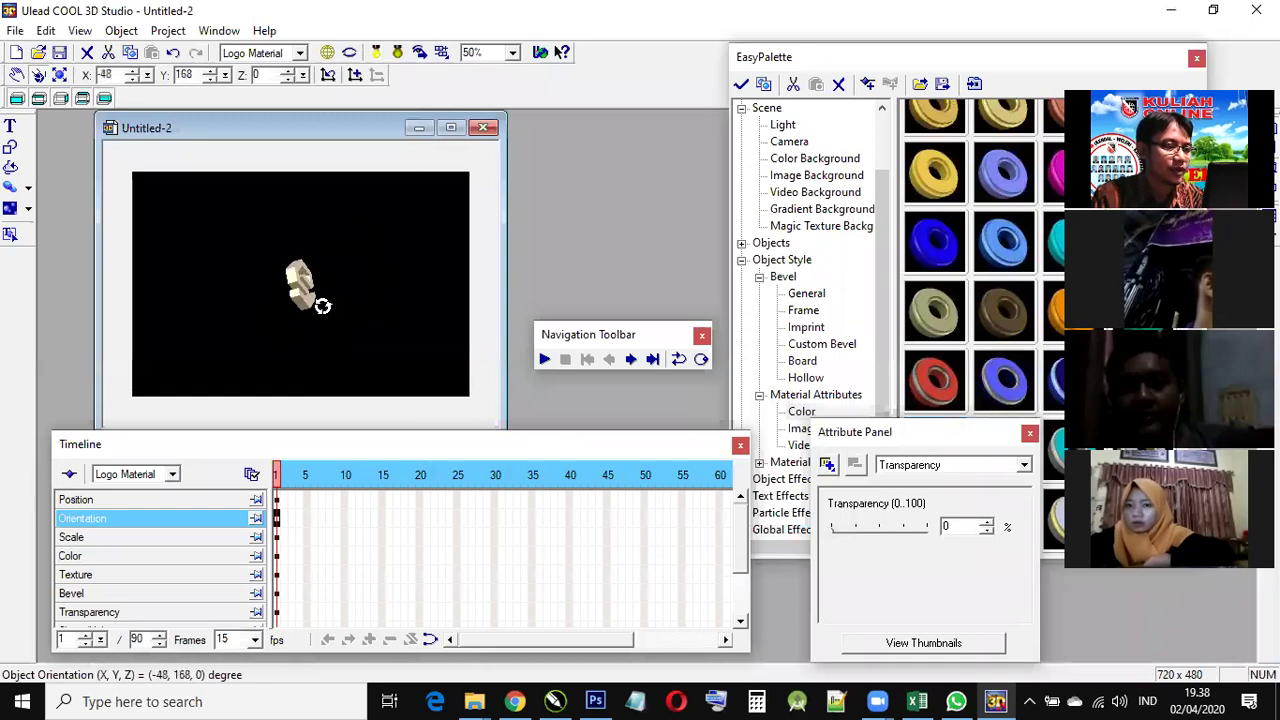
drag(251, 282, 314, 329)
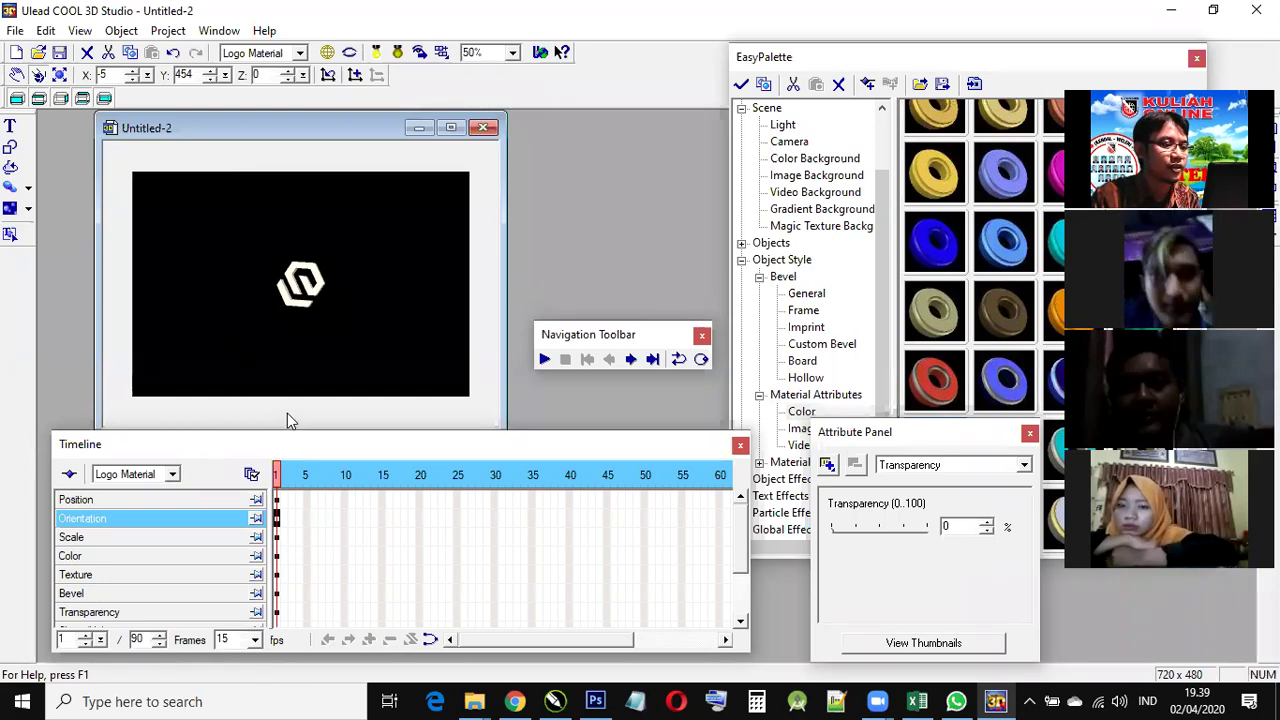
Step: Move the Timeline window up and make it slightly taller, and look along its 90 frames
drag(287, 444, 279, 416)
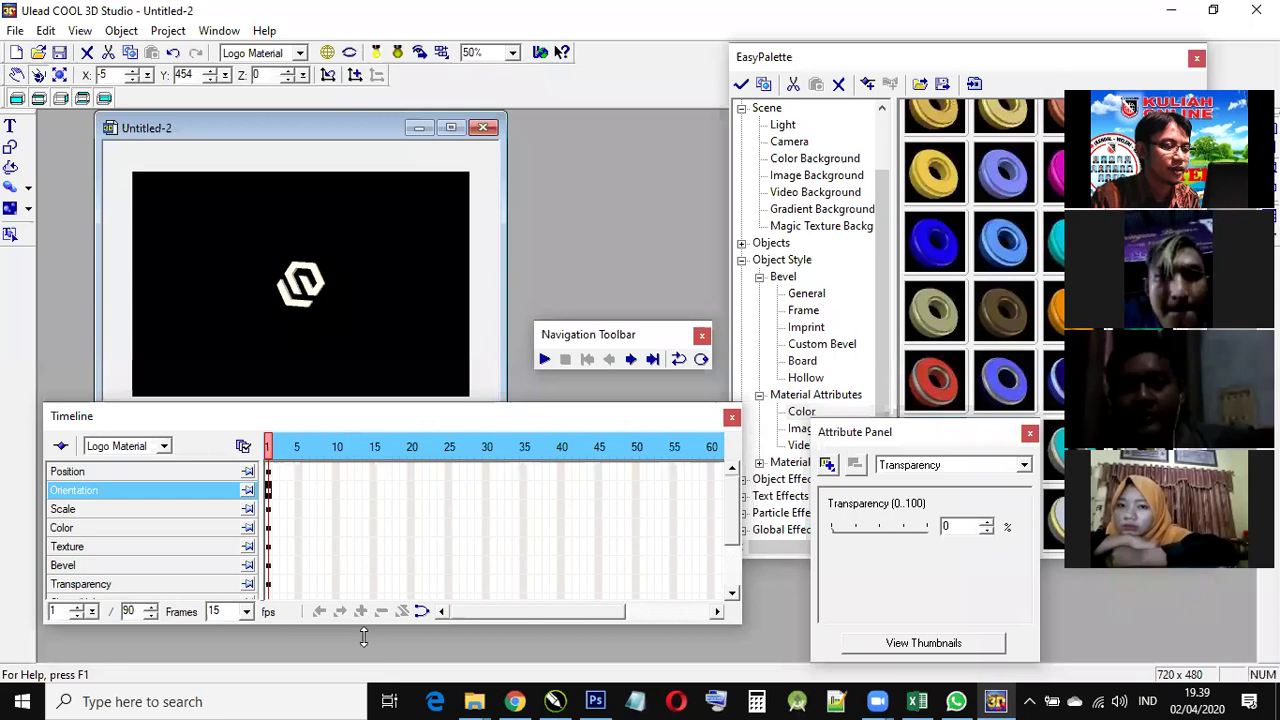
drag(364, 638, 364, 653)
drag(476, 633, 557, 634)
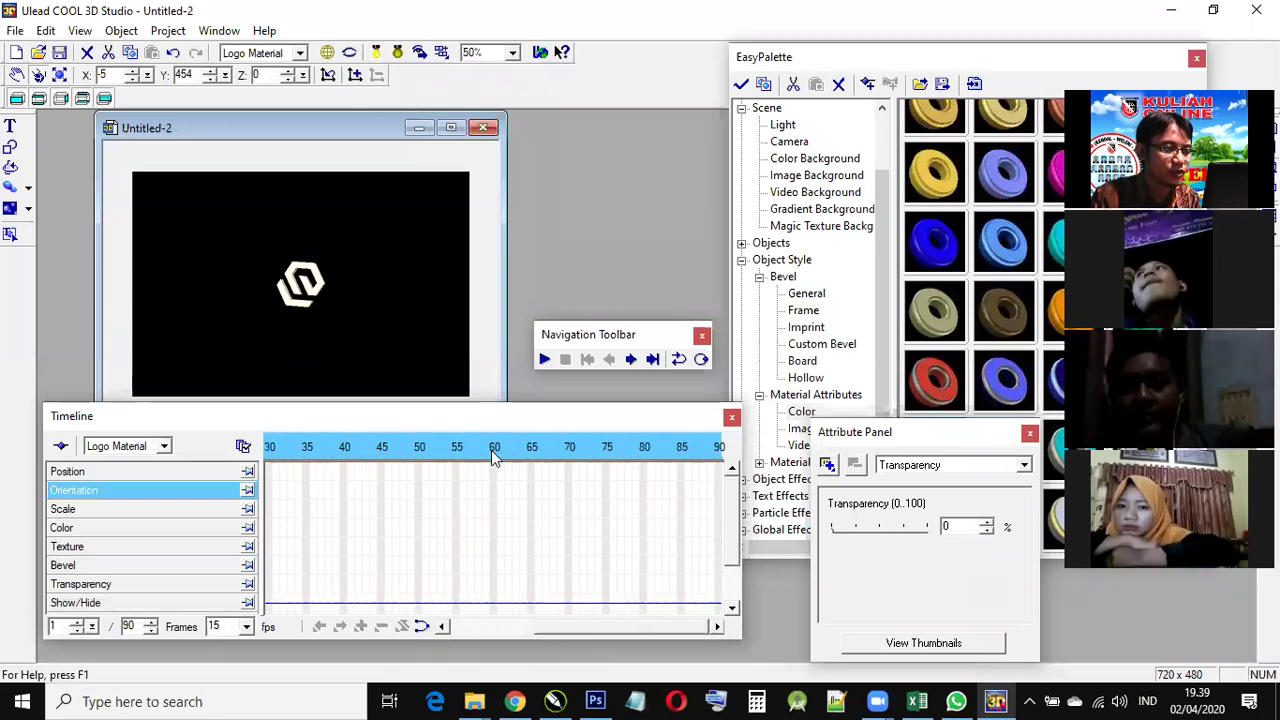
drag(562, 630, 455, 630)
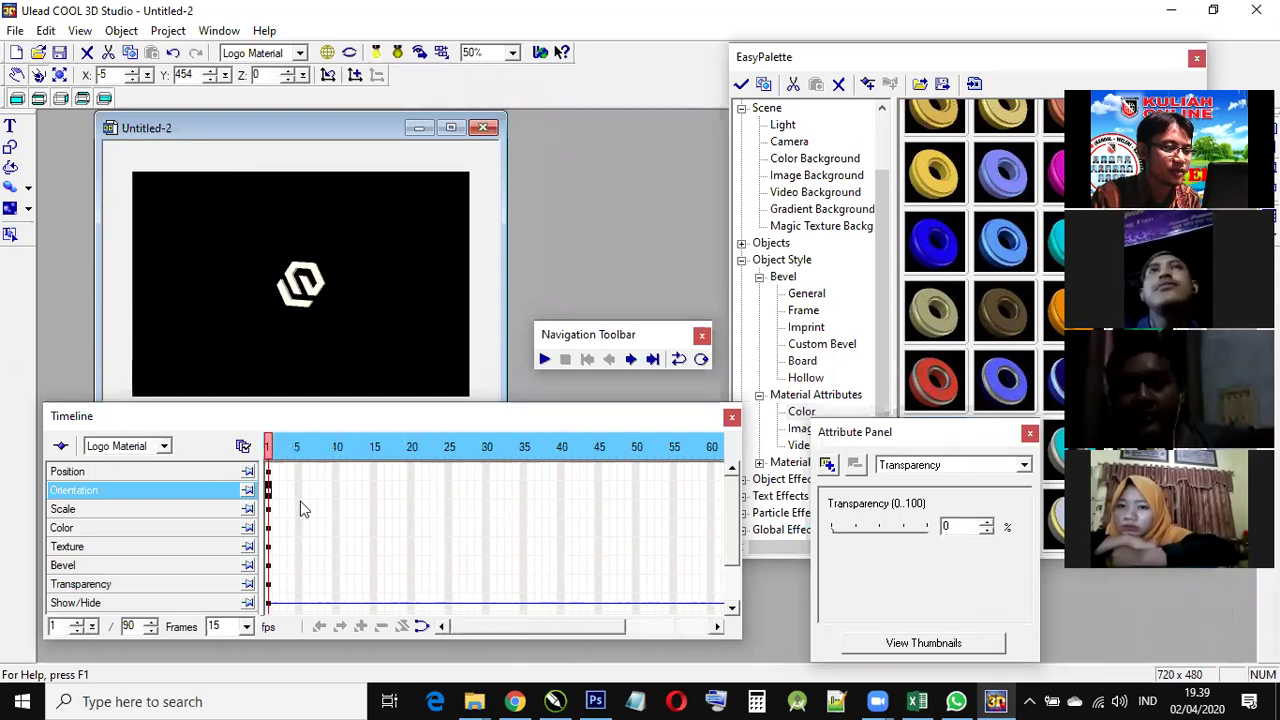
Step: At frame 60, enlarge the logo to a scale of about X 261, Y 242, Z 250
drag(271, 446, 492, 450)
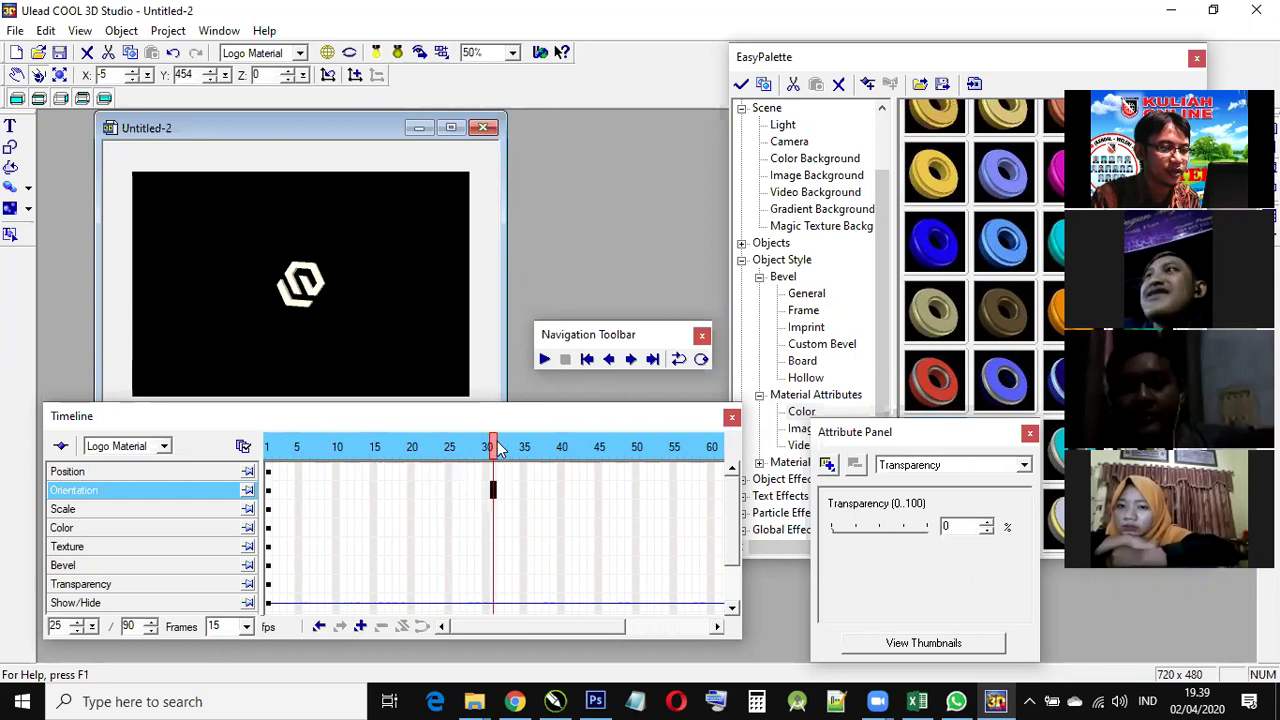
click(712, 446)
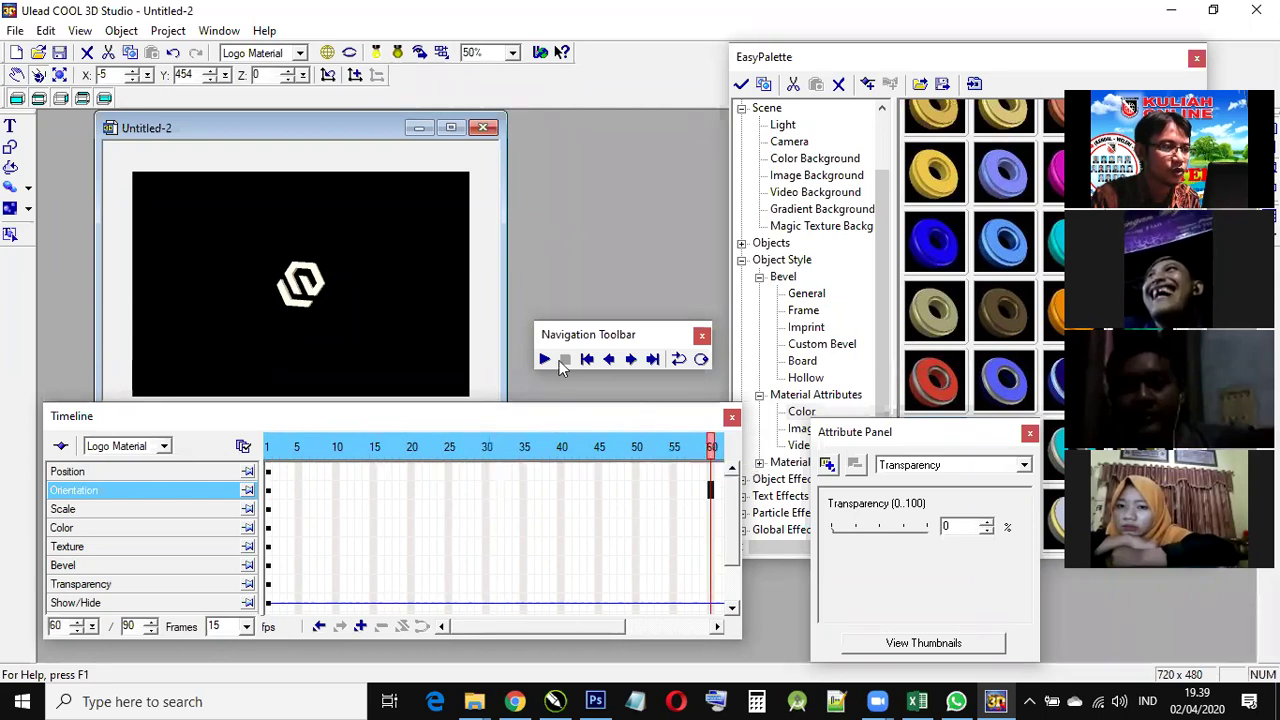
click(60, 76)
drag(306, 276, 384, 228)
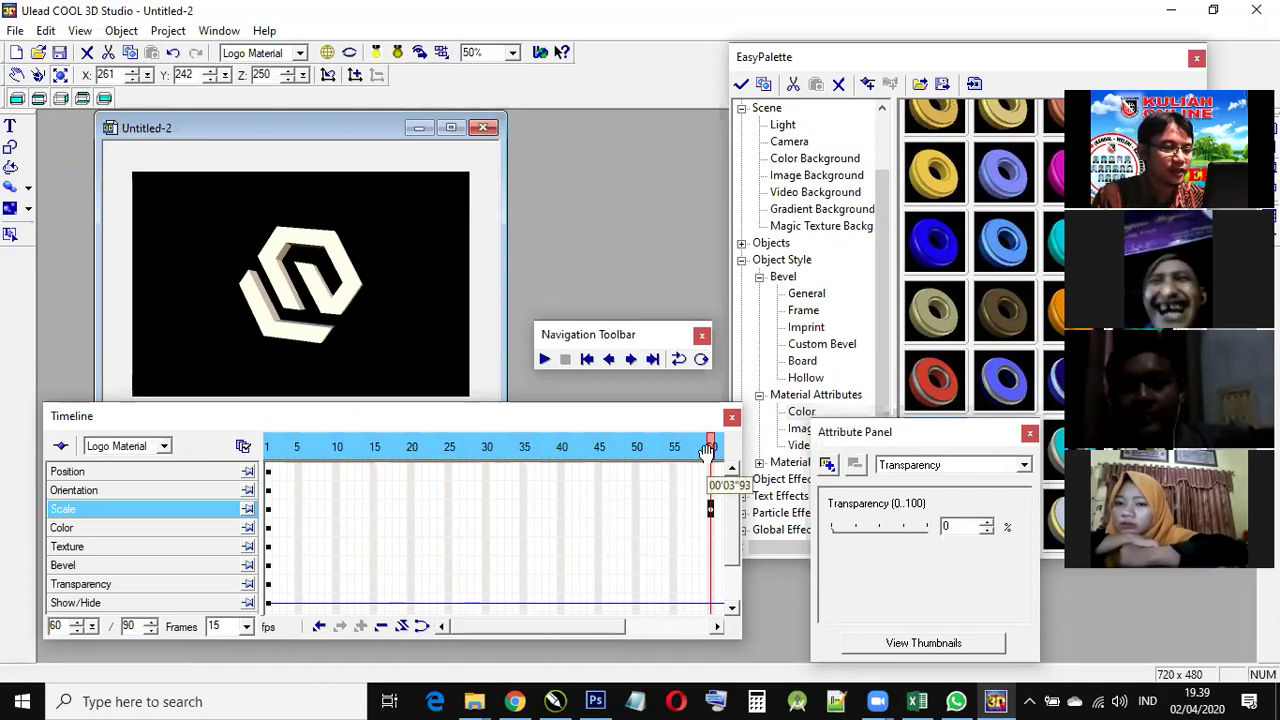
Step: Scrub back through the frames and play the logo's scale animation, stopping it after the preview
mouse_move(711, 447)
mouse_down()
mouse_move(267, 447)
mouse_move(327, 447)
mouse_up()
click(544, 359)
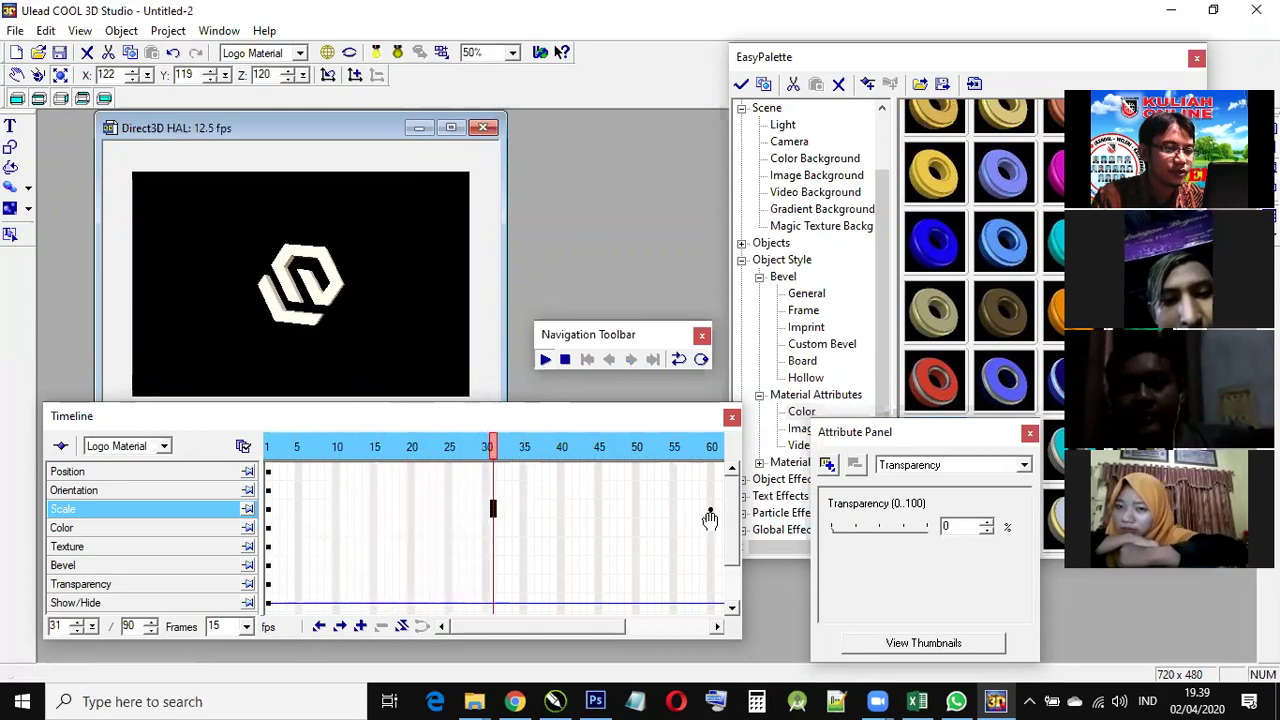
click(564, 365)
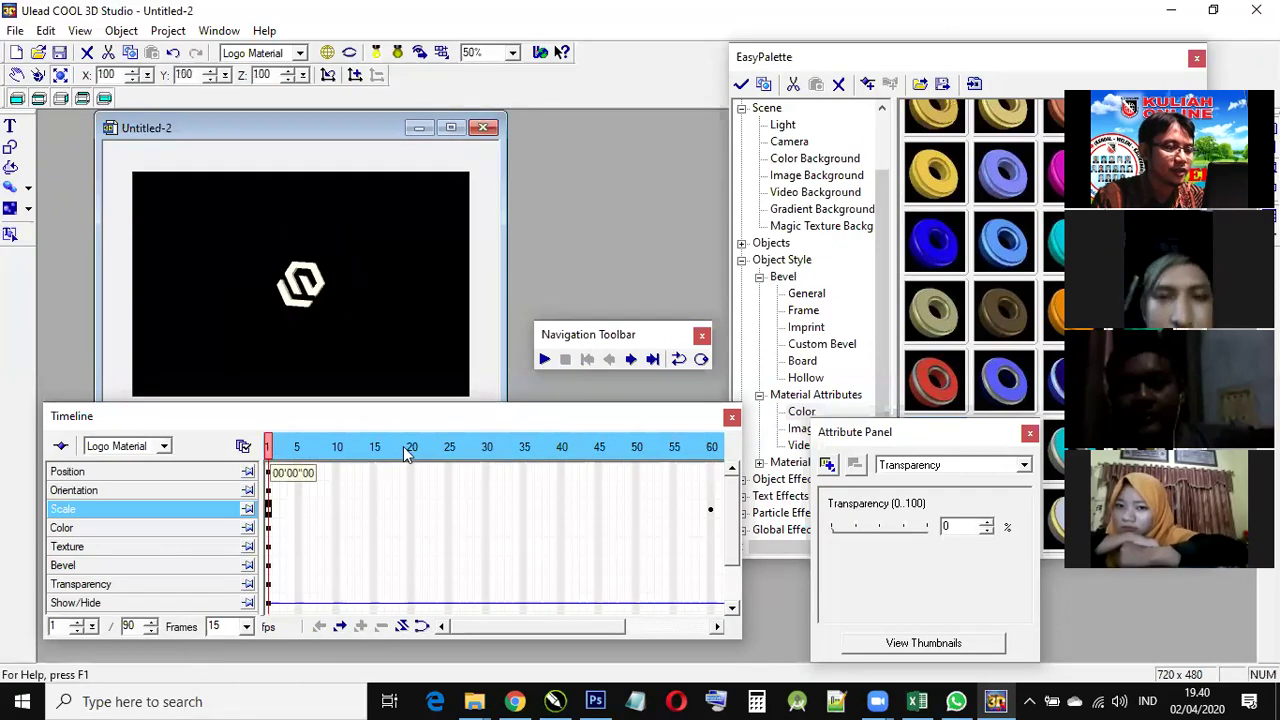
Step: At frame 90, set the logo's scale to about X 263, Y 245, Z 252 and preview the animation
click(712, 447)
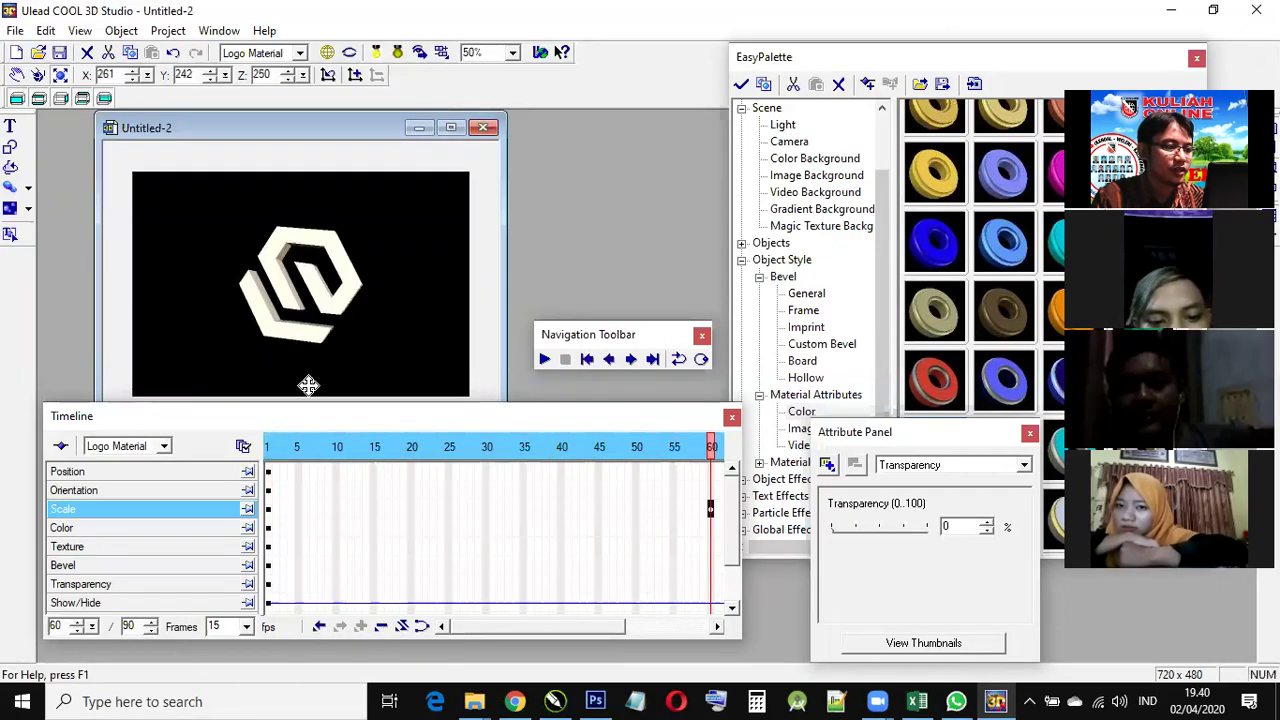
drag(517, 626, 611, 628)
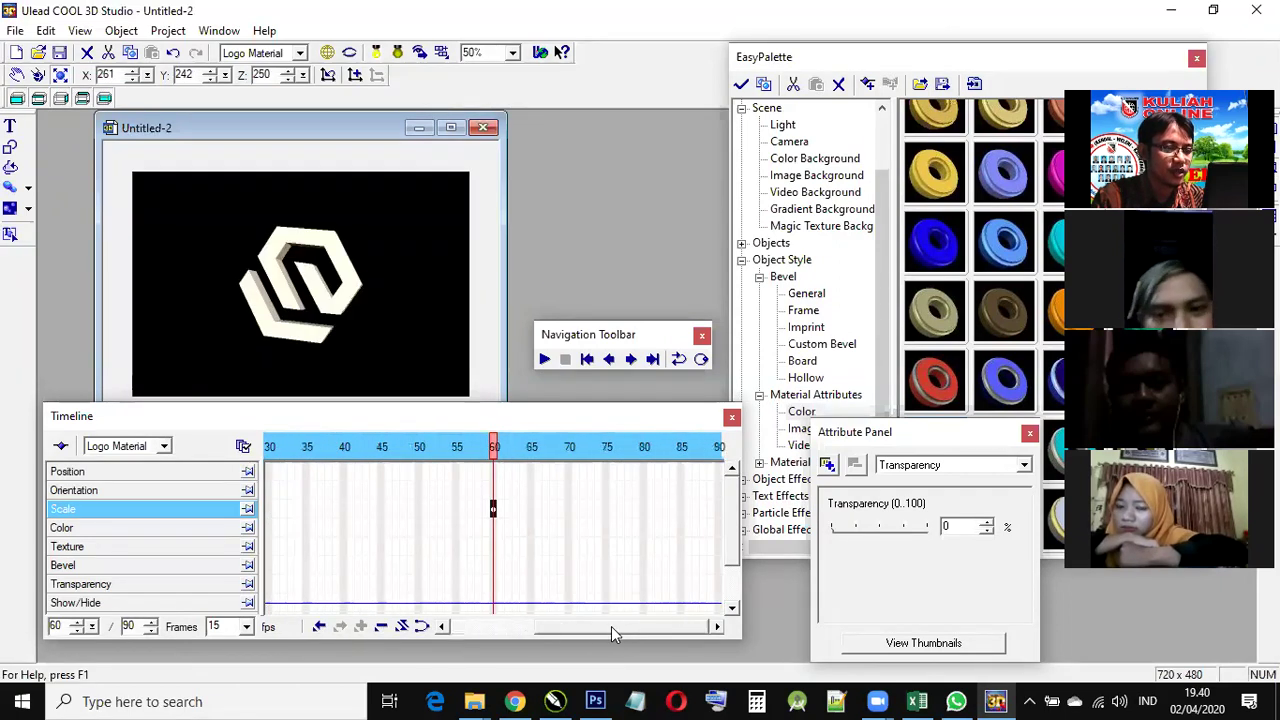
click(719, 447)
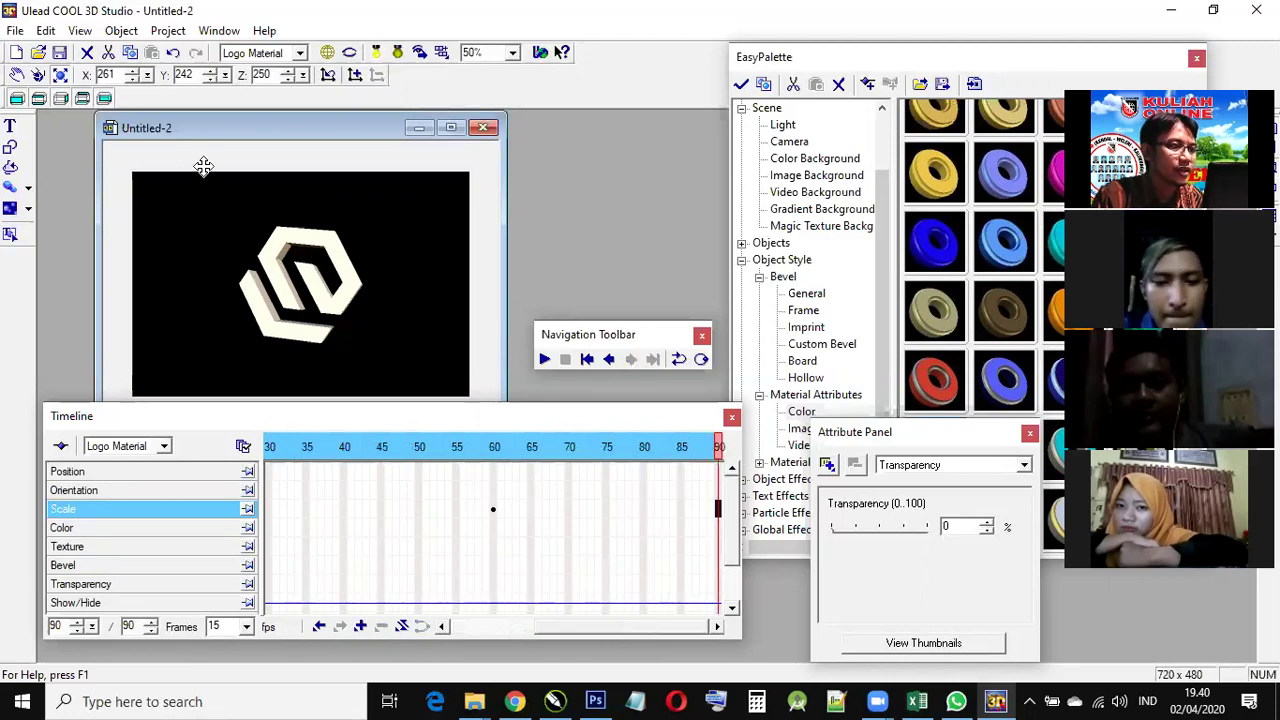
drag(327, 229, 334, 217)
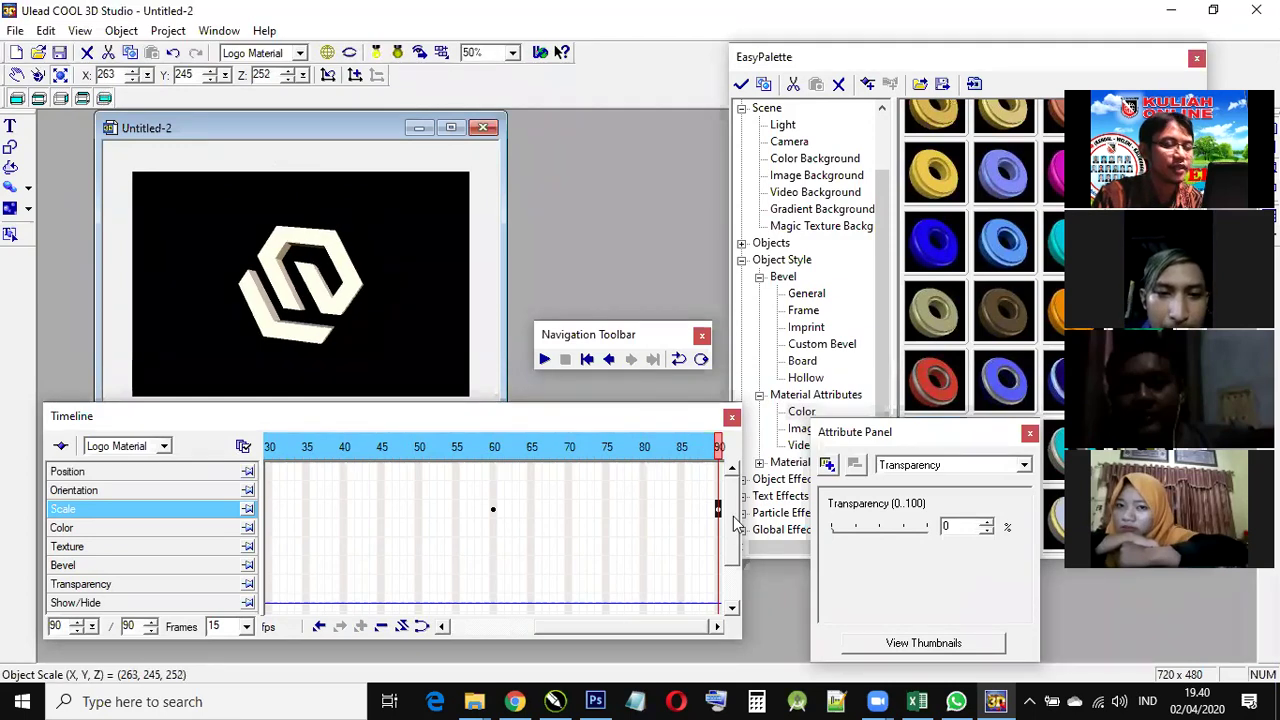
drag(719, 447, 426, 447)
click(545, 359)
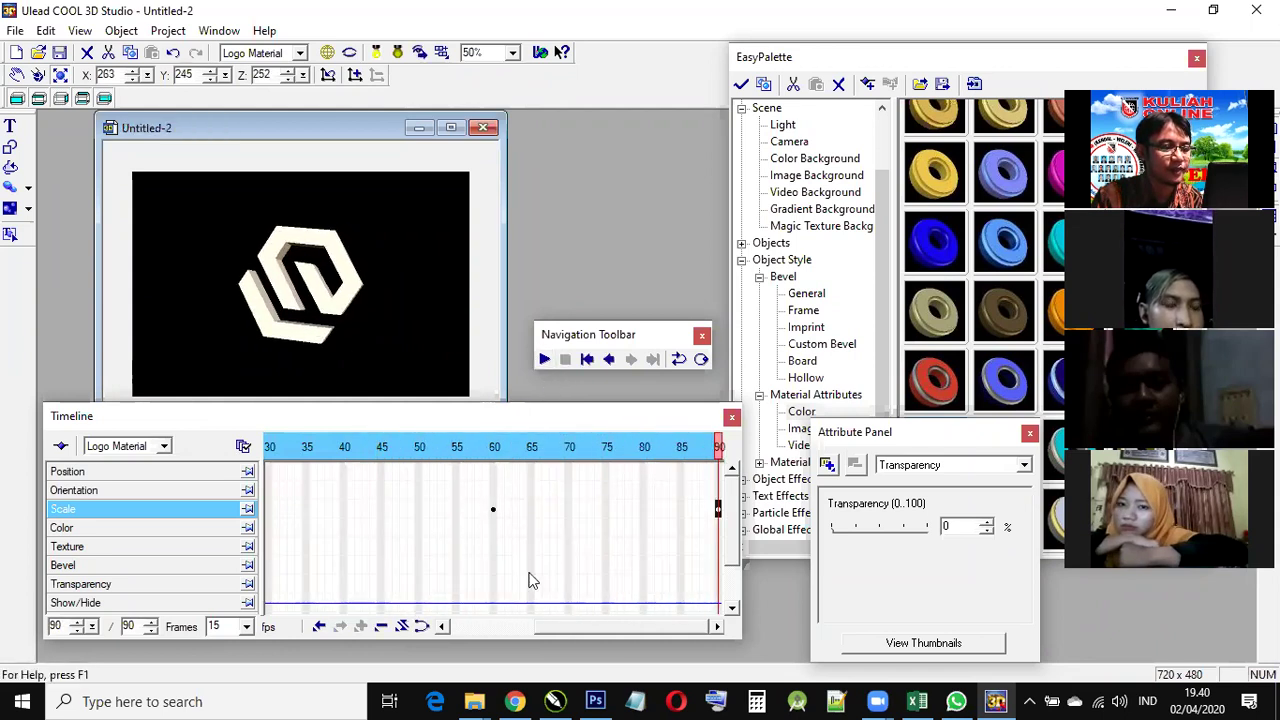
Step: At frame 10, rotate the logo to an orientation of about X 28, Y 398, Z 0 degrees
drag(566, 627, 447, 636)
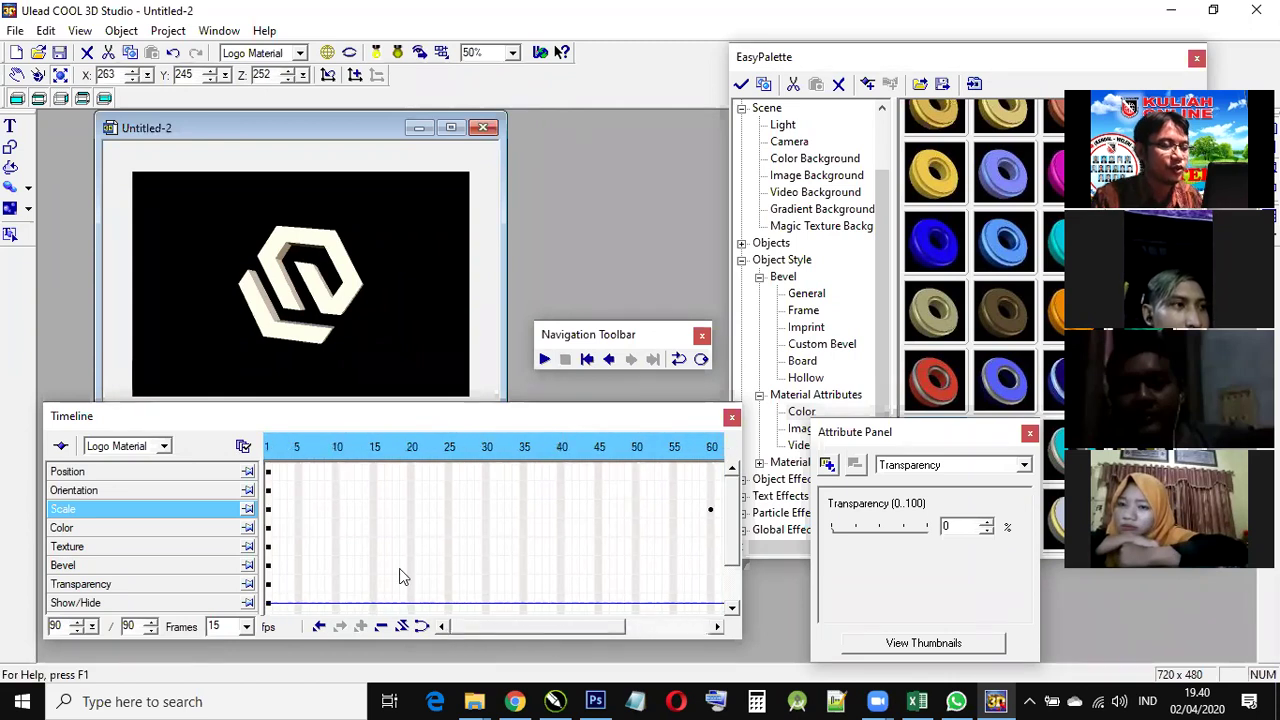
click(299, 448)
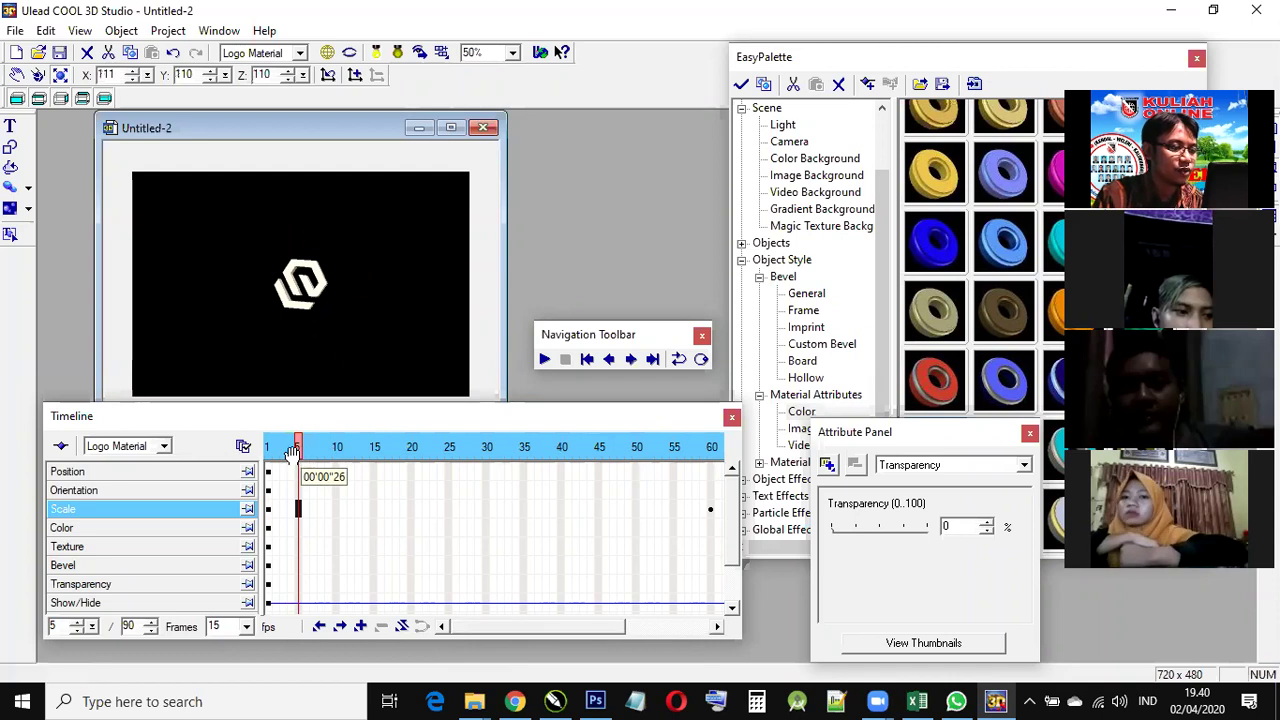
drag(297, 448, 262, 450)
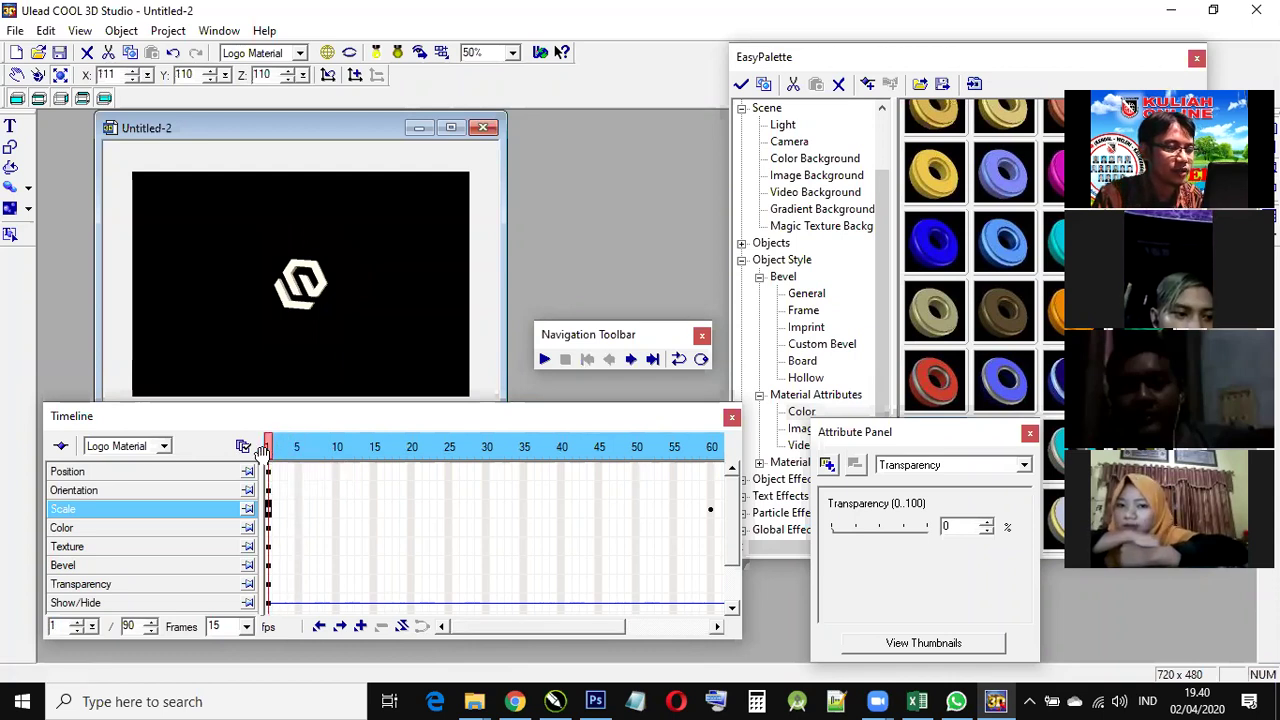
drag(262, 450, 371, 452)
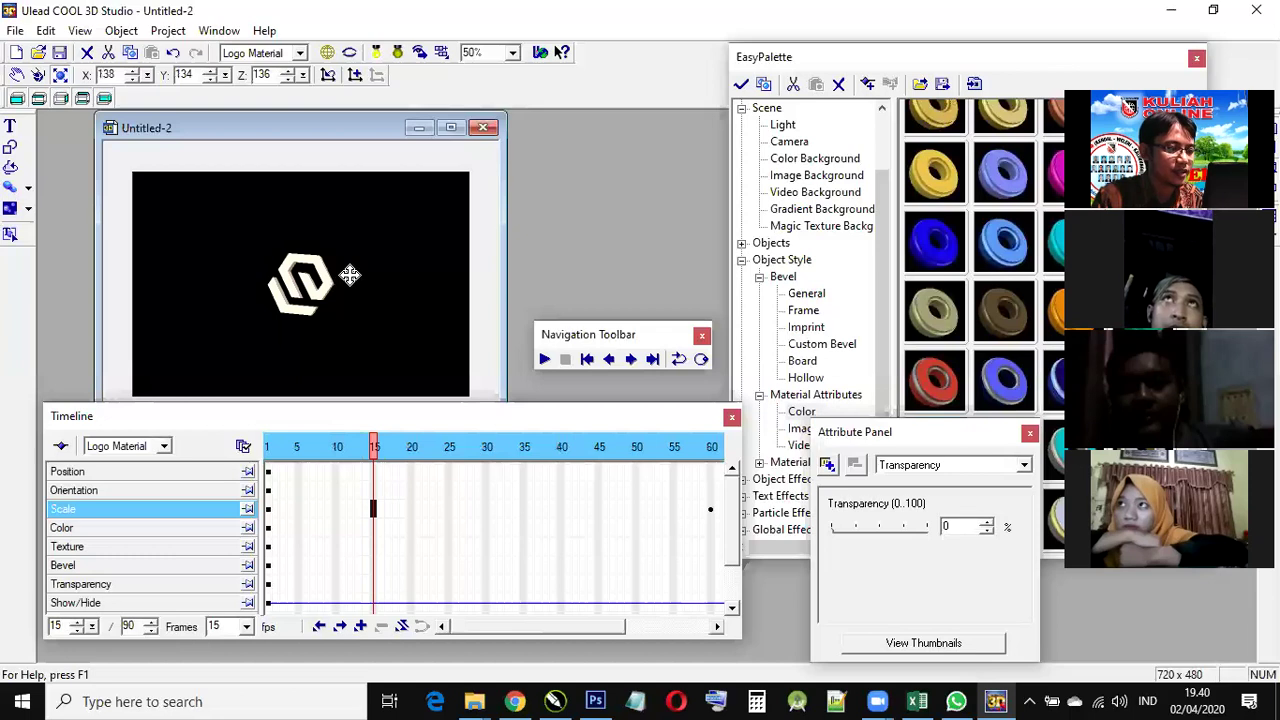
drag(372, 449, 336, 449)
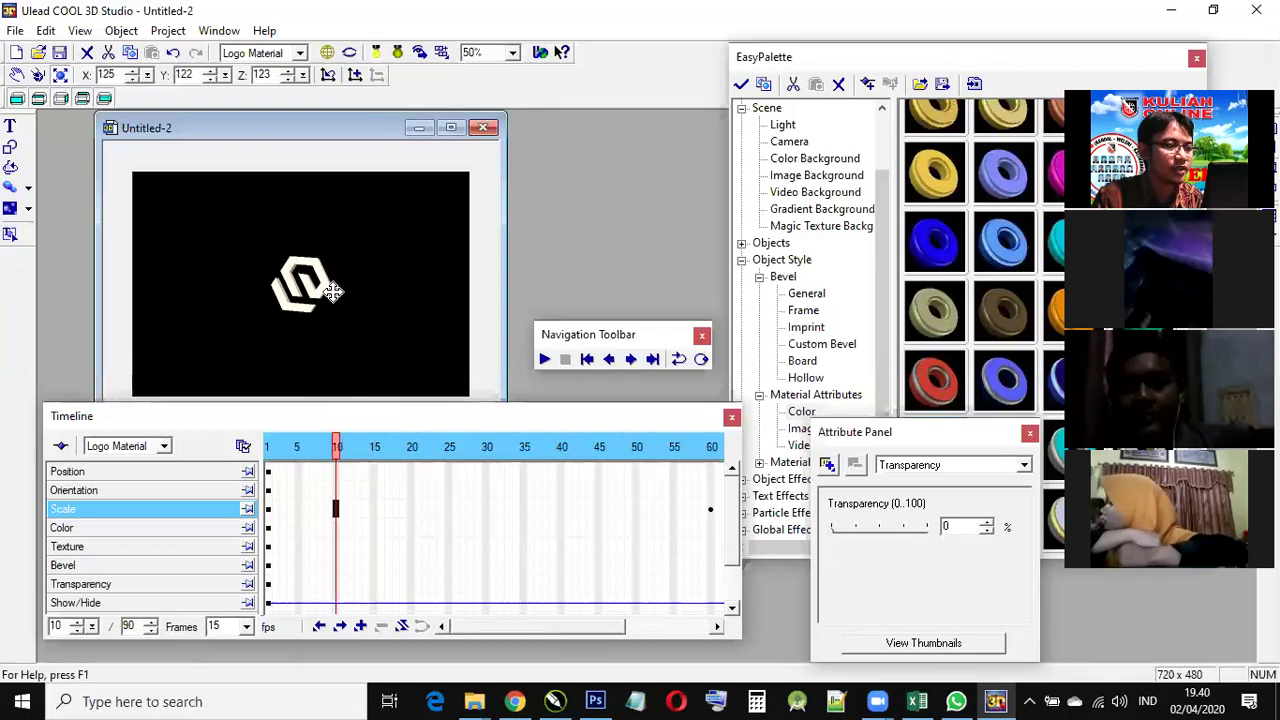
click(38, 76)
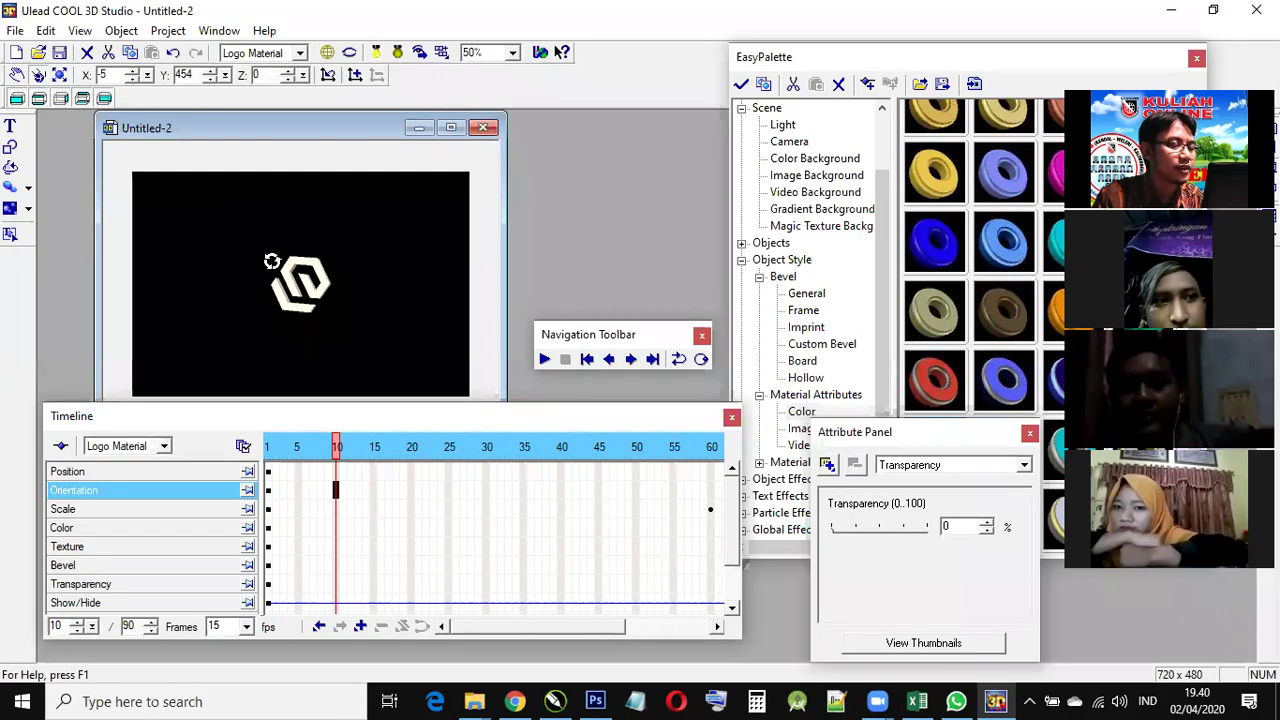
drag(335, 289, 288, 315)
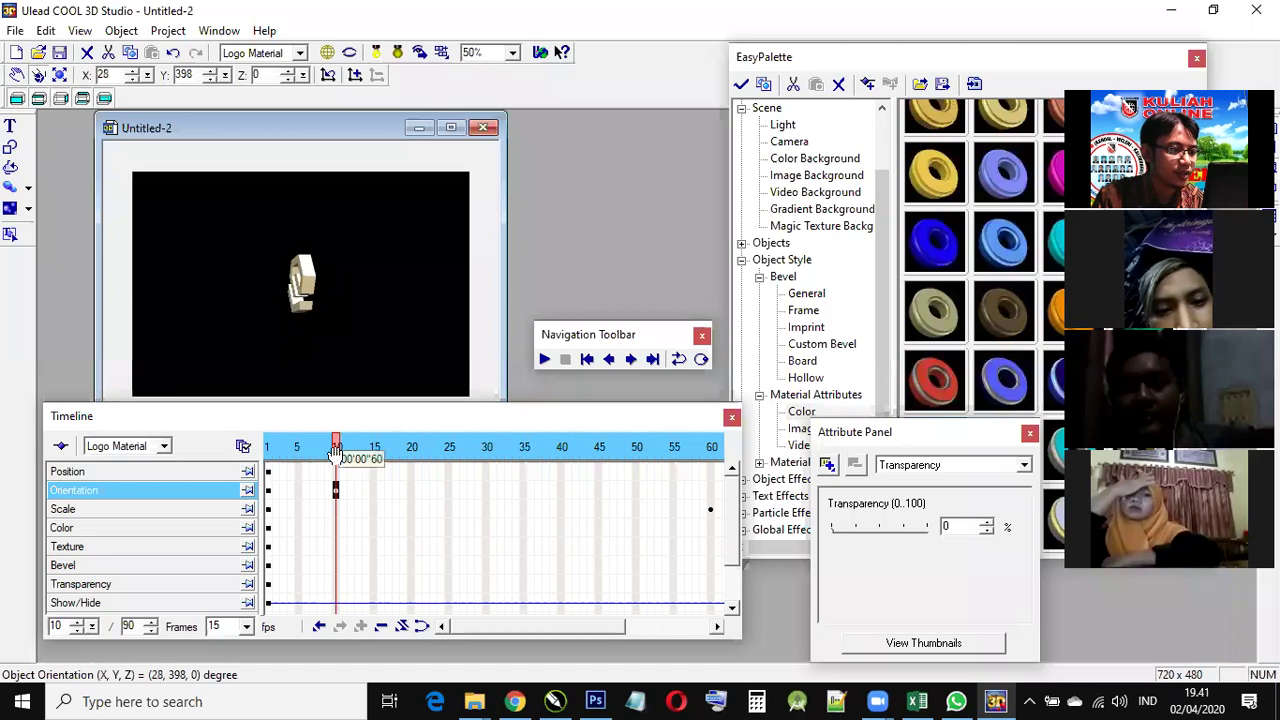
Step: At frame 20, rotate the logo to an orientation of about X -37, Y 241, Z 0 degrees
drag(337, 452, 411, 453)
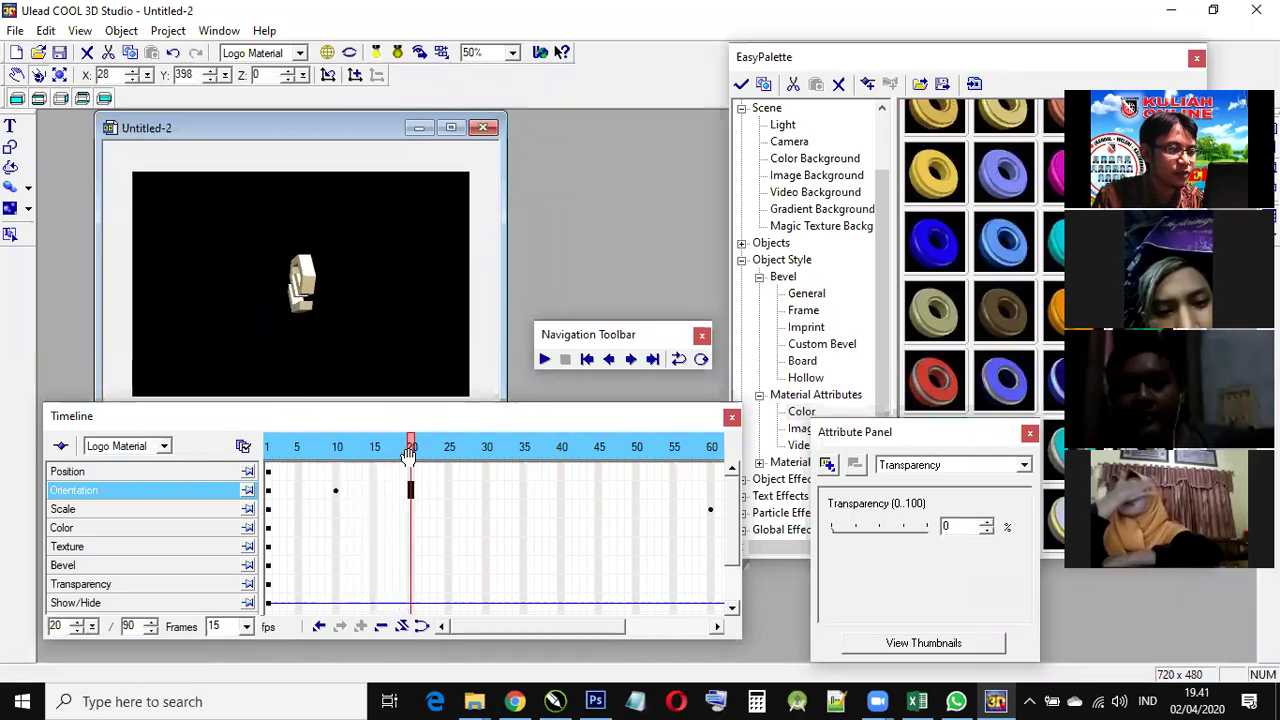
drag(300, 300, 262, 342)
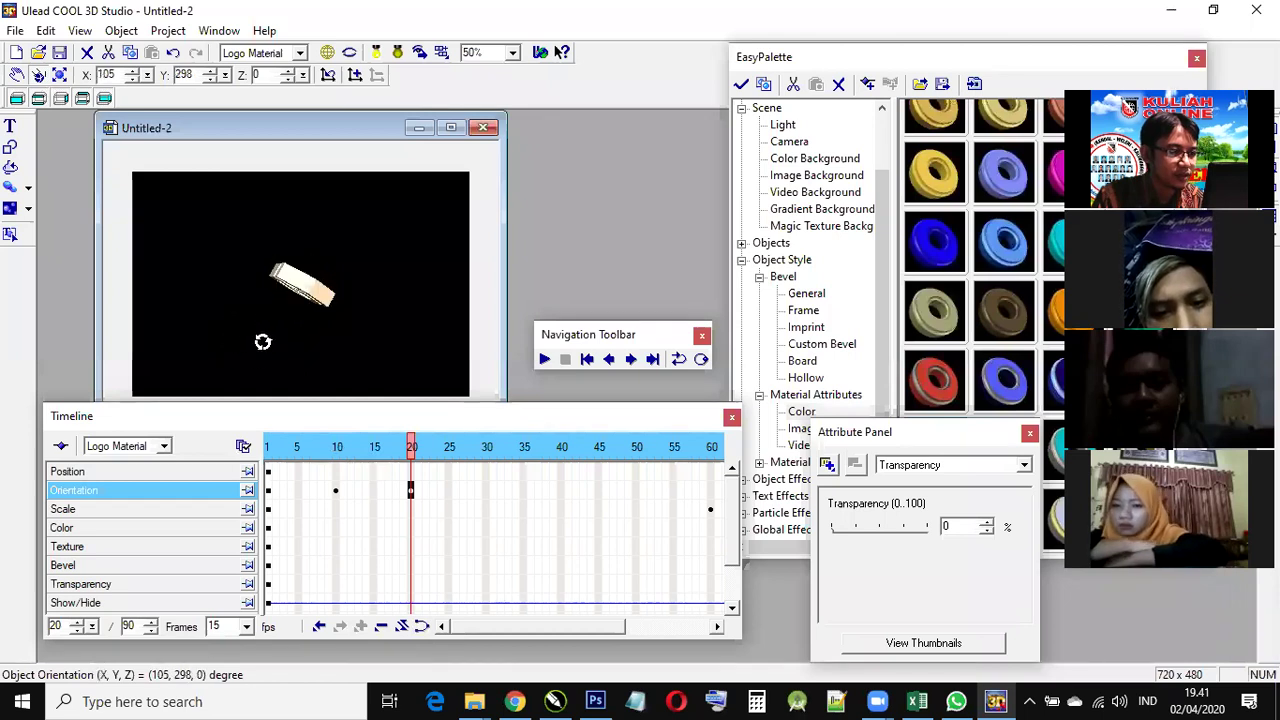
drag(251, 276, 260, 287)
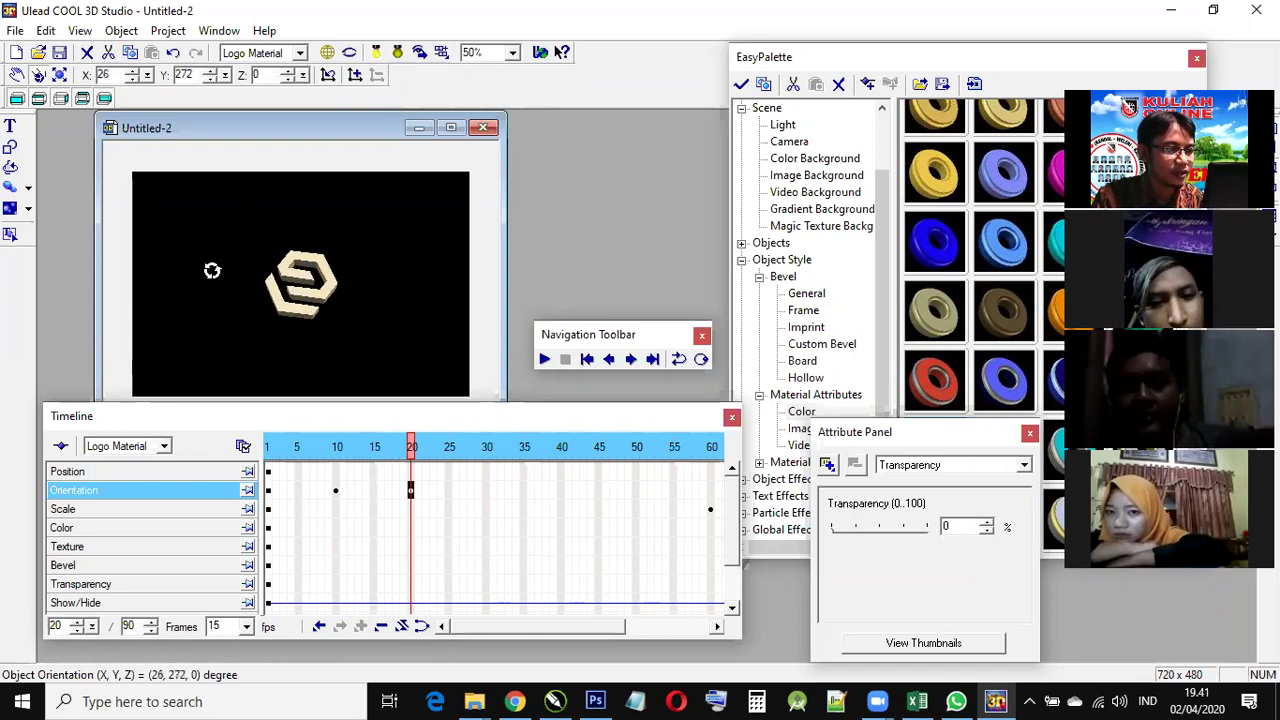
drag(373, 280, 354, 249)
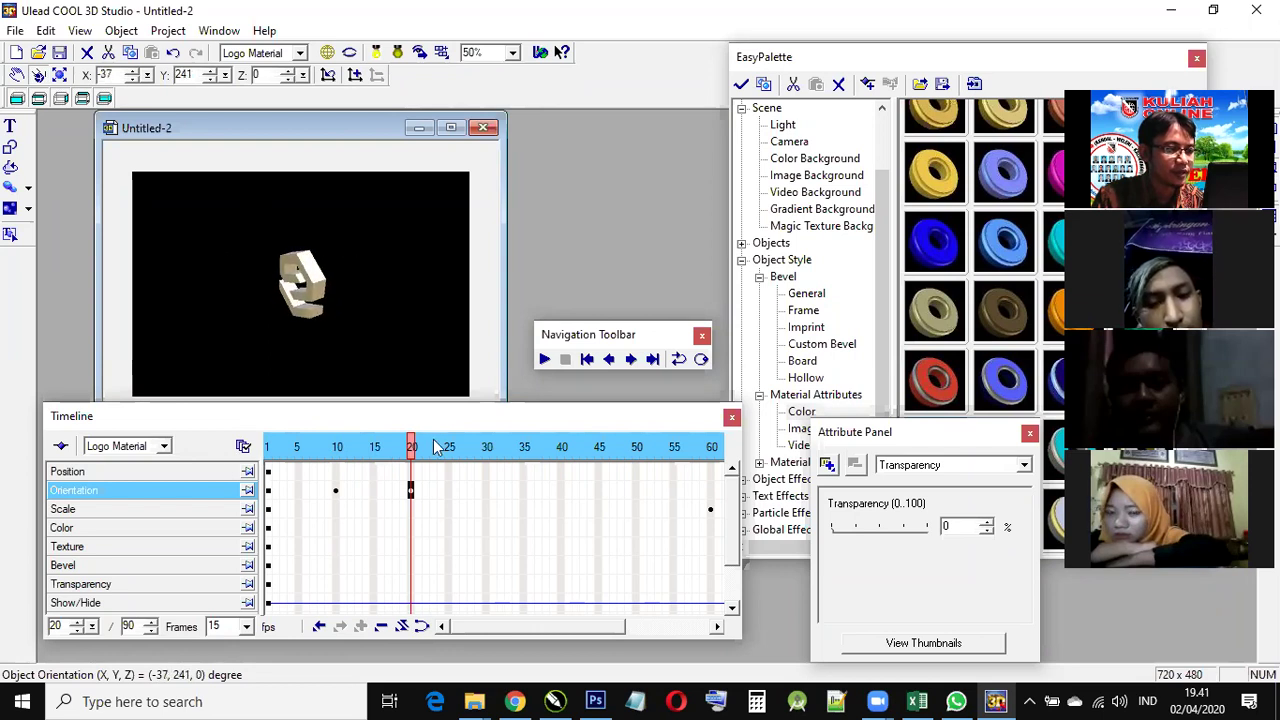
Step: Rotate the logo to about X -3, Y 129, Z 0 degrees at frame 30 and about X -10, Y 57, Z 0 at frame 40
click(486, 448)
drag(357, 349, 345, 349)
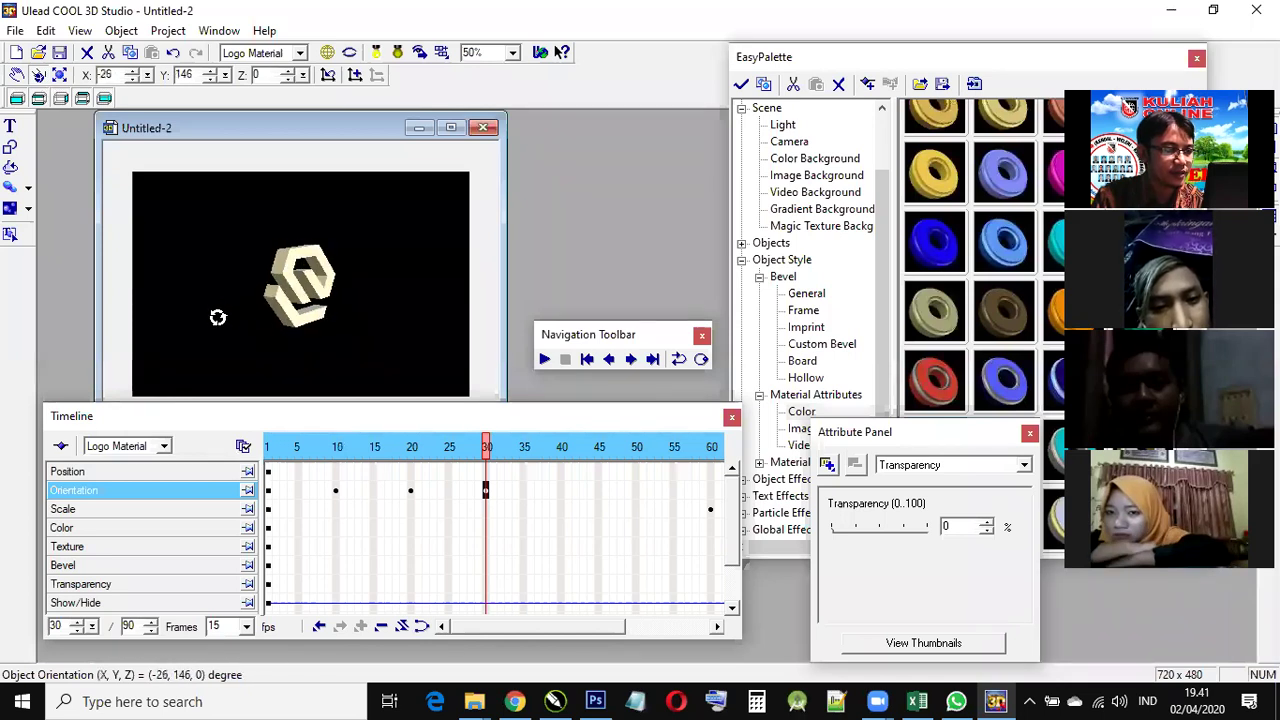
drag(229, 266, 229, 280)
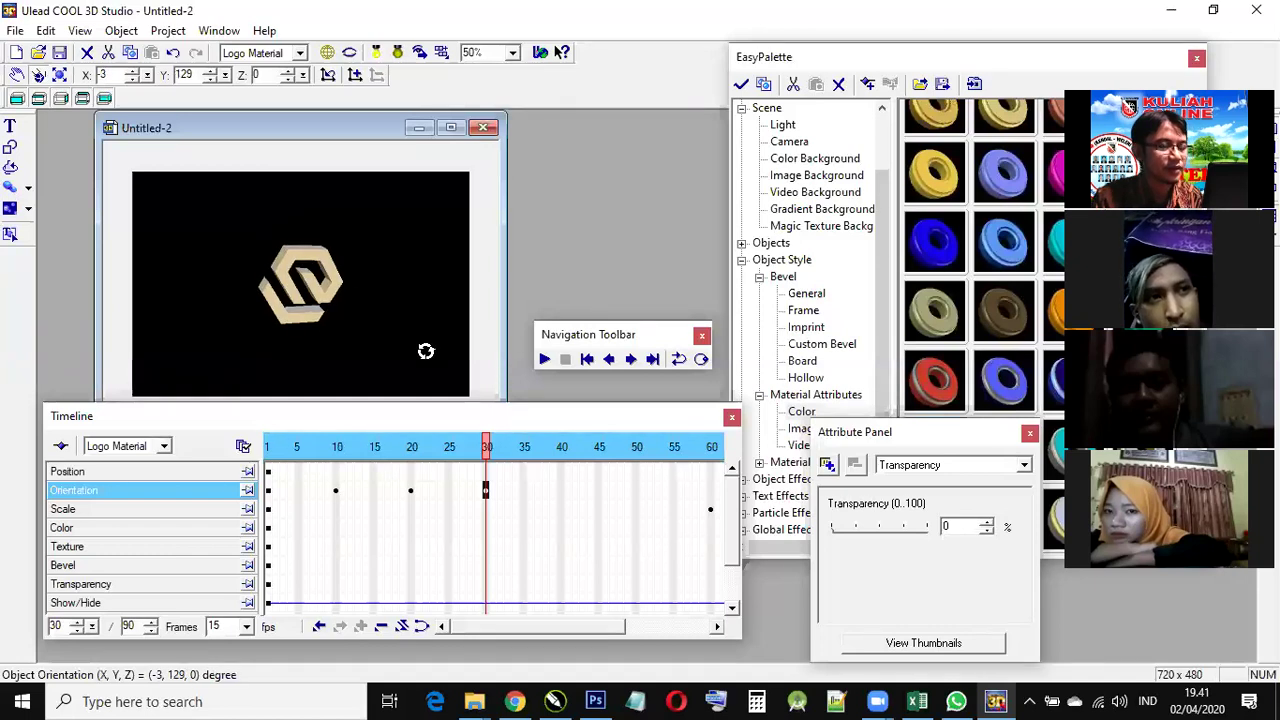
click(561, 468)
drag(426, 284, 369, 276)
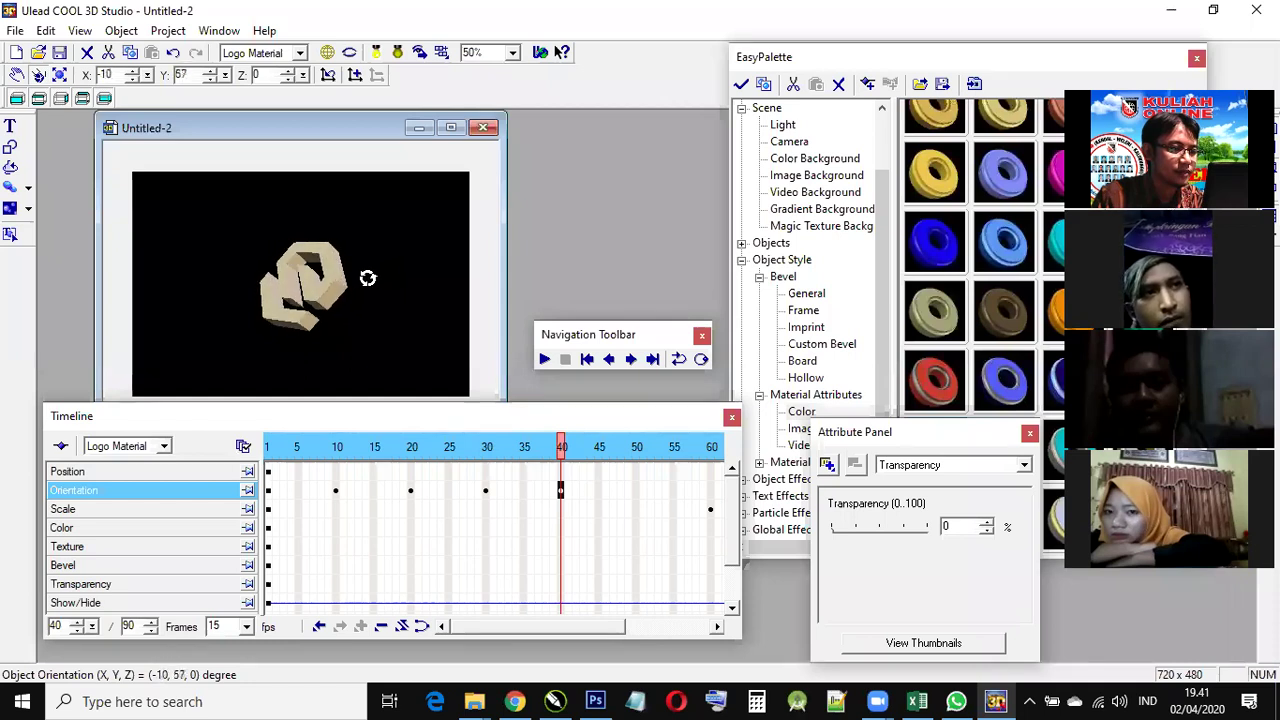
Step: Rotate the logo to about X 10, Y 111, Z 0 degrees at frame 50 and about X -17, Y 110, Z 0 at frame 60
click(636, 456)
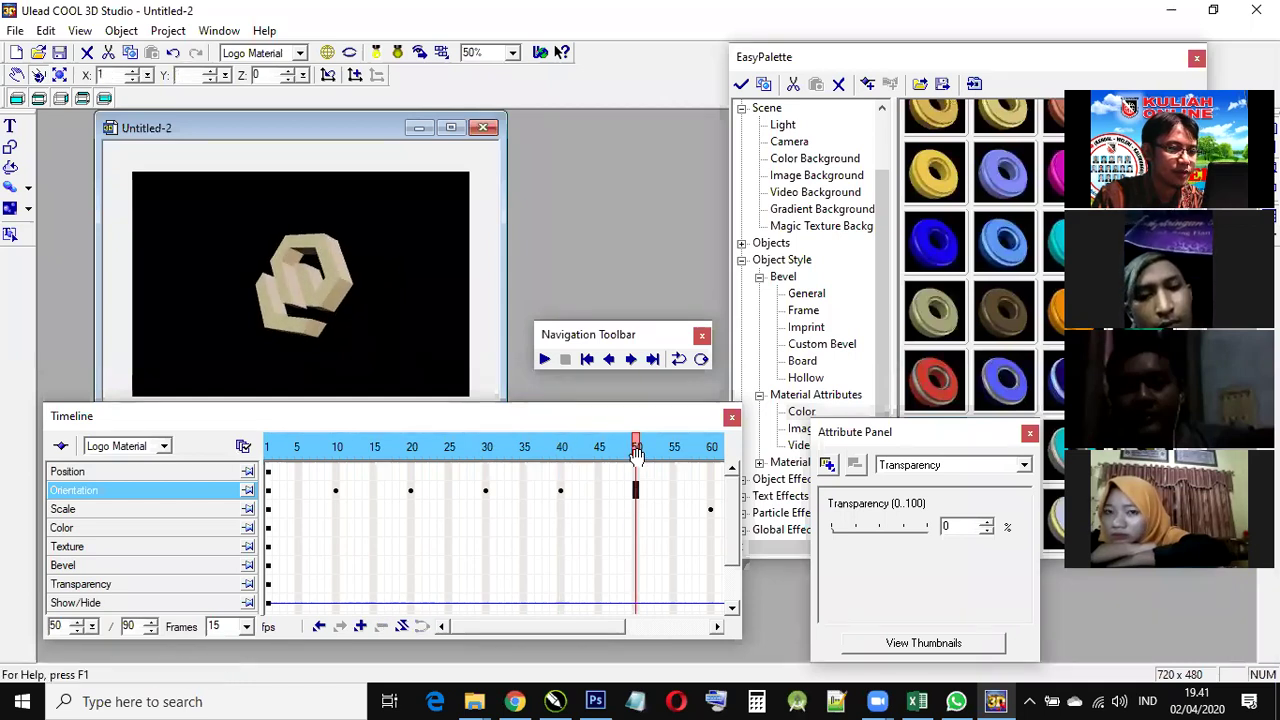
drag(304, 370, 345, 383)
drag(376, 252, 380, 243)
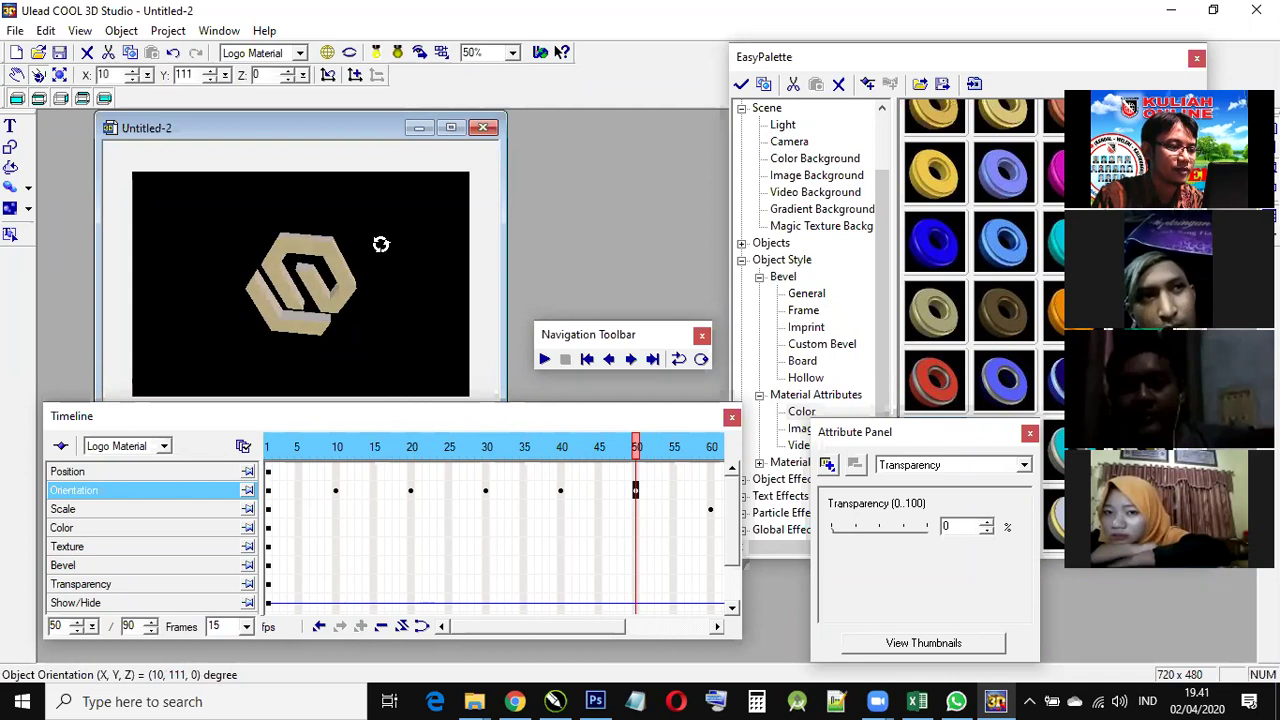
click(711, 447)
drag(439, 292, 439, 268)
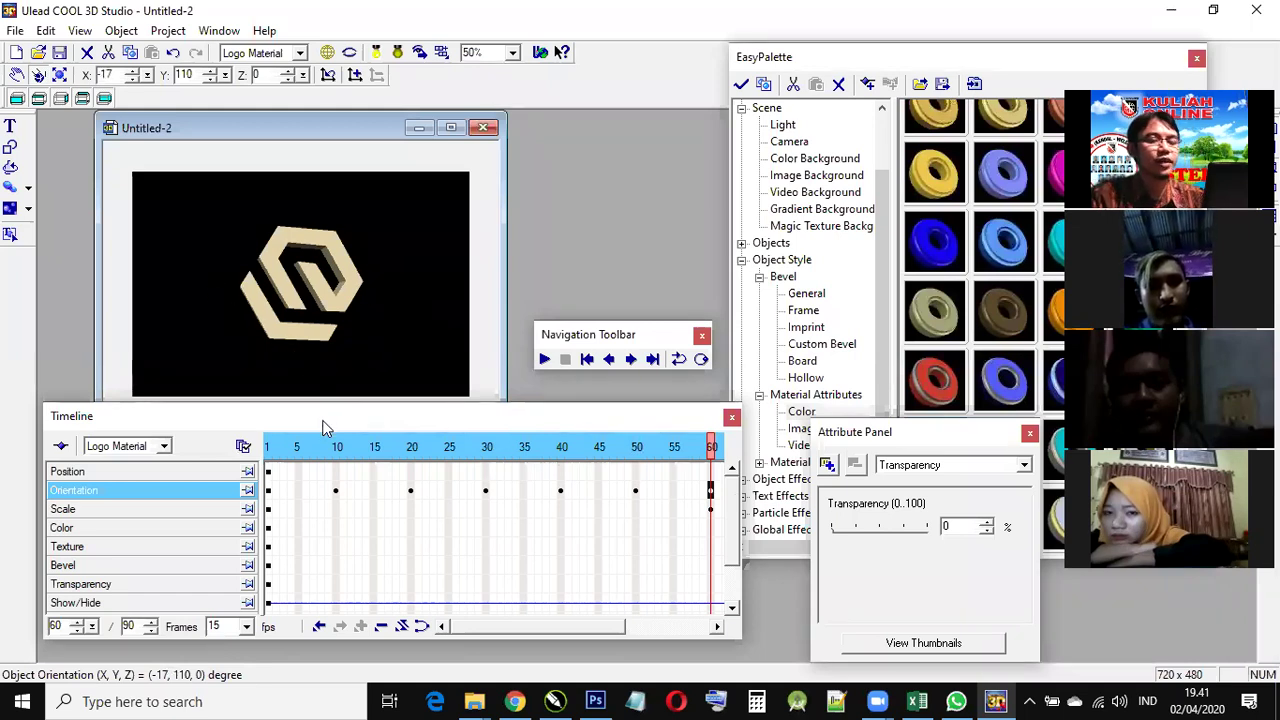
Step: Preview the logo's combined rotation and scale animation several times from frame 1, returning to frame 1 at the end
click(337, 446)
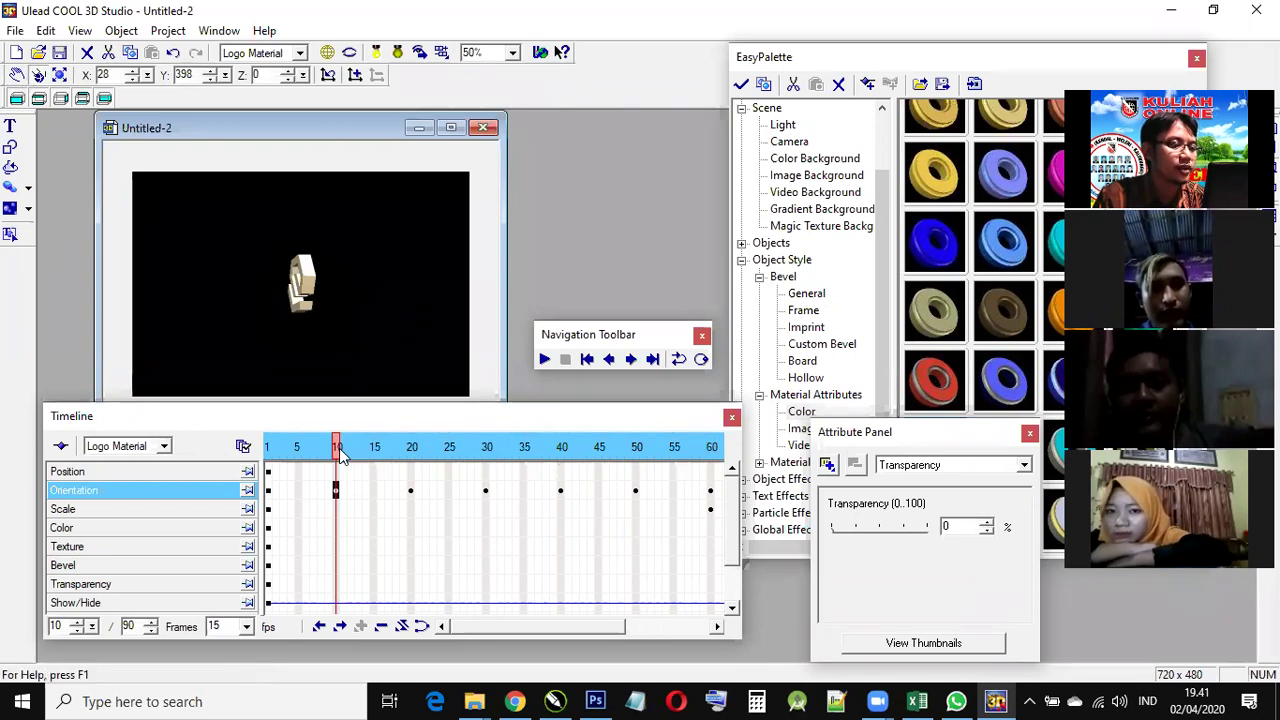
drag(336, 446, 269, 444)
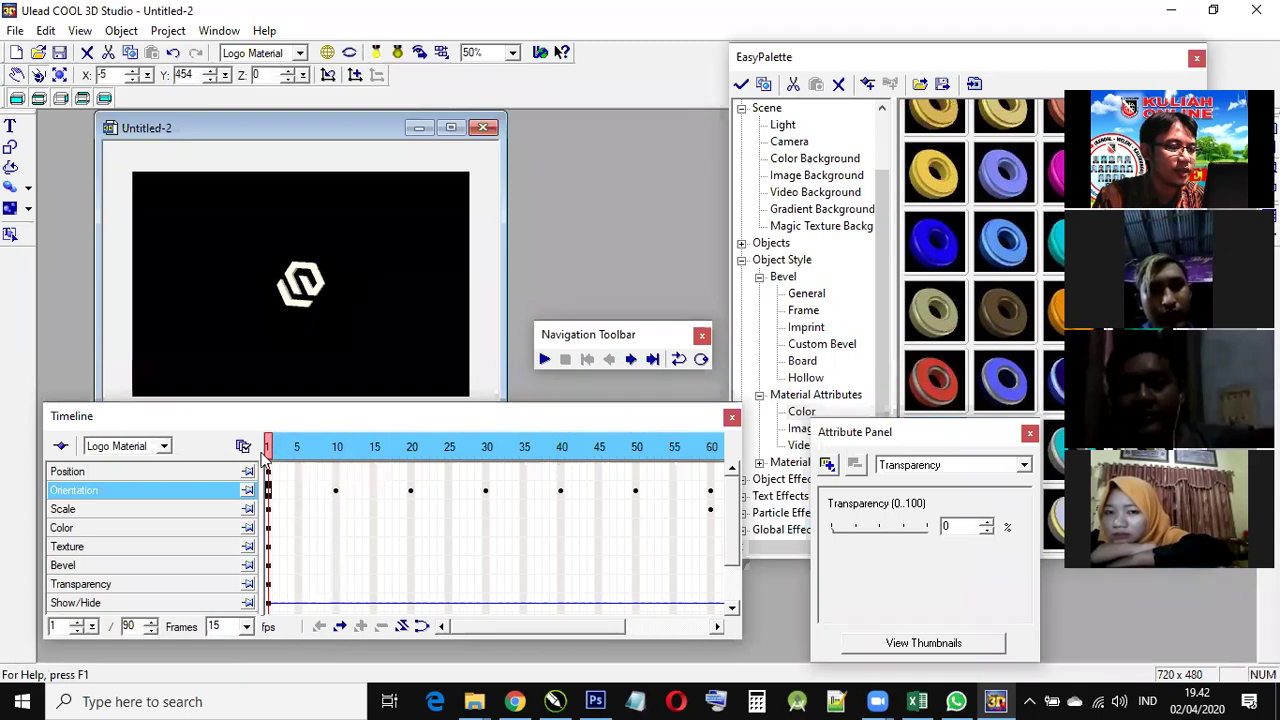
click(544, 360)
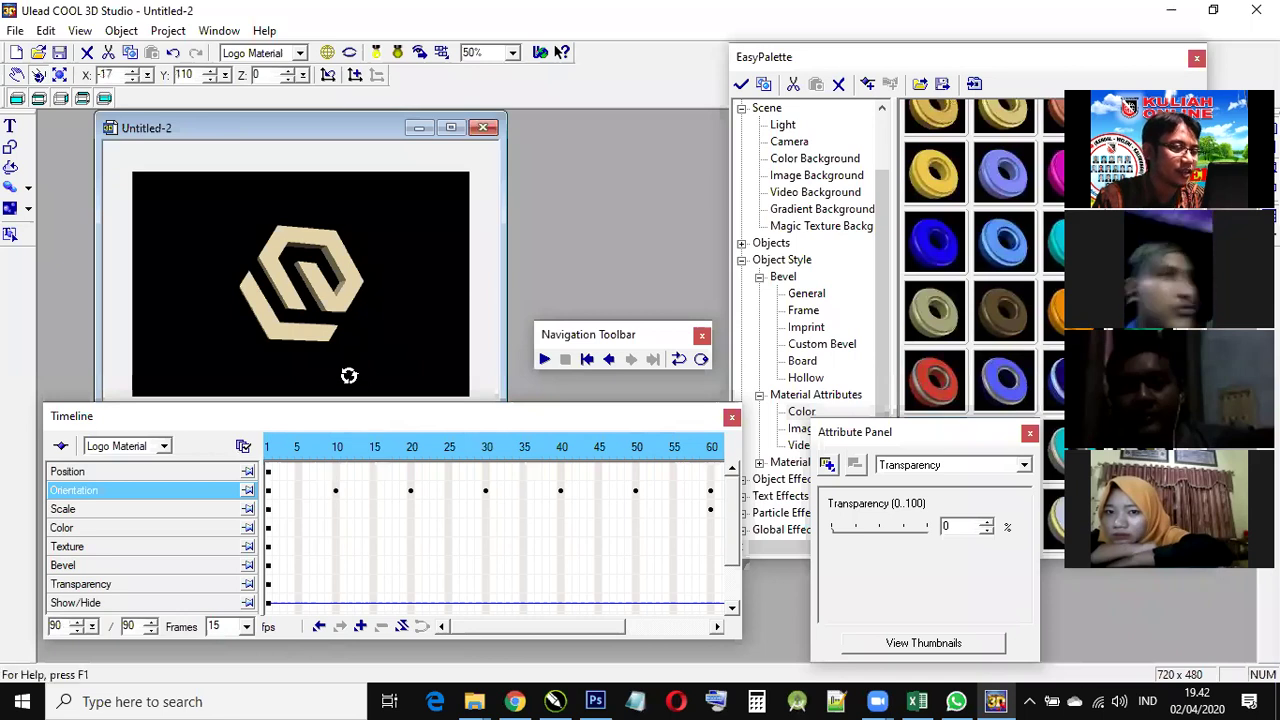
click(270, 447)
click(544, 359)
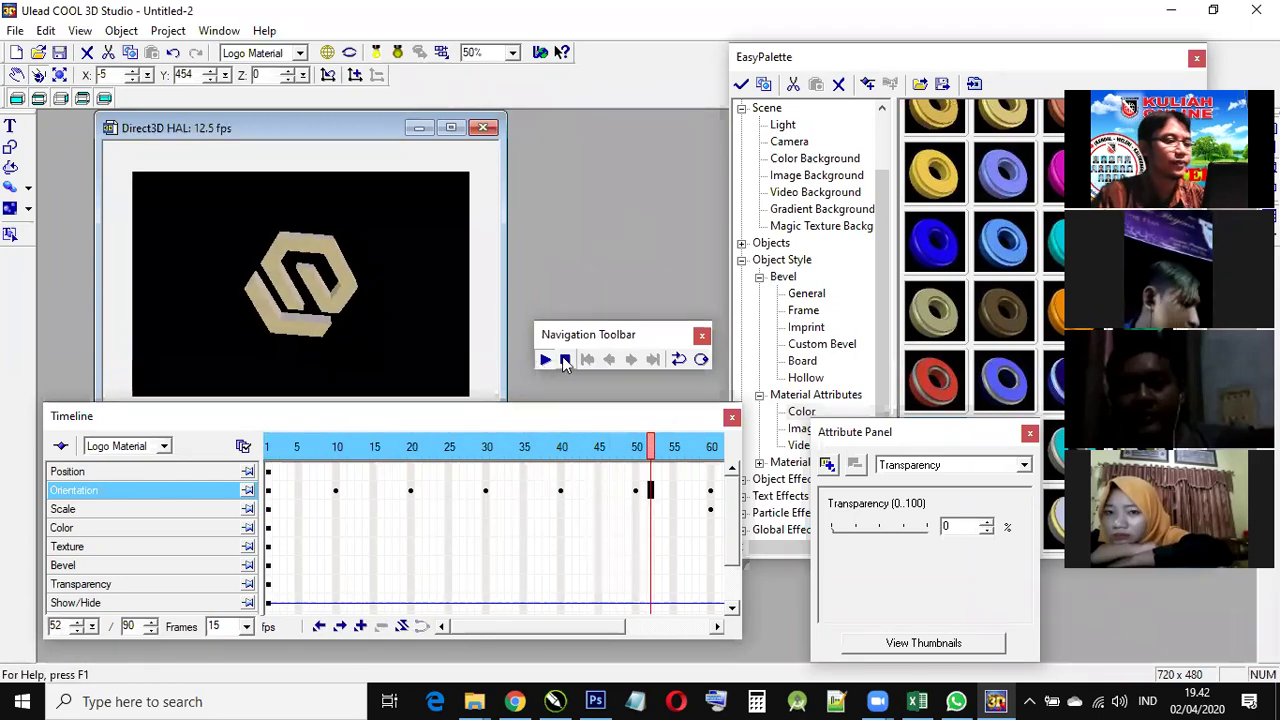
click(565, 360)
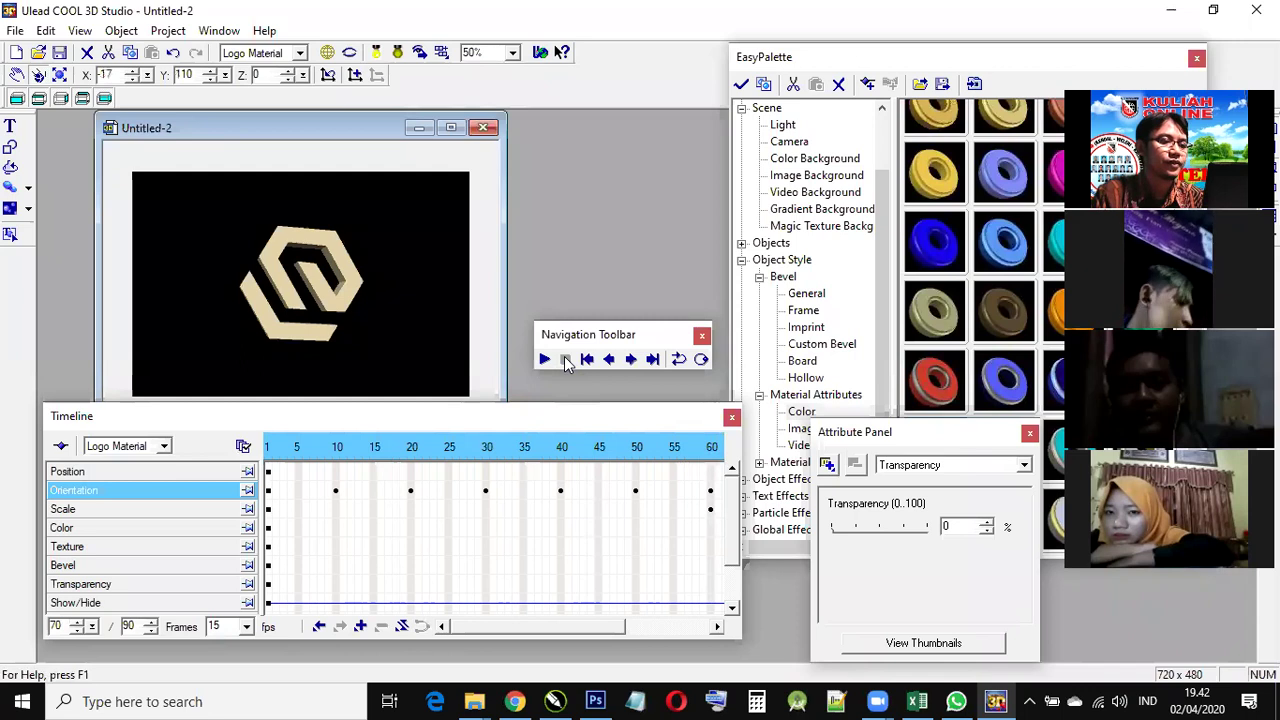
click(270, 447)
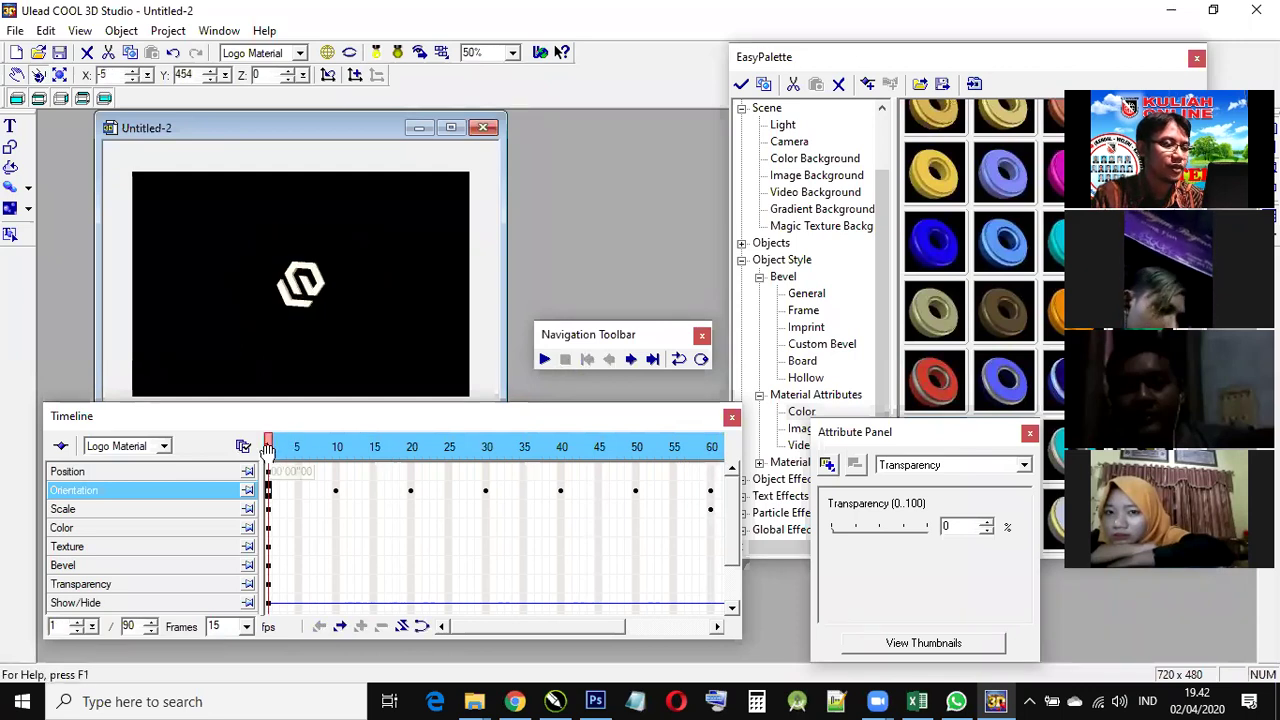
click(545, 360)
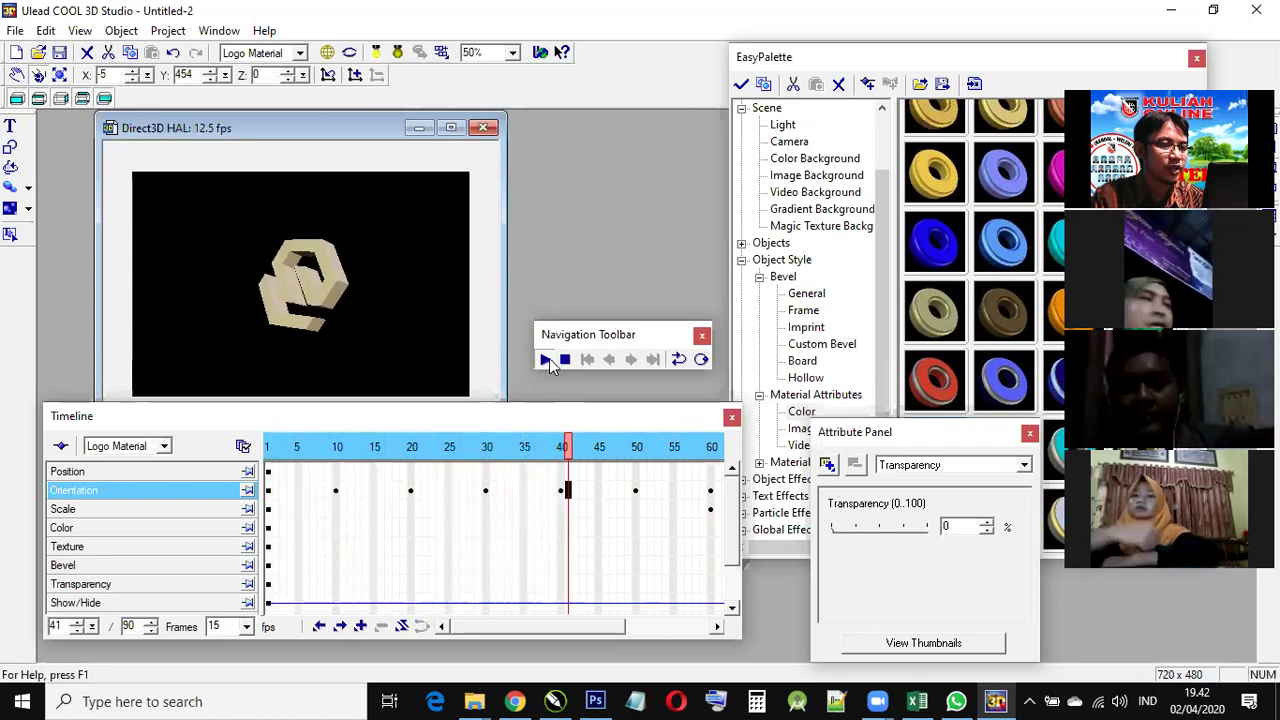
click(564, 360)
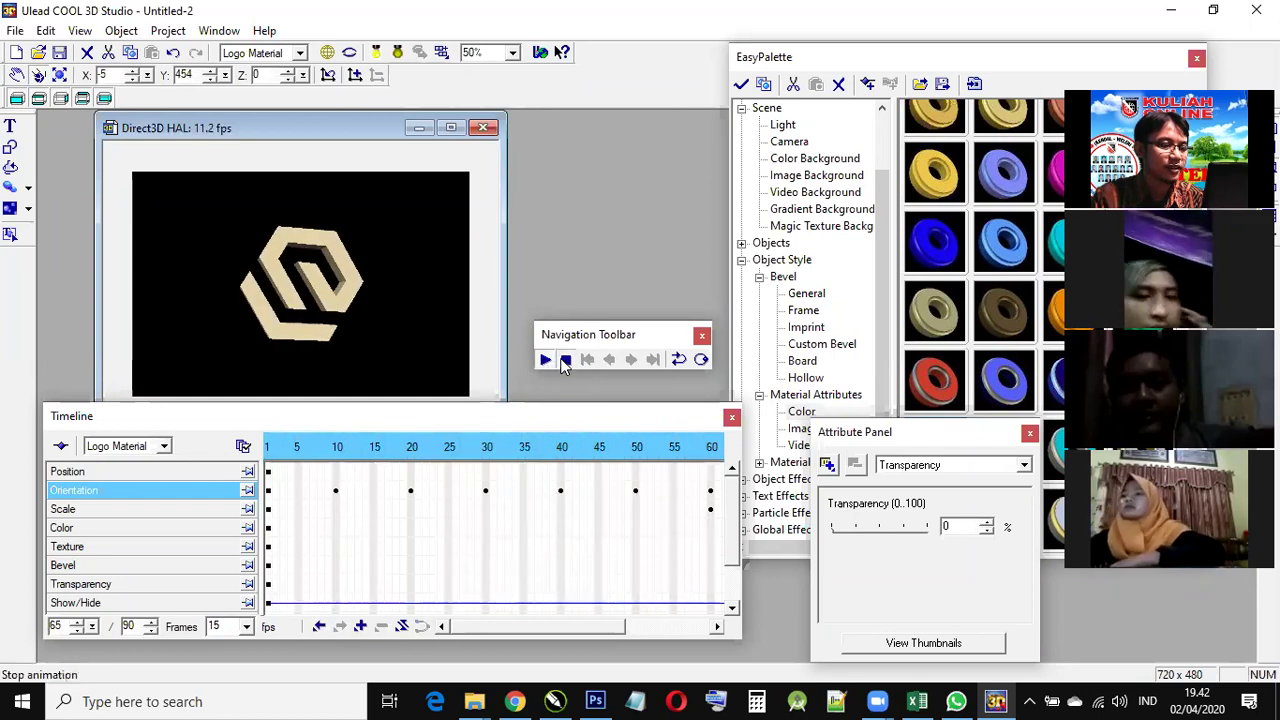
mouse_move(485, 626)
mouse_down()
mouse_move(579, 626)
mouse_move(423, 626)
mouse_up()
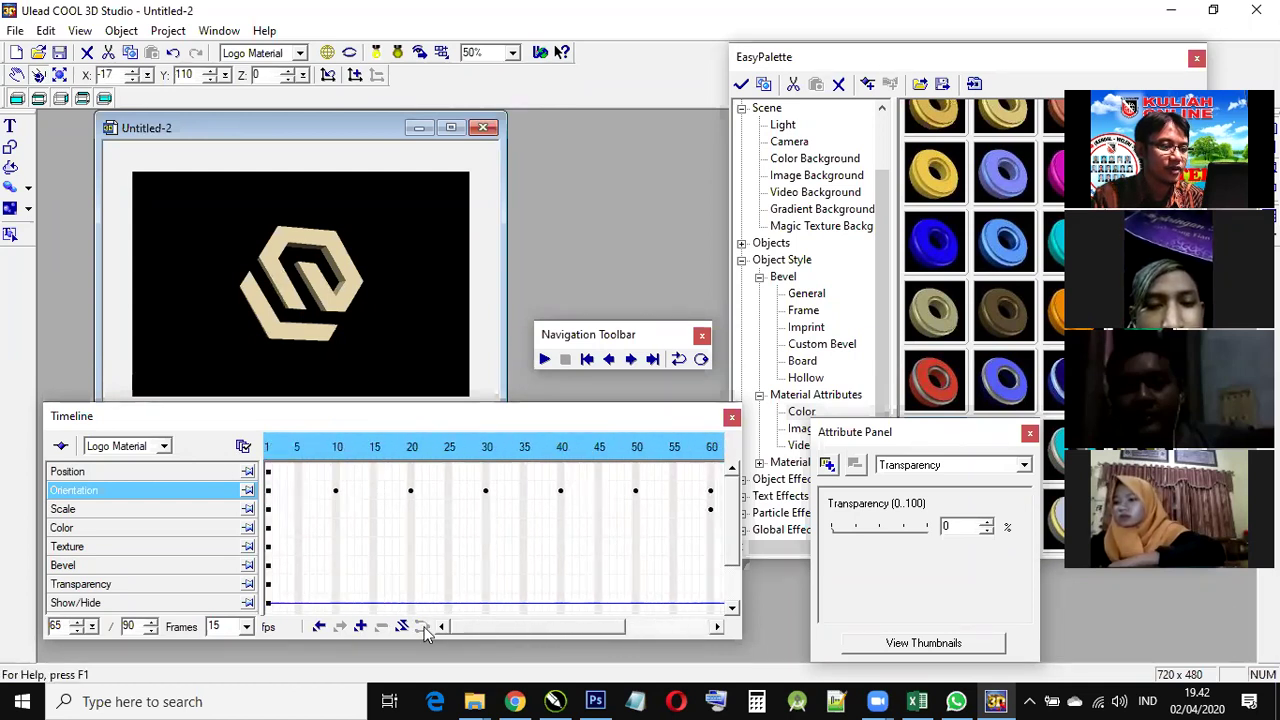
click(268, 446)
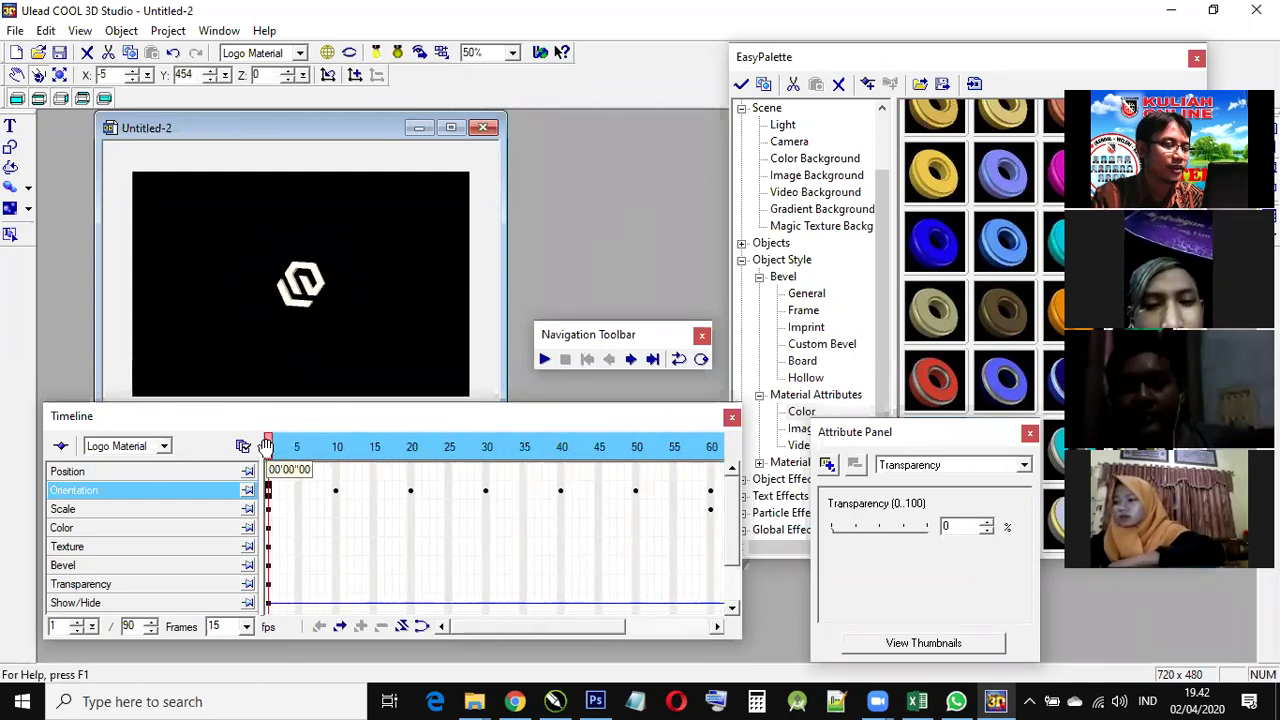
Step: Set the document zoom to 100% and reposition the document window so the logo is clear of the timeline
click(513, 53)
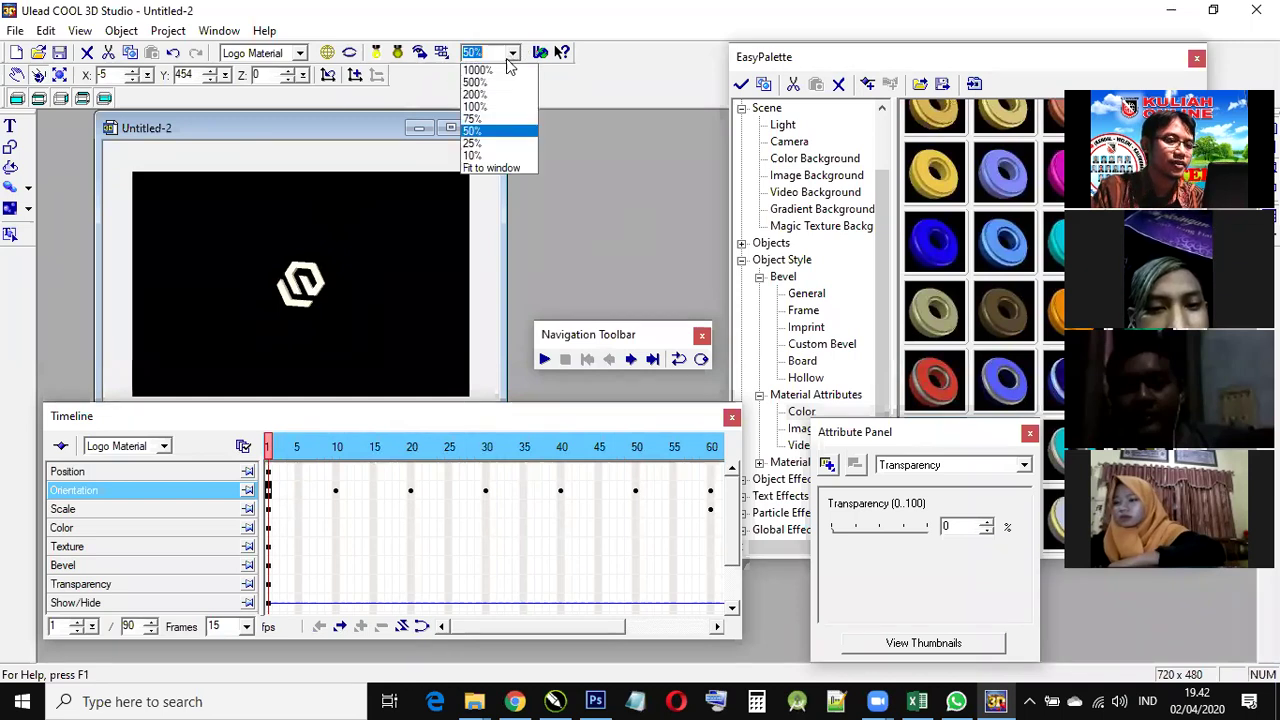
click(498, 107)
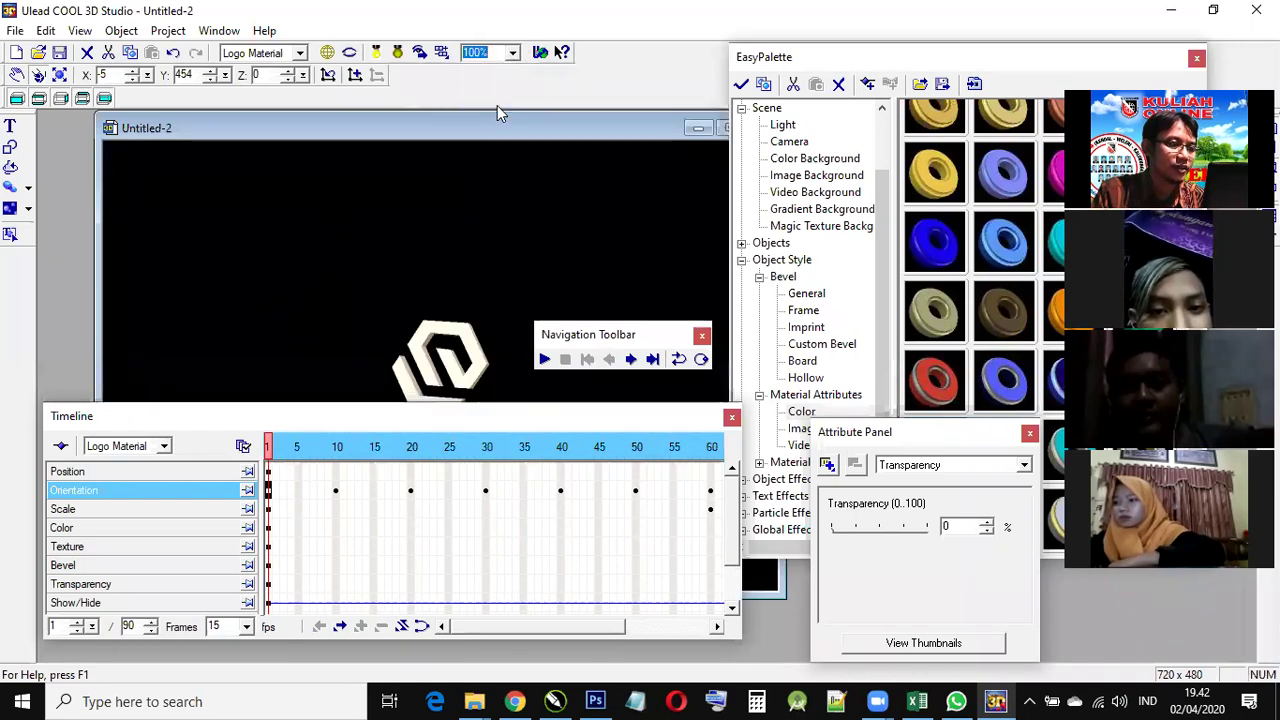
drag(506, 131, 448, 109)
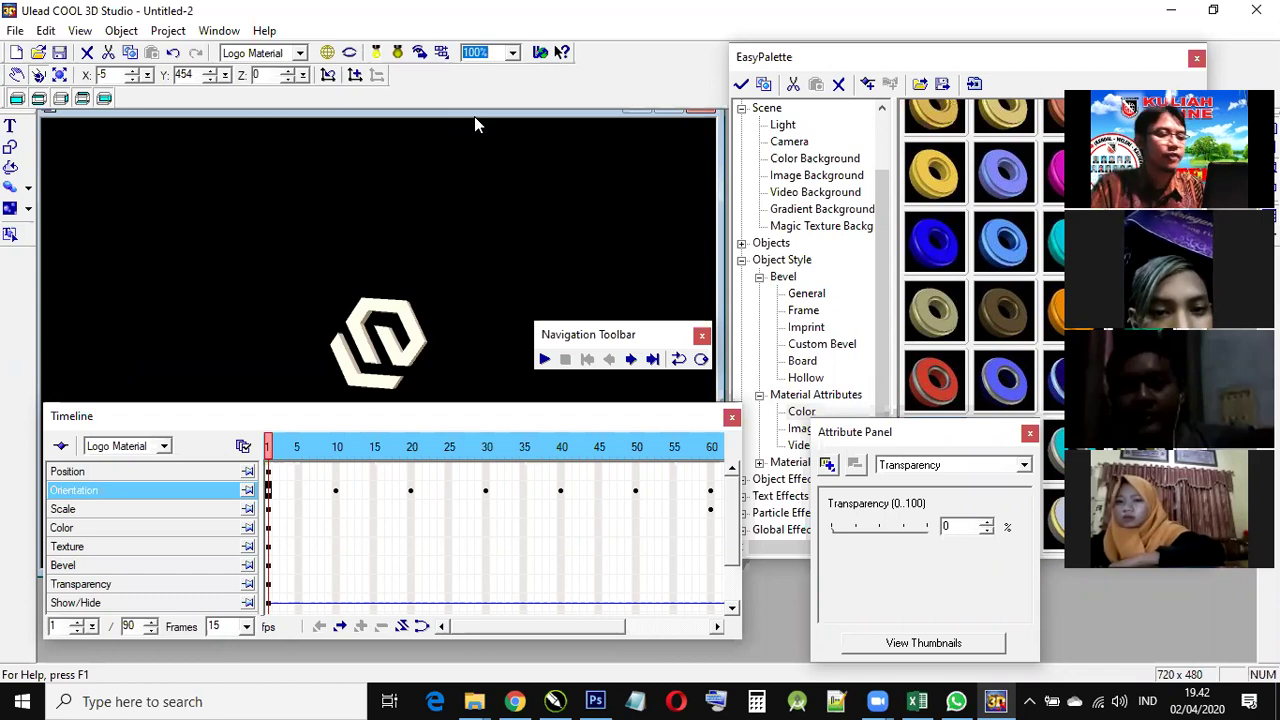
Step: At frame 1, set the logo's surface color to yellow (Red 255, Green 255, Blue 0)
click(128, 530)
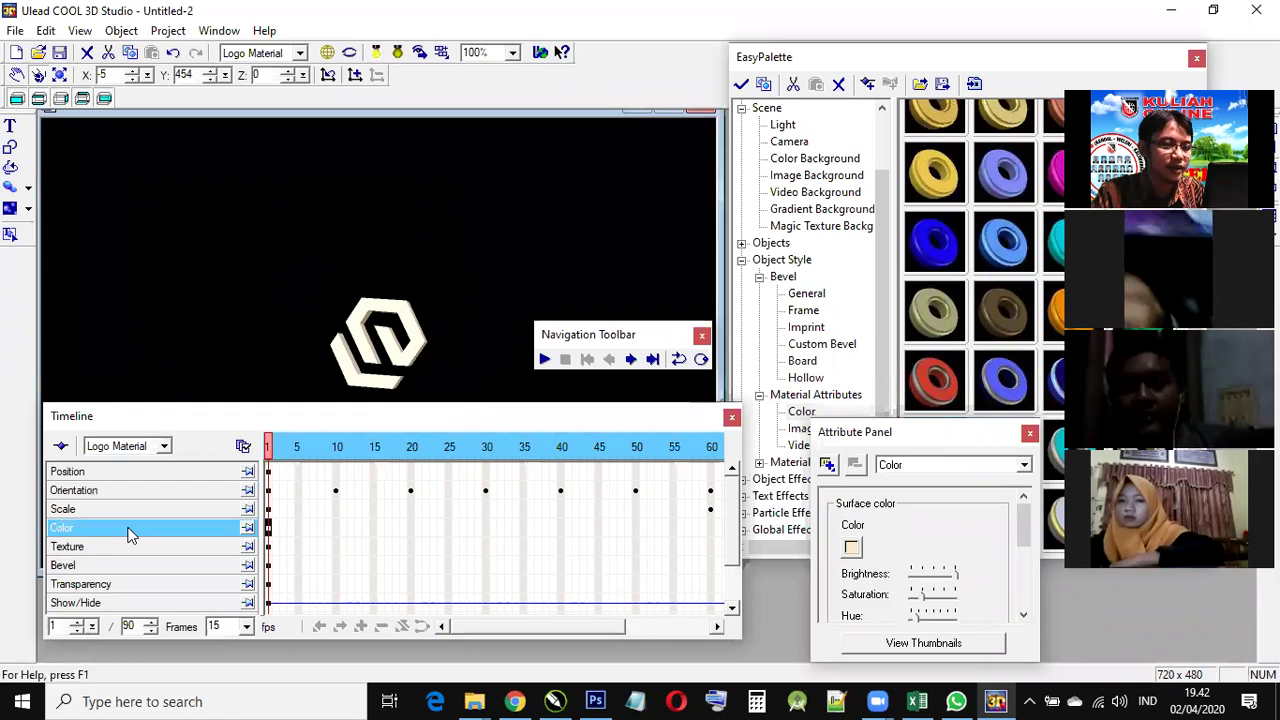
drag(872, 431, 808, 424)
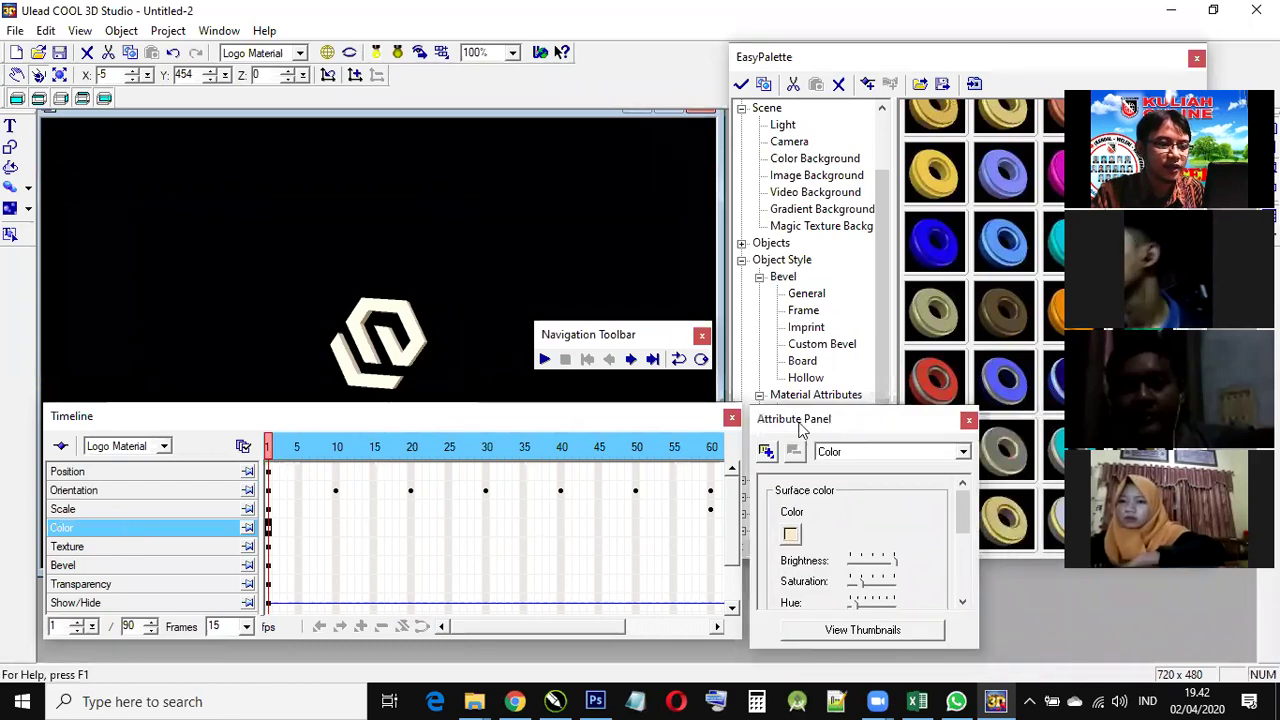
click(962, 452)
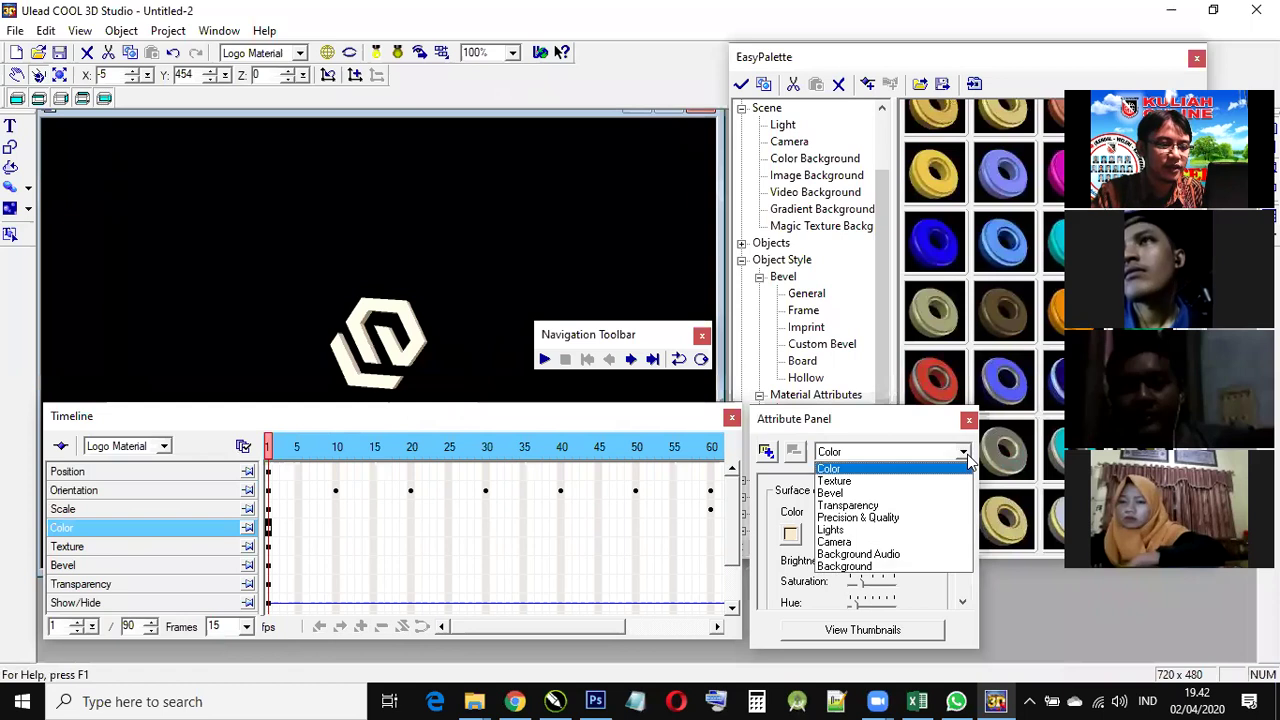
click(837, 470)
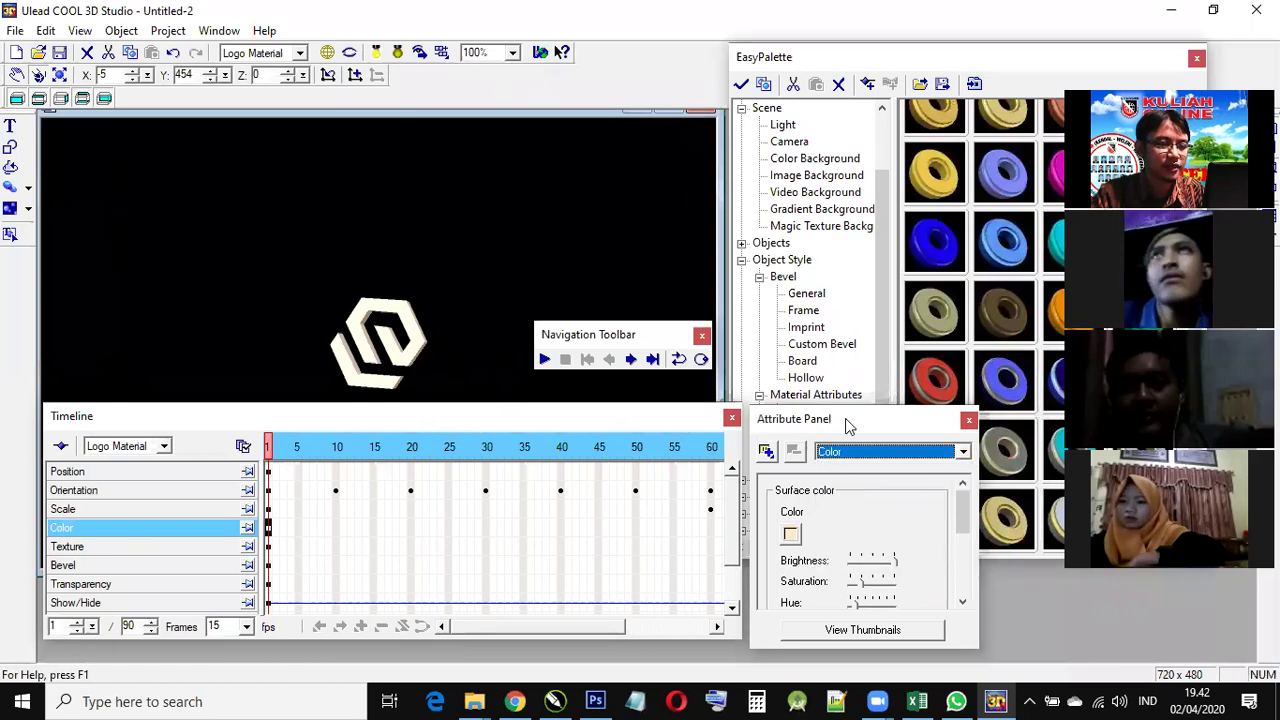
drag(858, 452, 858, 453)
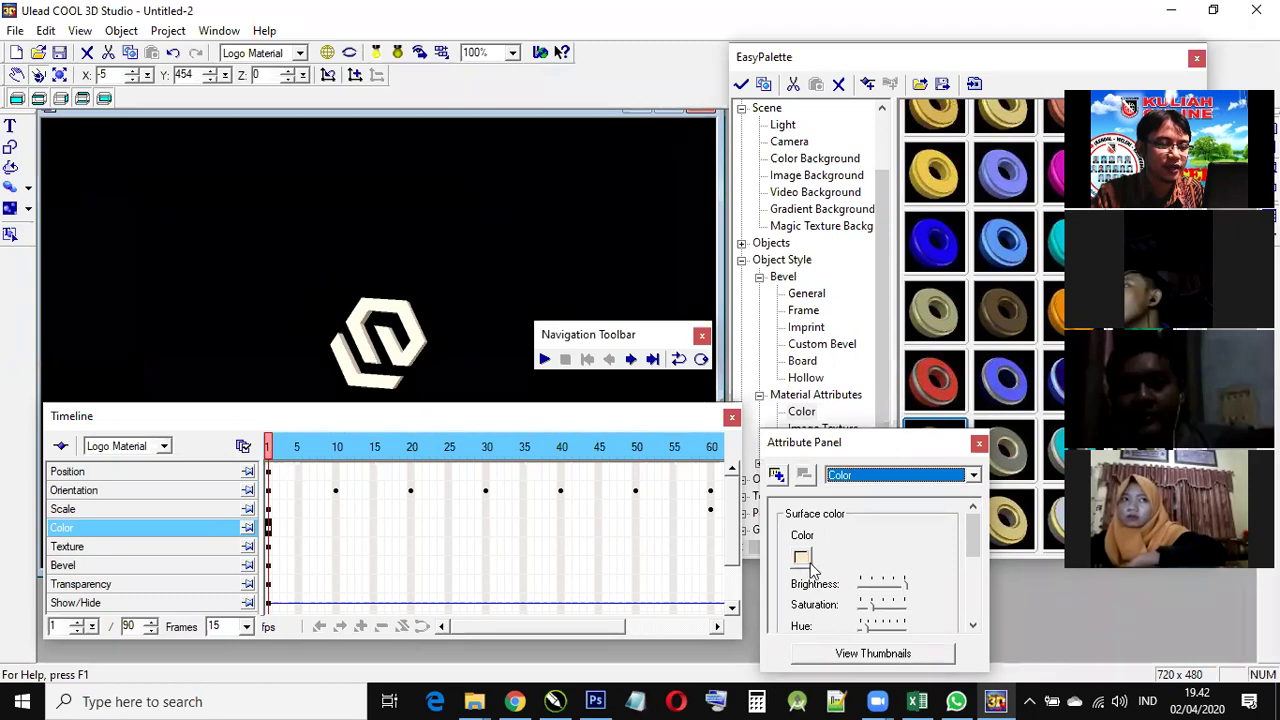
click(801, 559)
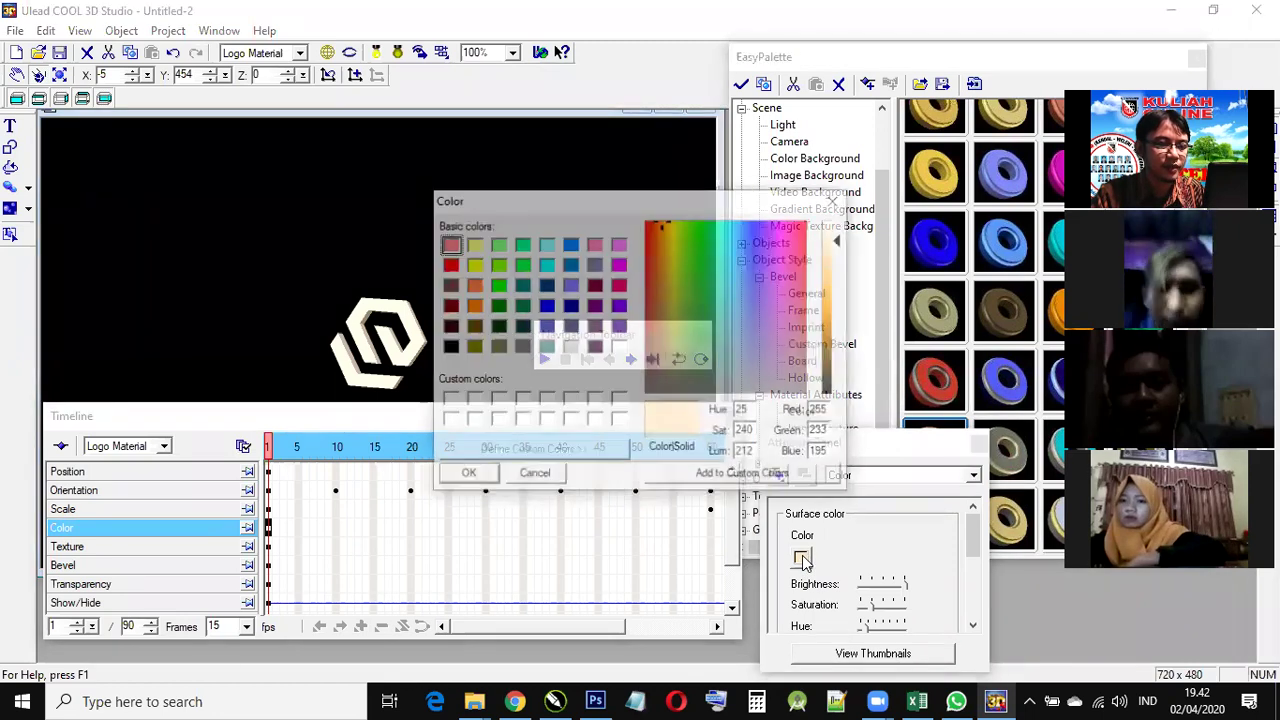
click(448, 265)
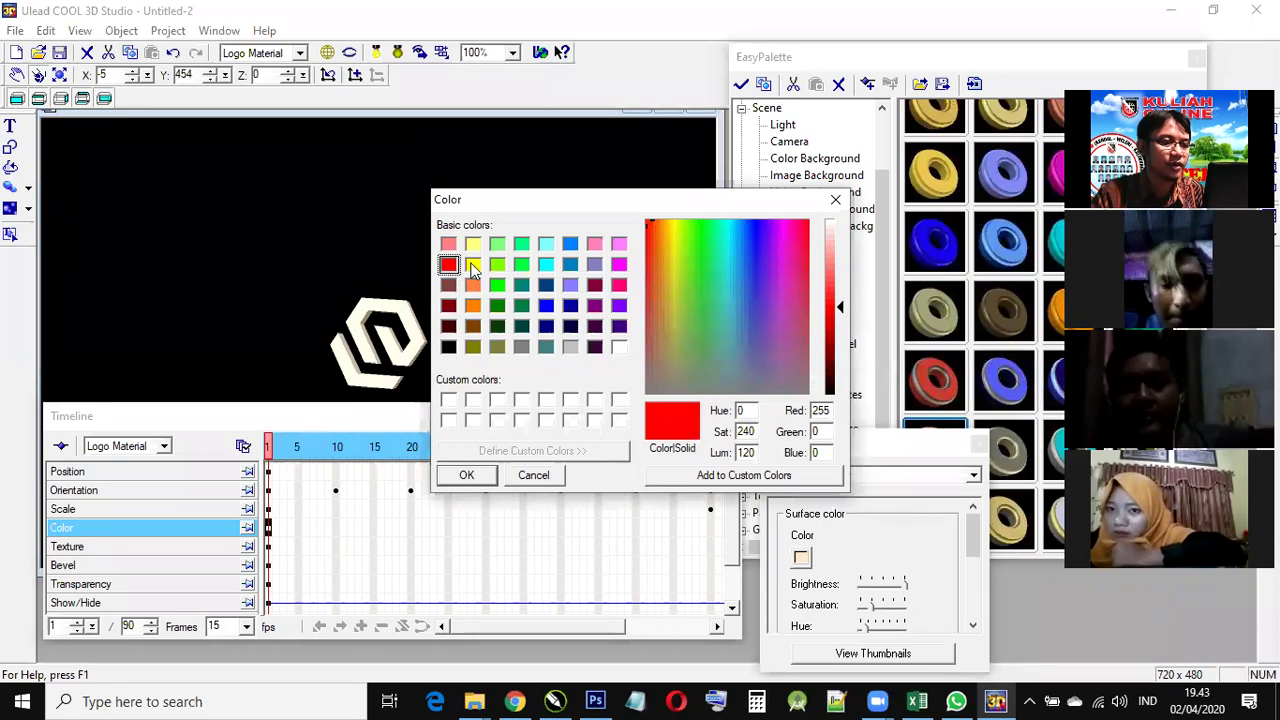
click(472, 264)
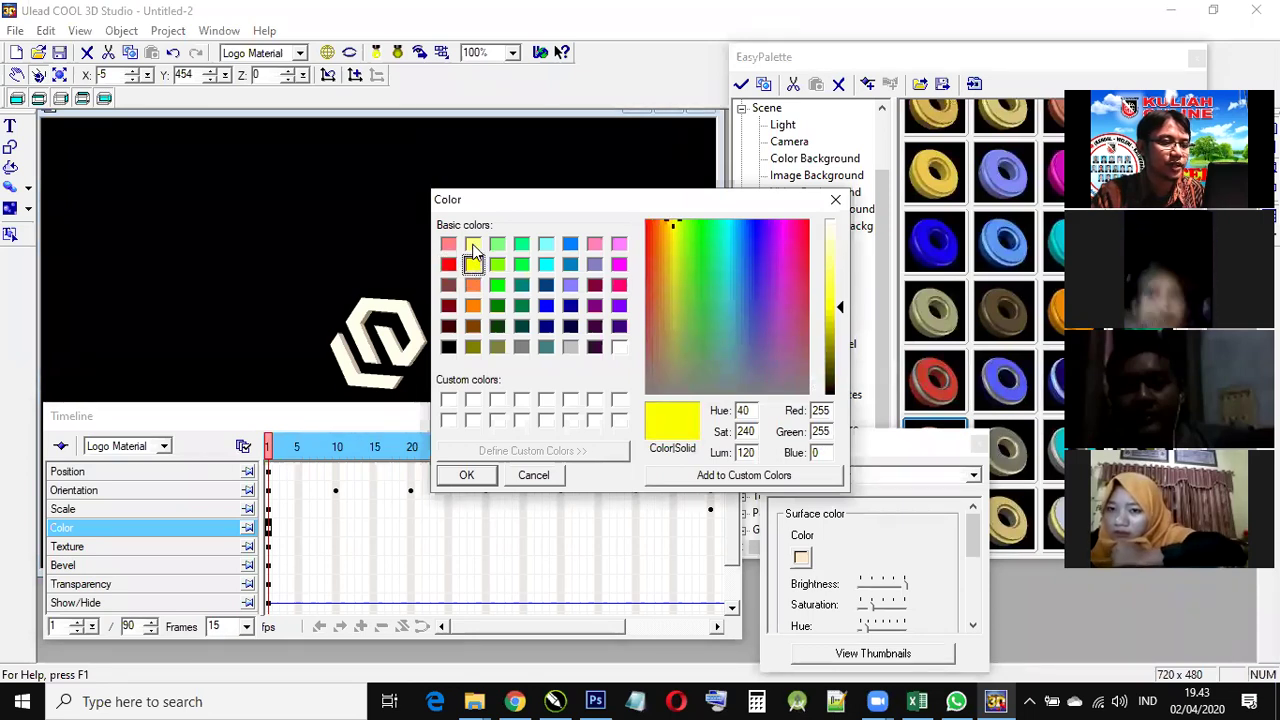
click(467, 476)
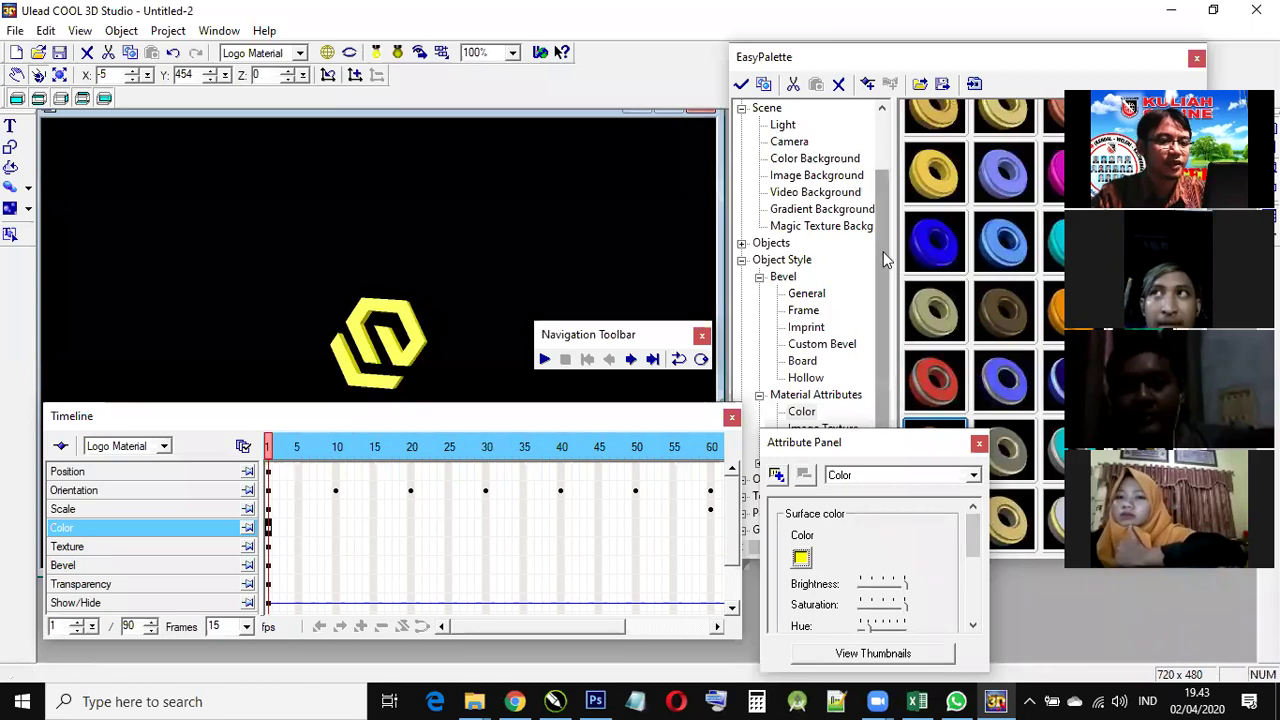
Step: Browse the EasyPalette categories and show the Color presets under Object Style, Material Attributes
drag(883, 240, 883, 196)
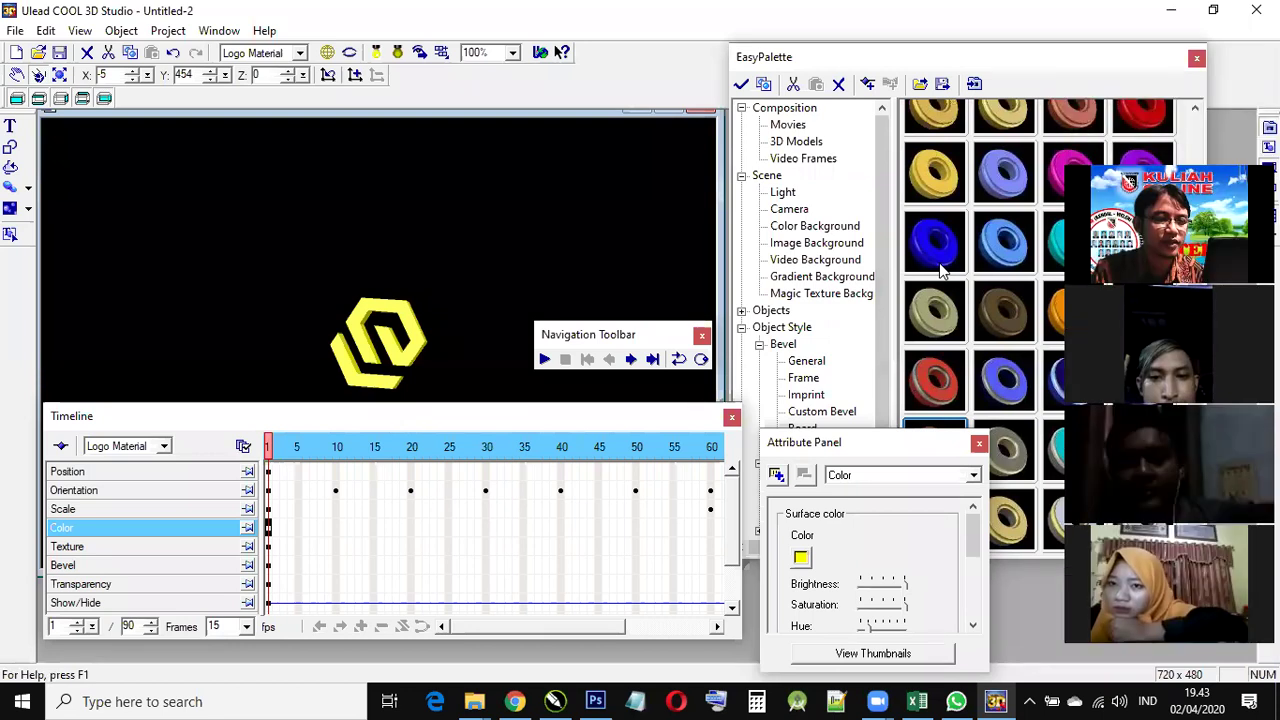
drag(881, 203, 881, 272)
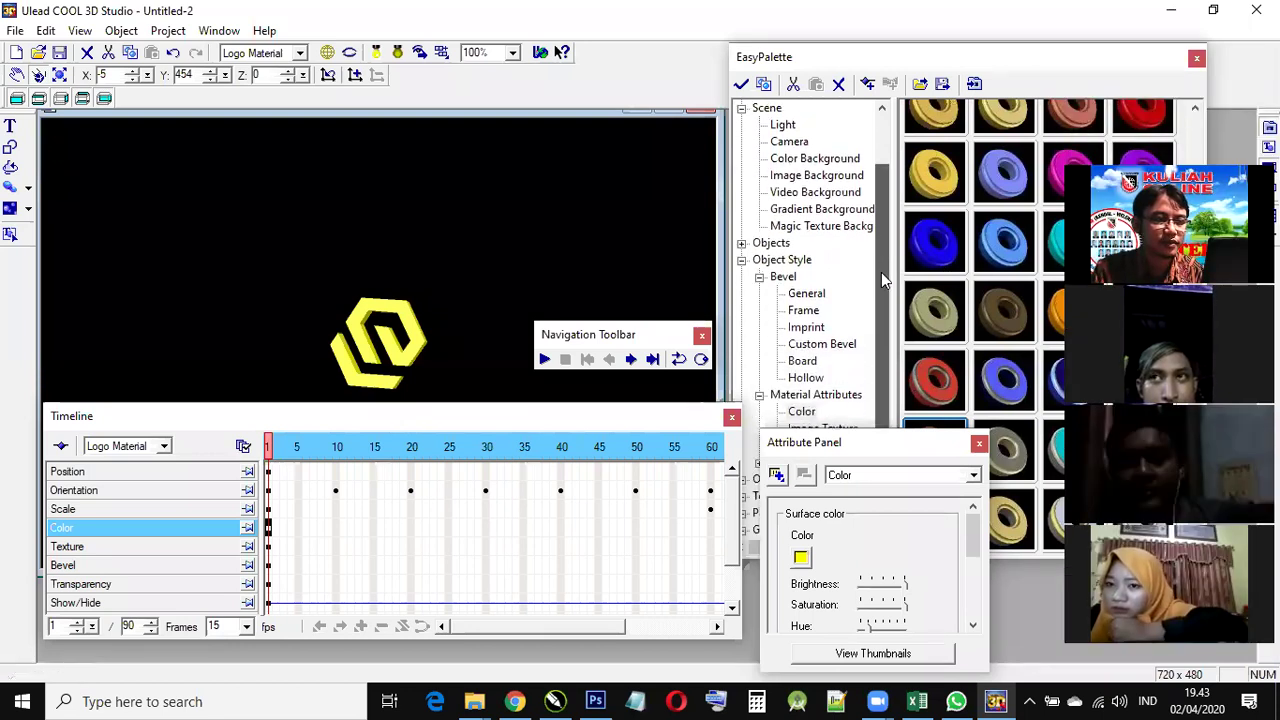
click(802, 415)
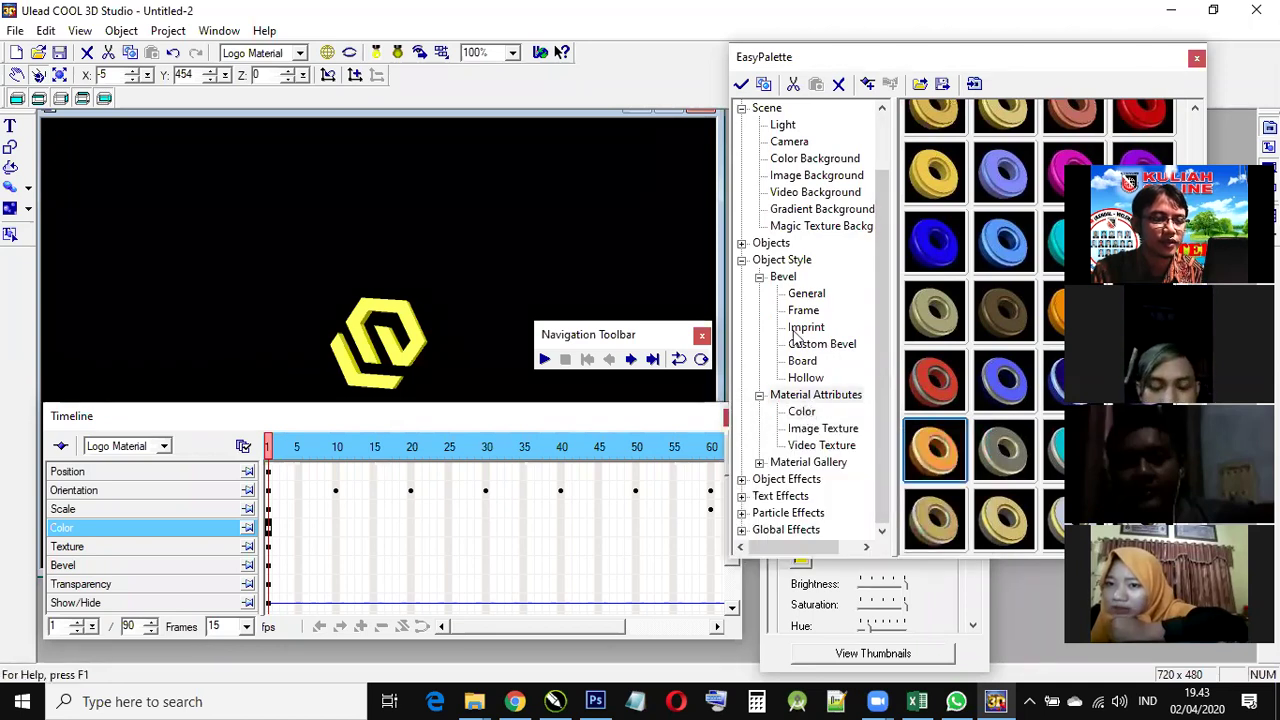
drag(883, 202, 882, 174)
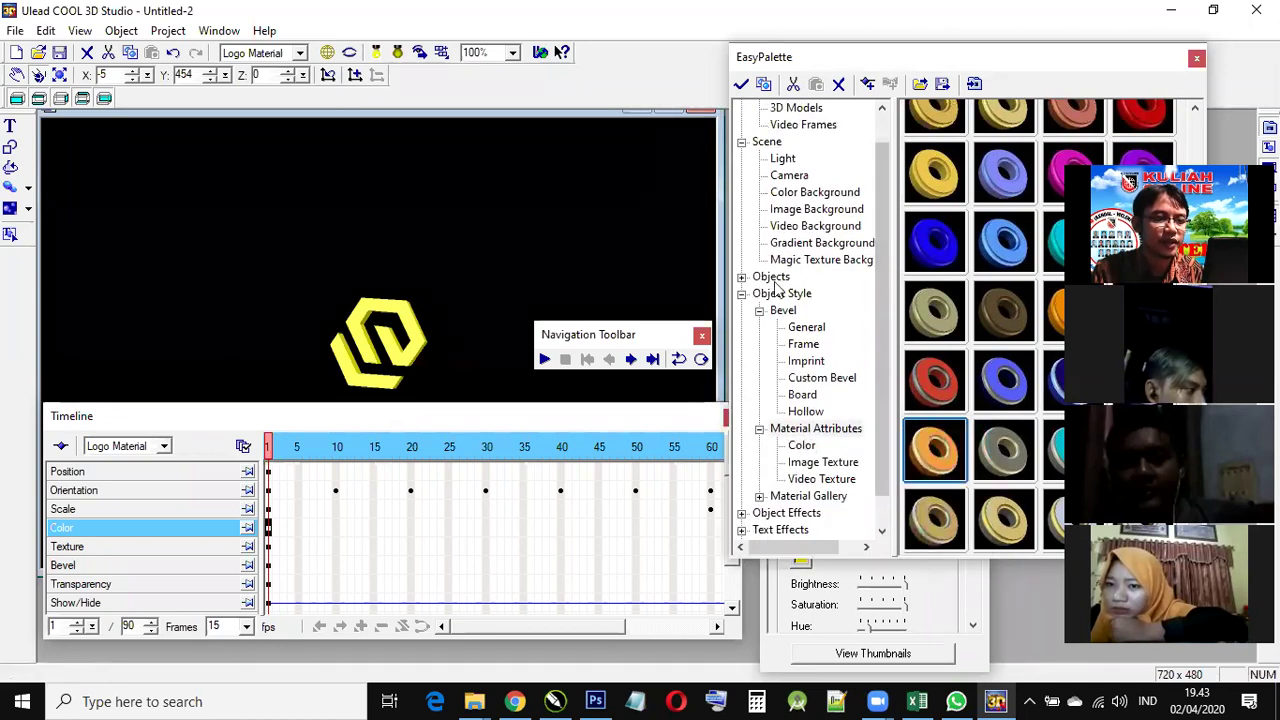
click(742, 294)
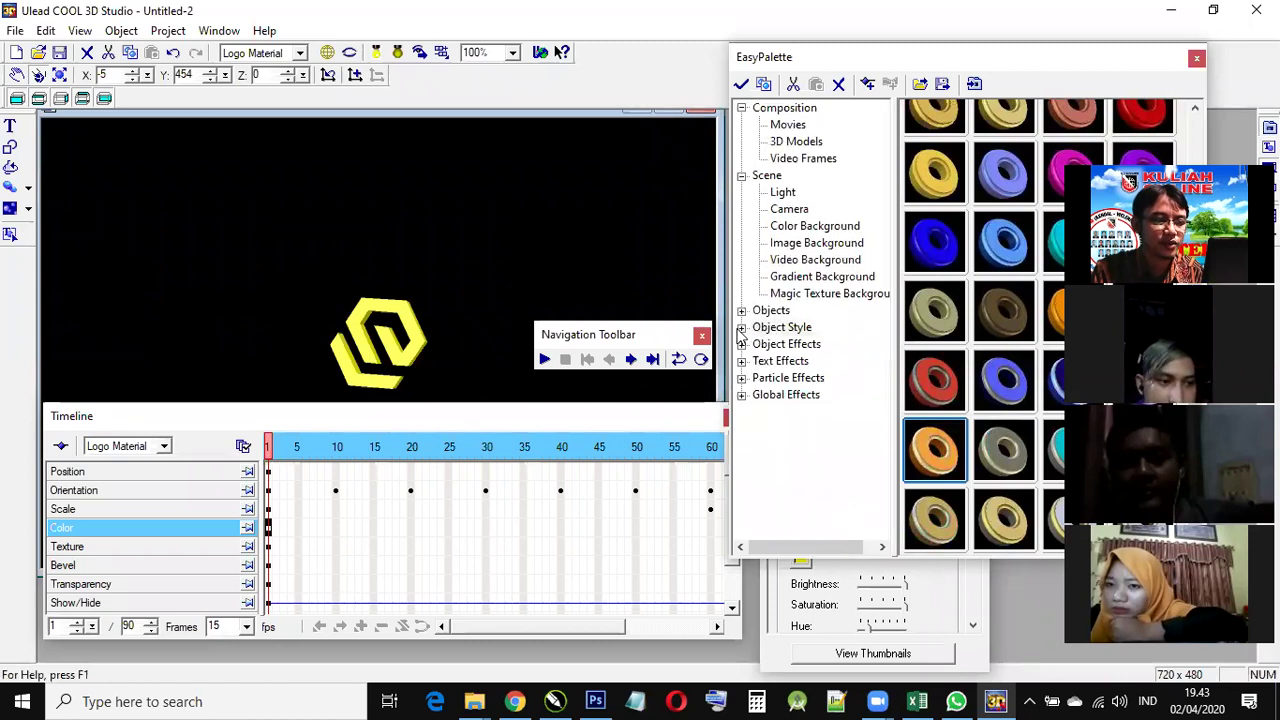
click(741, 328)
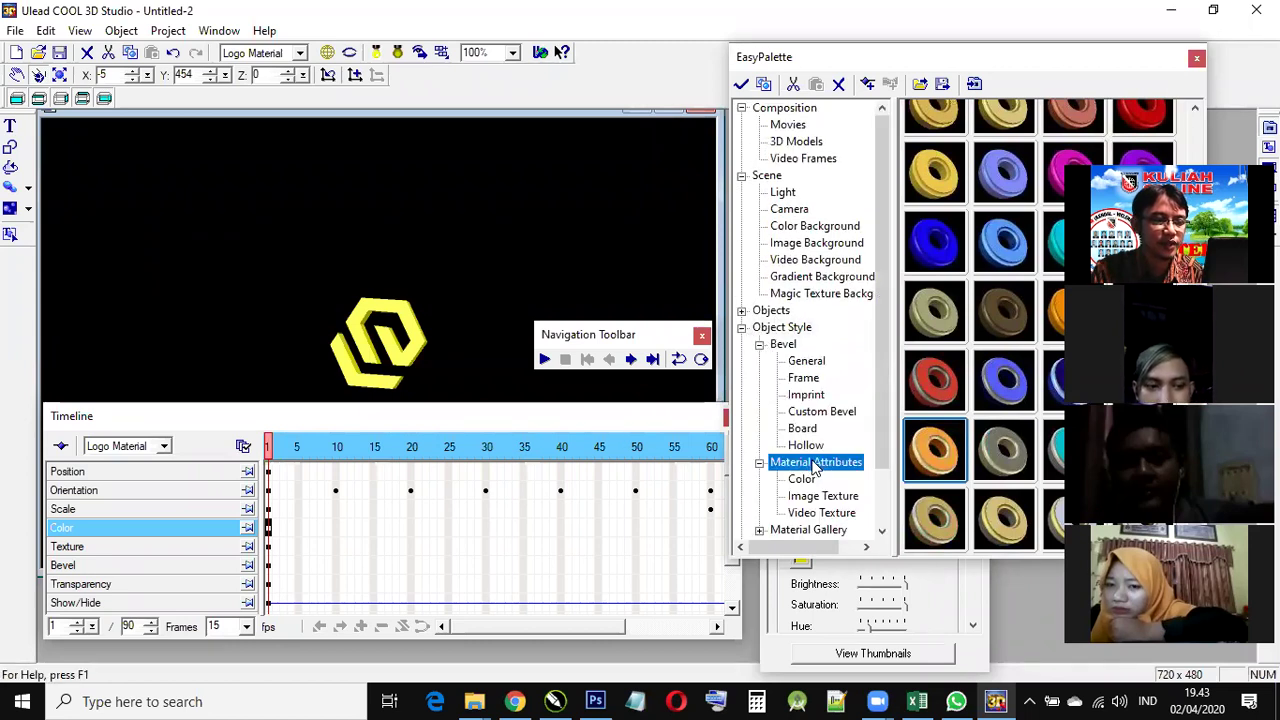
scroll(812, 440, down, 2)
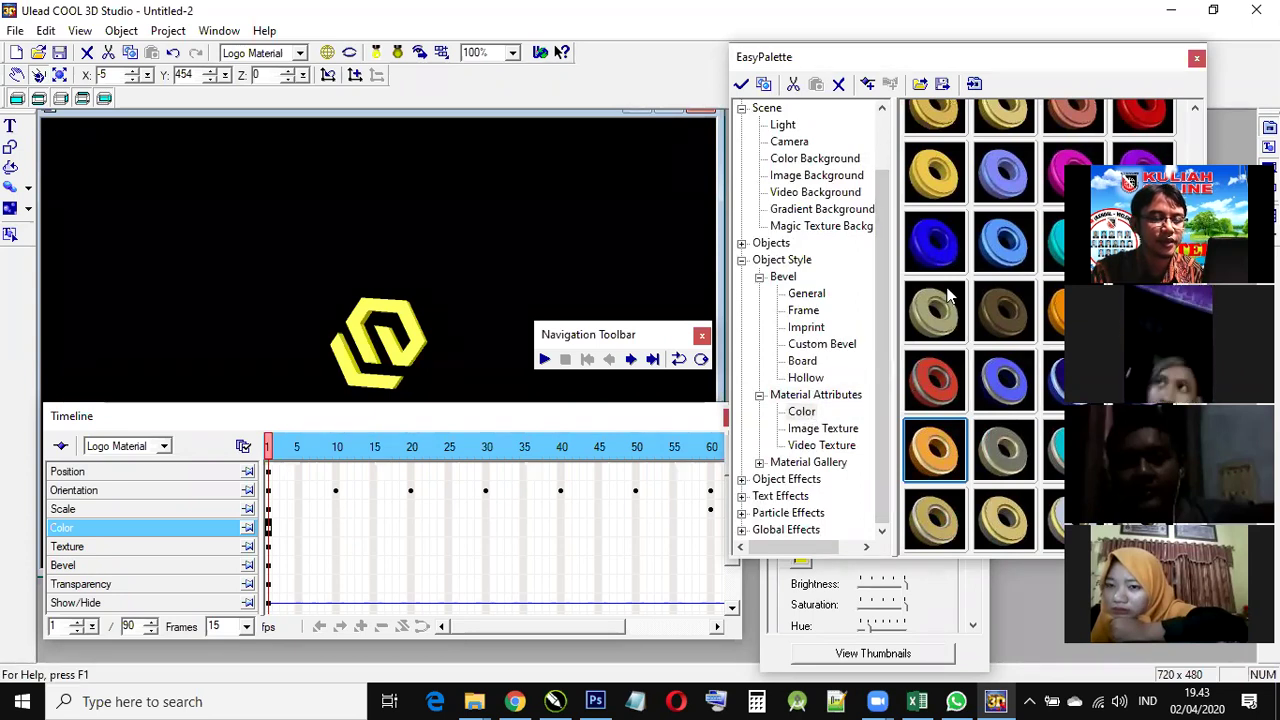
Step: Try the gold, light blue and turquoise Color presets from the EasyPalette on the logo at frame 1
drag(937, 192, 929, 185)
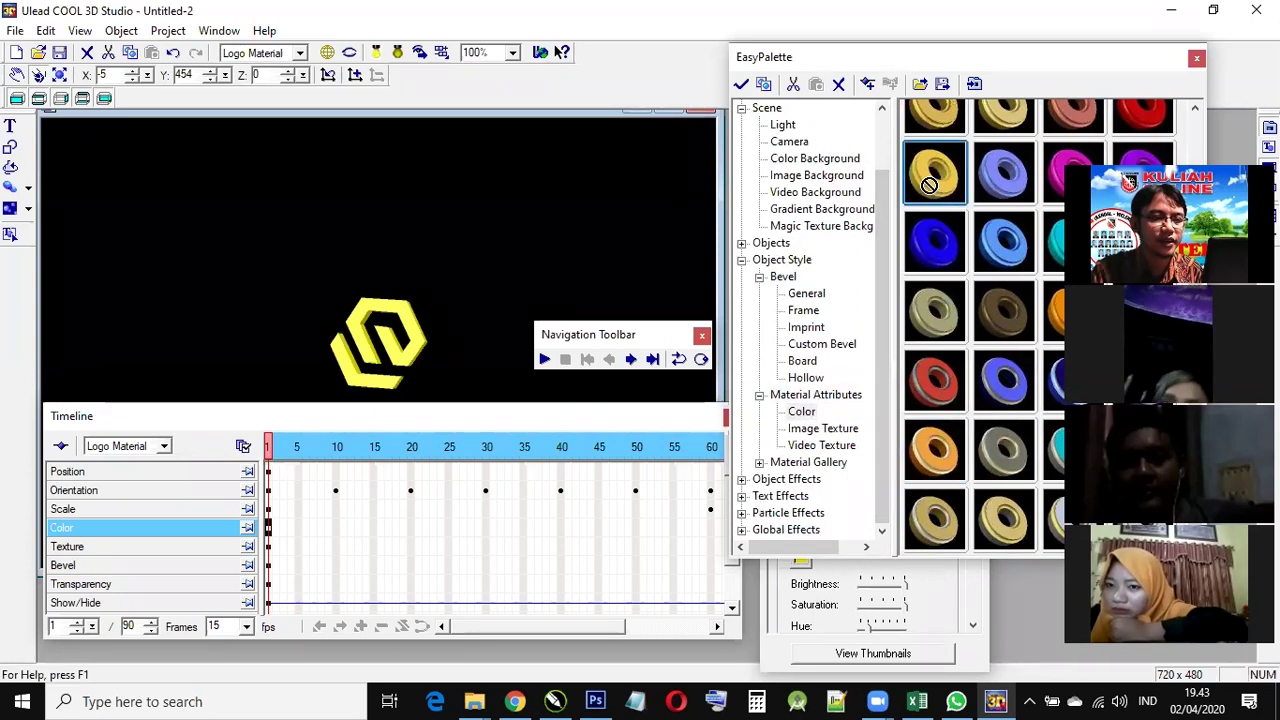
drag(690, 241, 414, 336)
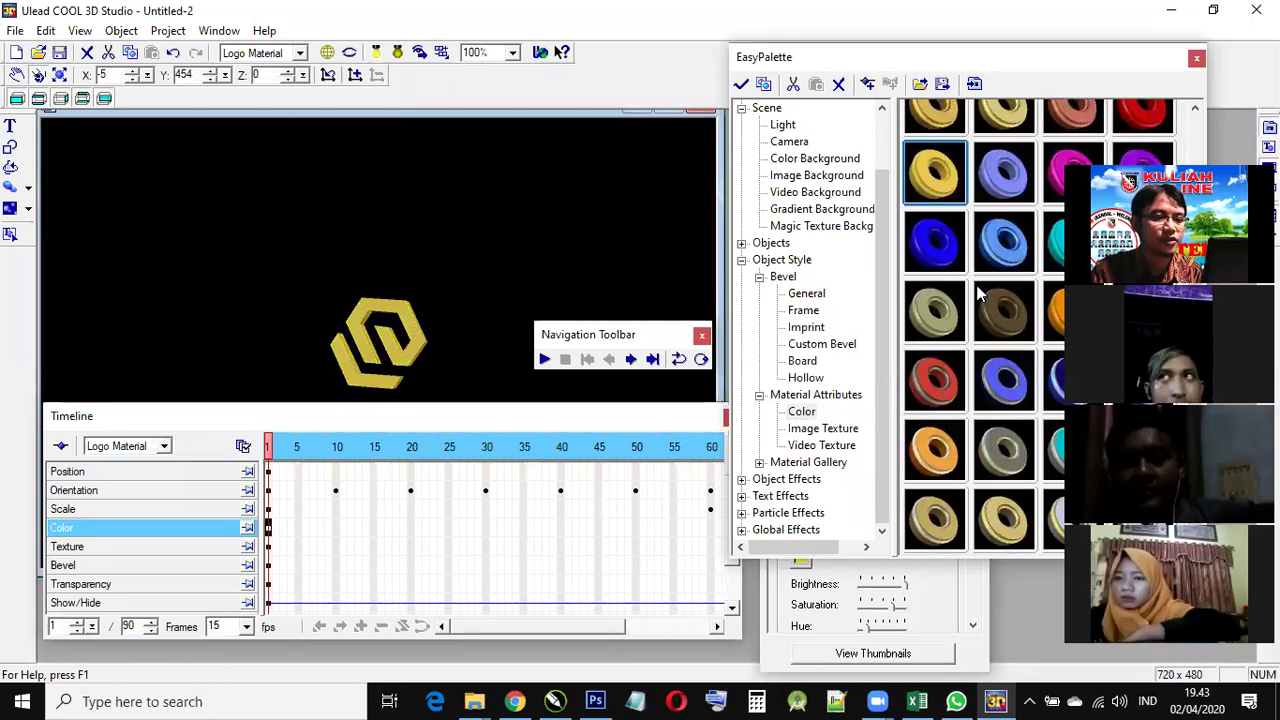
drag(995, 250, 997, 239)
drag(725, 305, 410, 362)
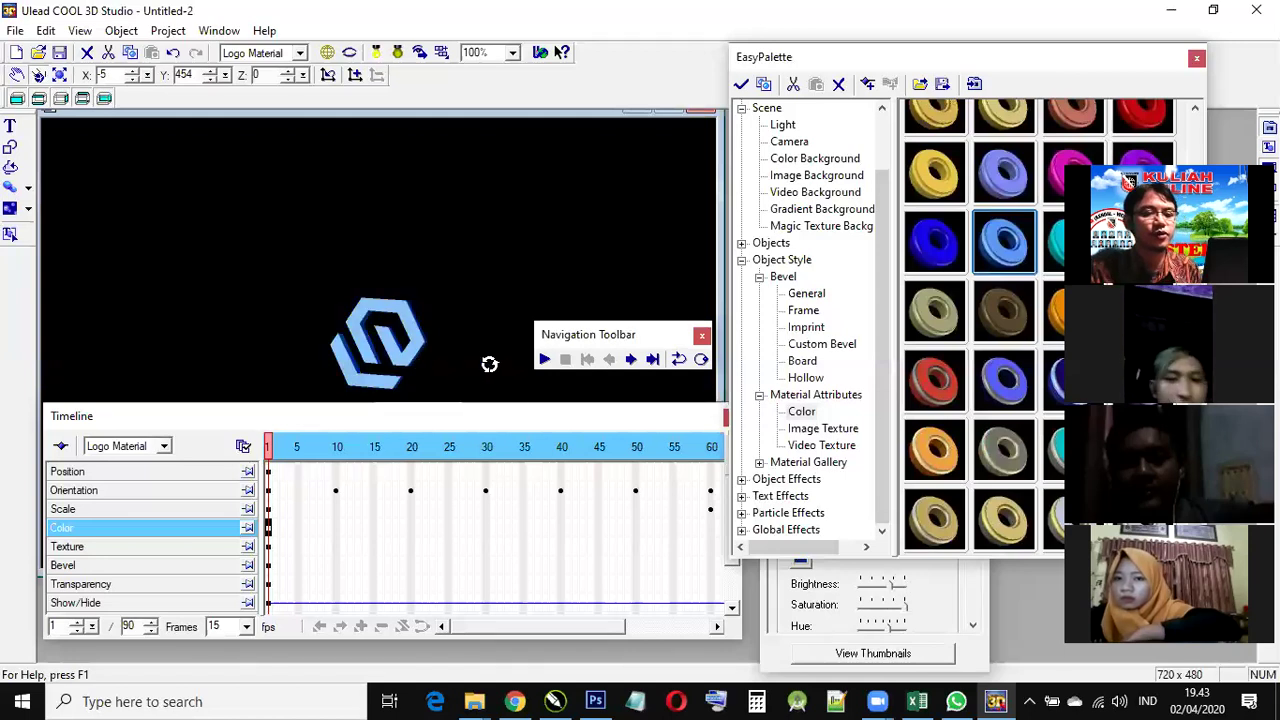
click(997, 390)
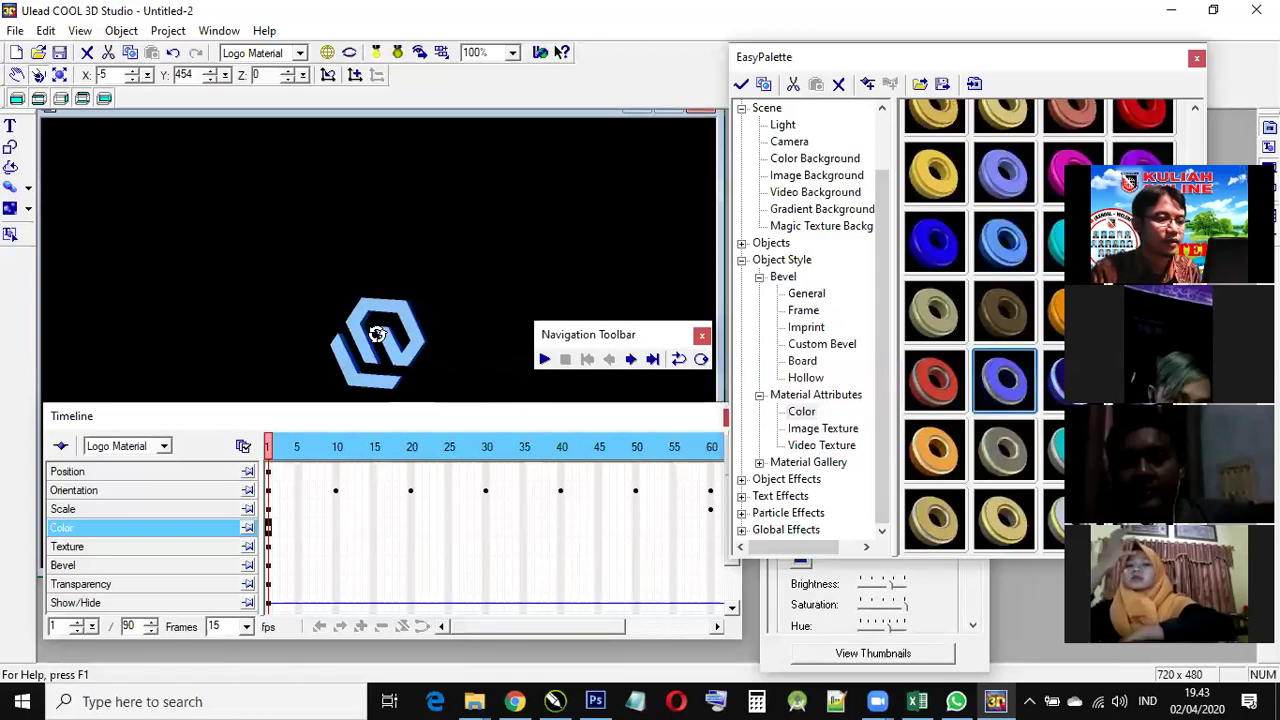
drag(1052, 484, 407, 336)
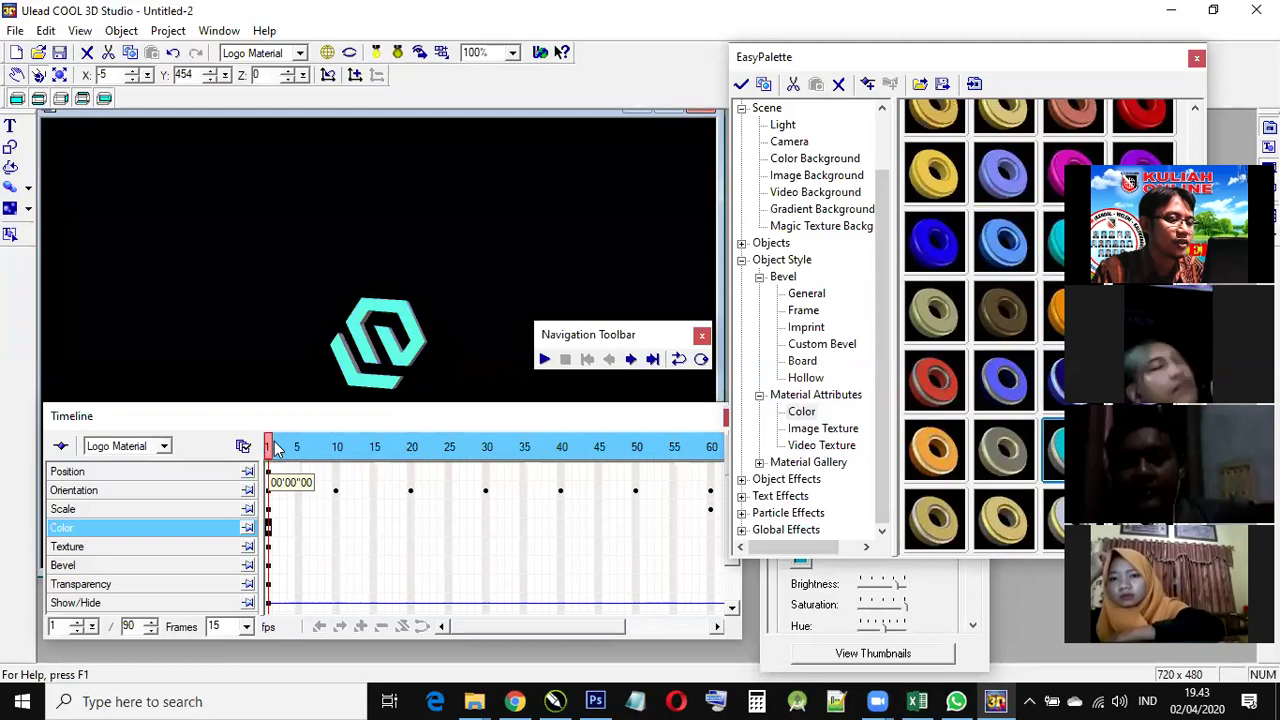
Step: Preview the turquoise logo's animation, stop it and return to frame 1
click(544, 360)
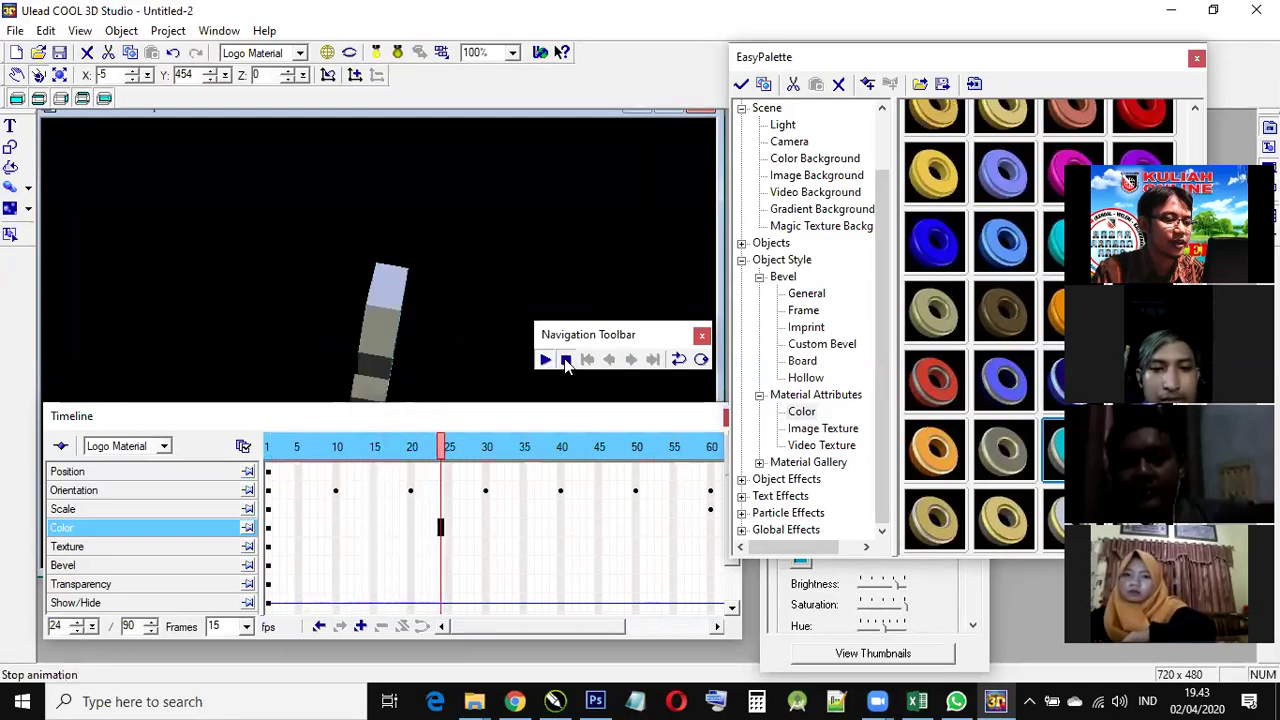
click(565, 360)
drag(450, 446, 262, 447)
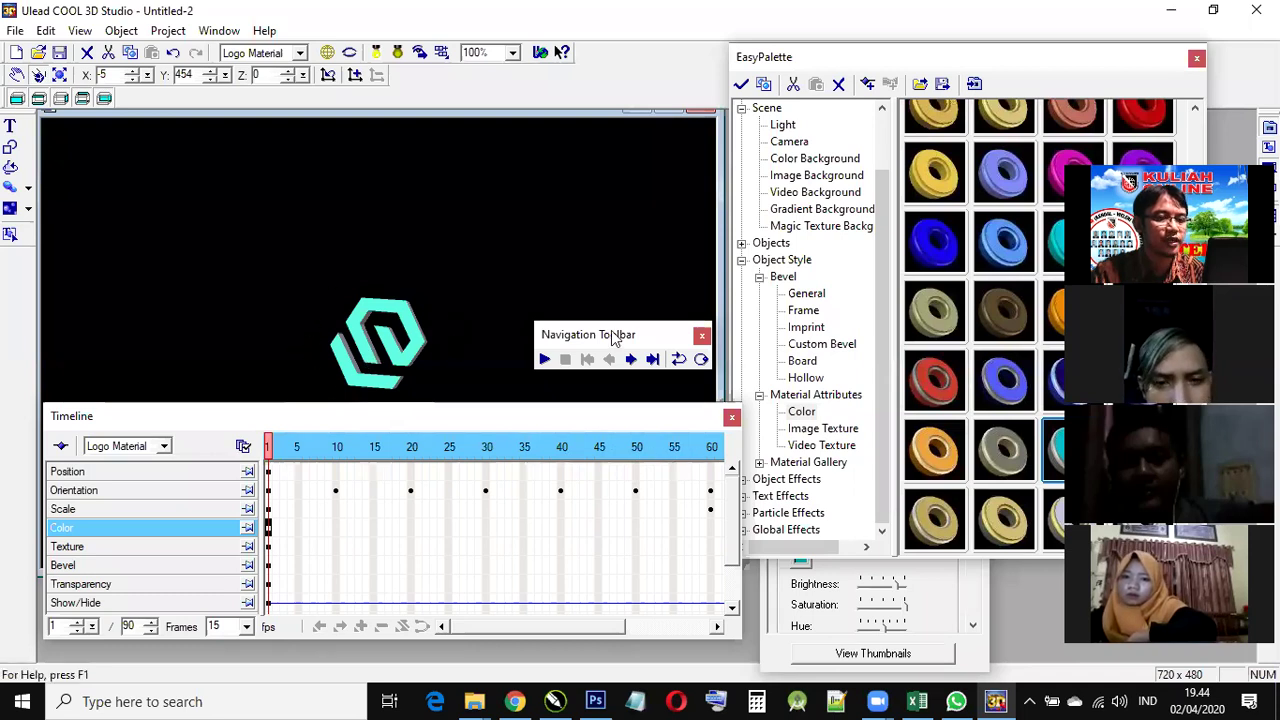
Step: Apply the gold Color preset to the logo at frame 1
click(938, 179)
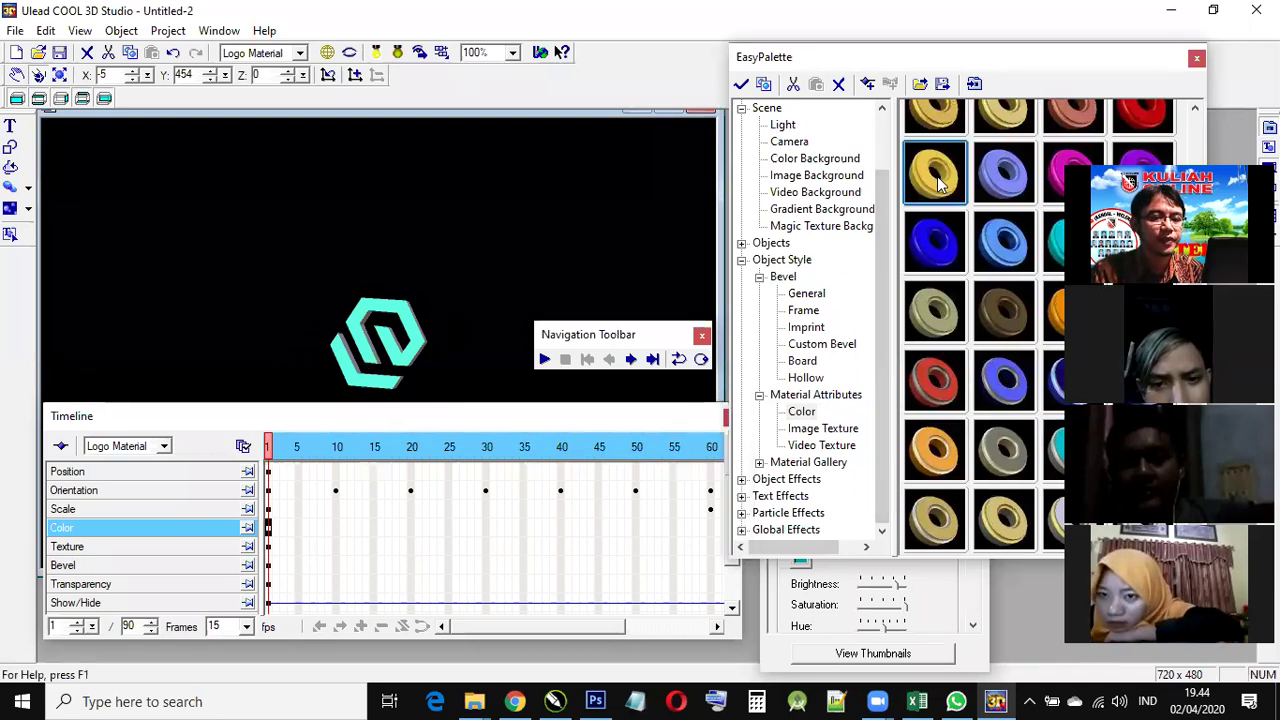
drag(935, 178, 408, 332)
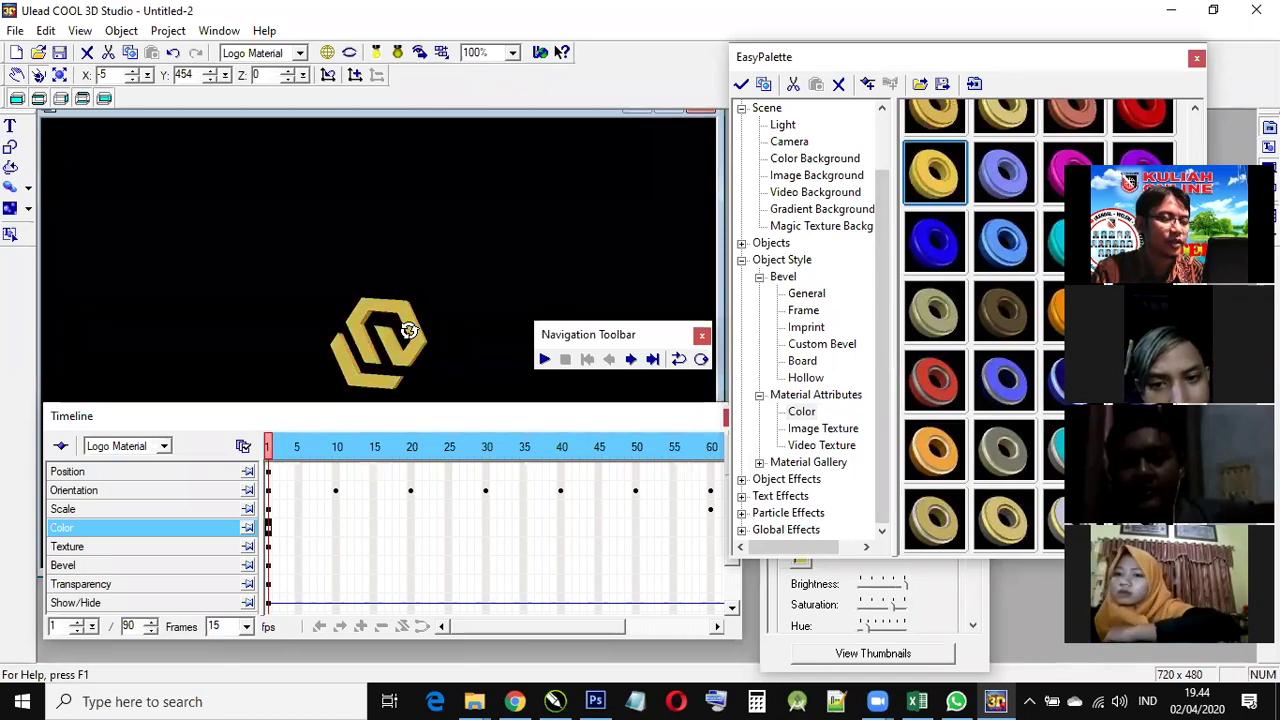
Step: Set the logo's bevel mode to Round at frame 1 and preview the animation
click(978, 588)
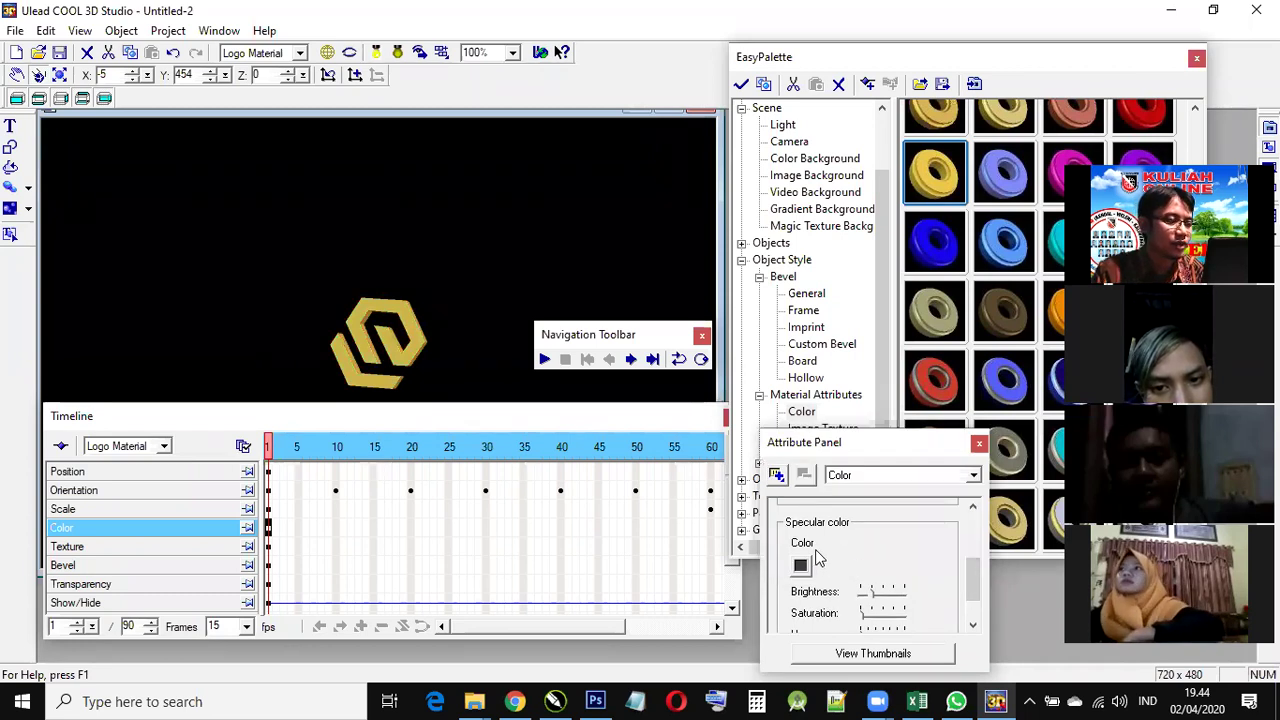
click(98, 566)
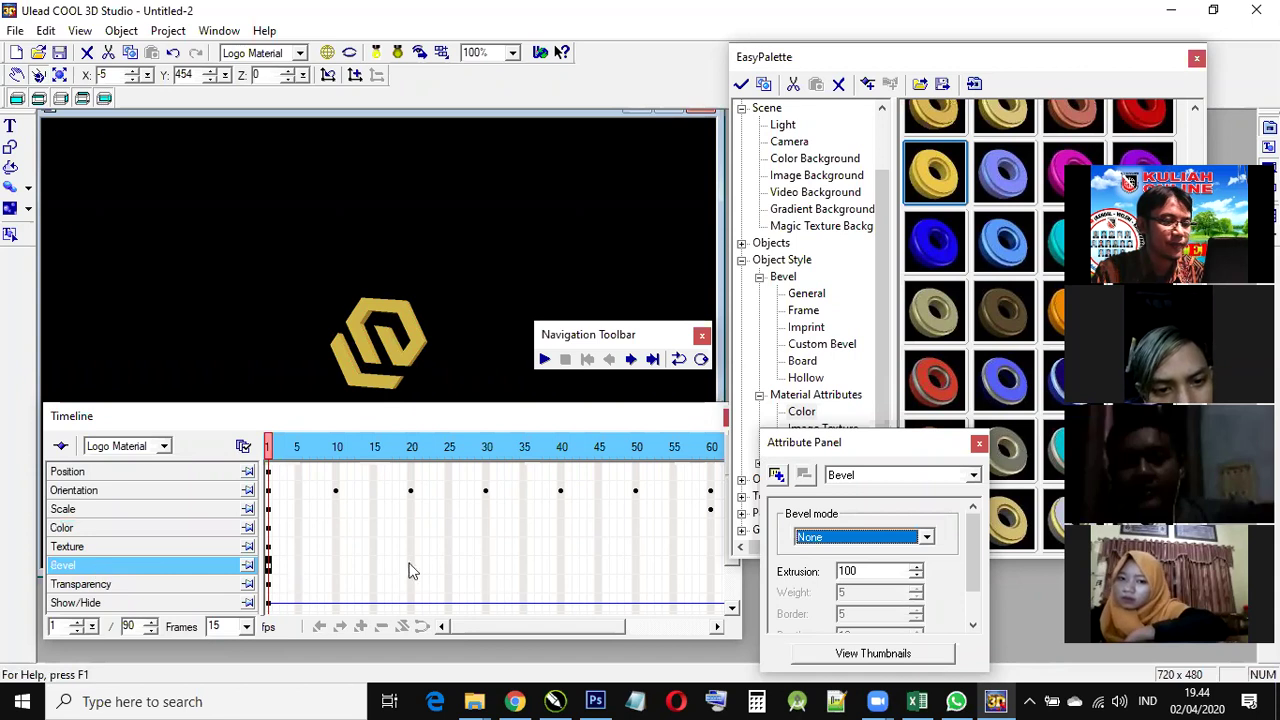
click(973, 477)
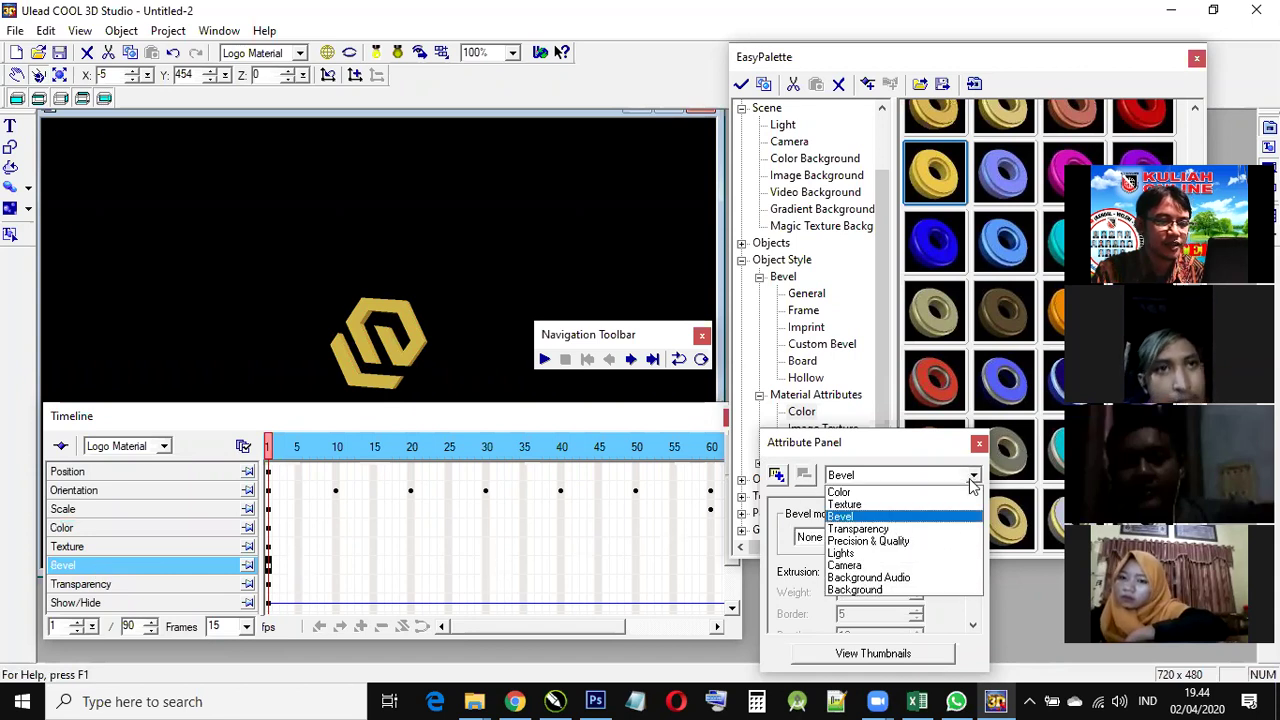
click(843, 516)
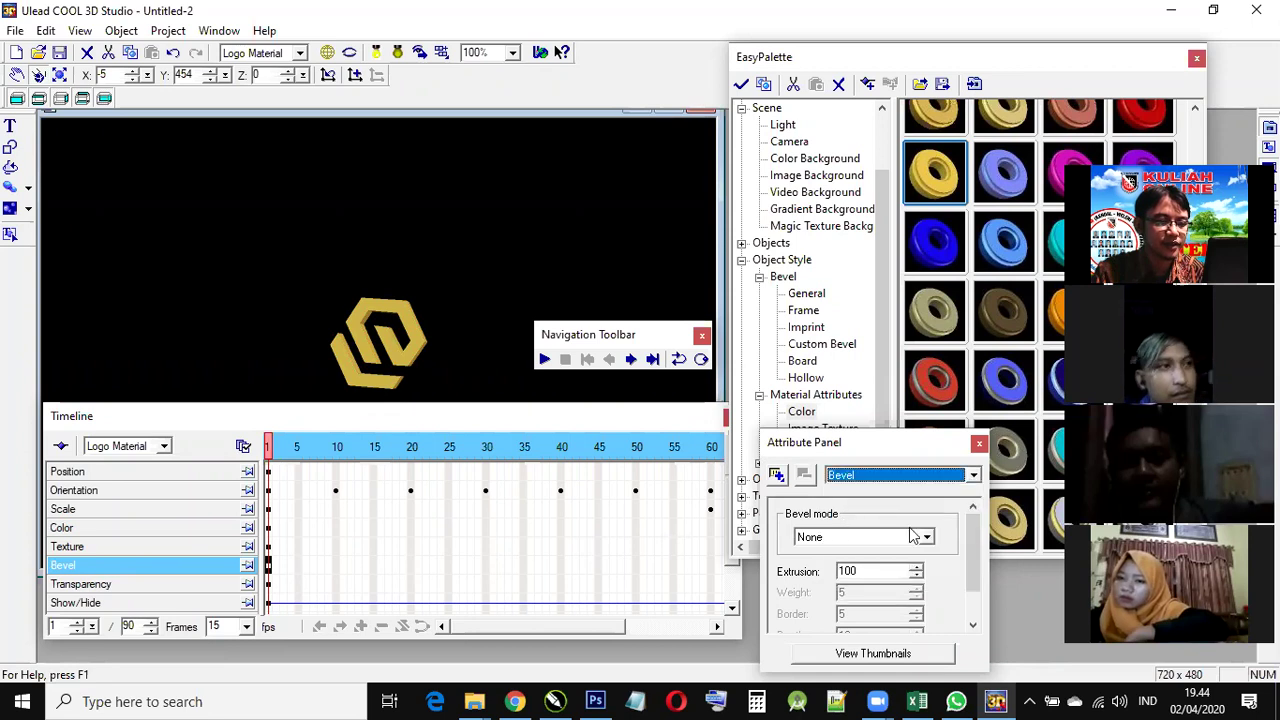
click(927, 539)
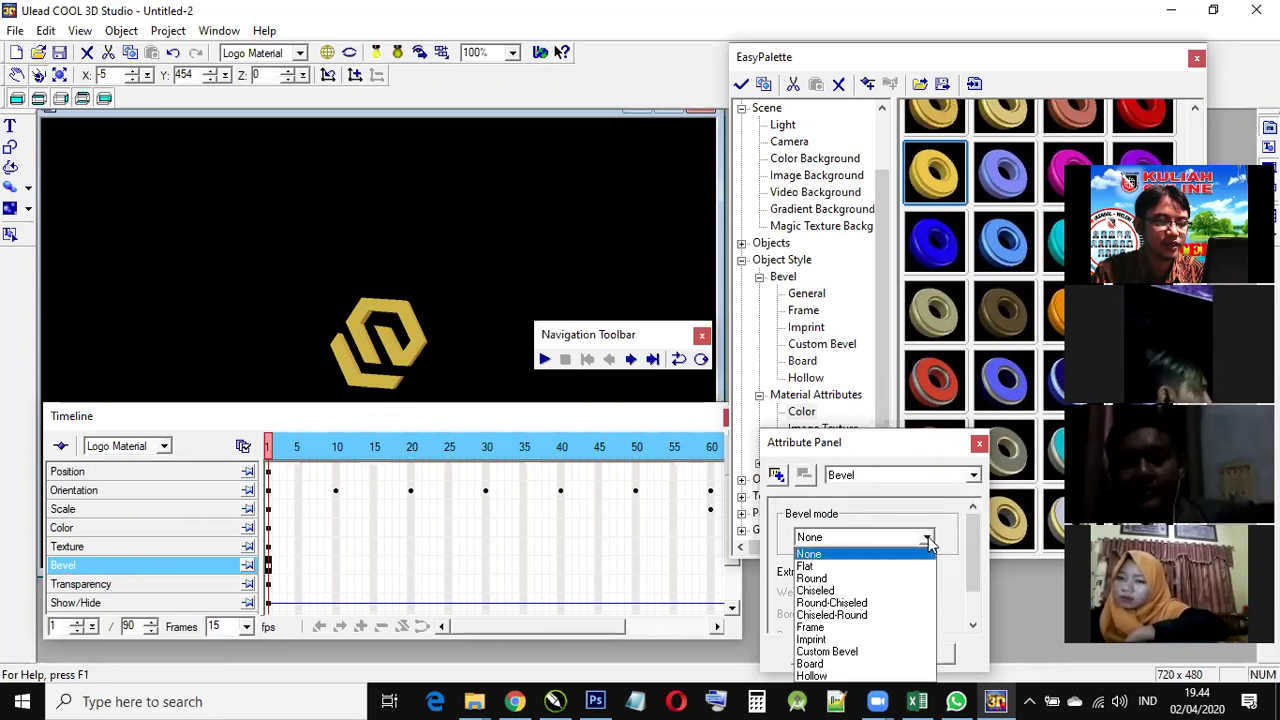
click(877, 580)
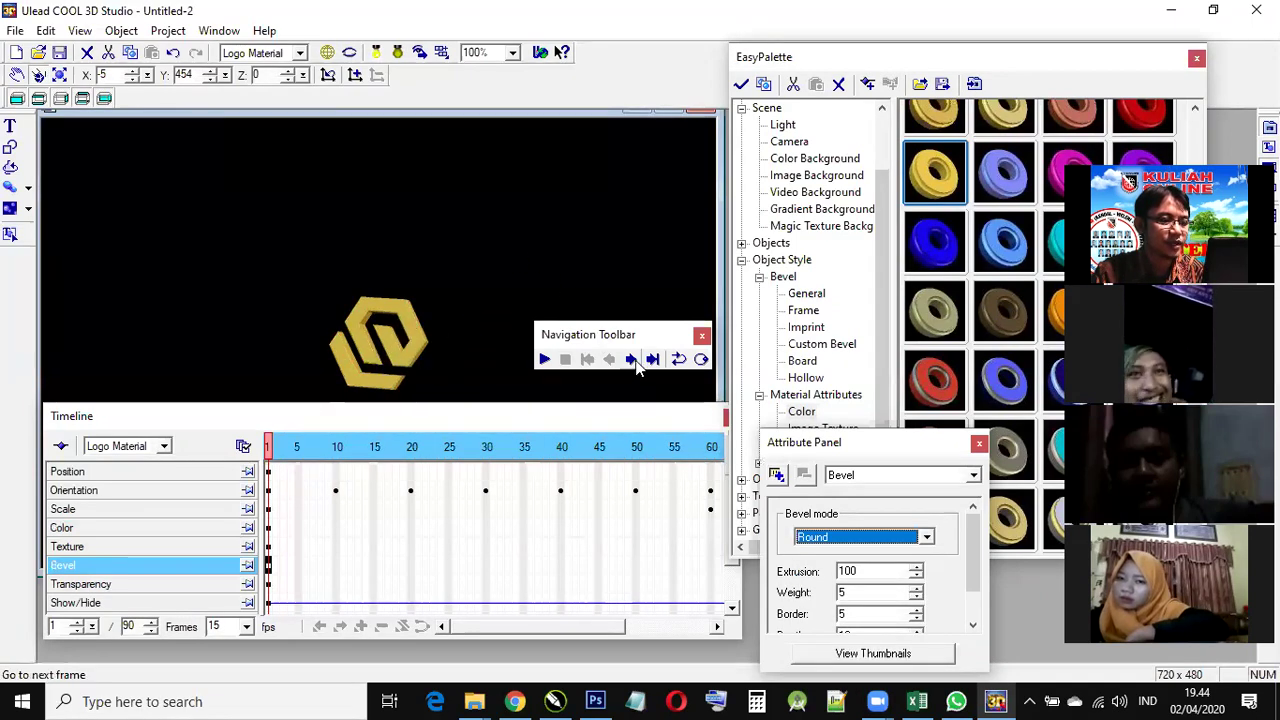
click(545, 360)
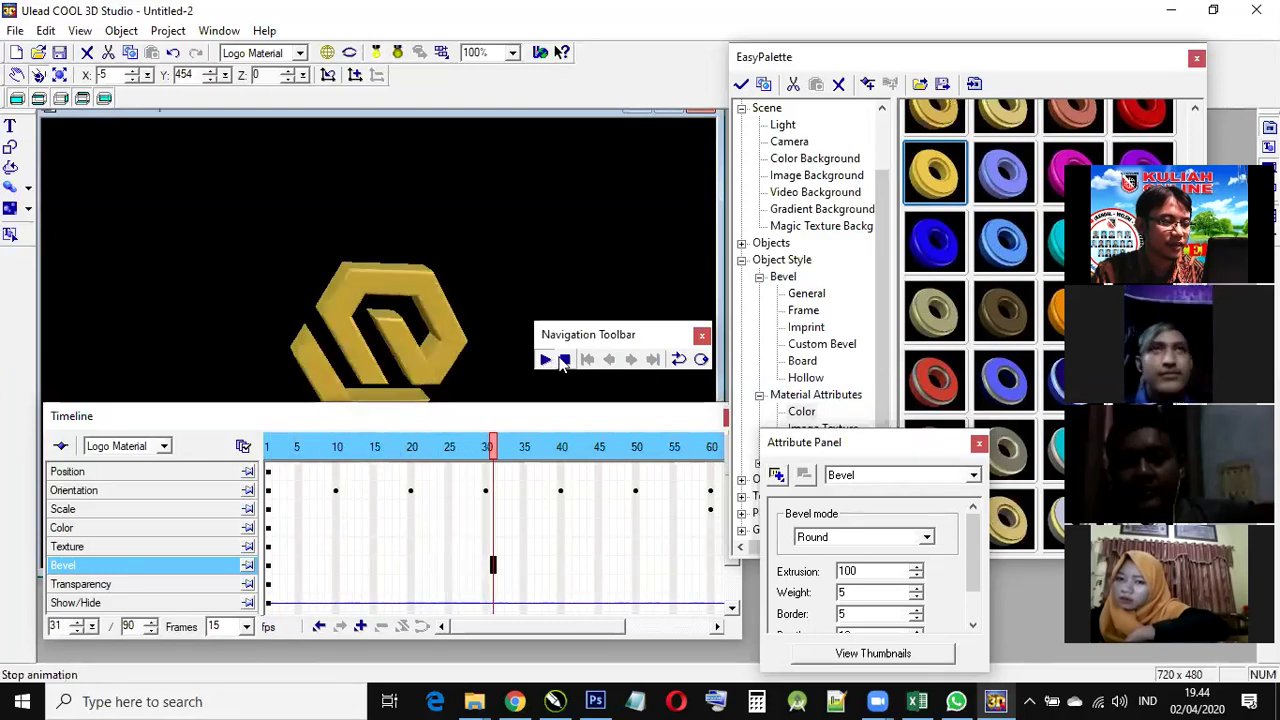
click(563, 360)
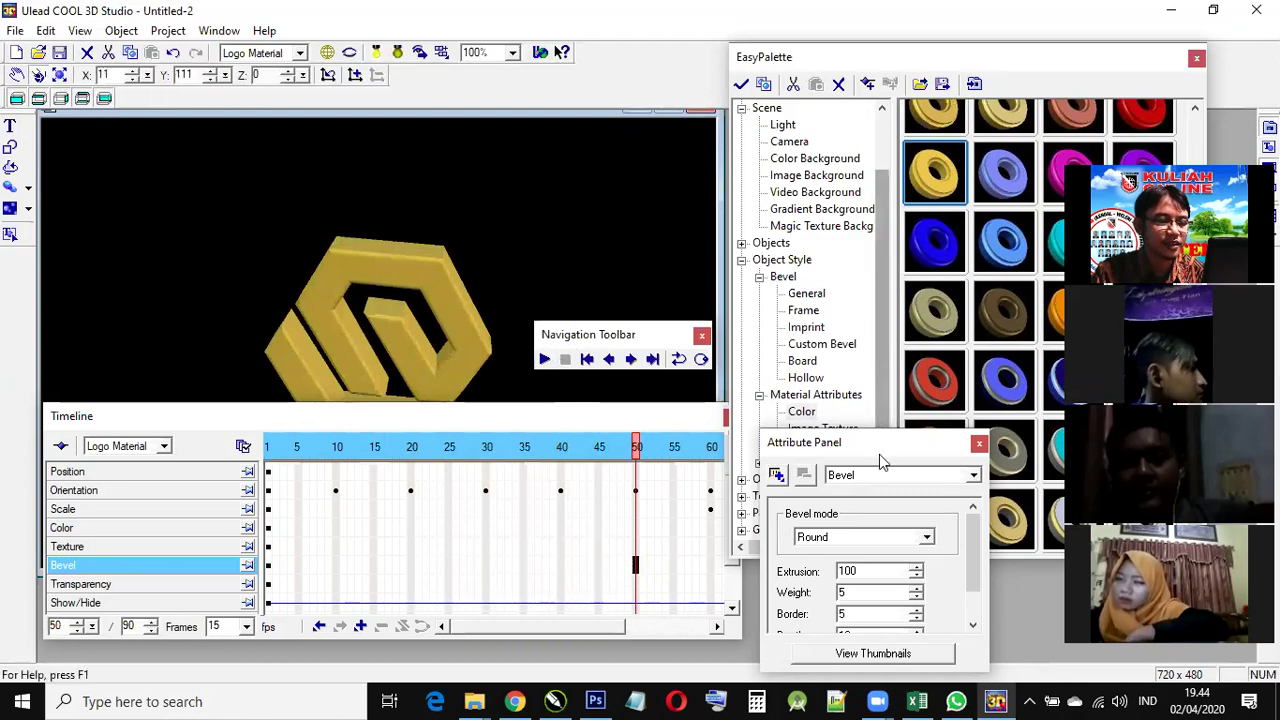
Step: Move the Attribute Panel clear of the EasyPalette and show the General bevel presets under Object Style
drag(879, 450, 879, 502)
scroll(885, 368, up, 2)
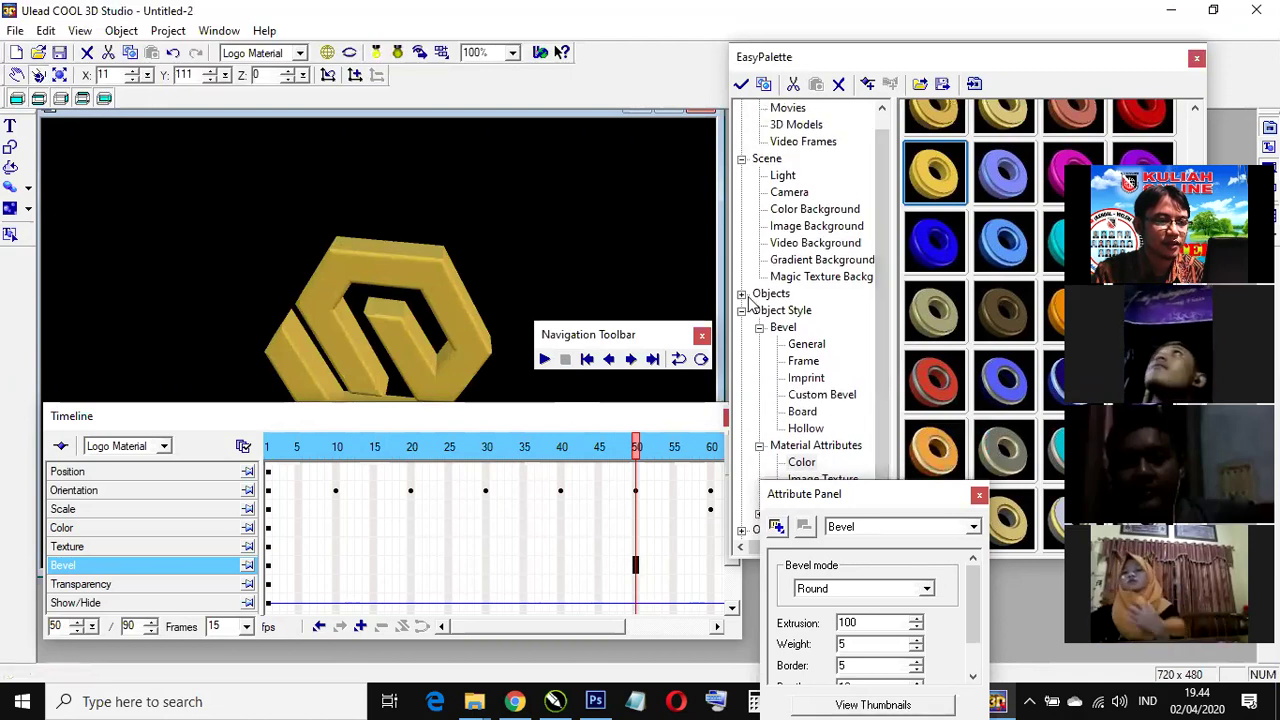
click(742, 294)
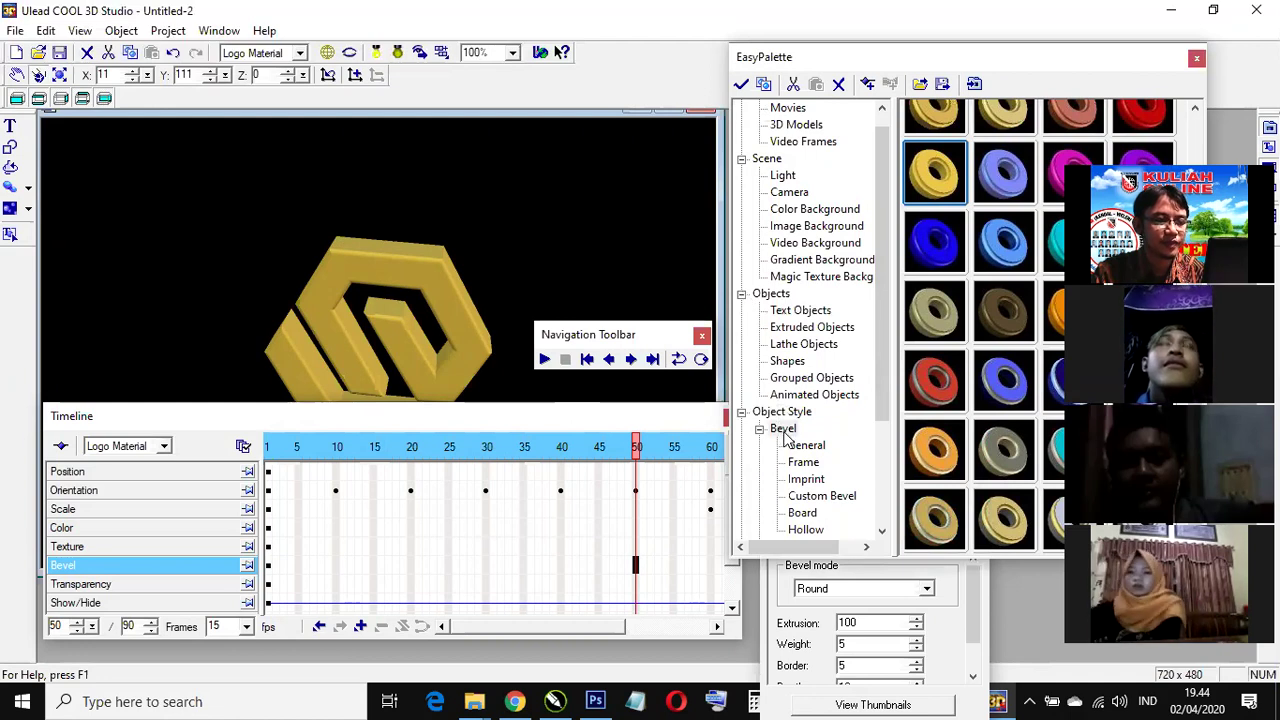
click(806, 446)
click(944, 282)
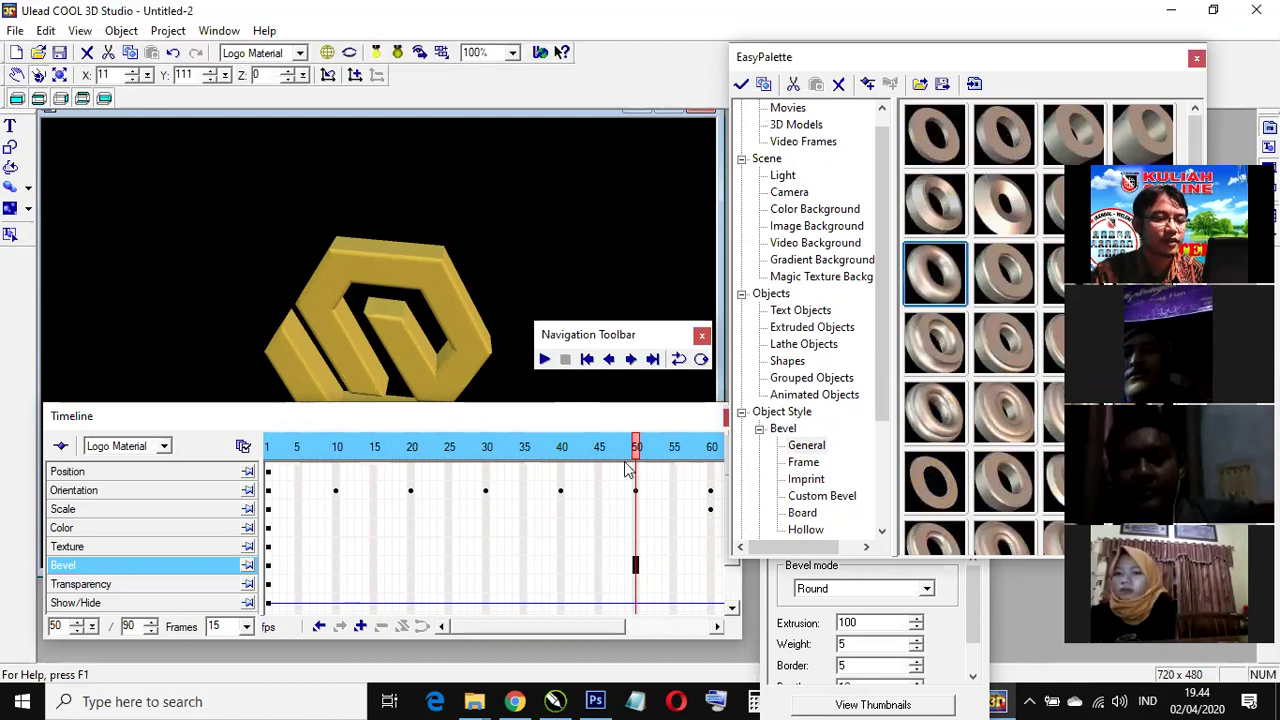
Step: At frame 1, apply the Flat bevel preset with extrusion 100, weight 10 and border 50, and preview the animation twice
drag(634, 456, 270, 452)
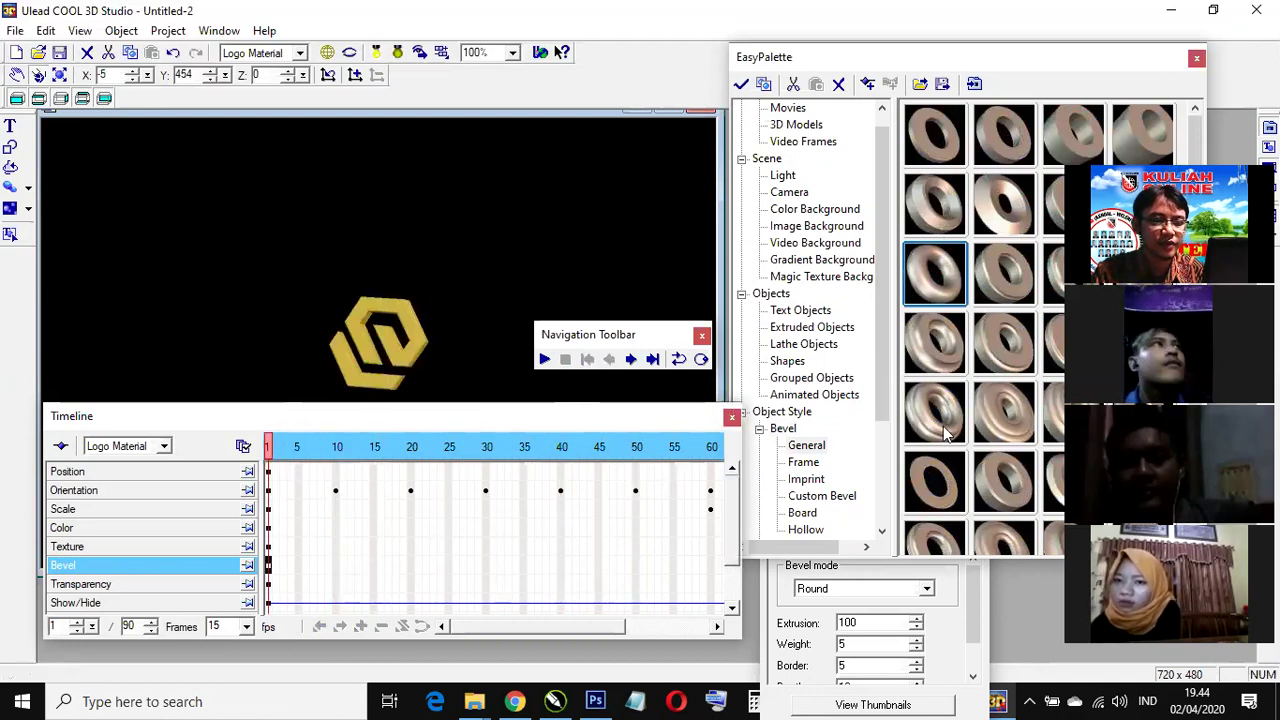
click(944, 430)
click(935, 224)
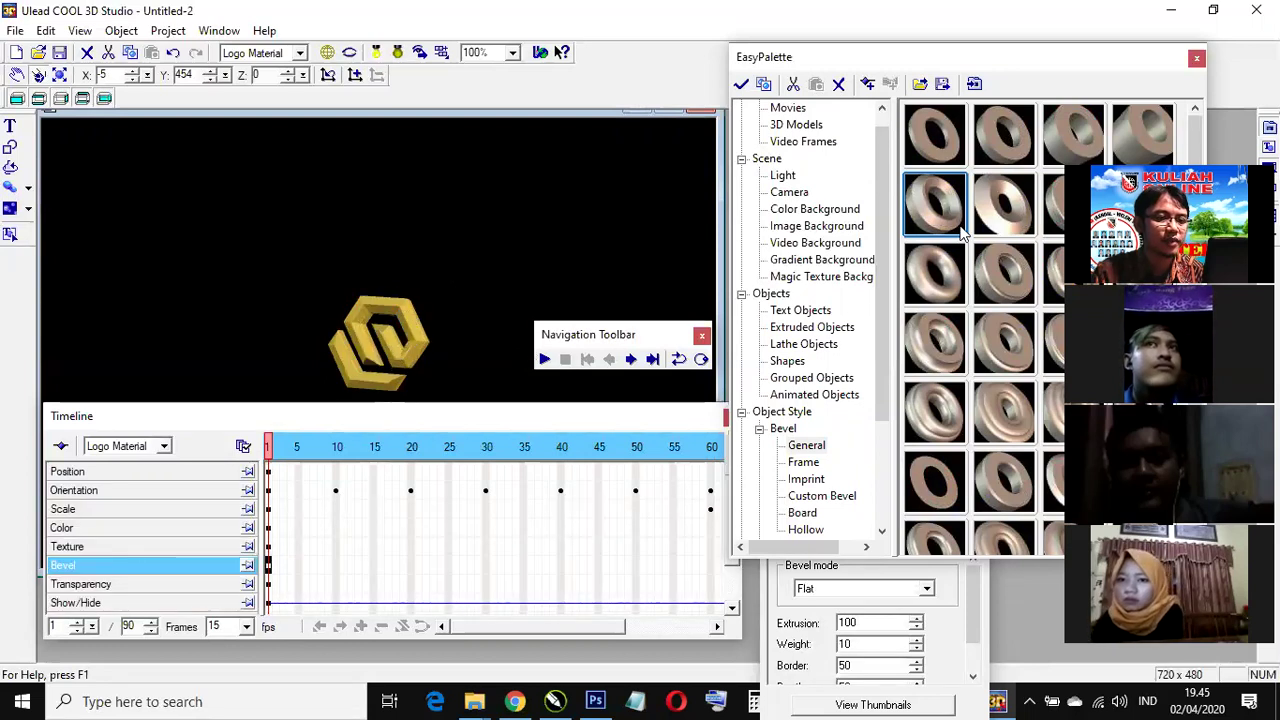
click(546, 360)
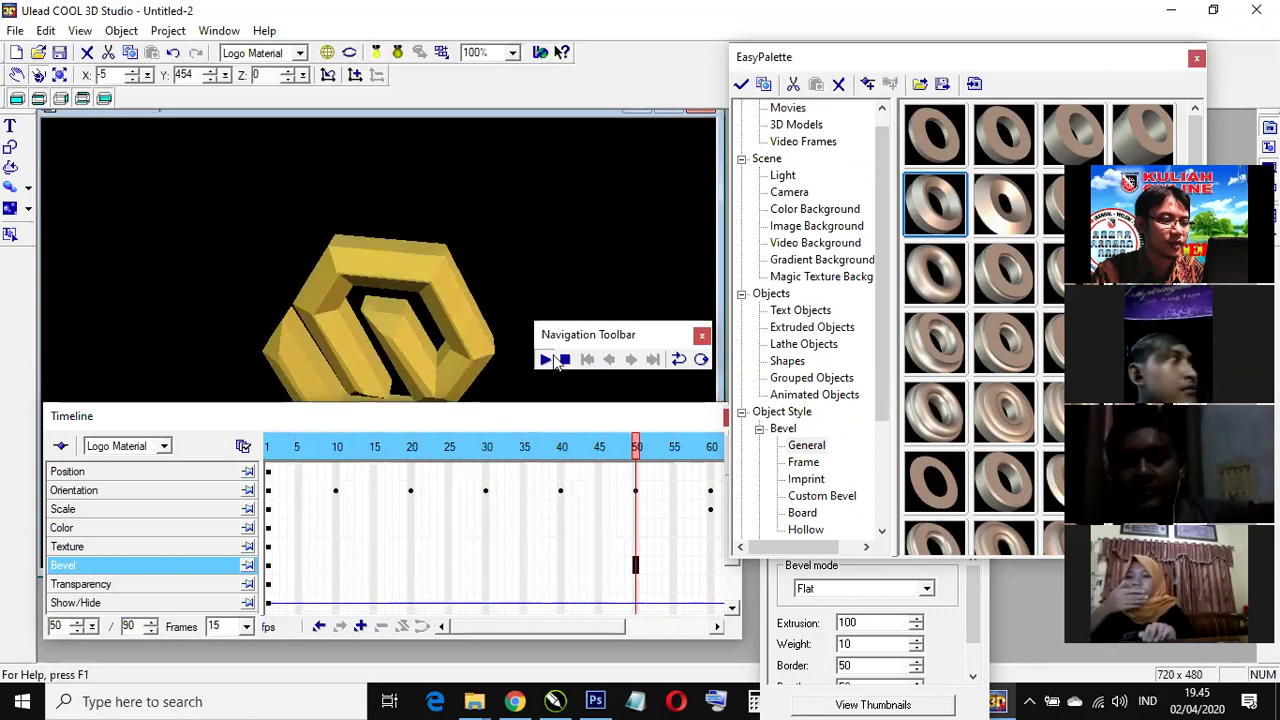
click(565, 360)
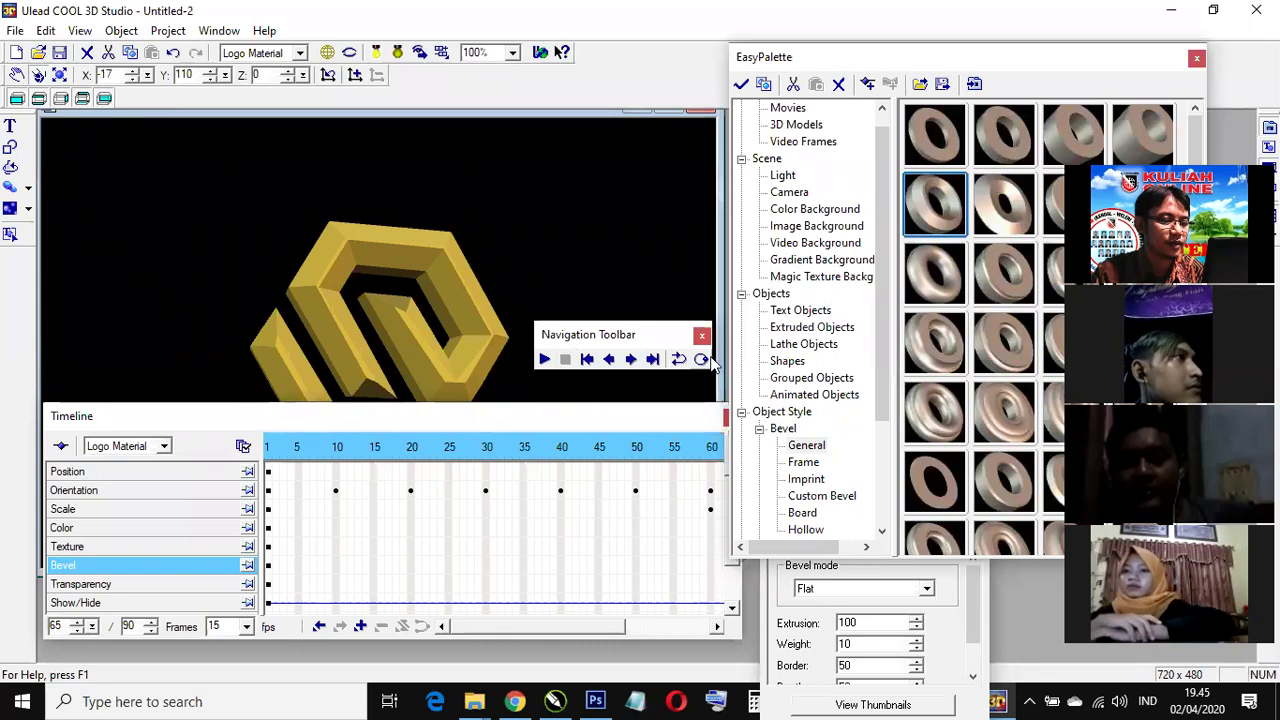
click(545, 360)
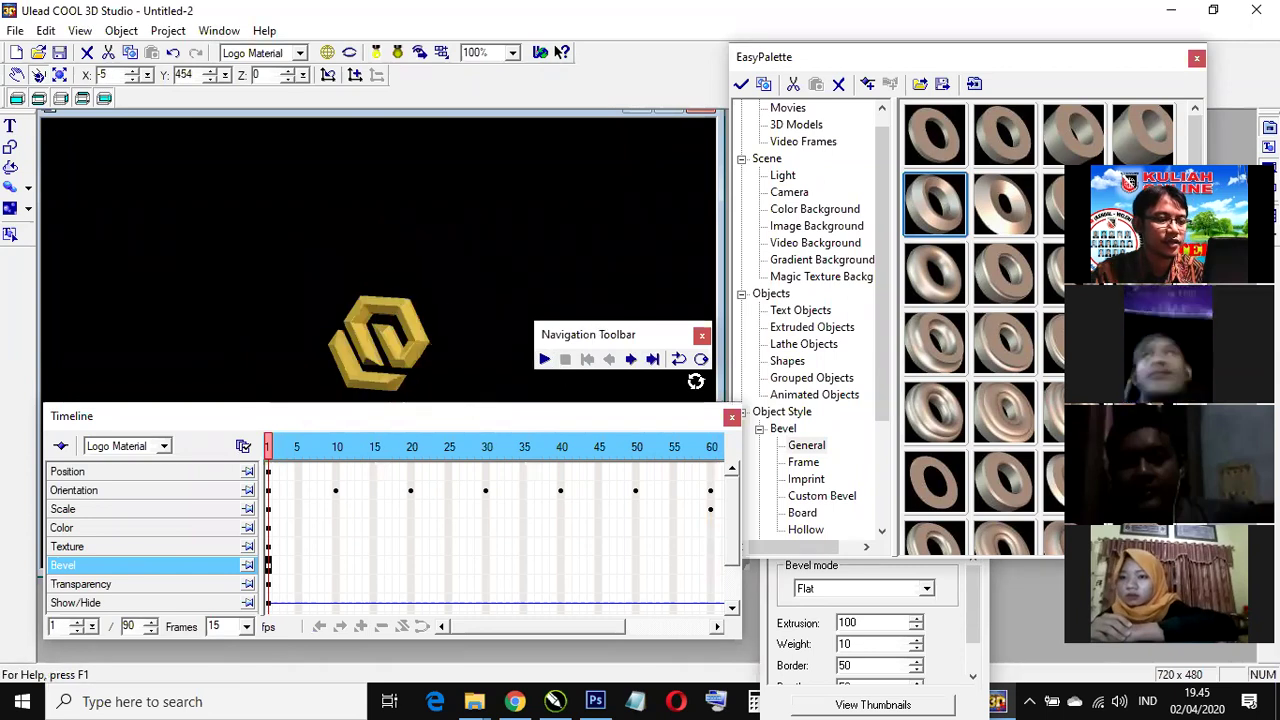
Step: Try a Round-Chiseled preset, apply the Flat bevel preset with extrusion 10, weight 19 and border 22, and preview it, returning to frame 1
click(997, 350)
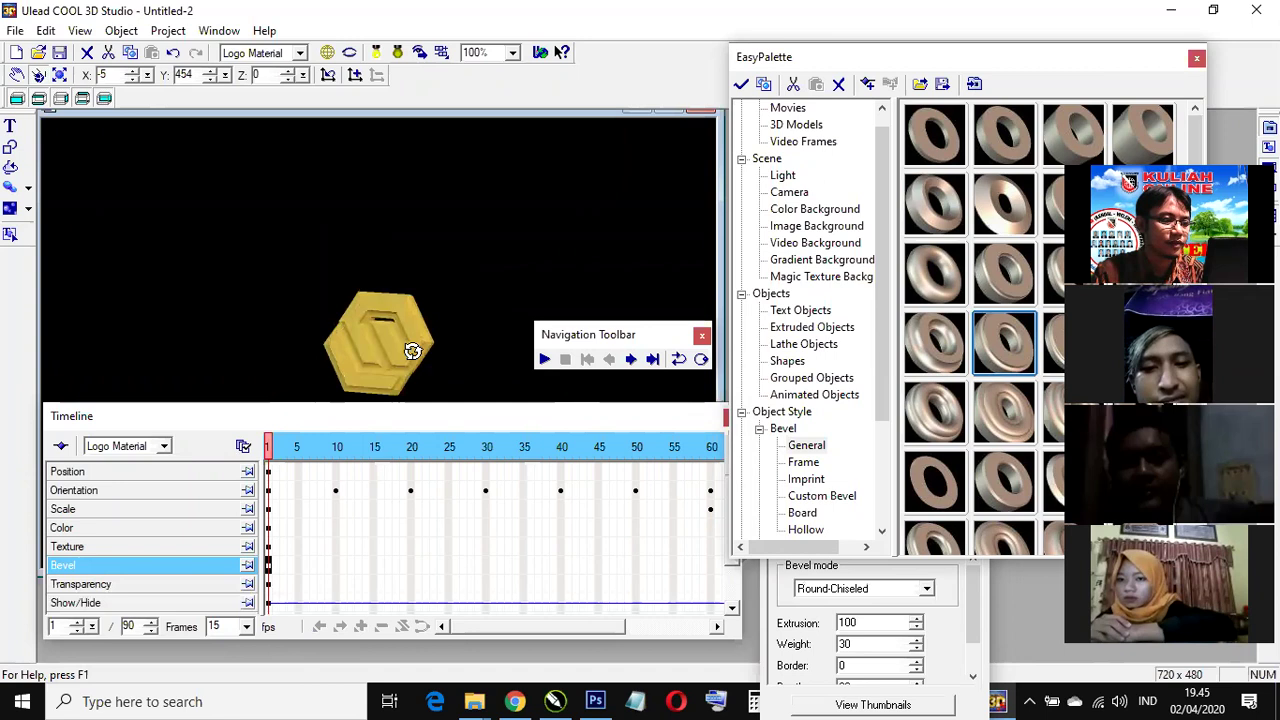
click(1060, 487)
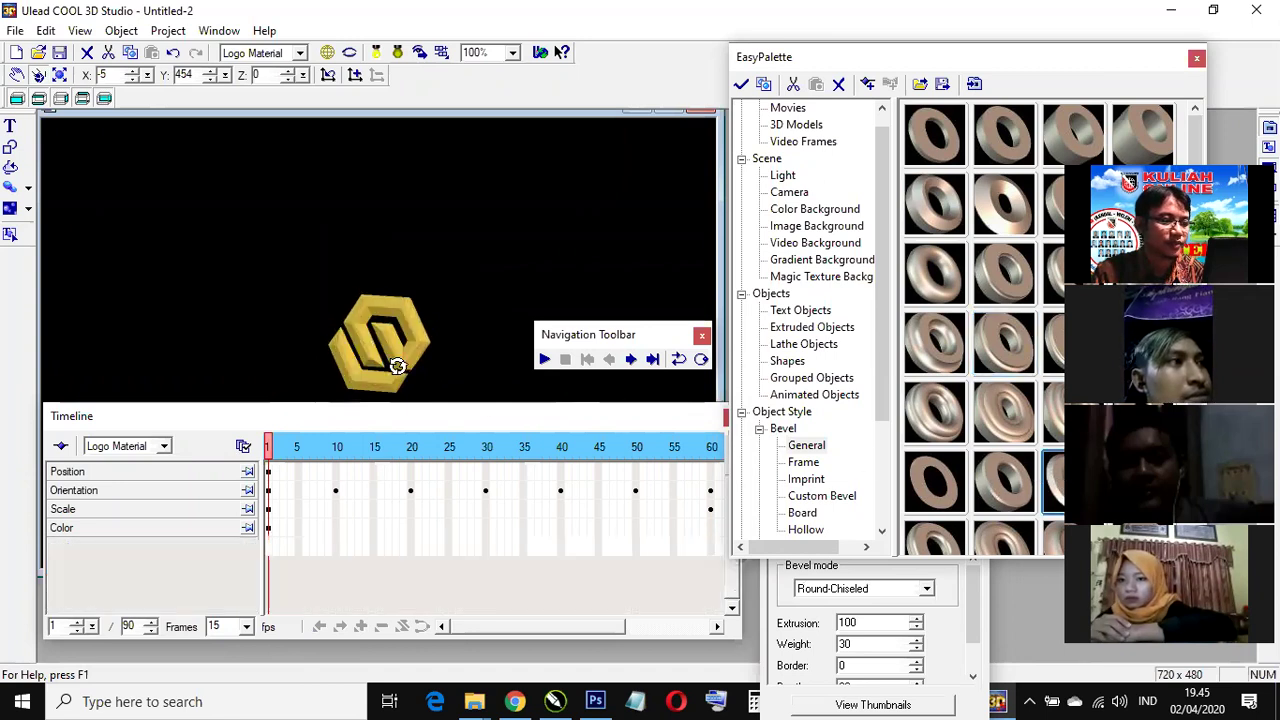
click(543, 362)
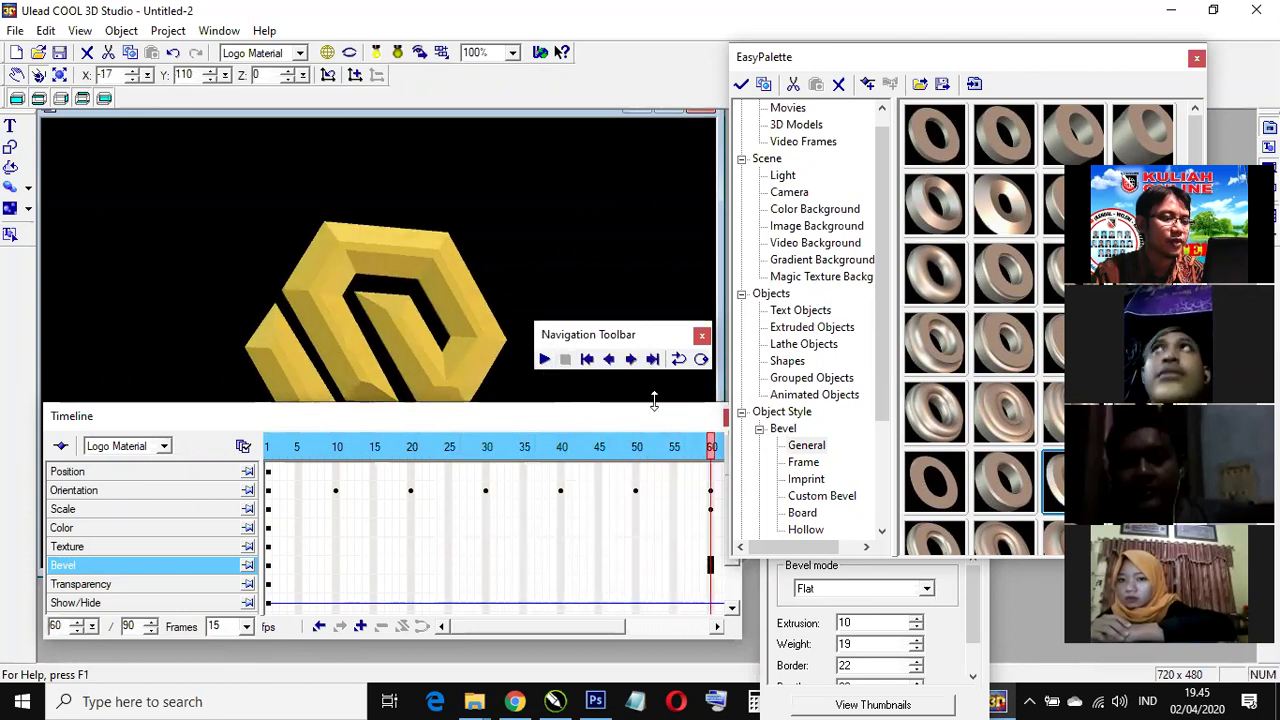
drag(710, 447, 268, 447)
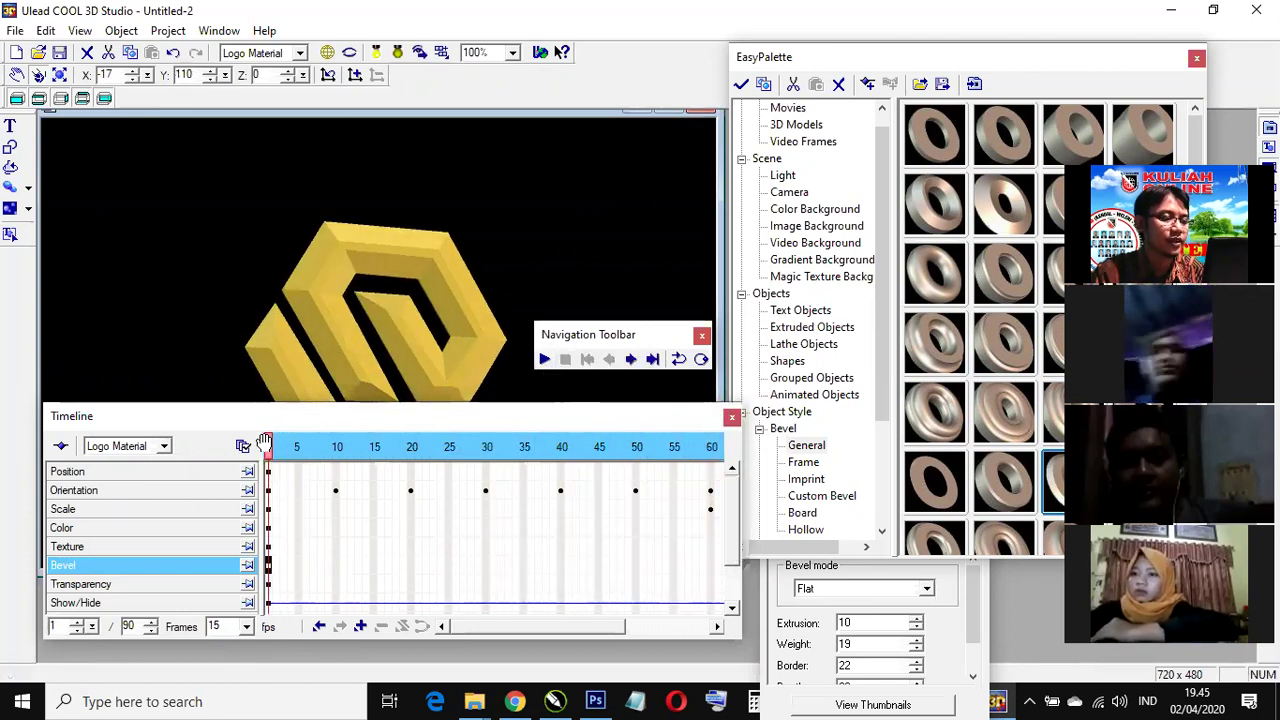
Step: Try the Chiseled and Round-Chiseled bevel modes on the logo at frame 1, and set the mode to Frame
click(958, 586)
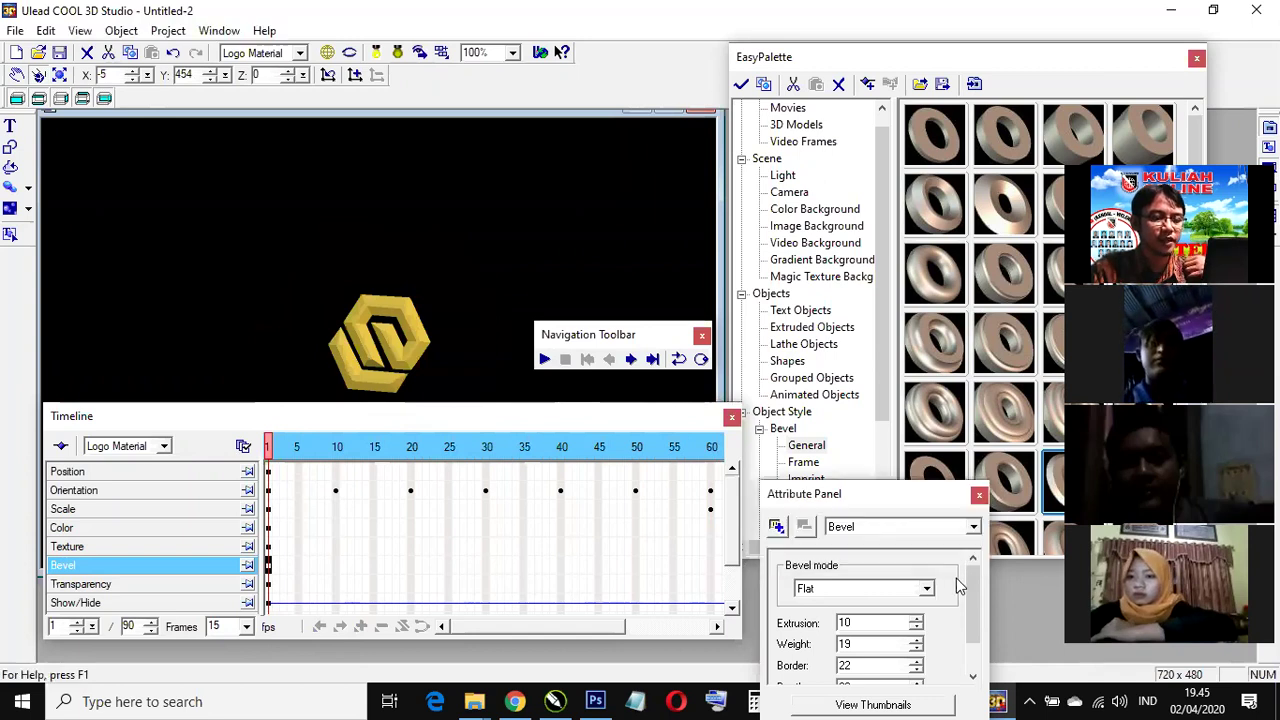
click(922, 587)
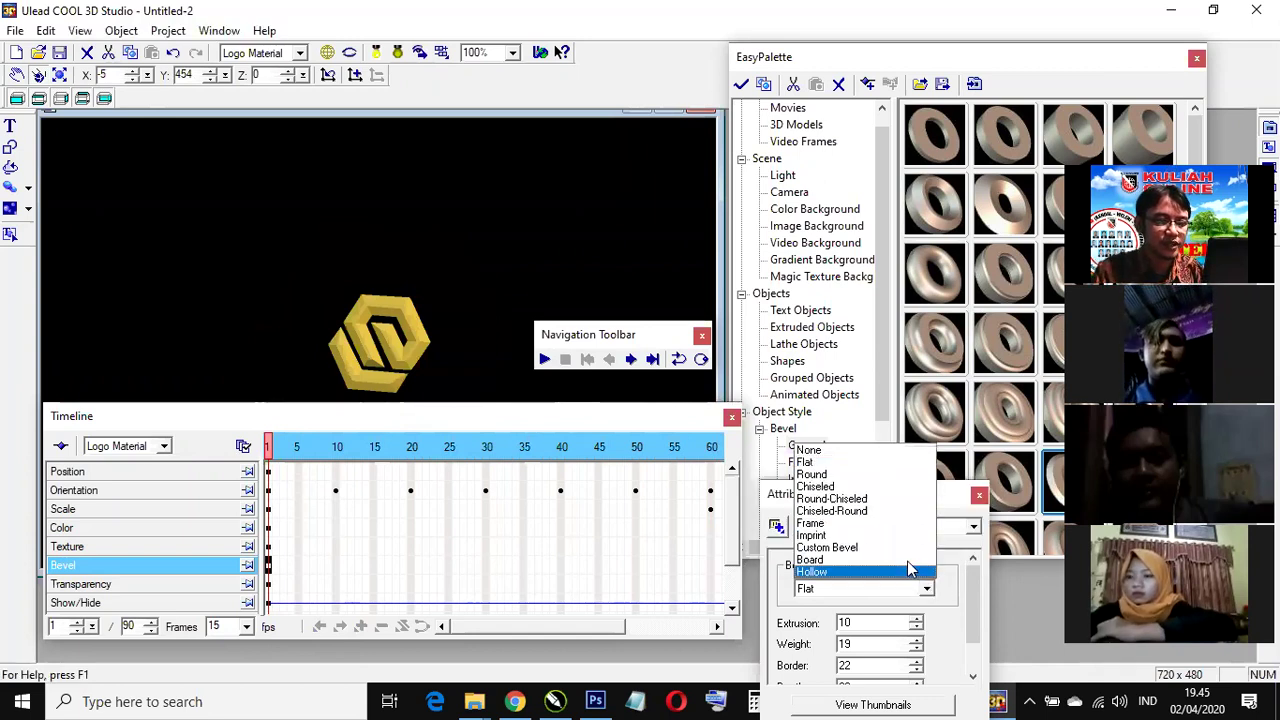
click(848, 481)
click(926, 588)
click(866, 496)
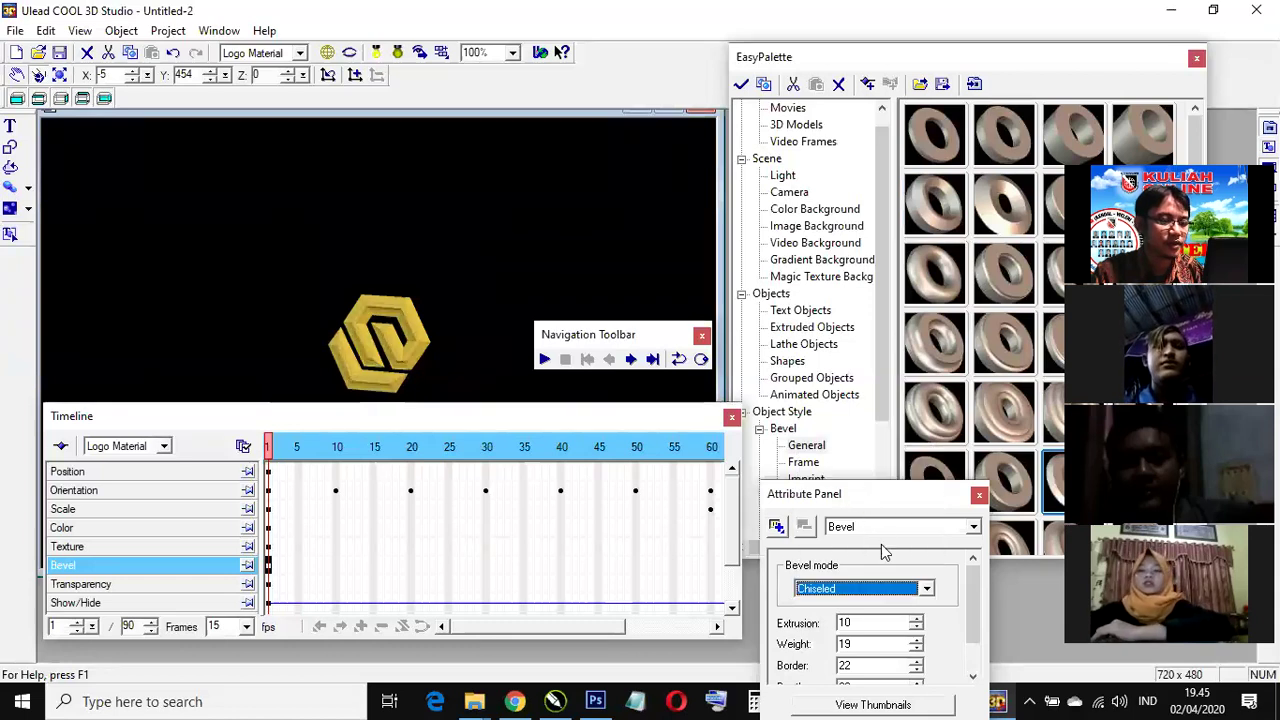
click(926, 588)
click(866, 510)
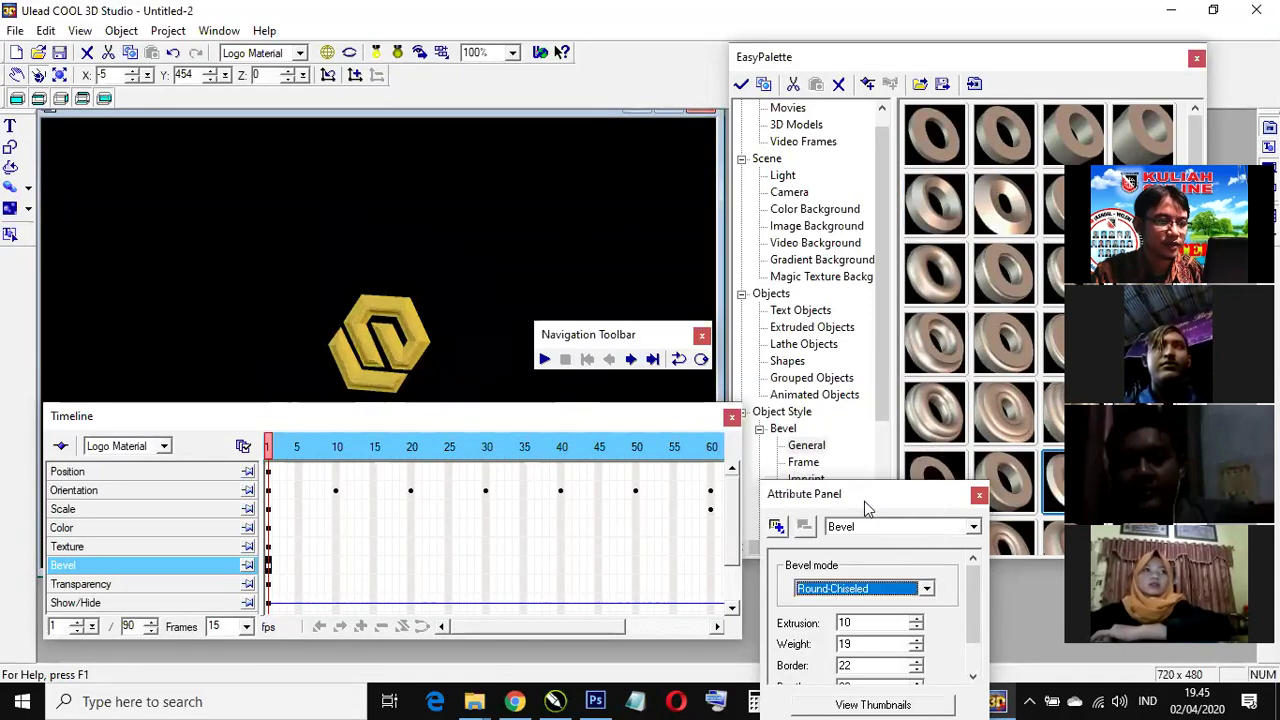
click(897, 592)
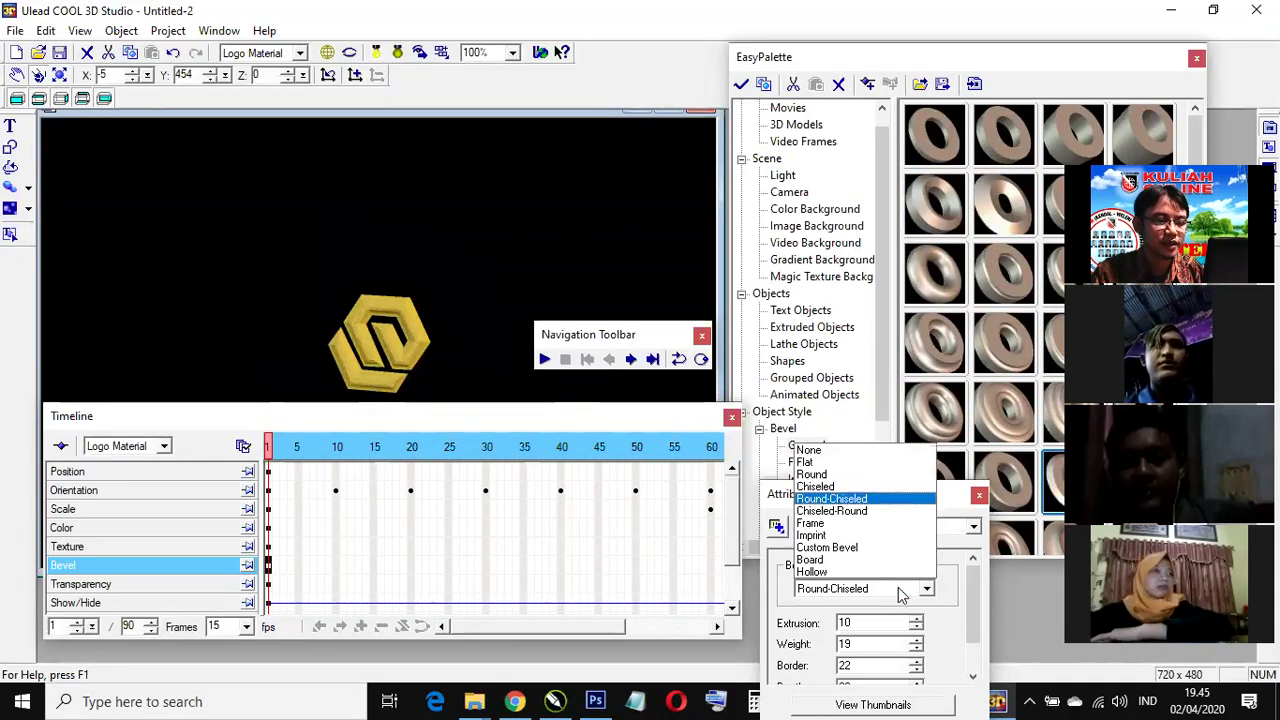
click(865, 528)
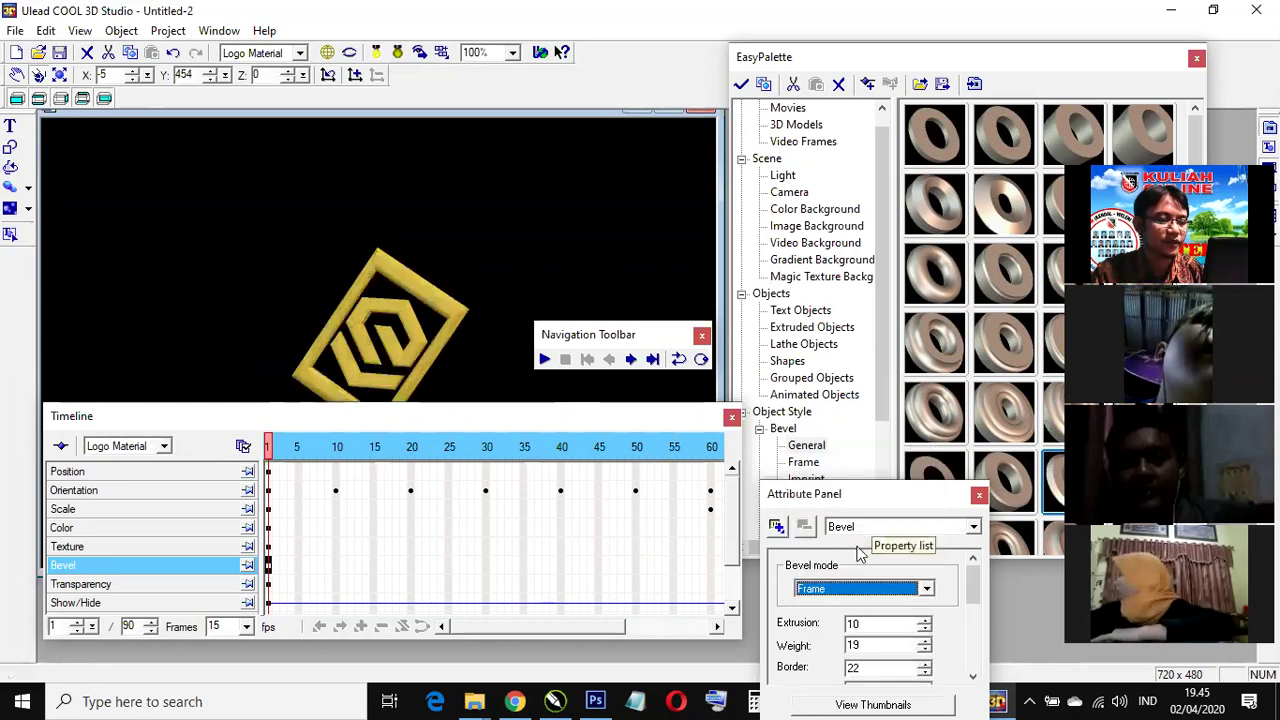
Step: Try the Round bevel mode on the logo, and apply the Round-Chiseled General preset, third in the fourth row
click(883, 592)
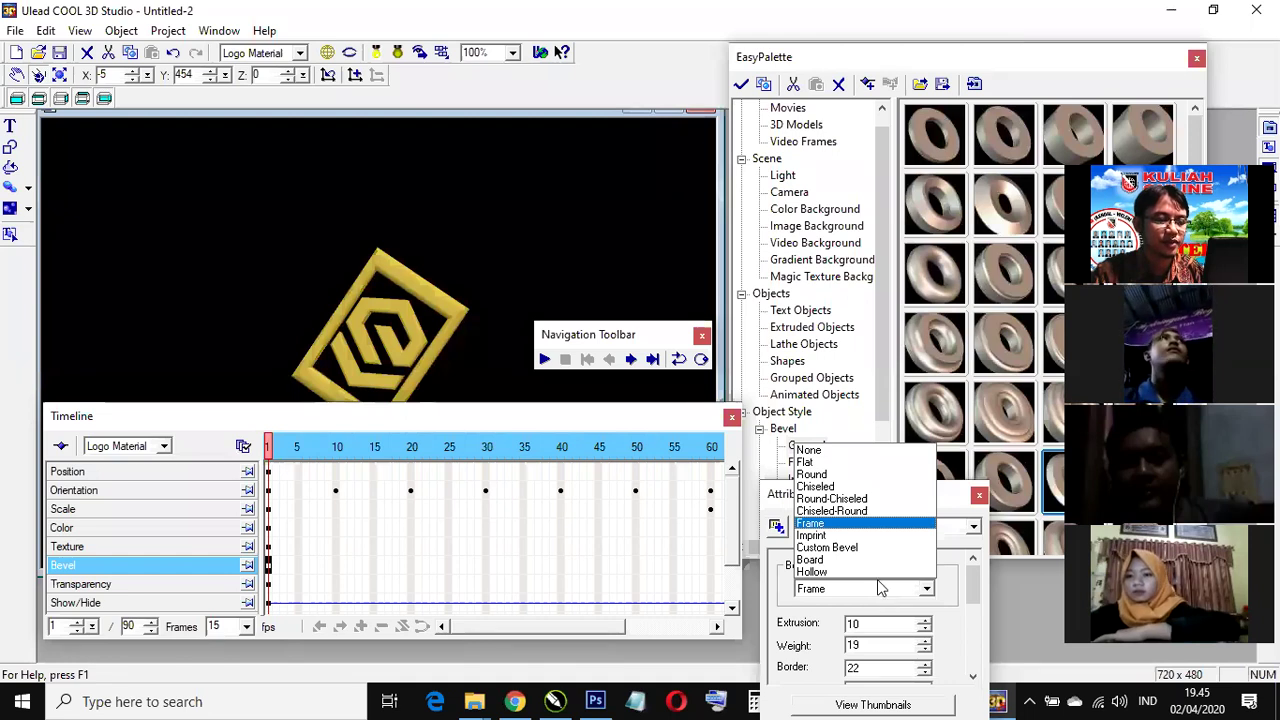
click(843, 475)
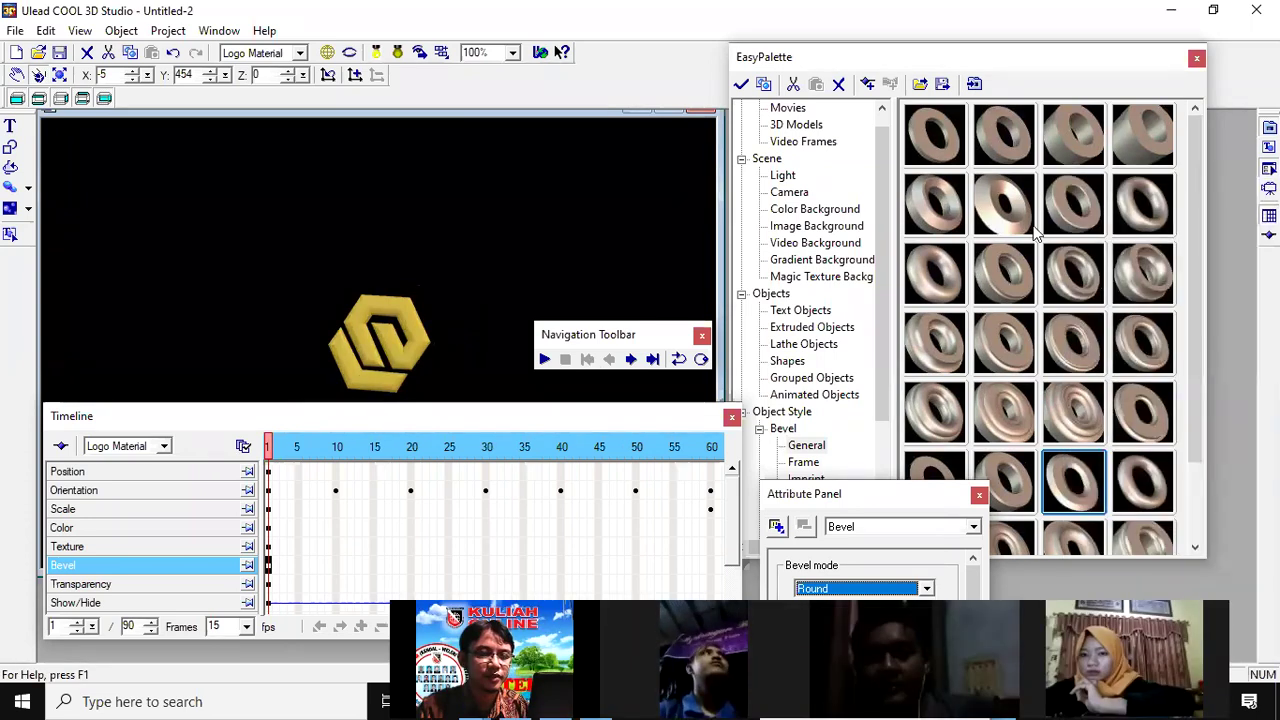
double_click(1048, 345)
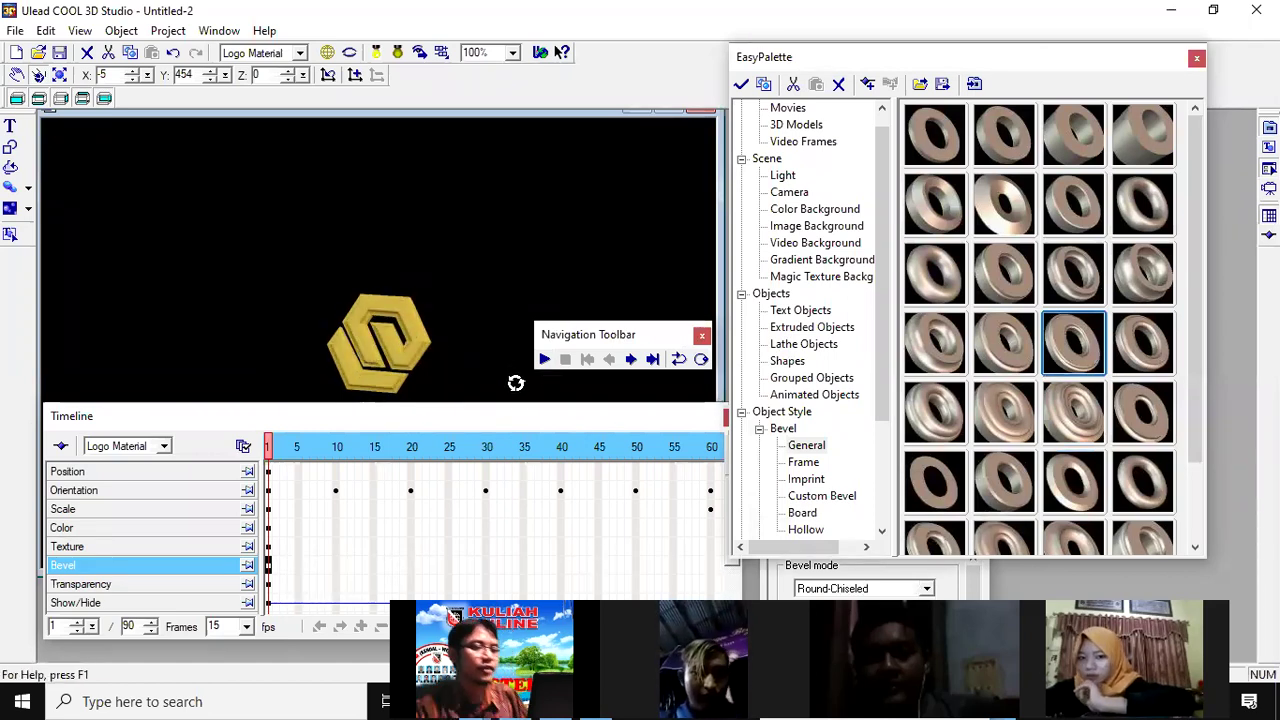
Step: Switch the Attribute Panel to Texture, and show the Image Texture presets under Material Attributes in the EasyPalette
click(986, 578)
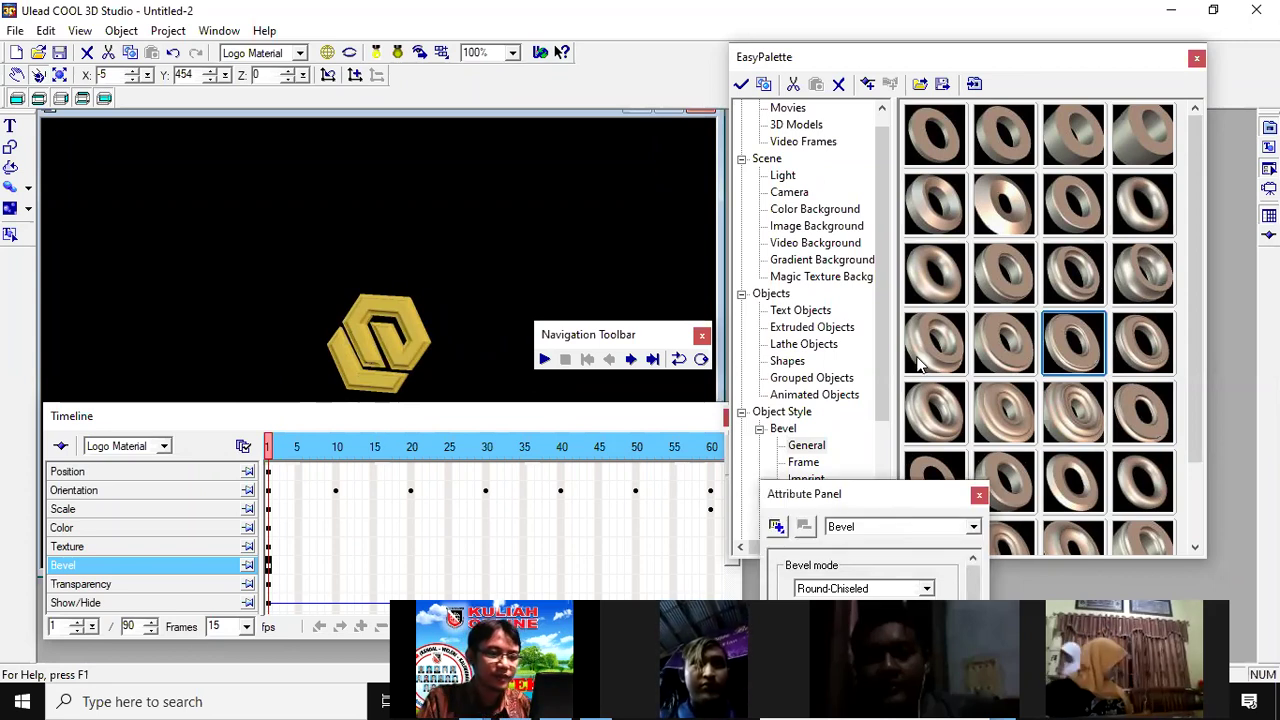
drag(894, 502, 920, 365)
click(999, 390)
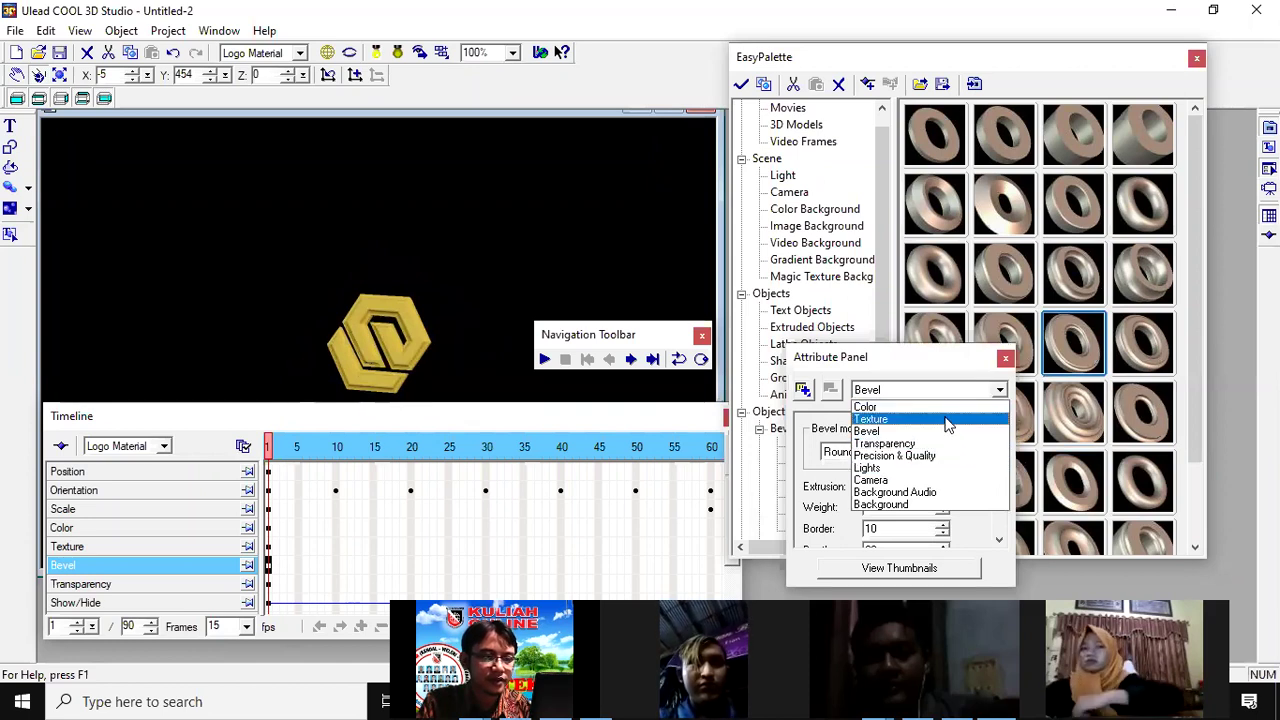
click(960, 419)
drag(916, 362, 1014, 461)
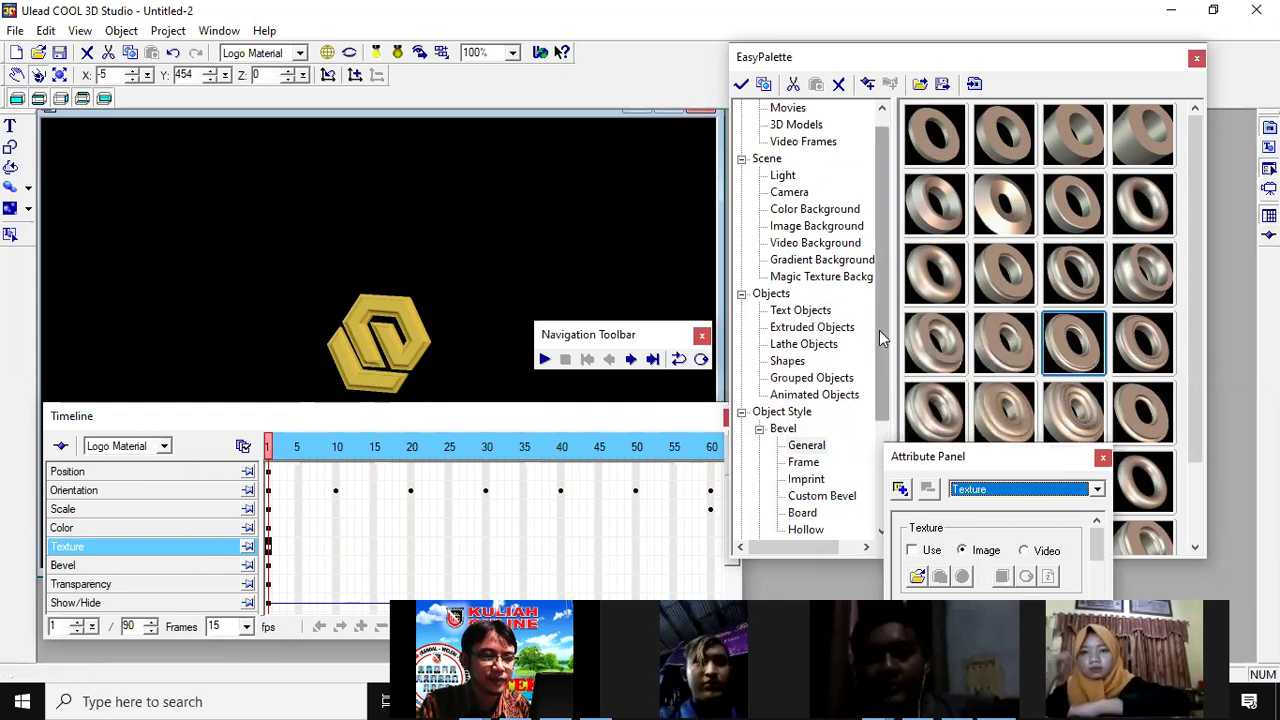
drag(879, 330, 880, 424)
click(836, 447)
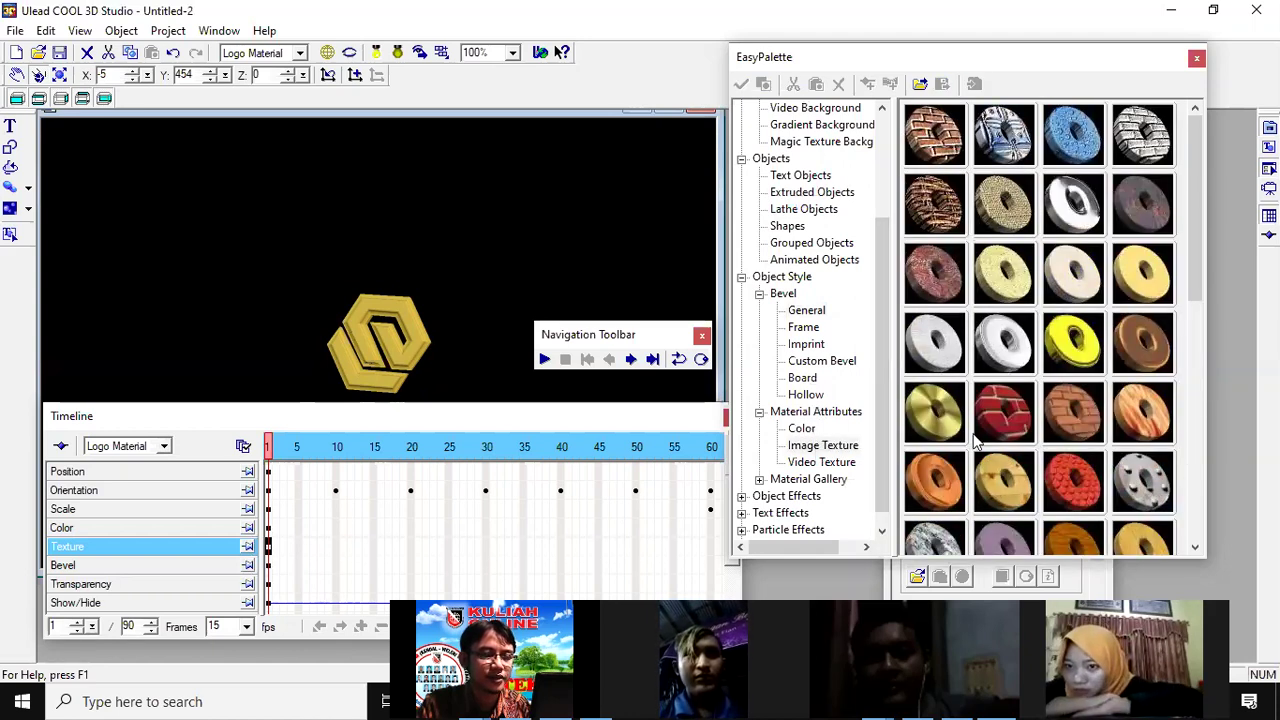
Step: Try the brushed gold, orange wood grain, light knotty wood and rough dark brown image textures on the logo
click(941, 428)
drag(923, 416, 383, 351)
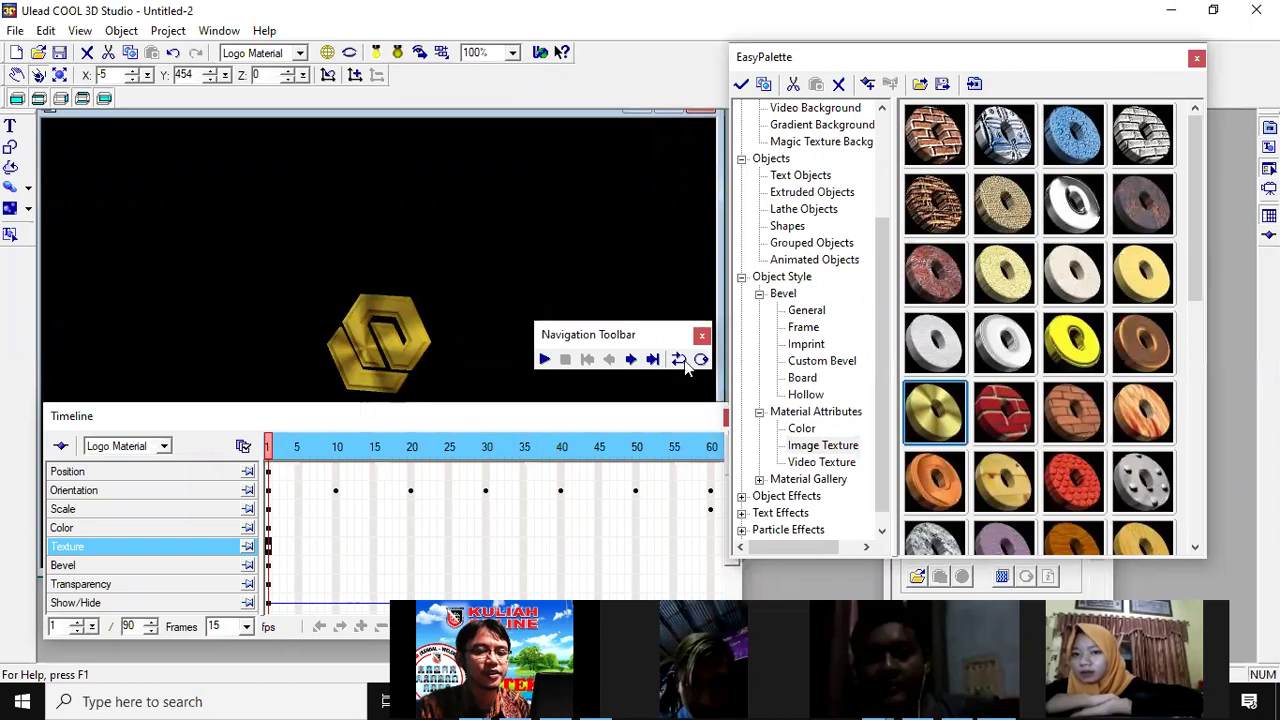
click(1062, 422)
click(1128, 420)
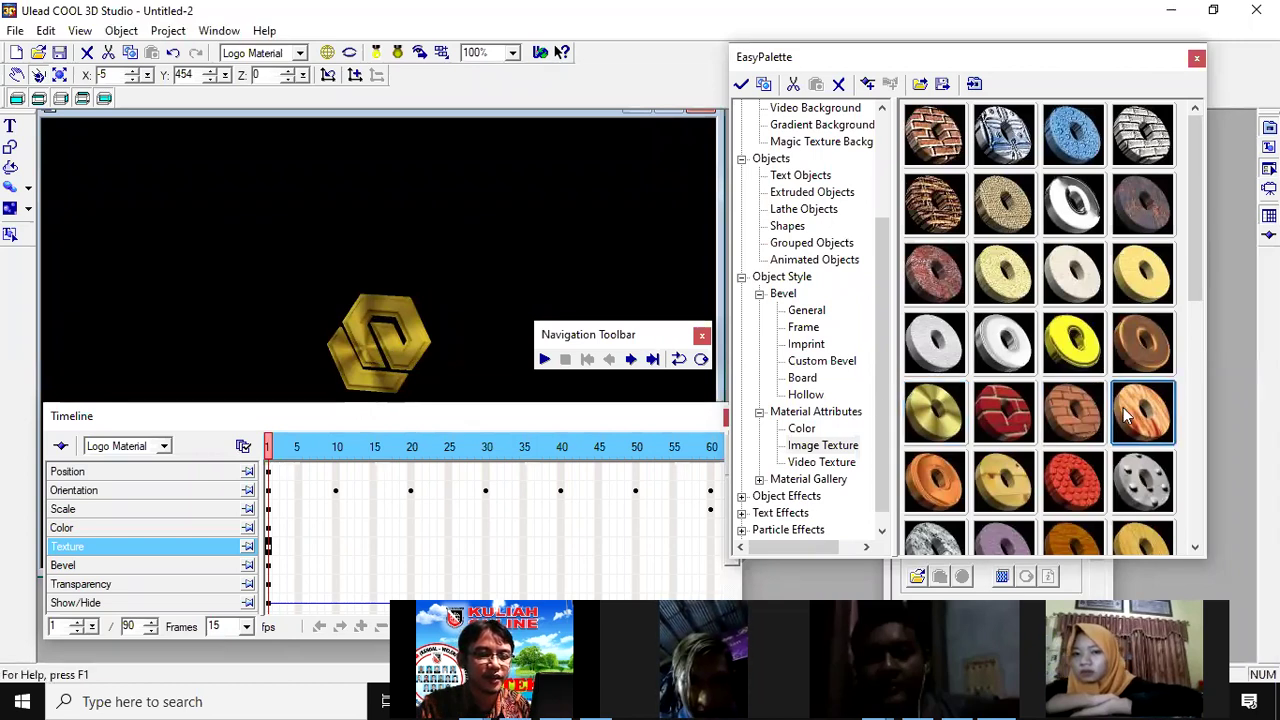
drag(1050, 420, 430, 326)
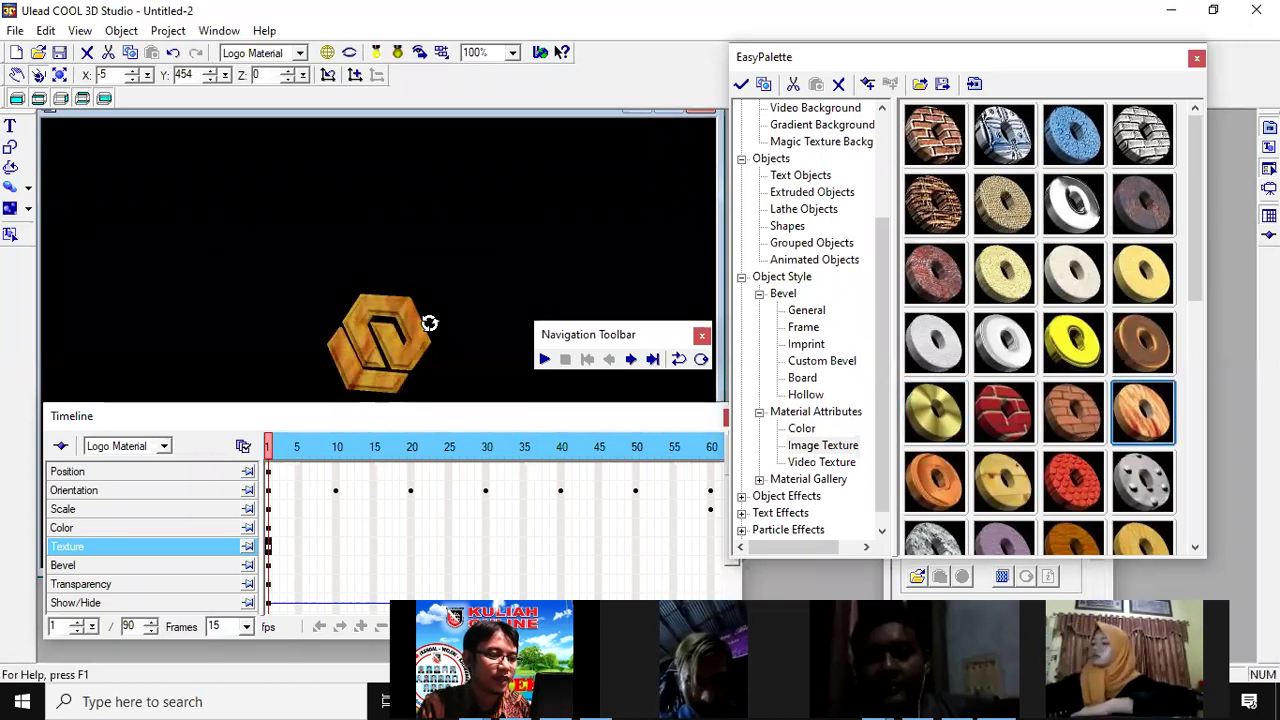
click(1002, 479)
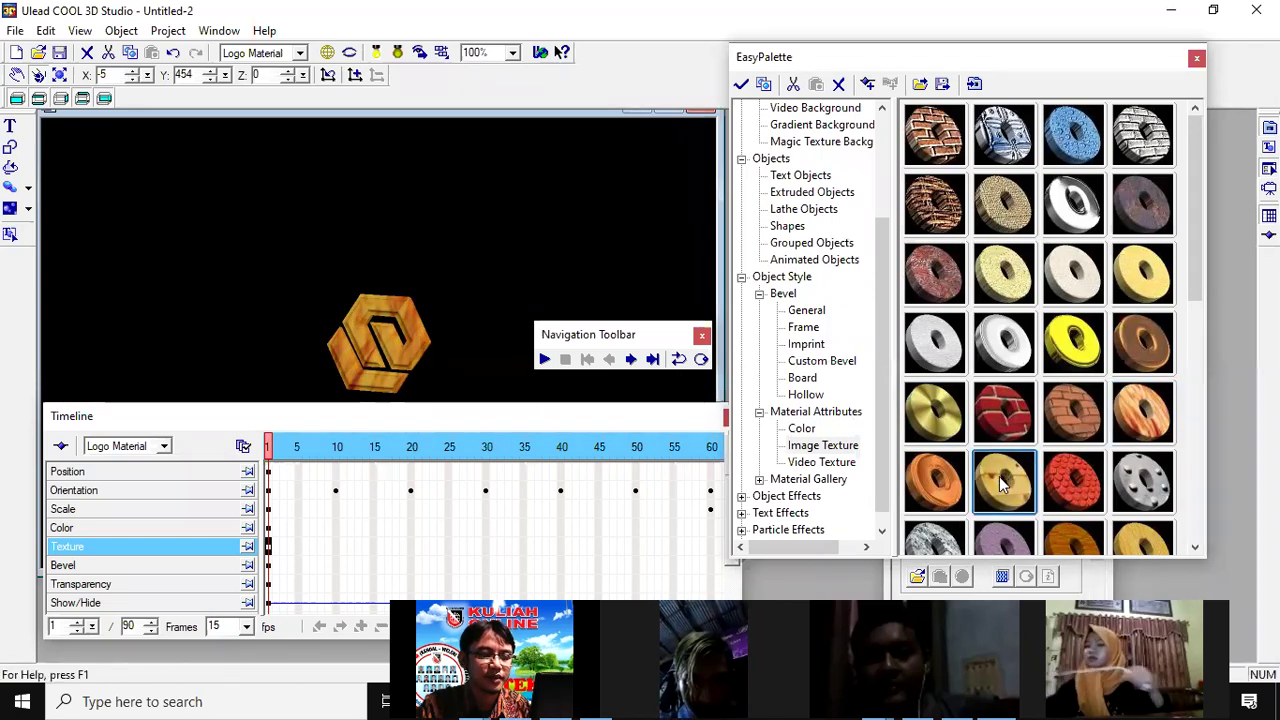
drag(397, 355, 403, 347)
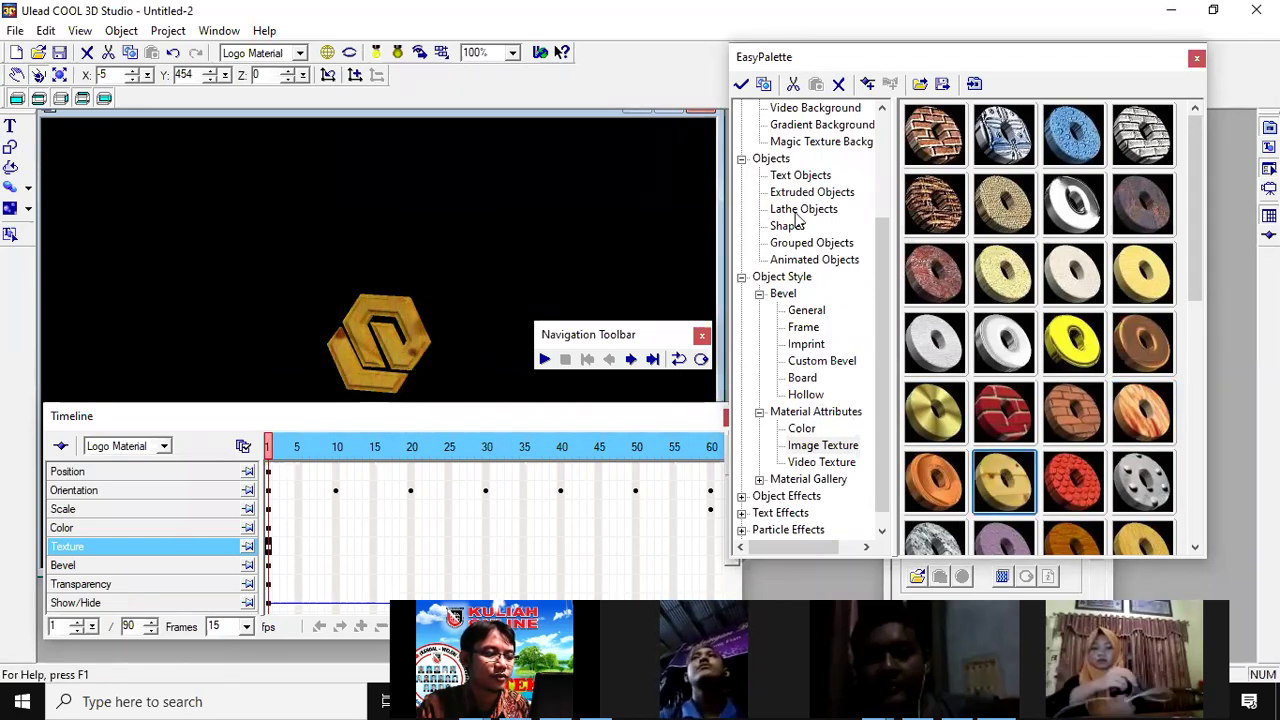
drag(940, 200, 423, 346)
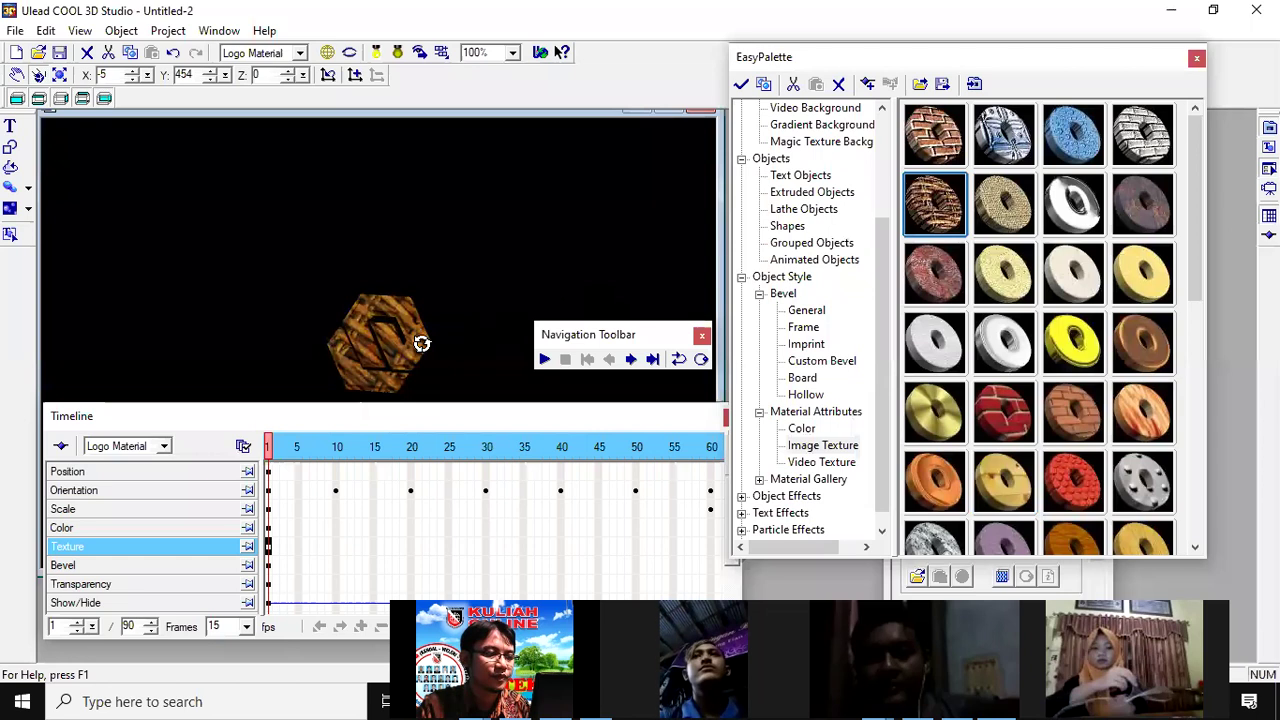
Step: Apply the brushed gold image texture to the logo and preview the animation
drag(726, 423, 372, 357)
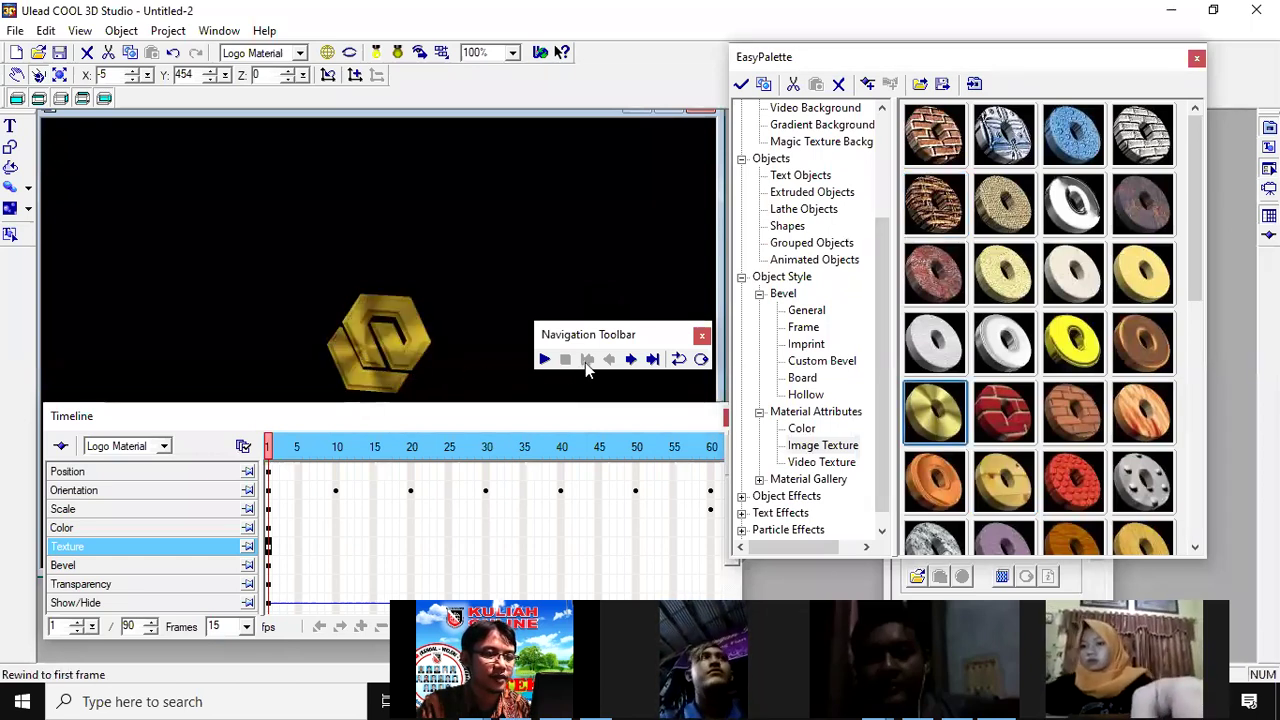
click(546, 360)
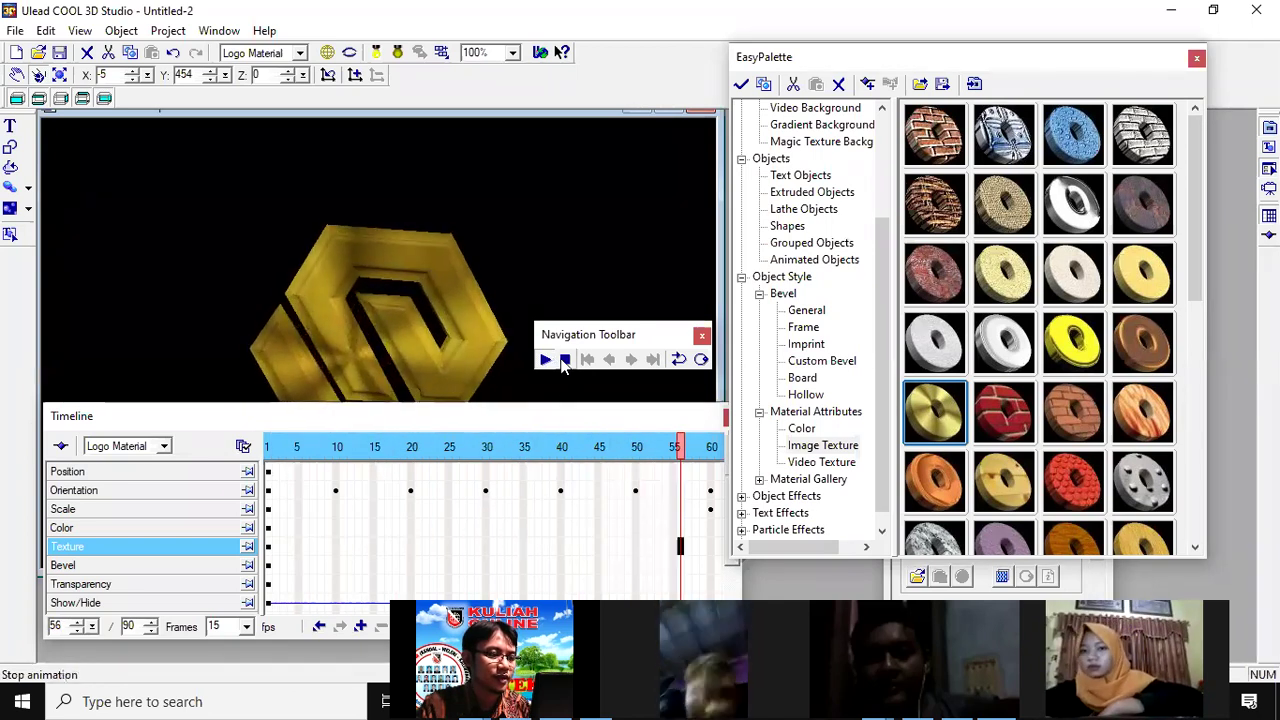
click(558, 366)
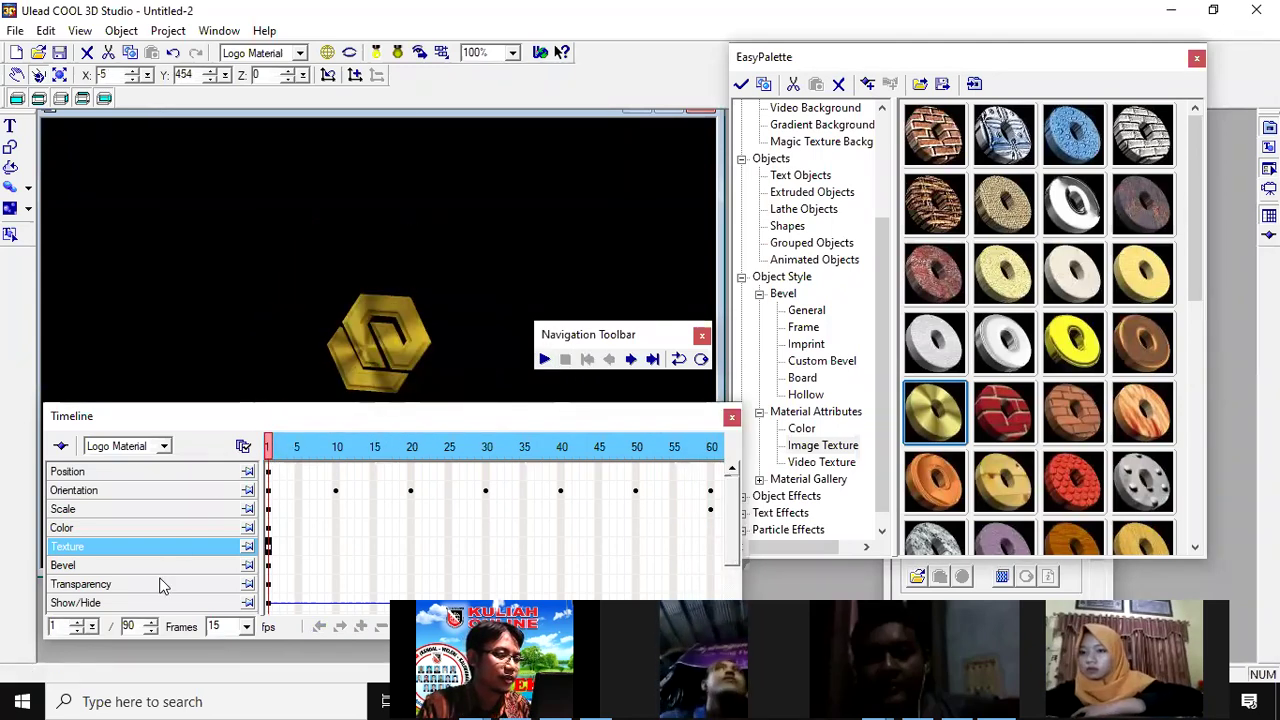
Step: Switch the Attribute Panel to Lights, and show the Light presets under Scene in the EasyPalette
click(900, 590)
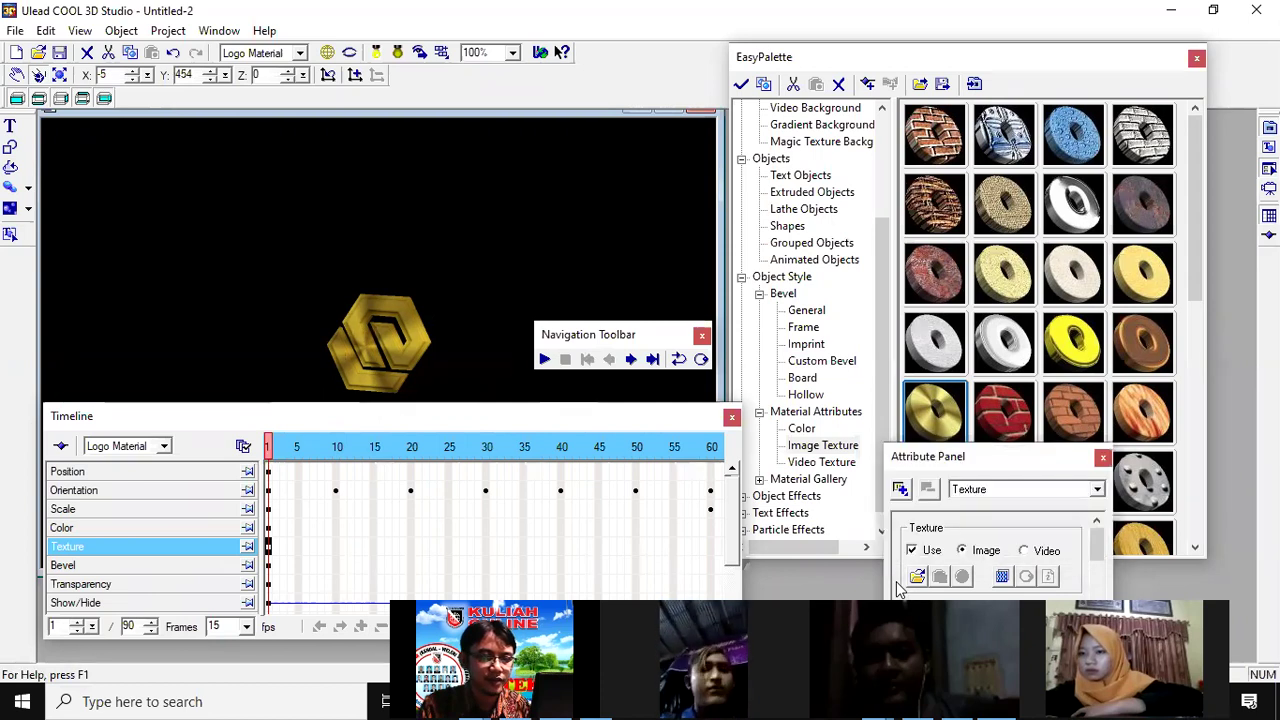
drag(996, 465, 862, 335)
click(958, 360)
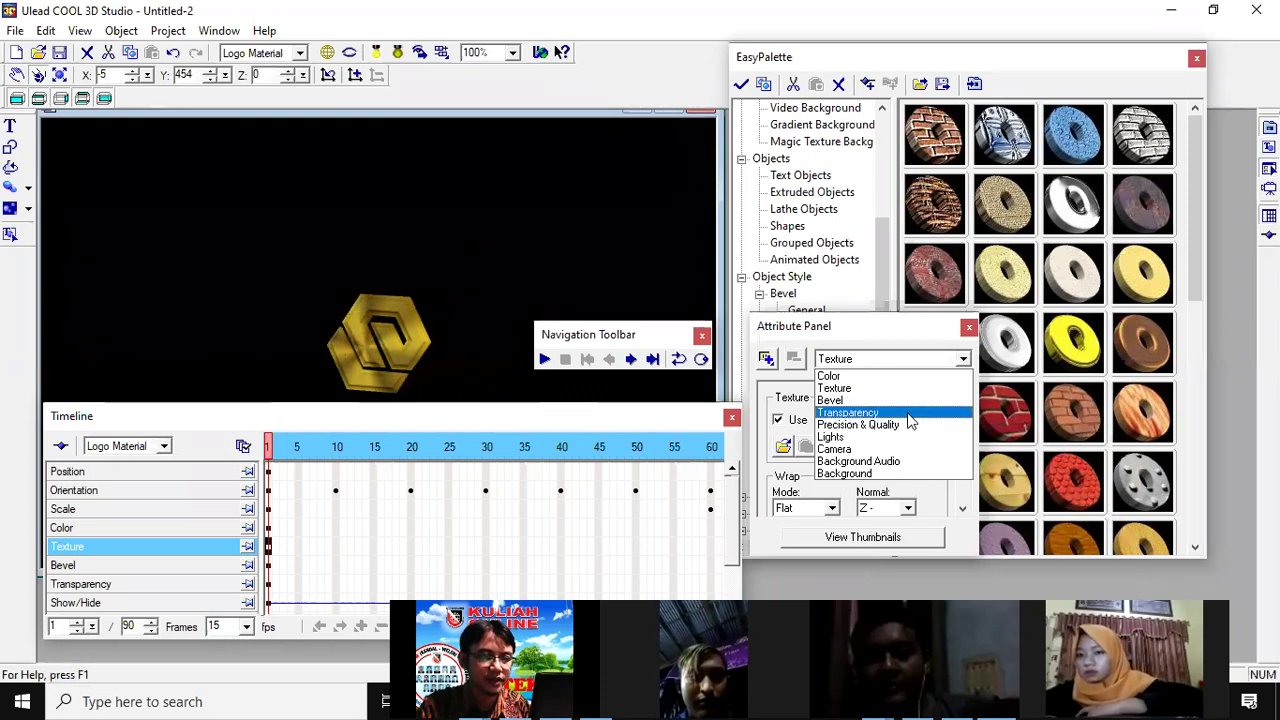
click(897, 438)
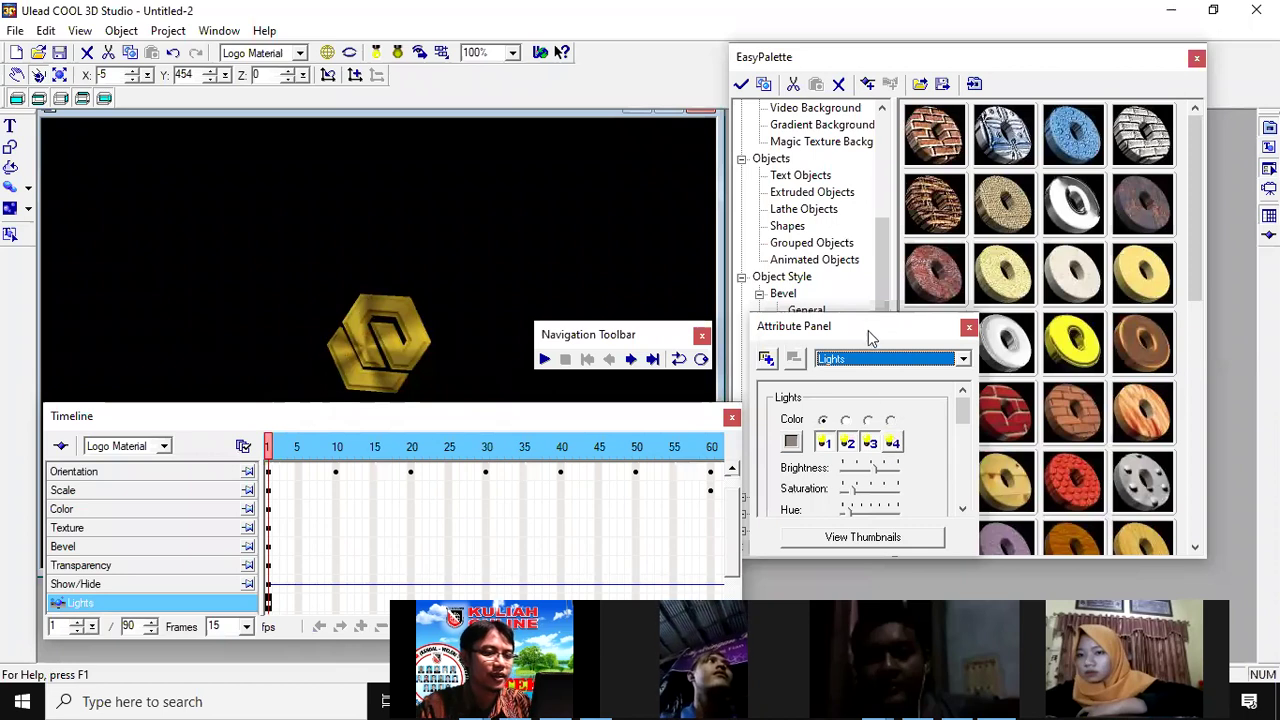
drag(1013, 430, 1021, 445)
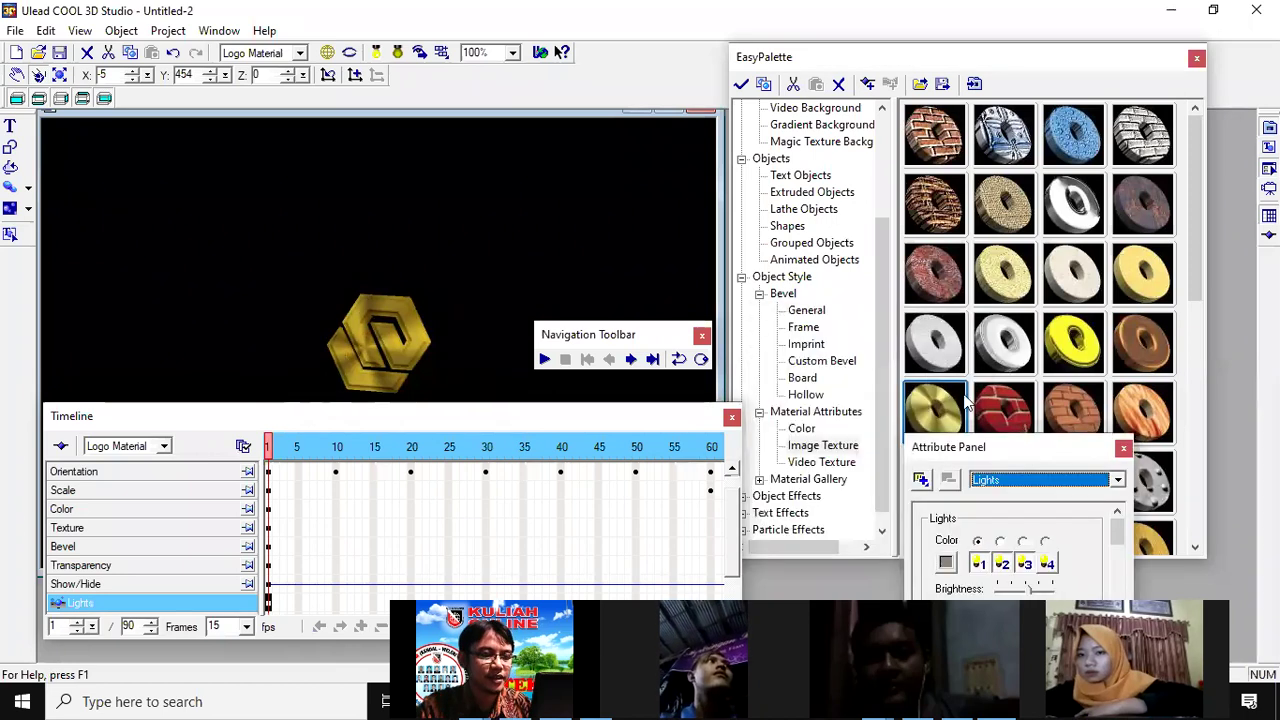
click(875, 389)
drag(875, 397, 876, 292)
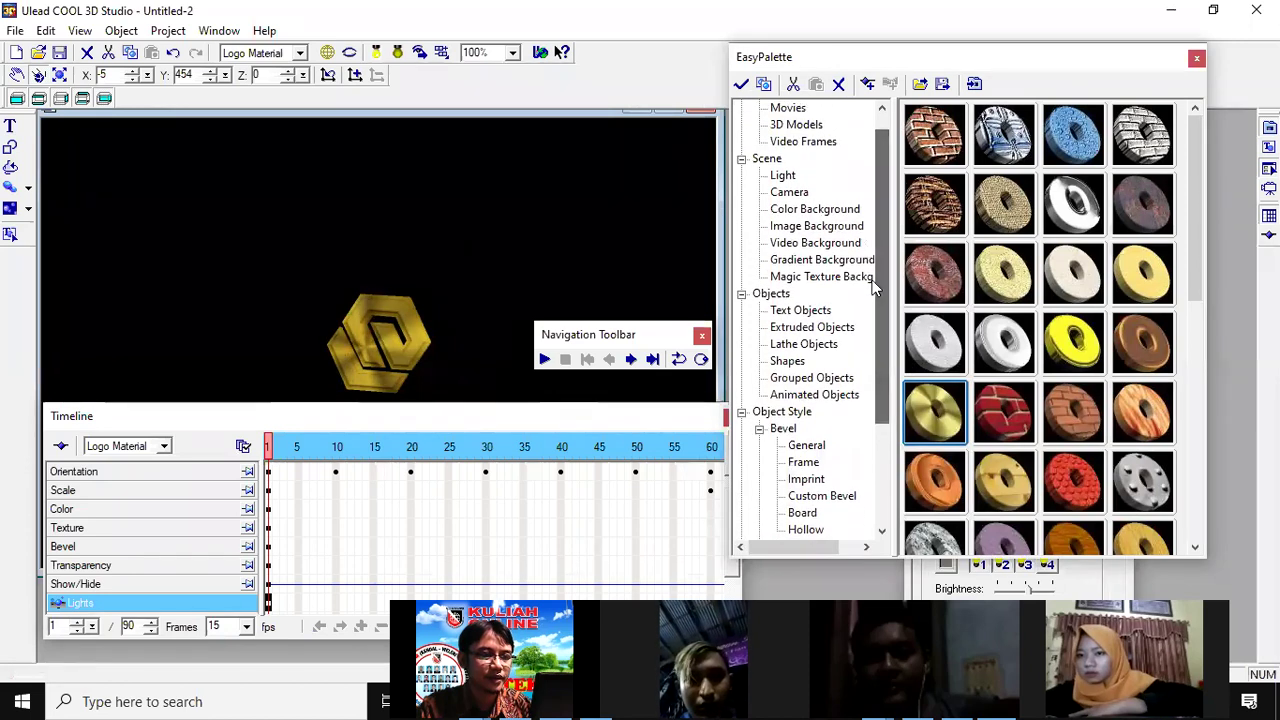
click(784, 176)
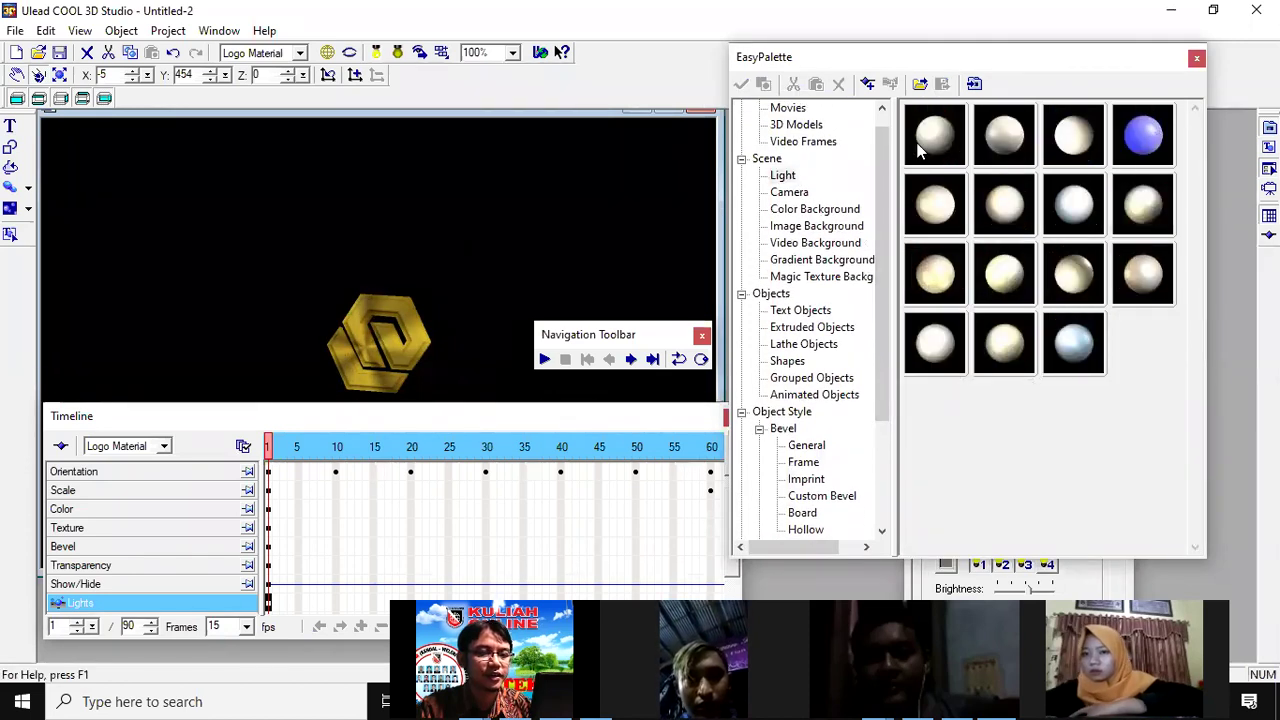
Step: Try the second light preset, apply the pale yellow one third in the third row, and preview the animation, returning to frame 1
click(1008, 140)
drag(1006, 135, 408, 328)
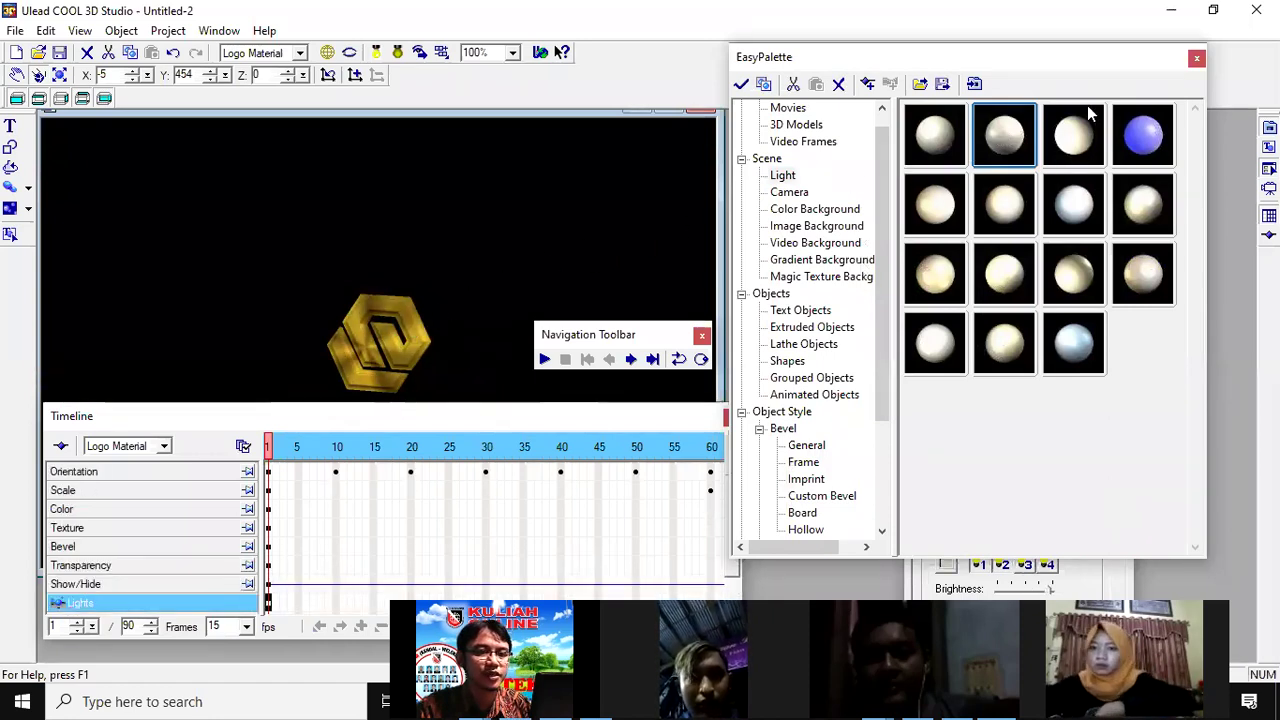
drag(1066, 288, 403, 334)
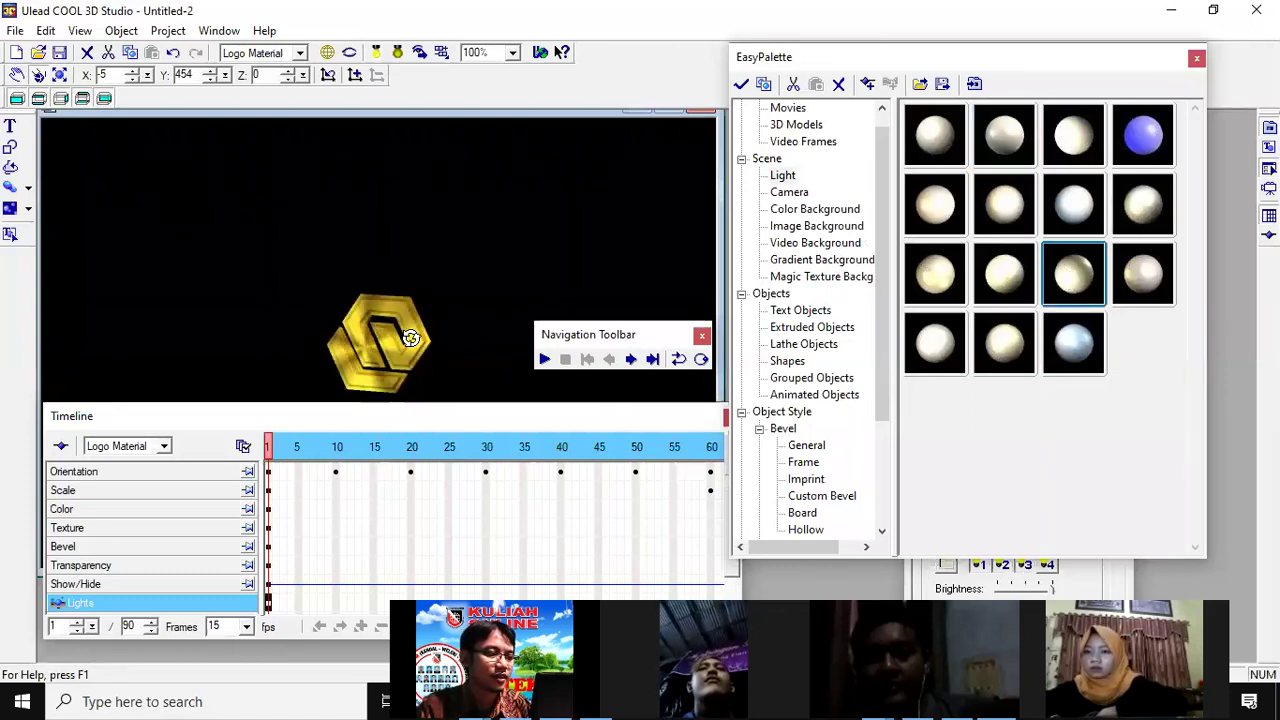
click(538, 362)
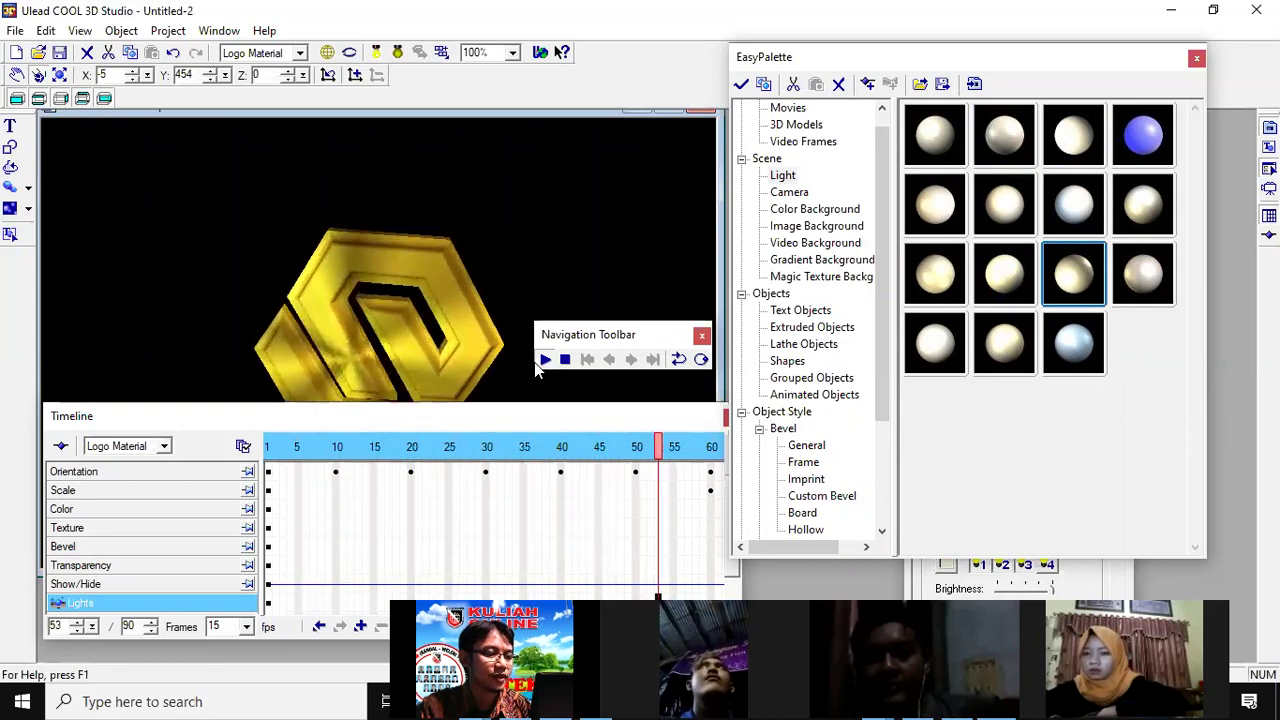
click(563, 361)
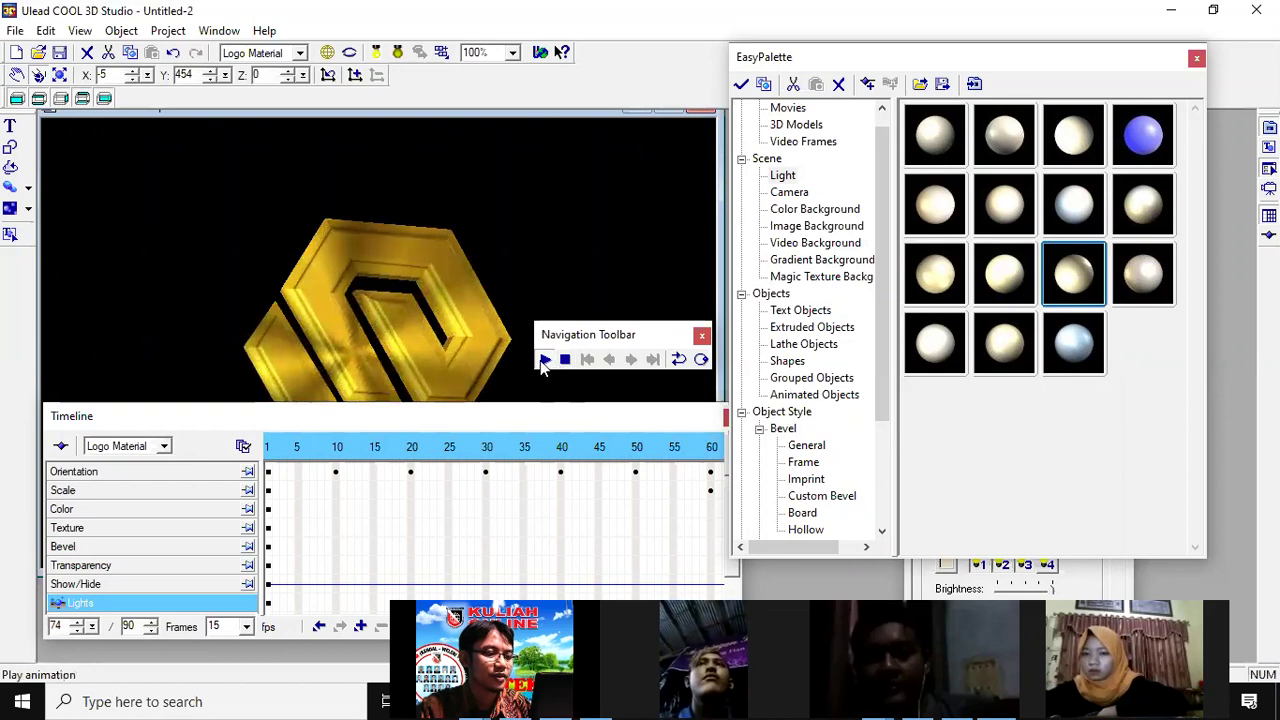
click(267, 450)
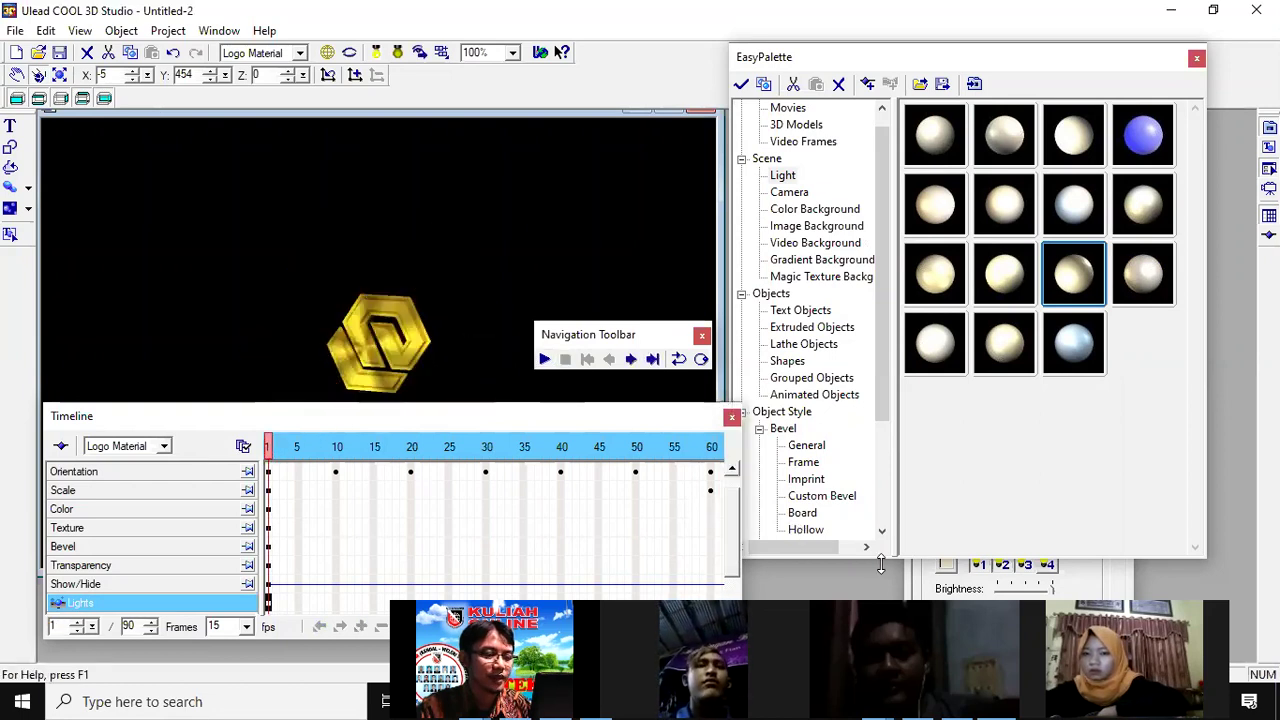
Step: Switch the Attribute Panel to Background, and show the Color Background presets under Scene in the EasyPalette
click(928, 588)
drag(1011, 449, 797, 322)
click(873, 353)
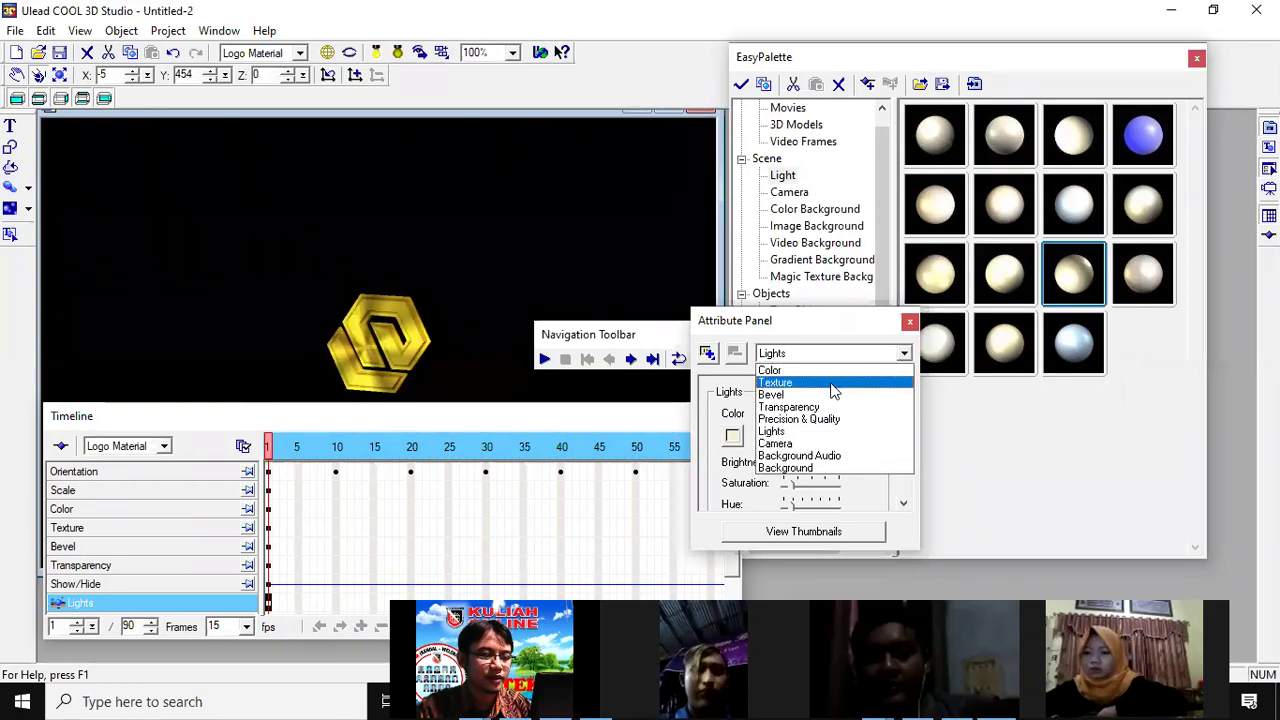
click(827, 469)
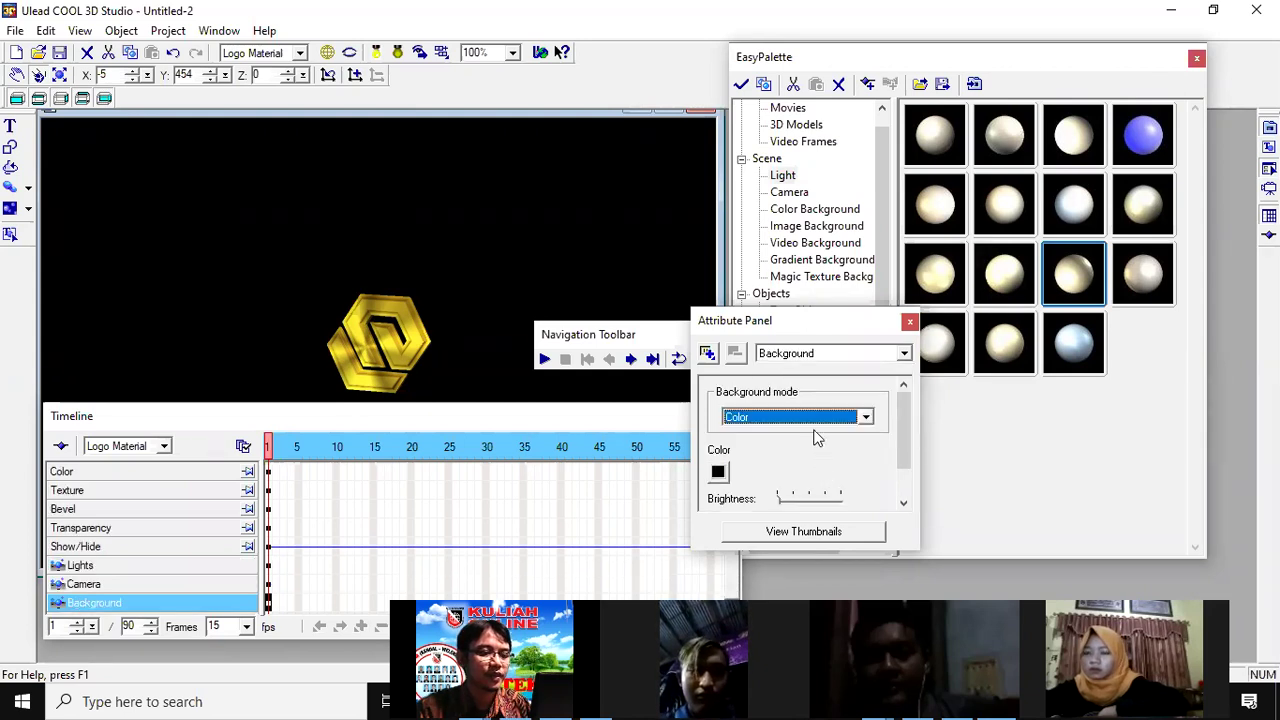
drag(806, 332, 919, 484)
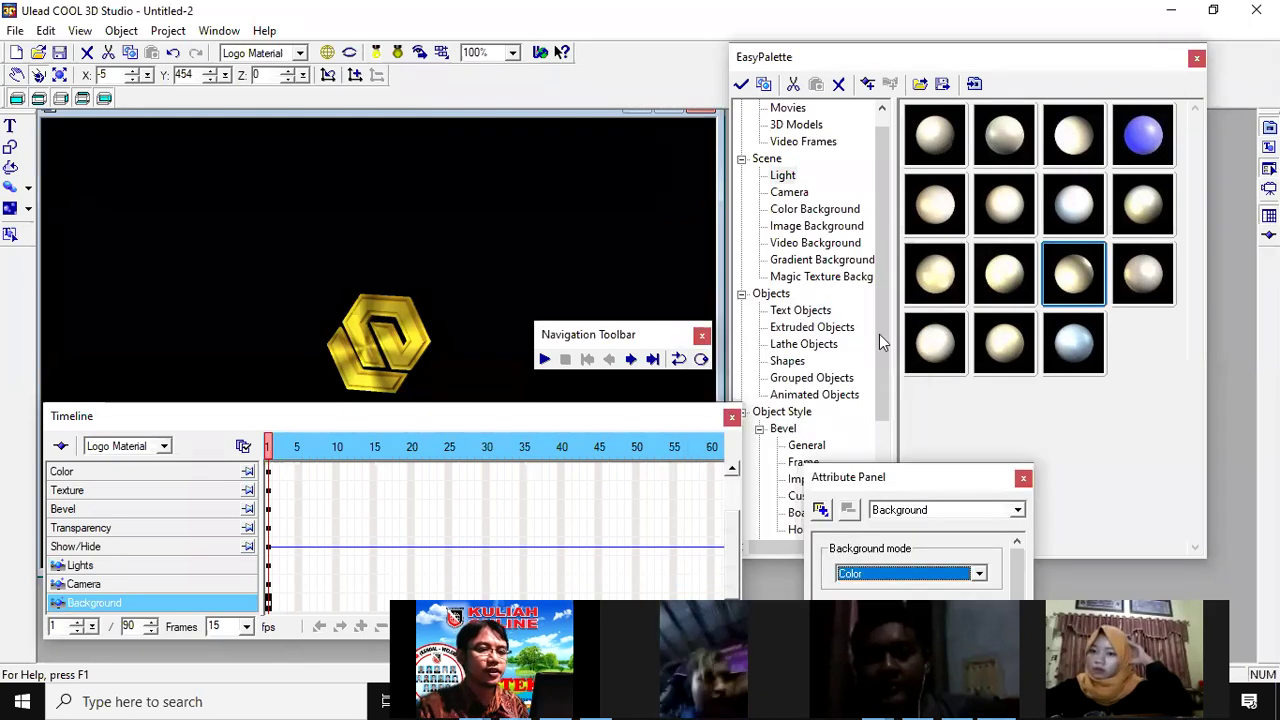
click(802, 212)
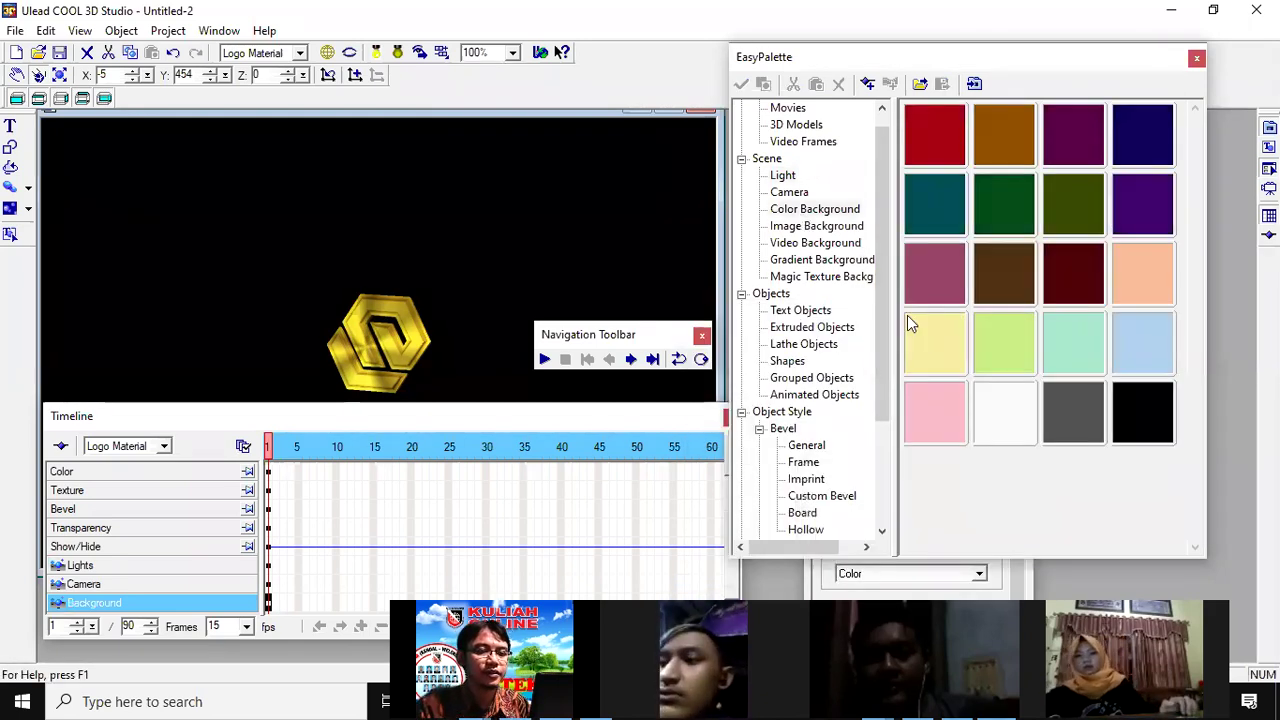
Step: Try the pale yellow color background, and apply the dark brown one to the scene at frame 1
drag(768, 310, 414, 240)
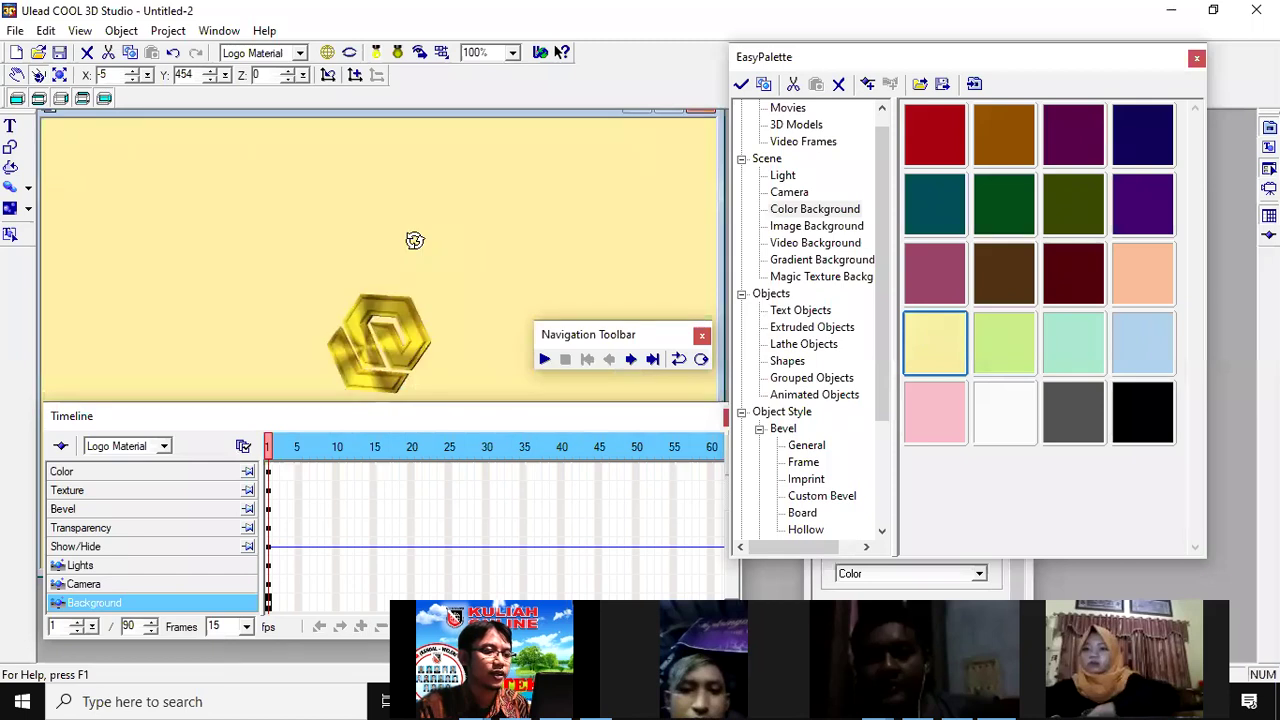
click(513, 53)
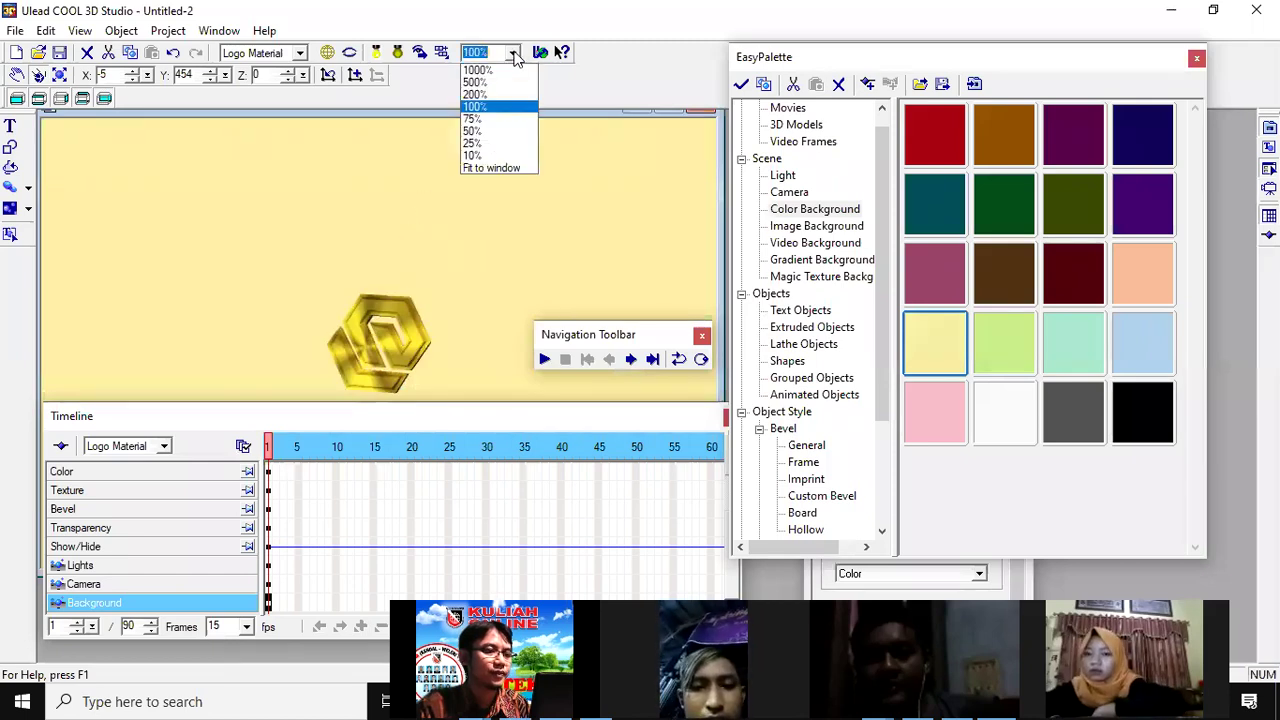
click(493, 128)
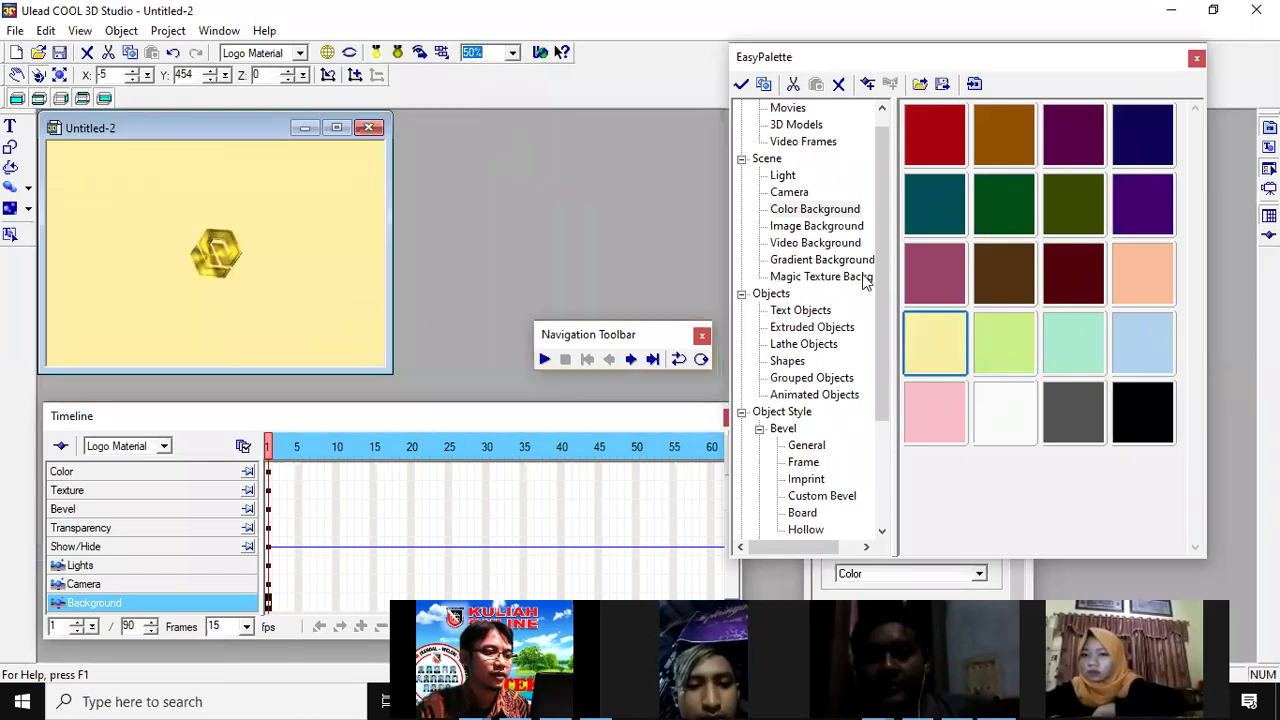
click(1005, 282)
drag(1005, 282, 618, 273)
drag(330, 288, 334, 284)
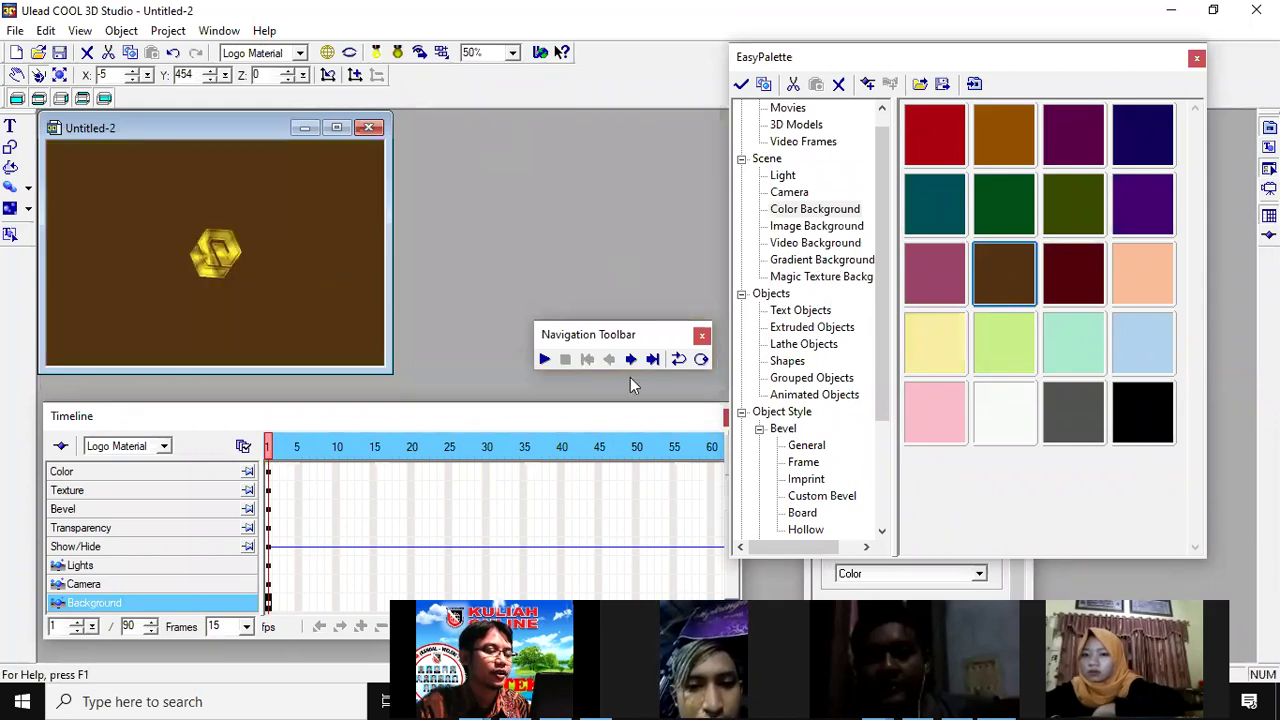
Step: Preview the logo animation on the dark brown background, and return to frame 1
click(545, 360)
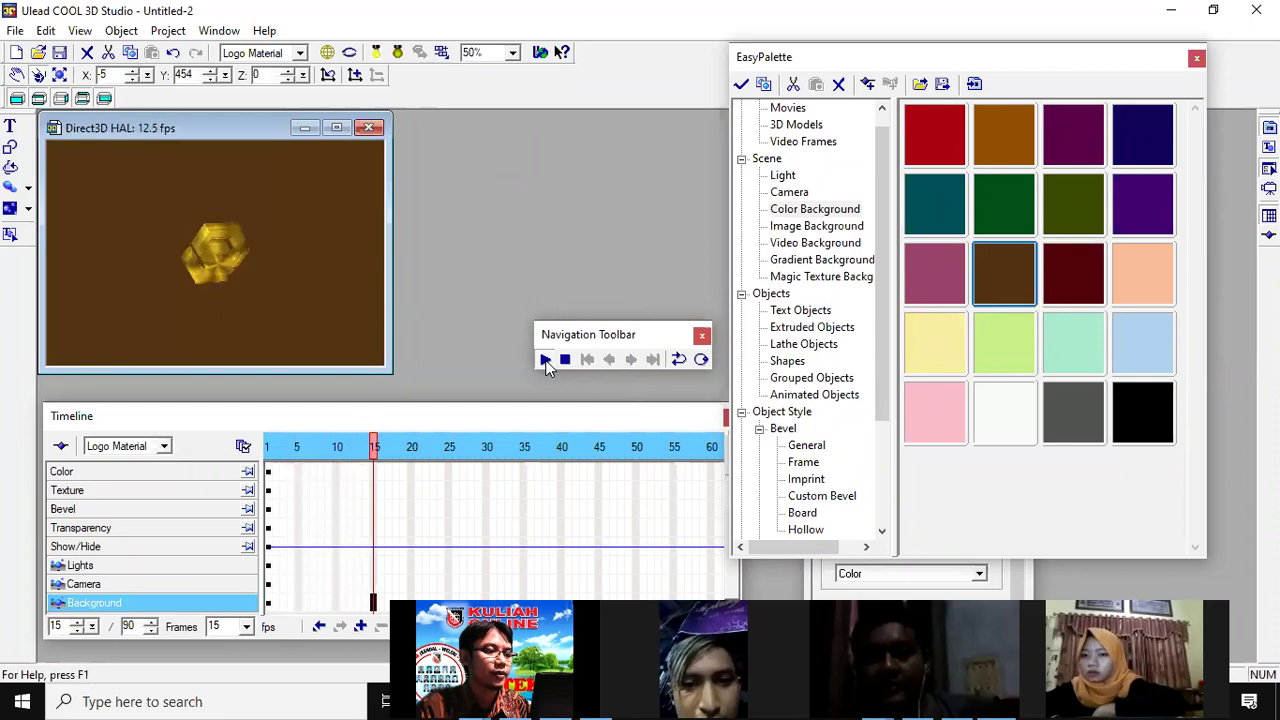
click(564, 360)
drag(472, 447, 266, 447)
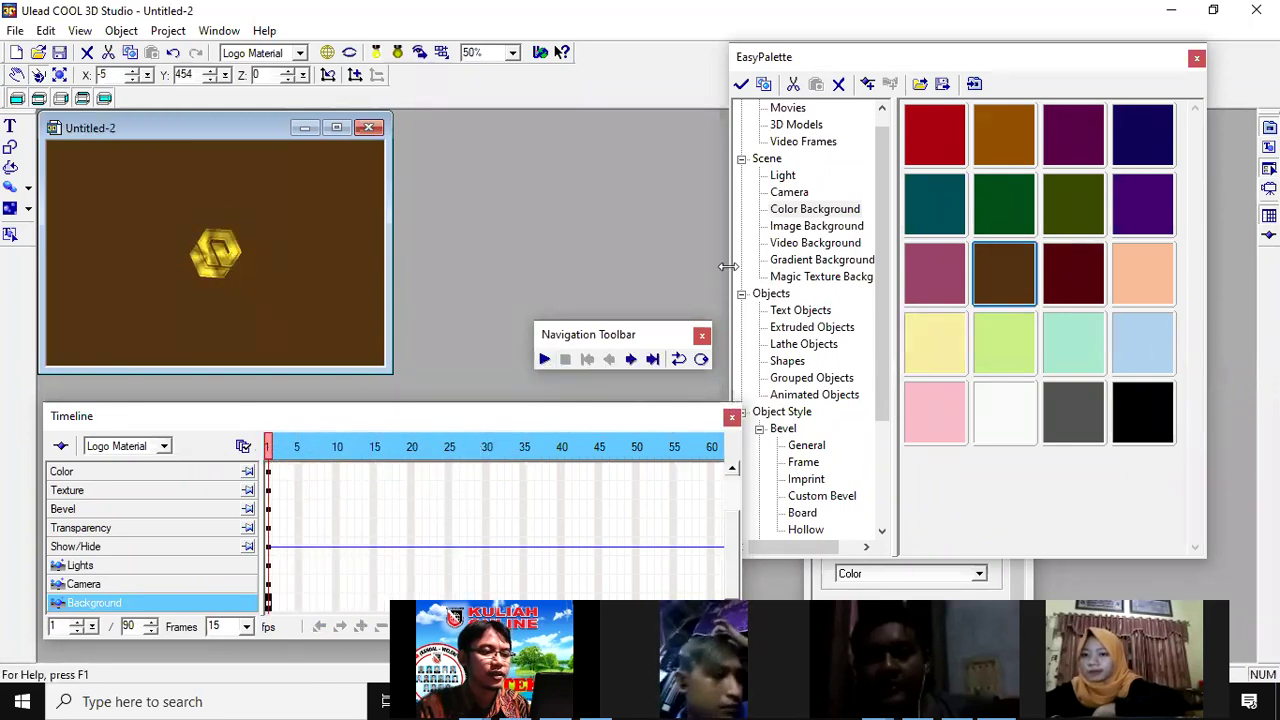
Step: Try the stone room image background from the Image Background presets, and preview the animation, returning to frame 1
click(813, 227)
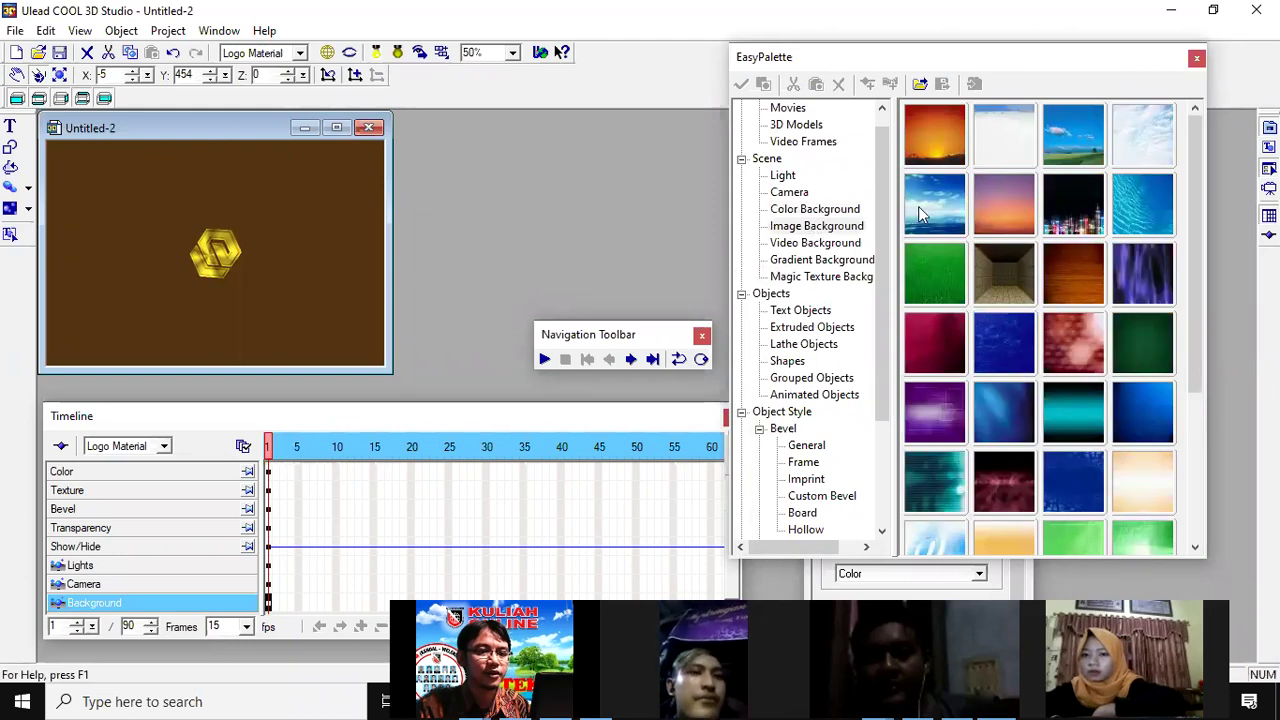
drag(945, 145, 998, 271)
drag(214, 289, 221, 295)
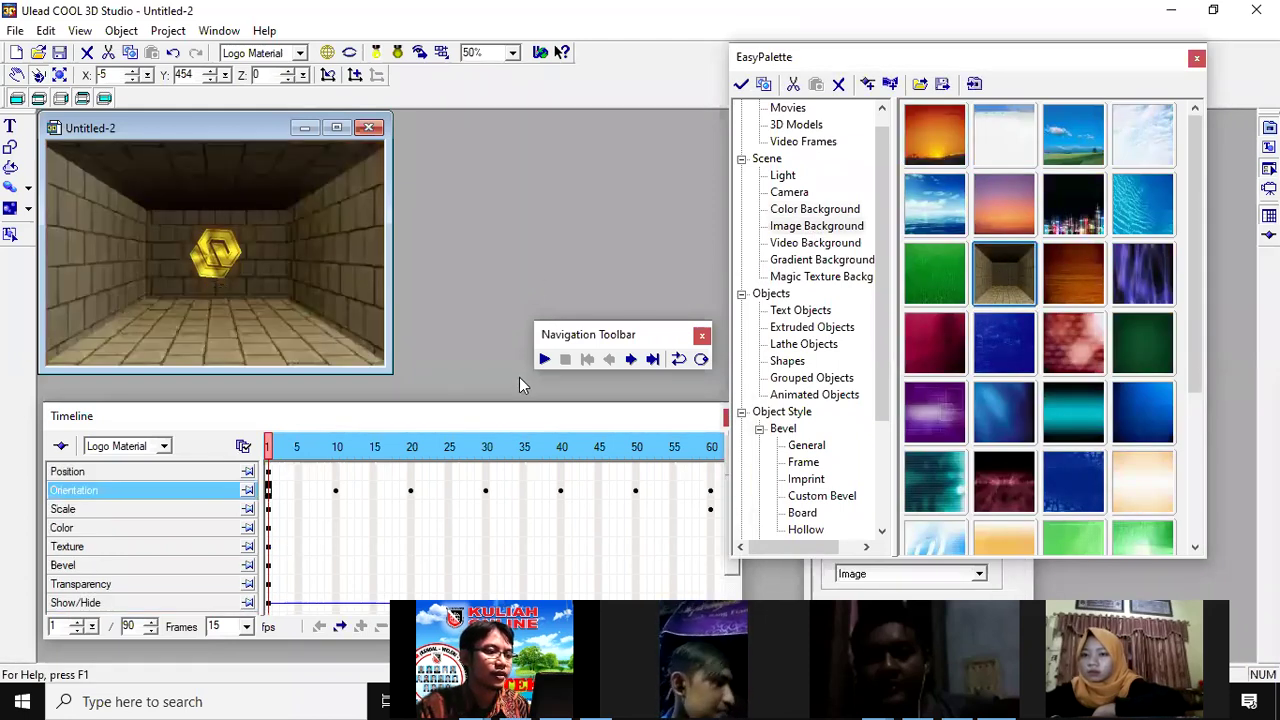
click(545, 360)
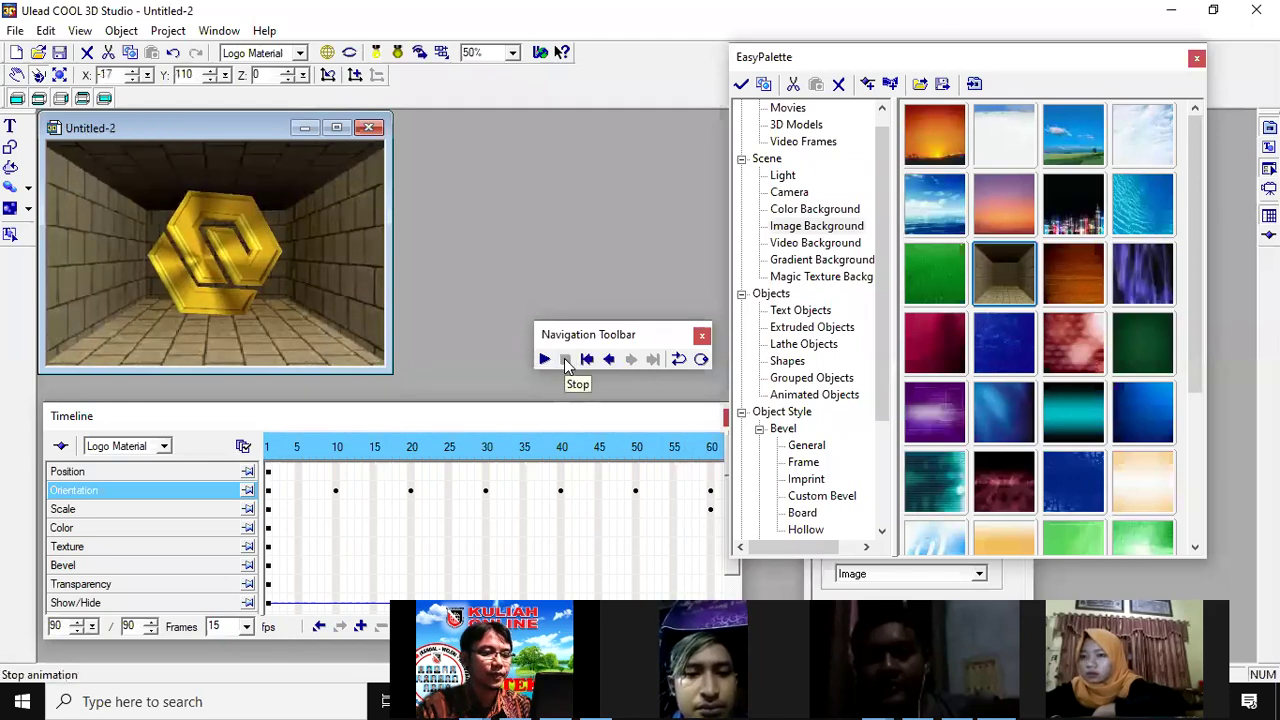
click(267, 452)
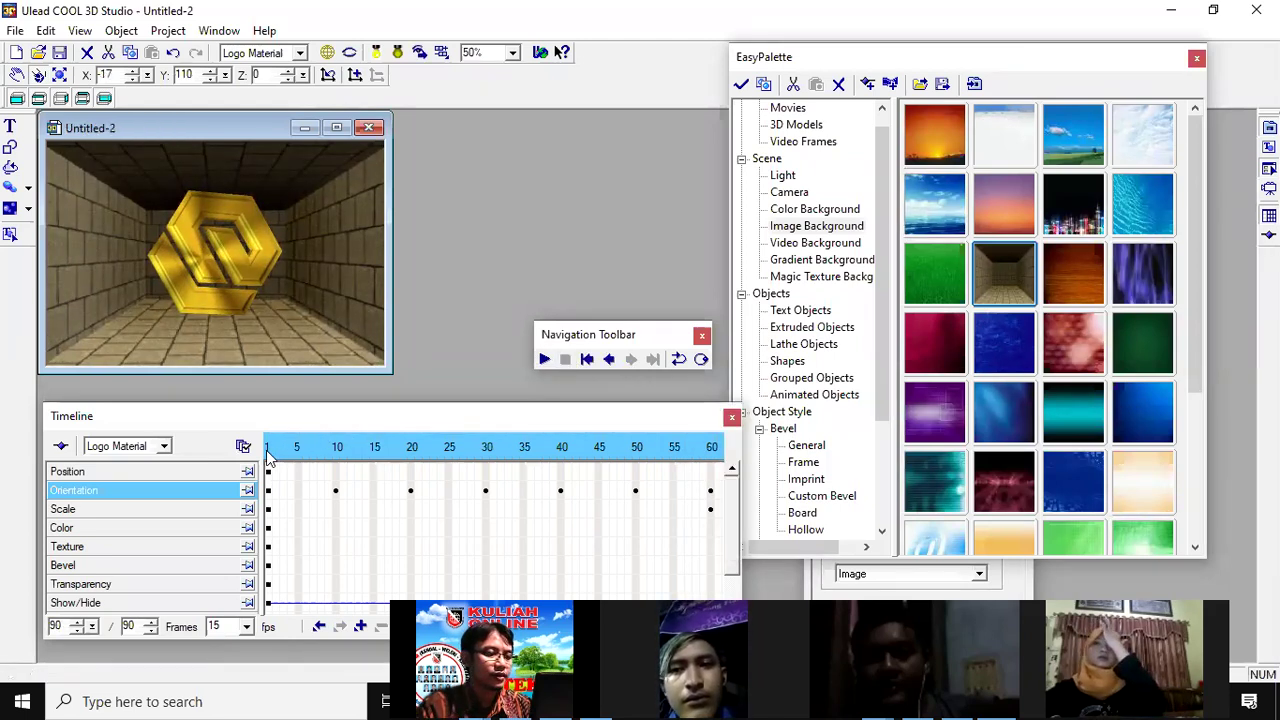
click(267, 452)
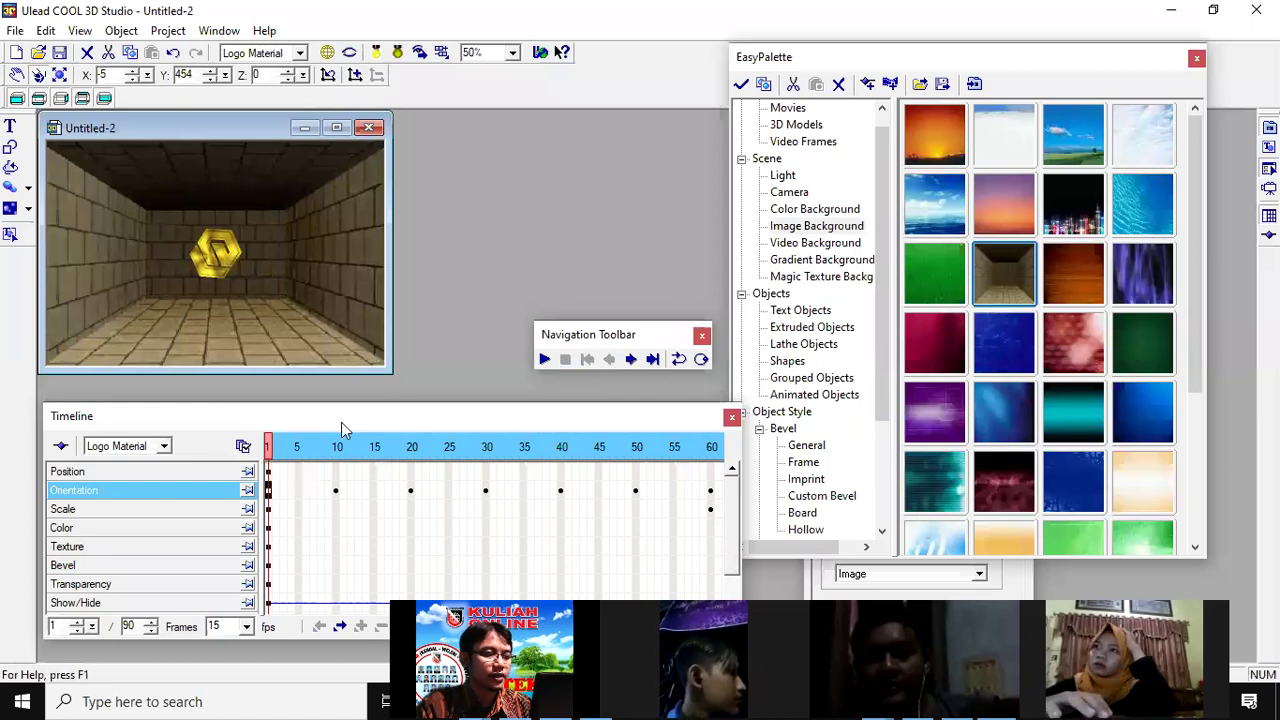
Step: Try the first Video Background preset, the black starry one, and preview the animation briefly, returning to frame 1
click(815, 243)
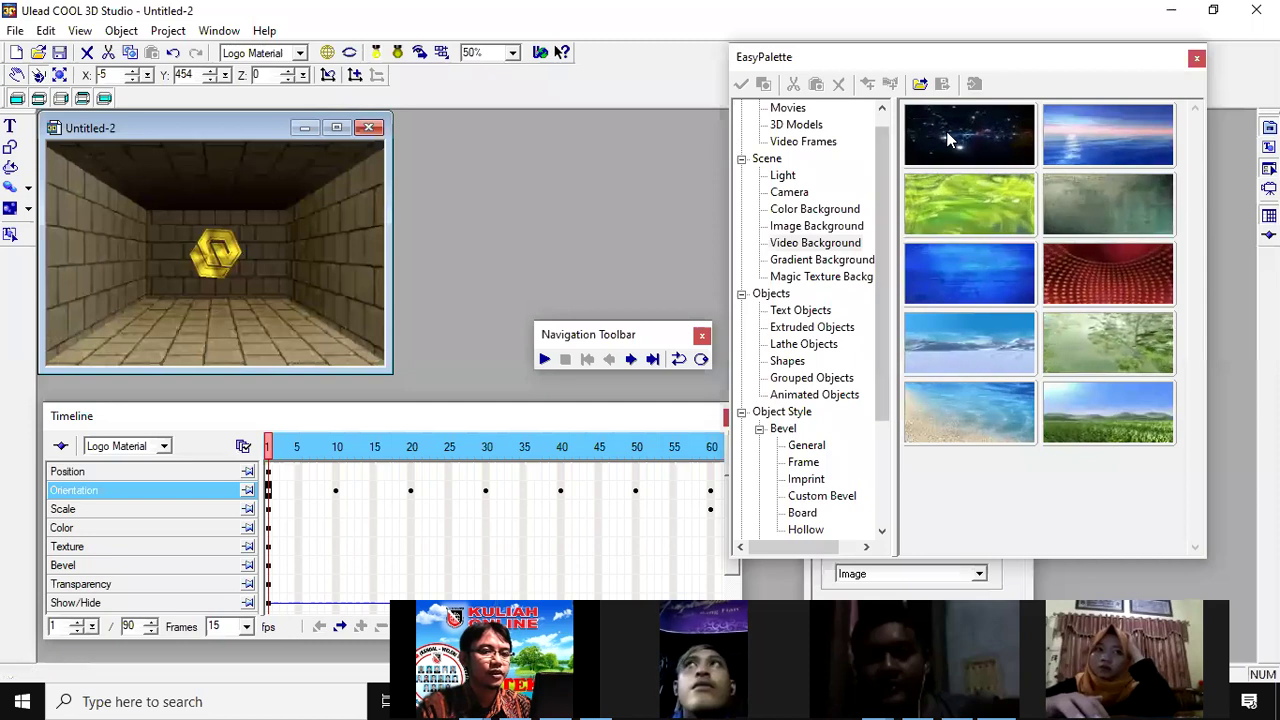
drag(952, 129, 436, 232)
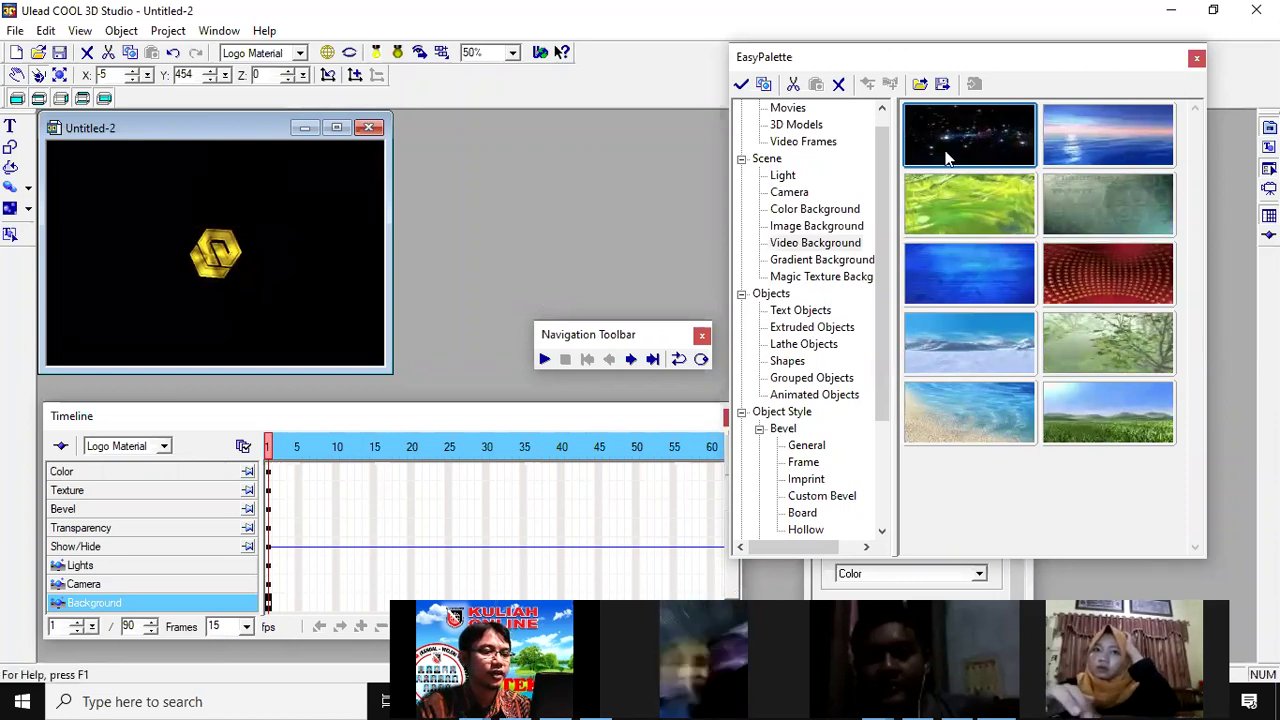
click(545, 359)
click(545, 359)
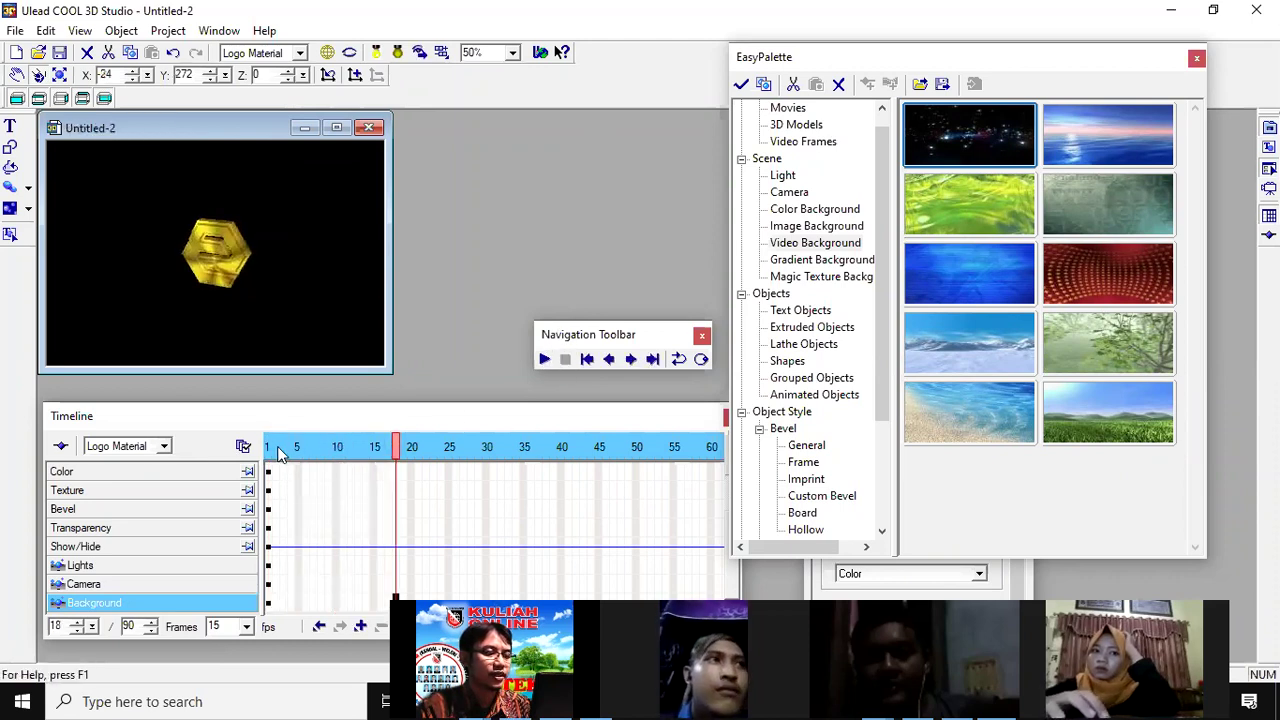
click(274, 450)
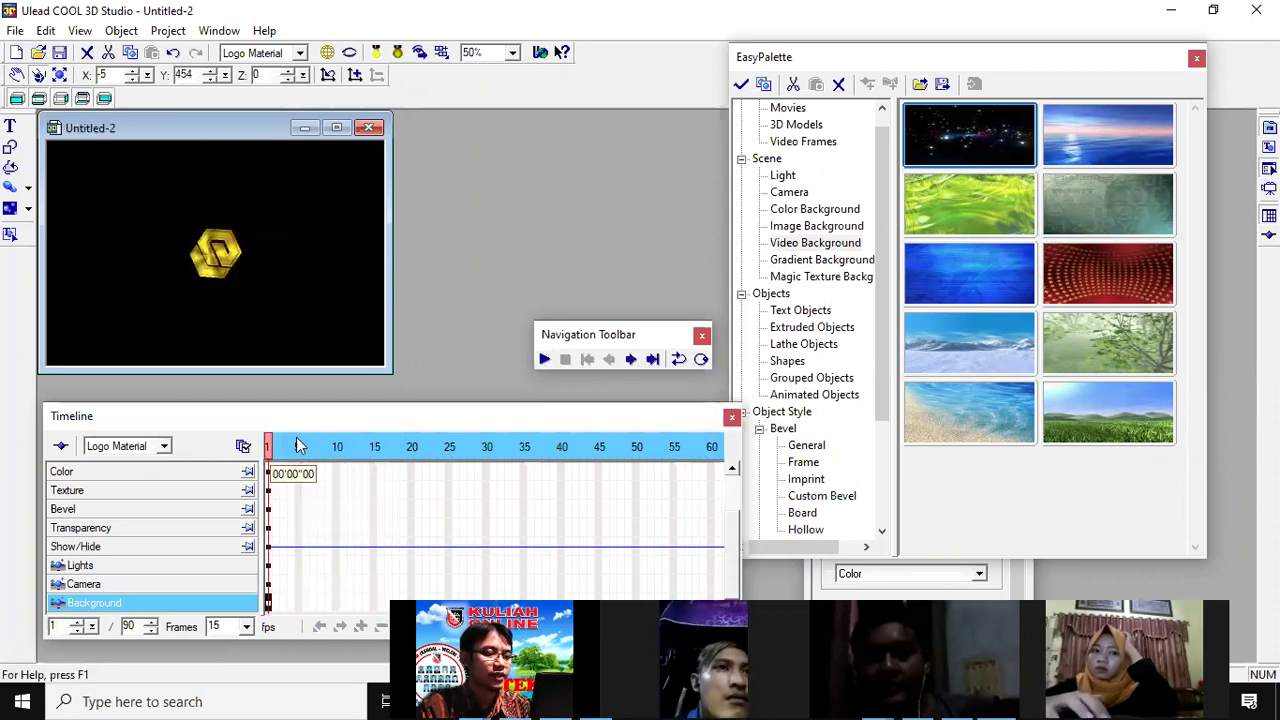
Step: Try the first Gradient Background preset, the dark swirling one, and preview the animation, returning to frame 1
click(830, 260)
drag(994, 149, 333, 296)
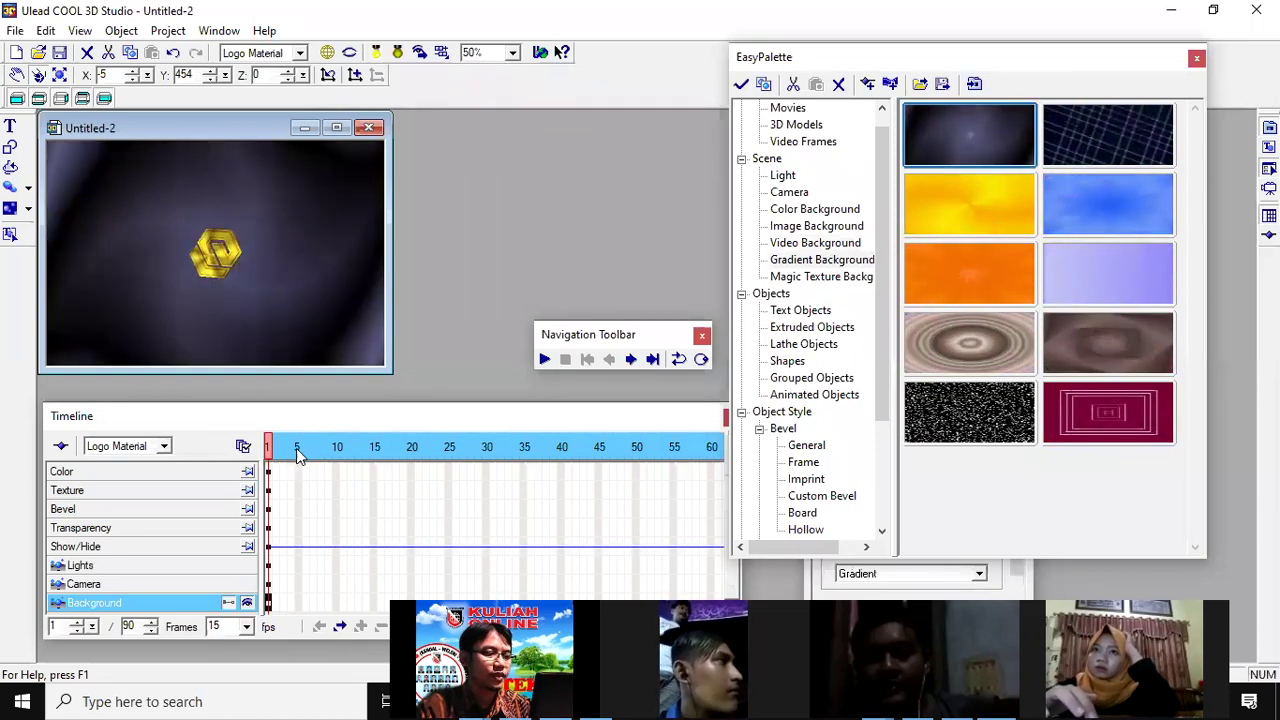
click(543, 359)
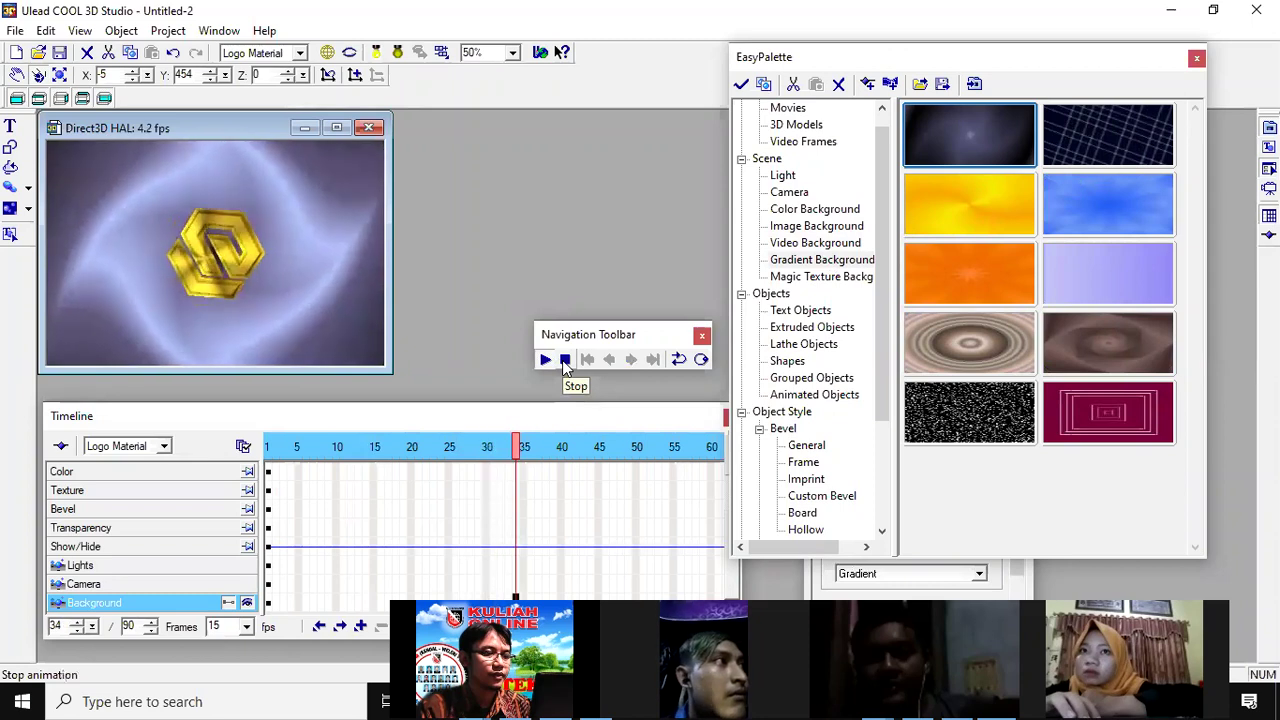
click(564, 362)
click(271, 455)
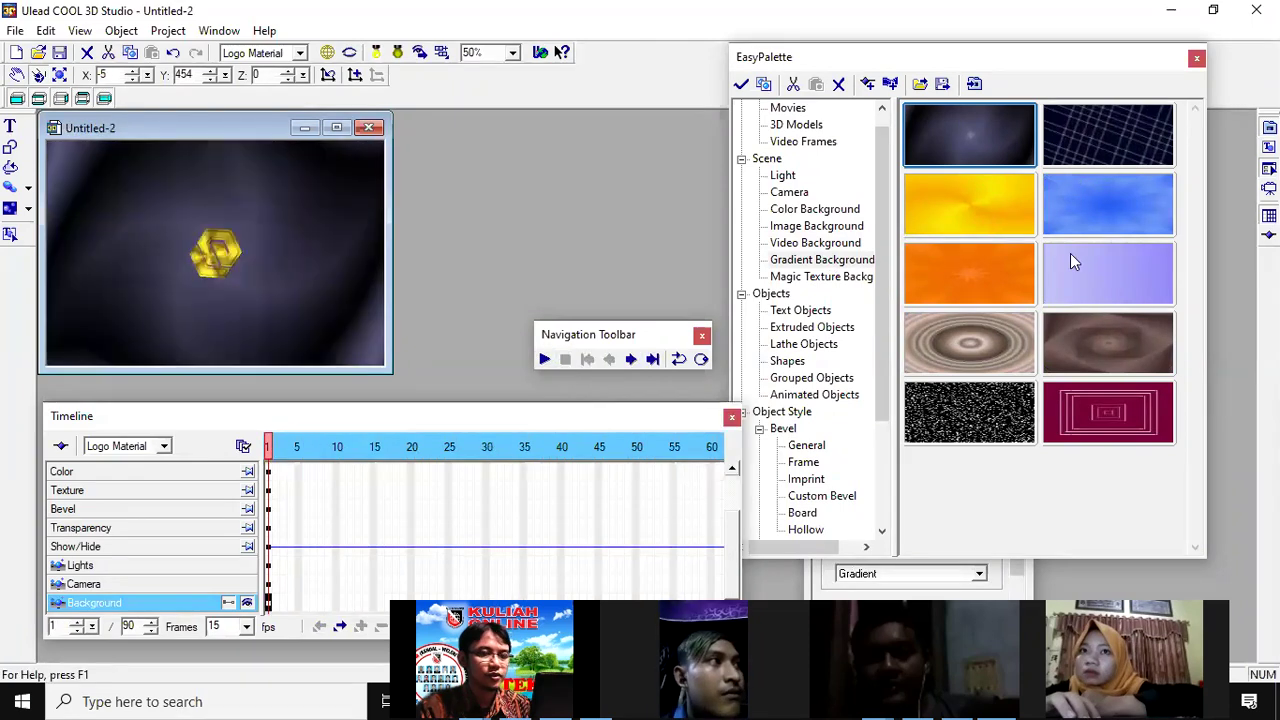
Step: Apply the blue sunburst gradient background to the scene, preview the full animation, and slightly enlarge the project window
drag(1133, 212, 657, 281)
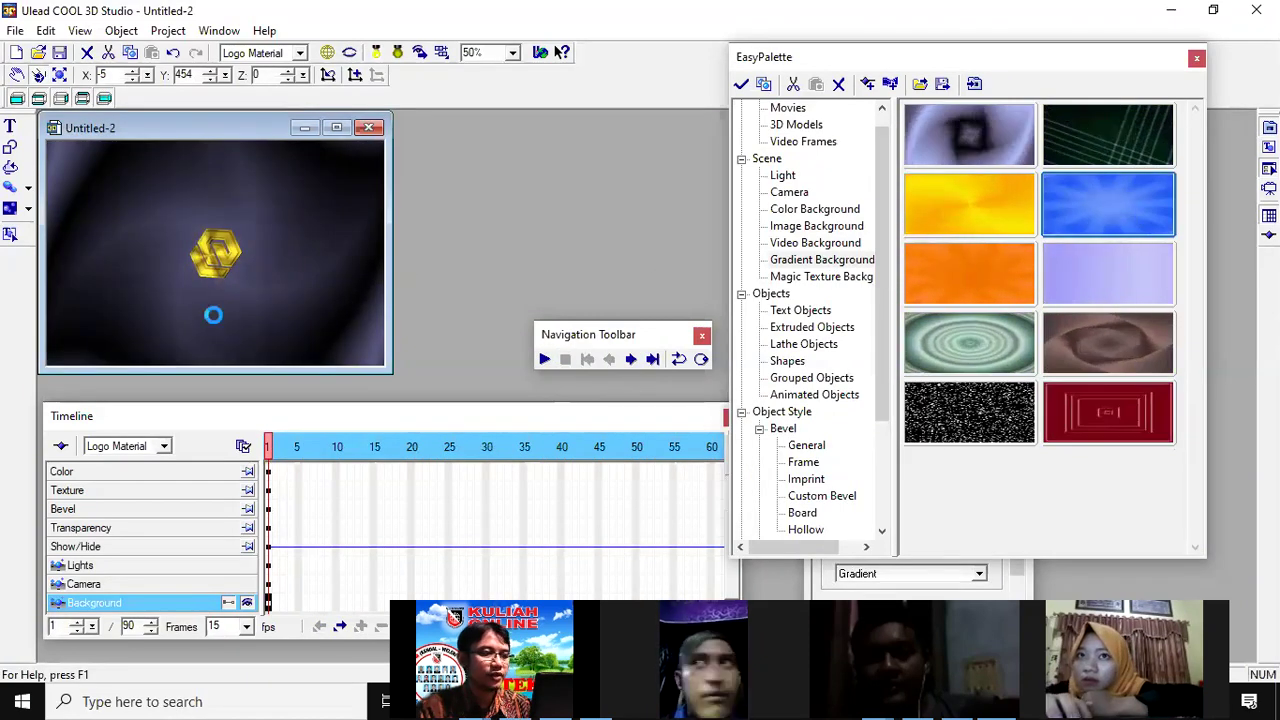
click(544, 360)
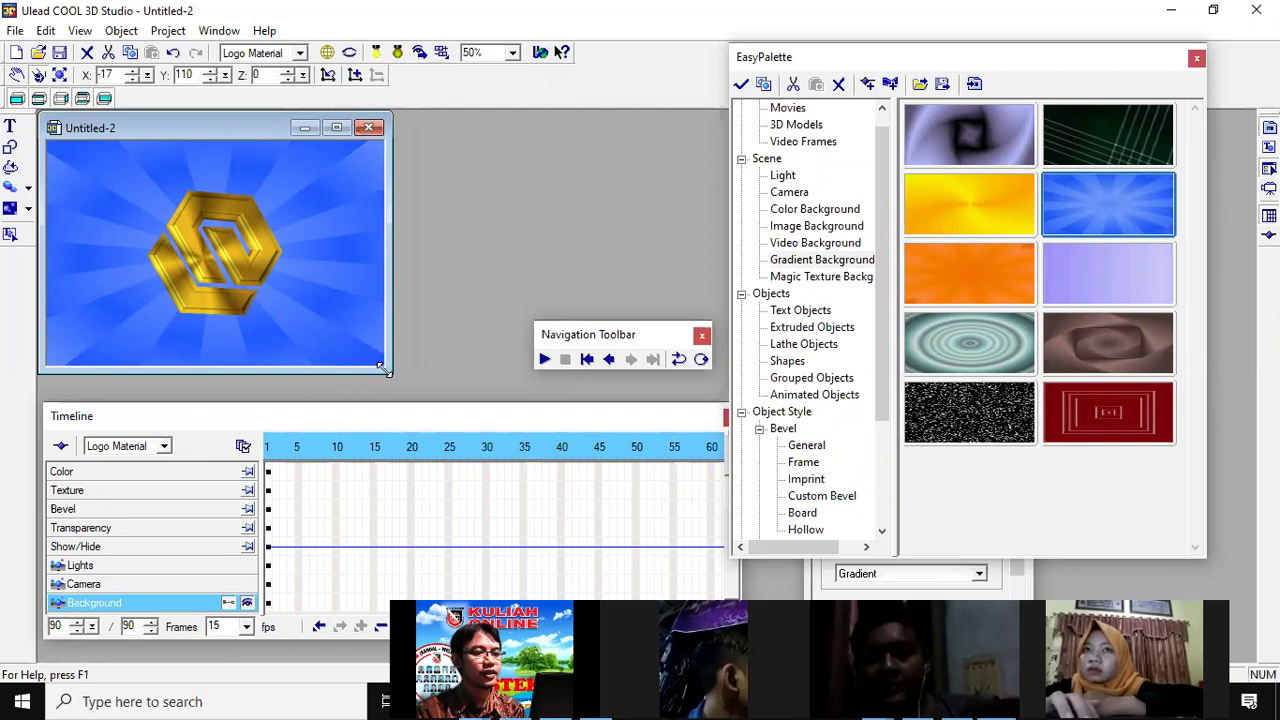
drag(386, 370, 396, 384)
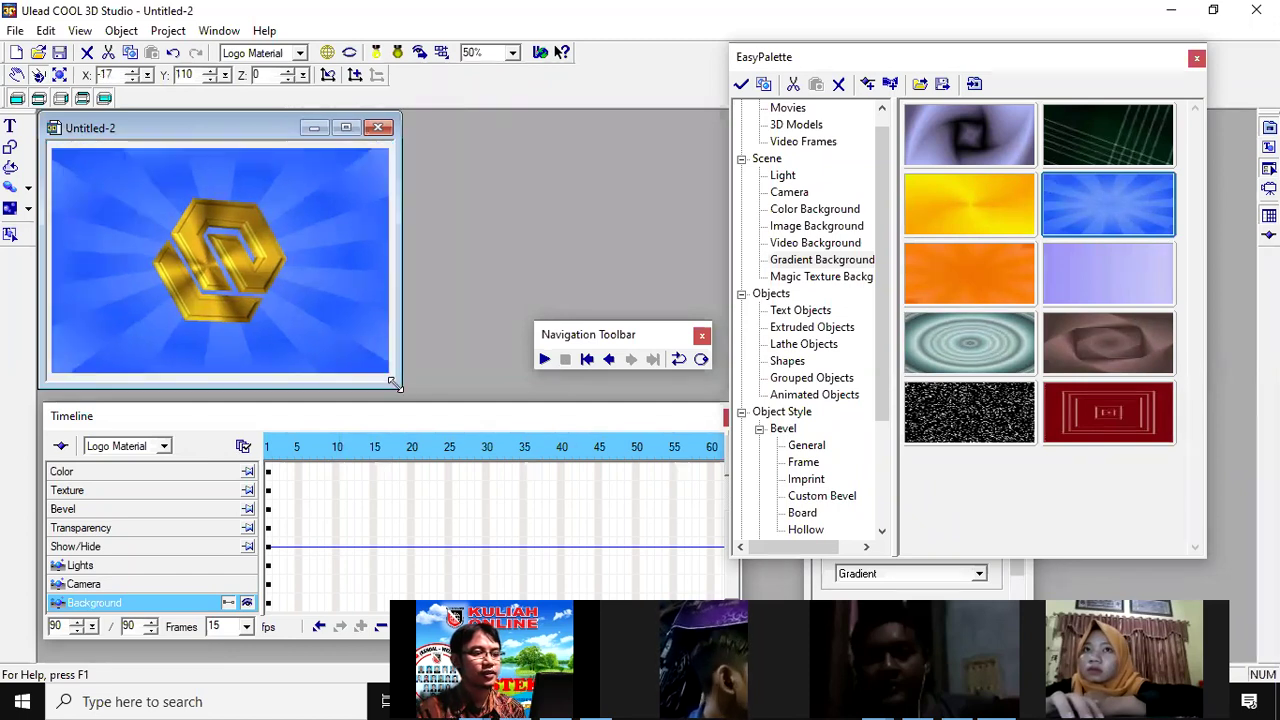
Step: Start creating a video file from the animation, with Microsoft AVI files (*.avi) as the file type
click(15, 31)
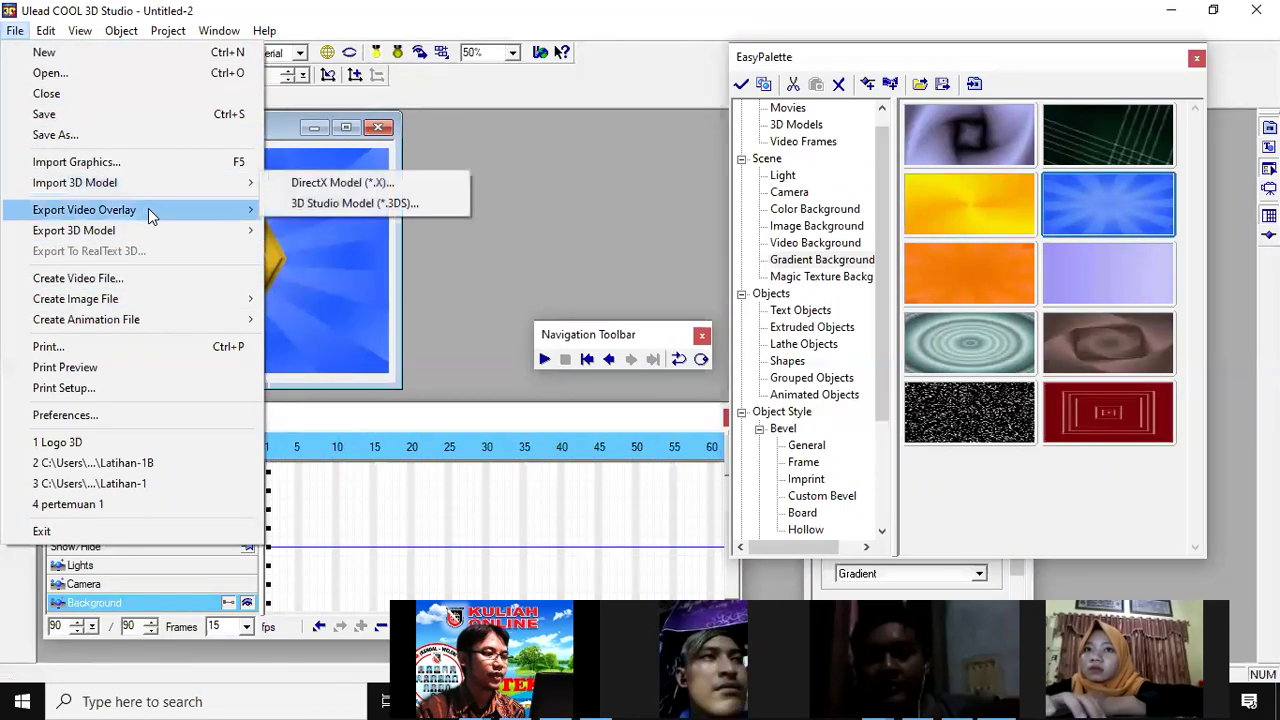
mouse_move(150, 217)
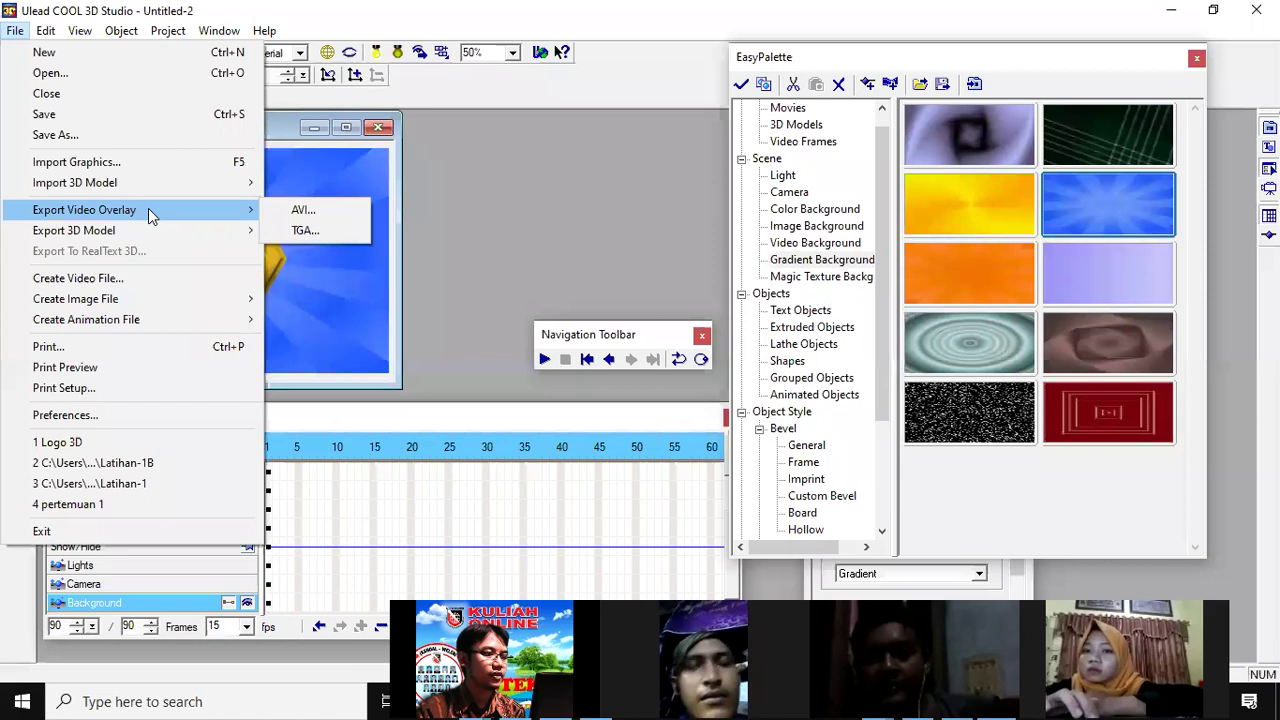
click(131, 277)
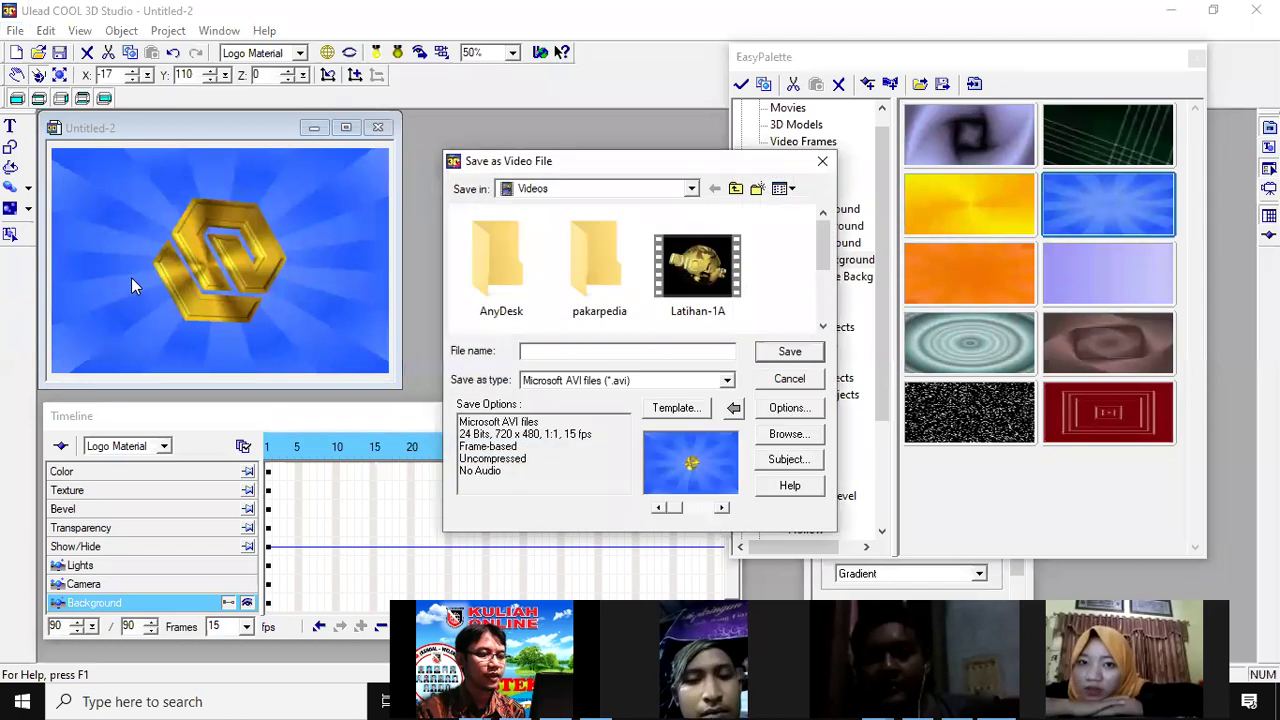
click(727, 381)
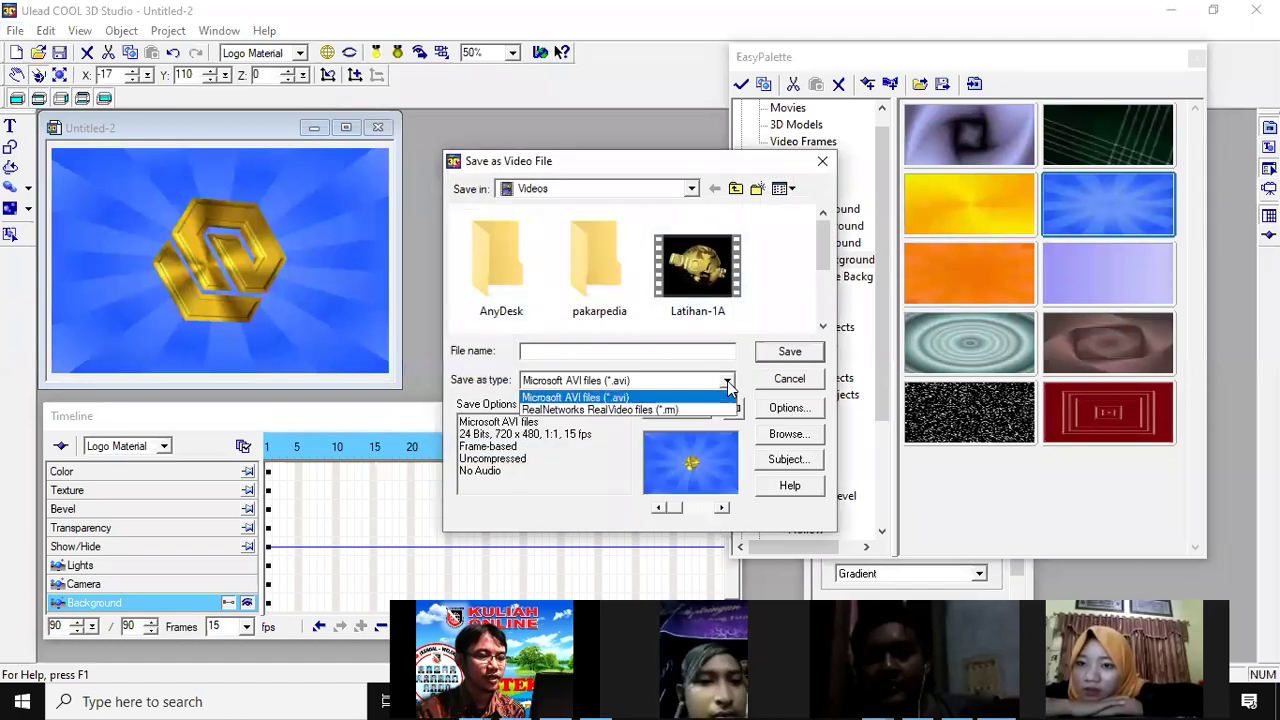
click(727, 385)
click(727, 382)
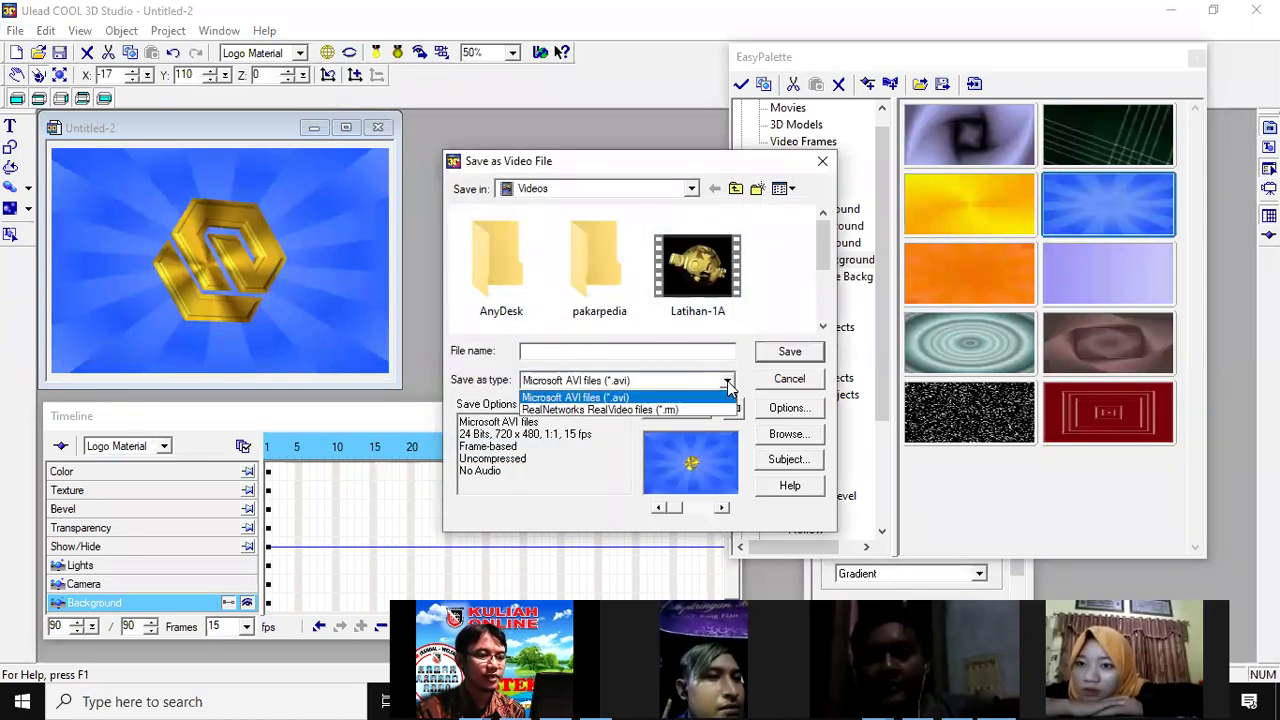
click(728, 386)
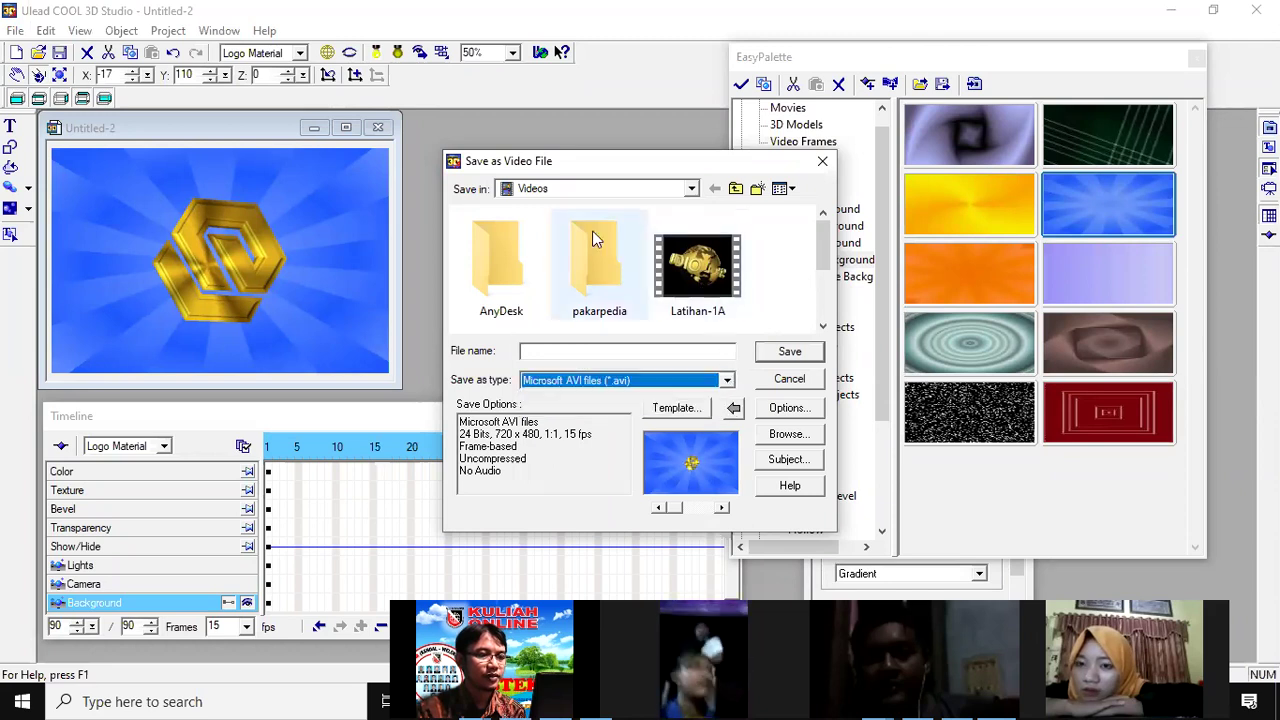
Step: Save the video in the Videos folder under the name "latihan logo" and start rendering
click(580, 352)
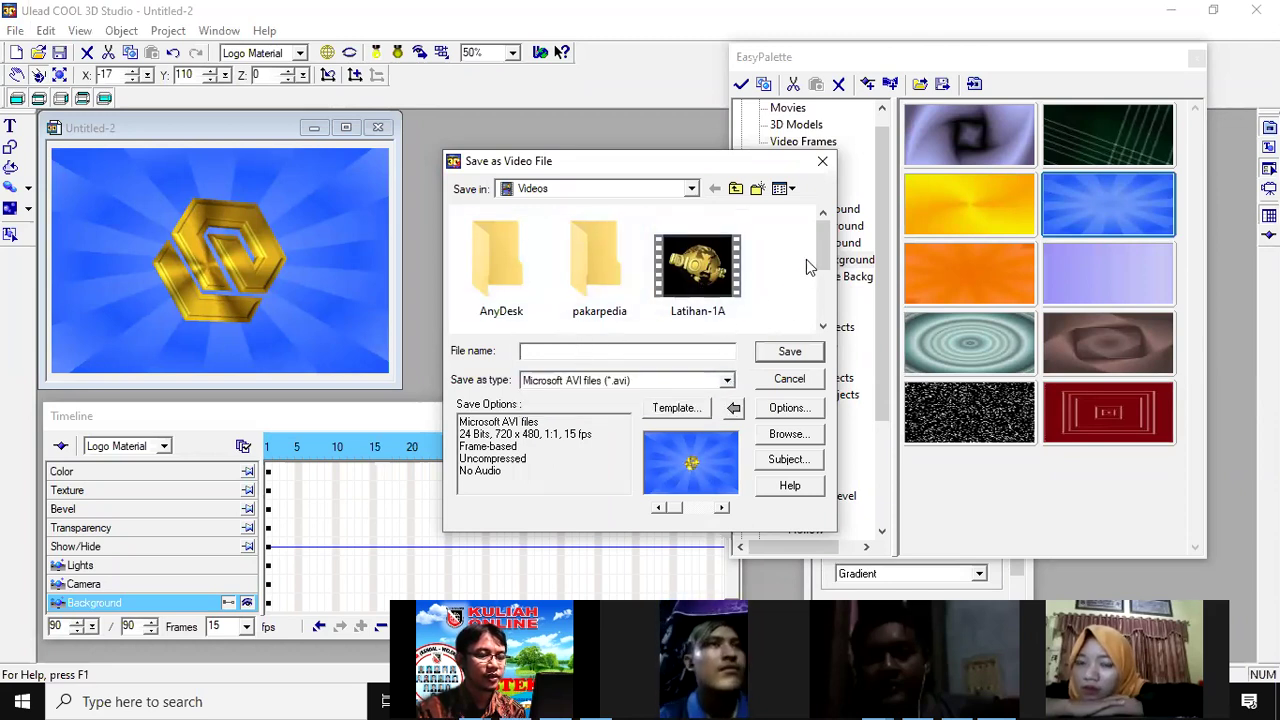
drag(823, 262, 822, 297)
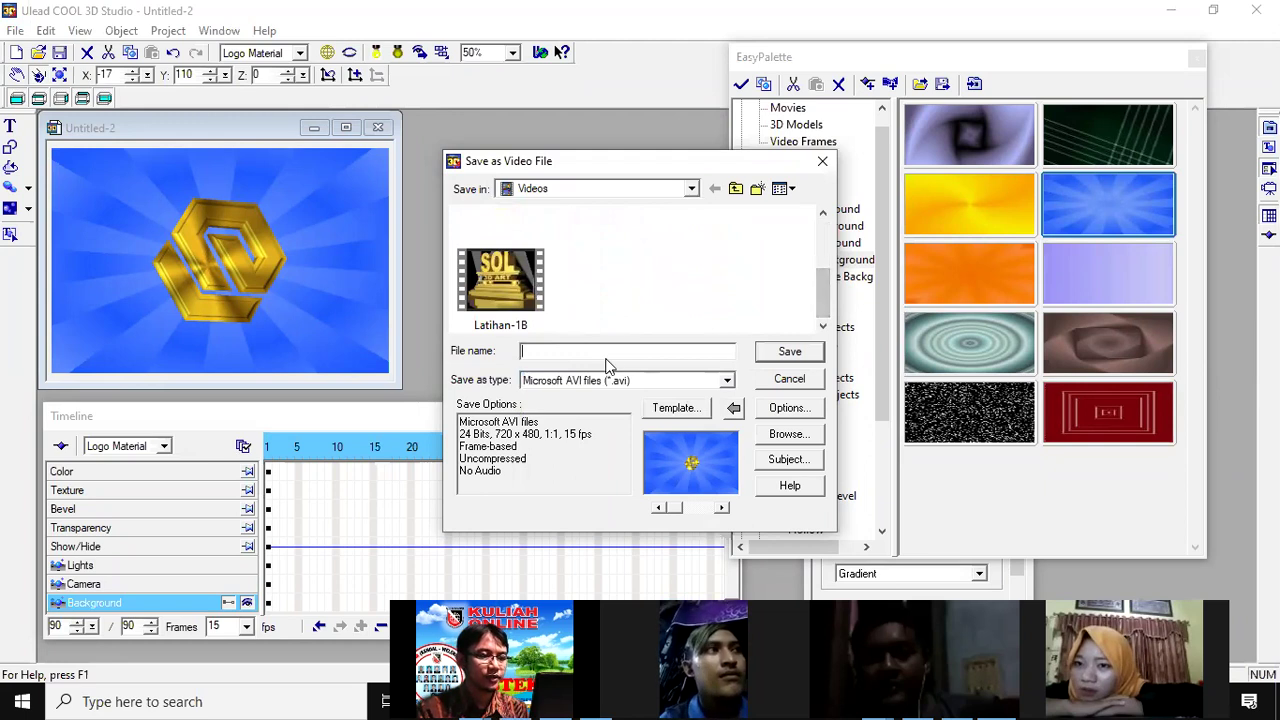
text(latihan logo)
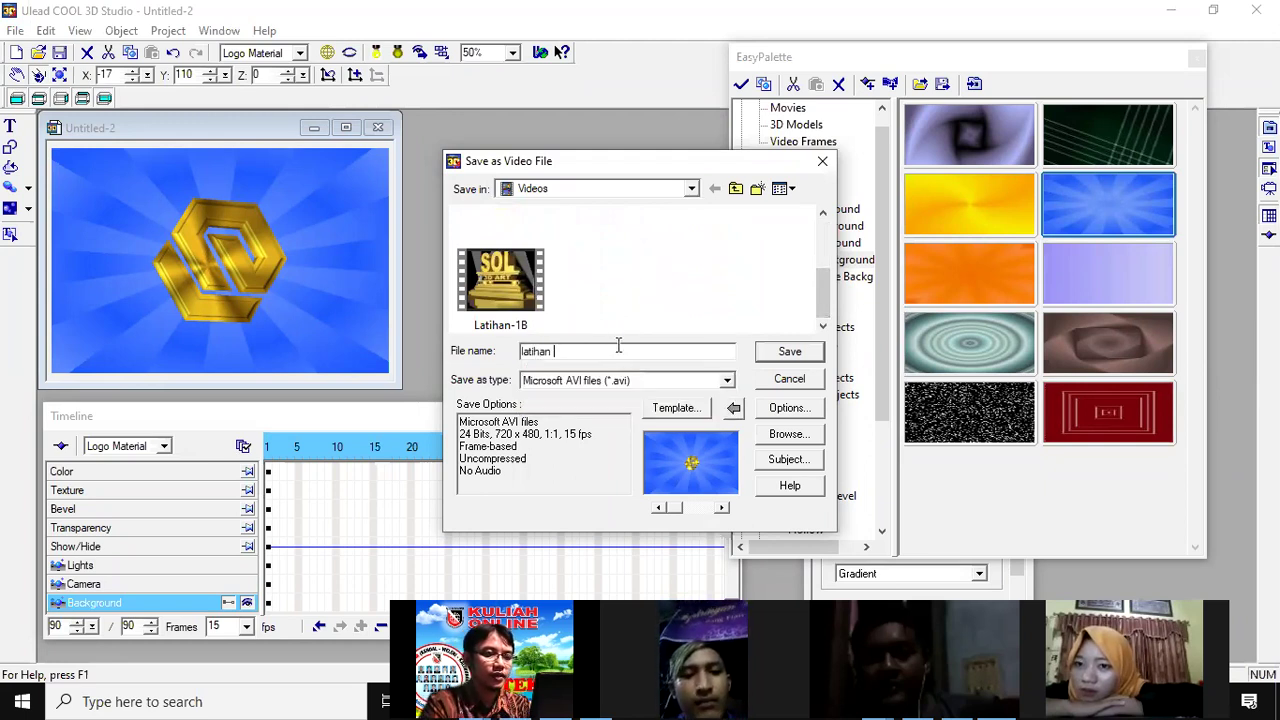
click(784, 352)
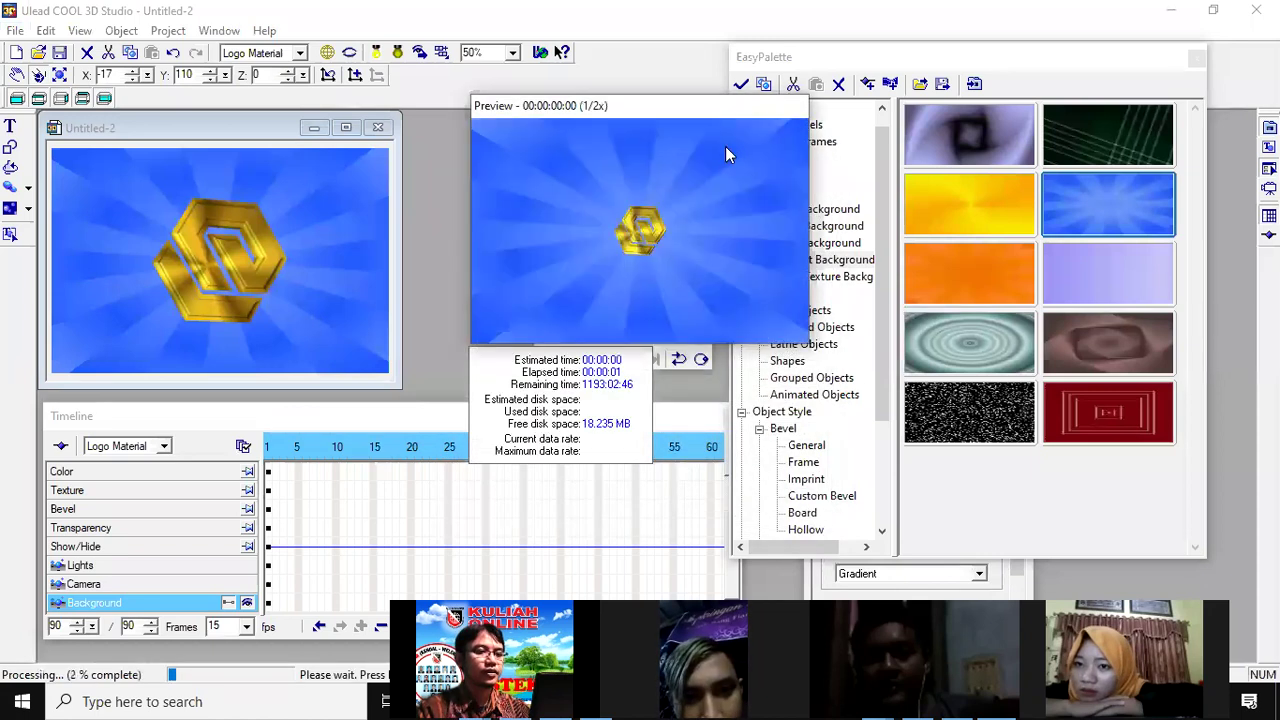
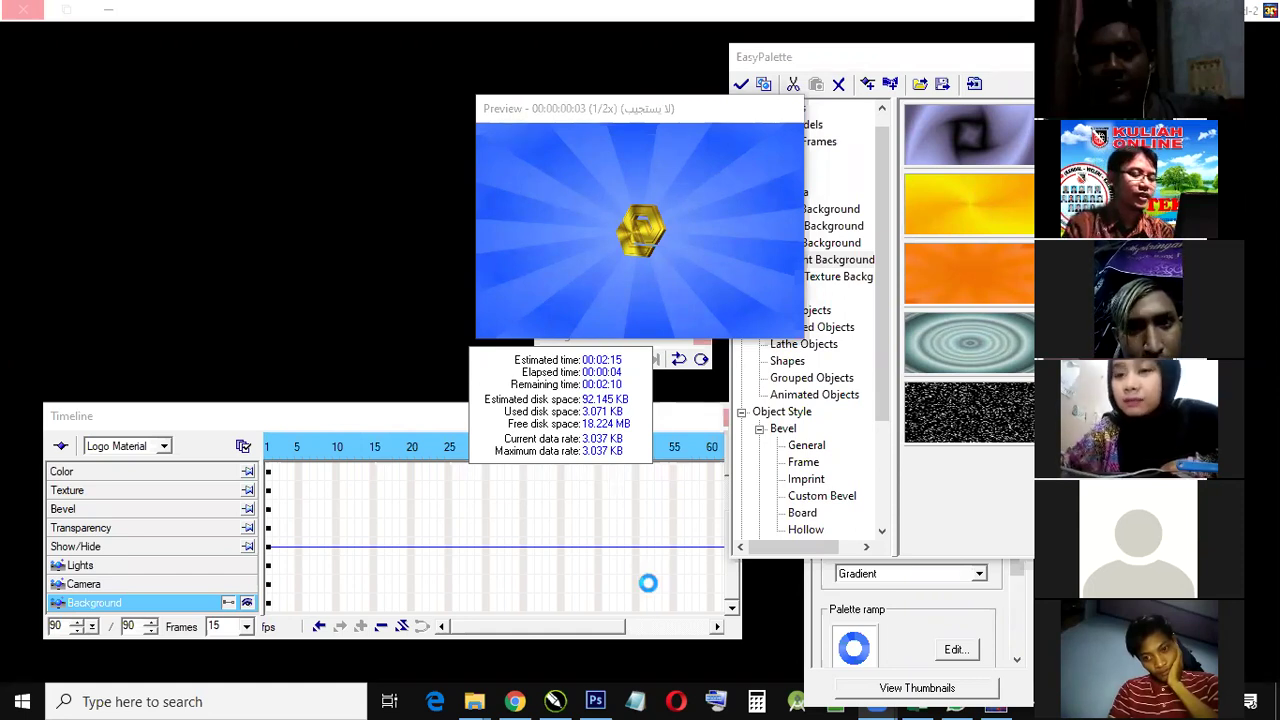
Step: Switch to CorelDRAW and move the two-part S logo horizontally to the page centre, at about X 168.6 mm
mouse_move(556, 700)
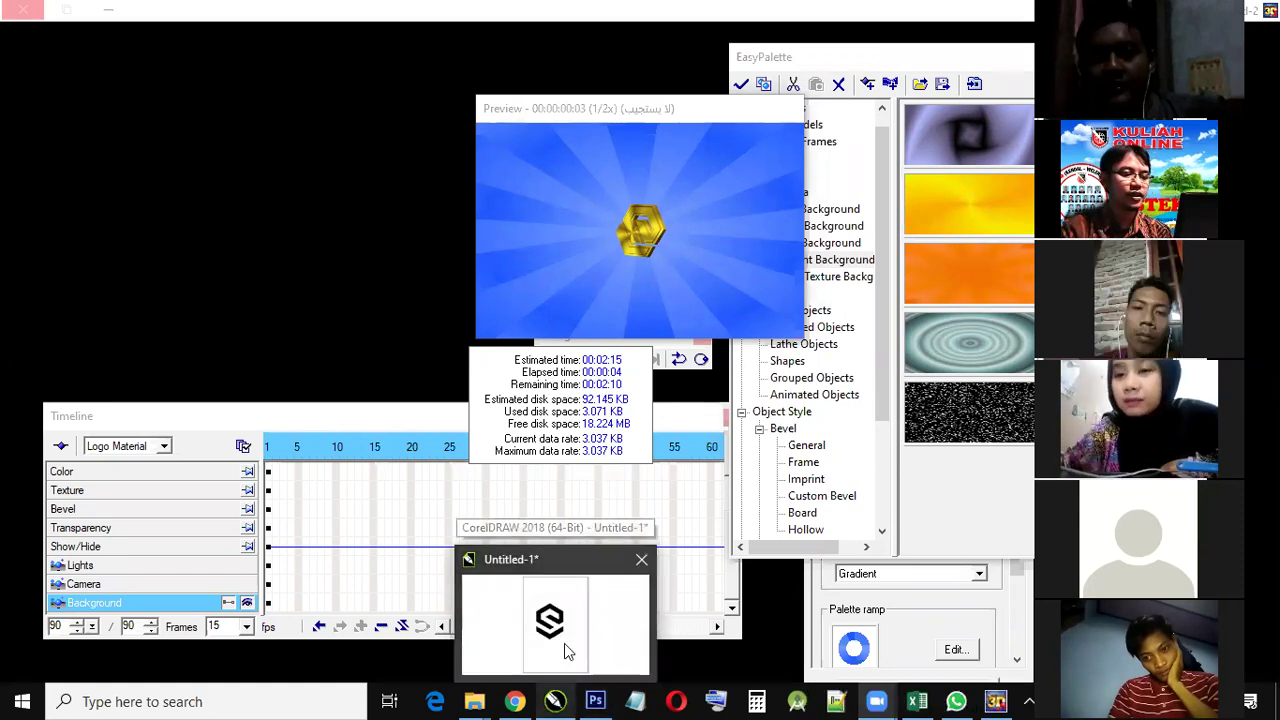
click(564, 643)
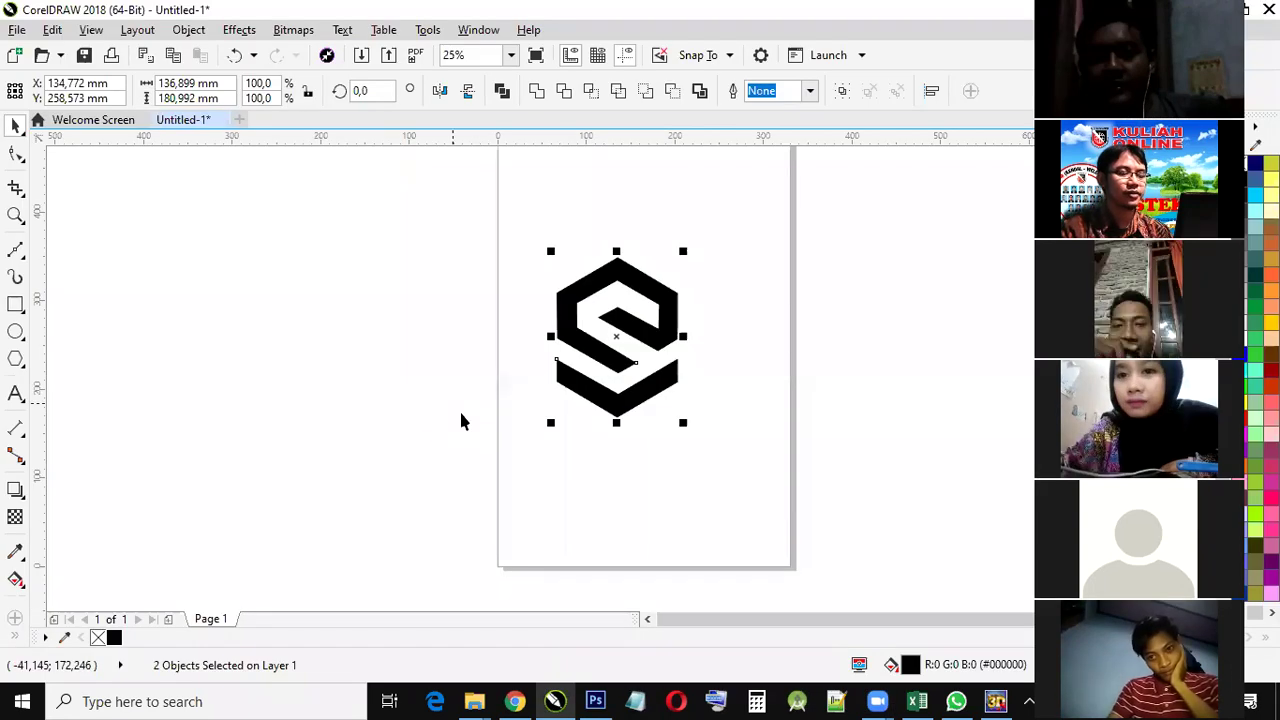
drag(526, 232, 763, 446)
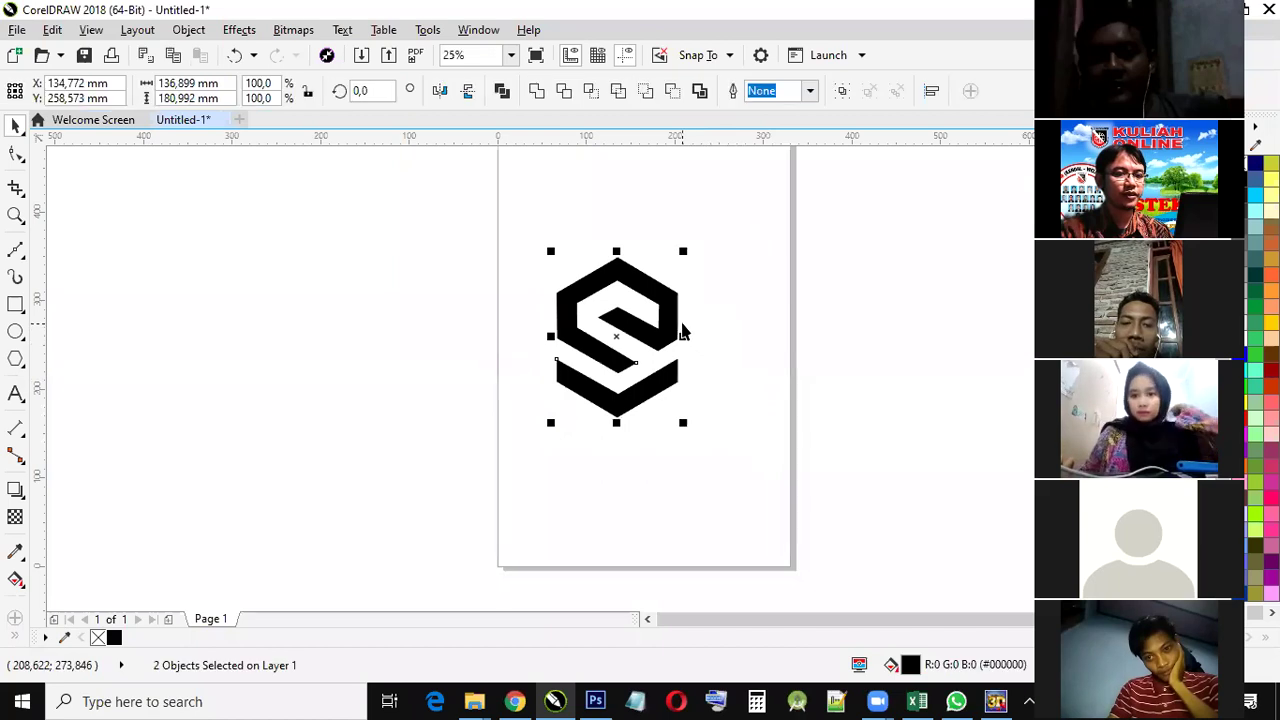
drag(666, 323, 700, 320)
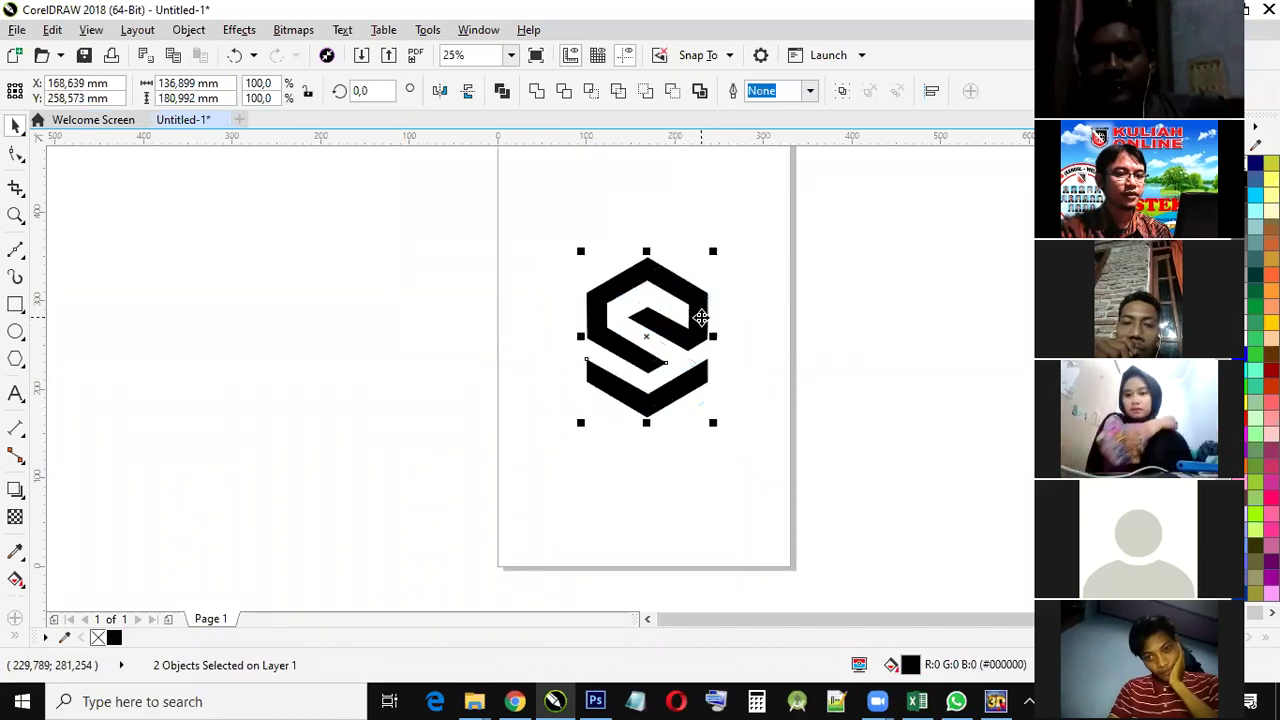
Step: Export only the selected S logo in Adobe Illustrator format, replacing the existing Logo Material.ai in the logo 3d folder
click(17, 29)
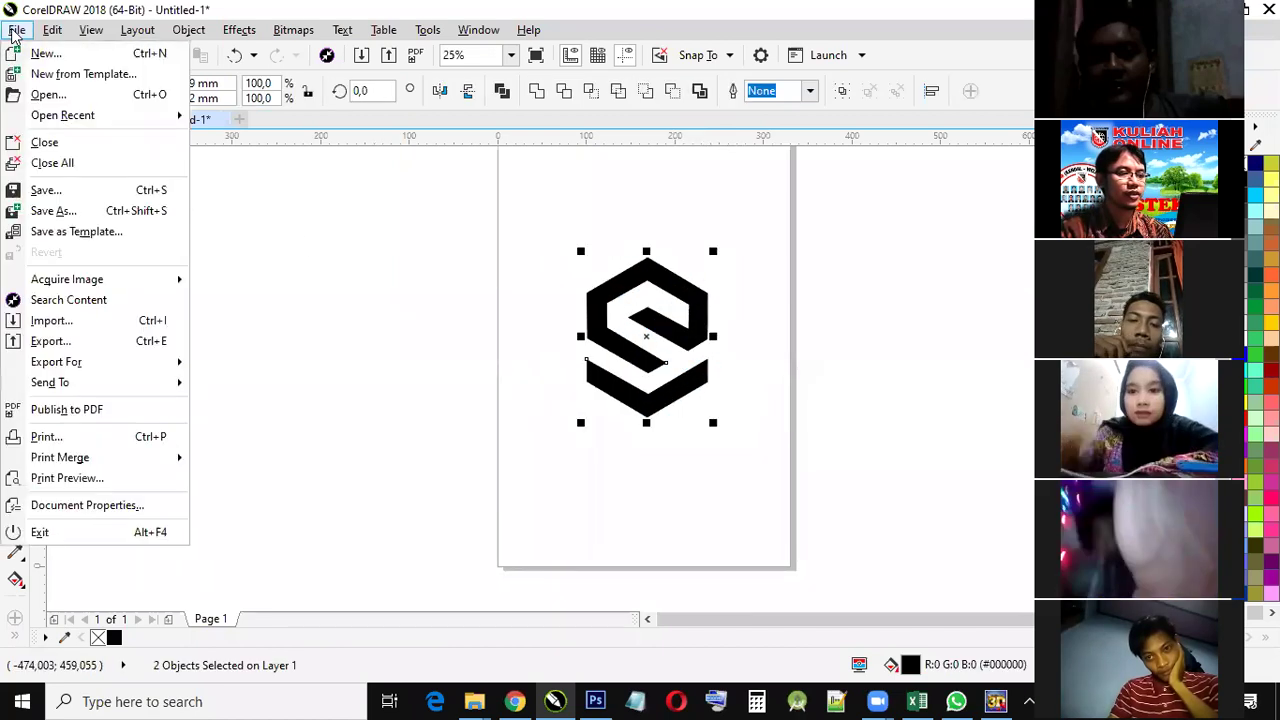
click(81, 342)
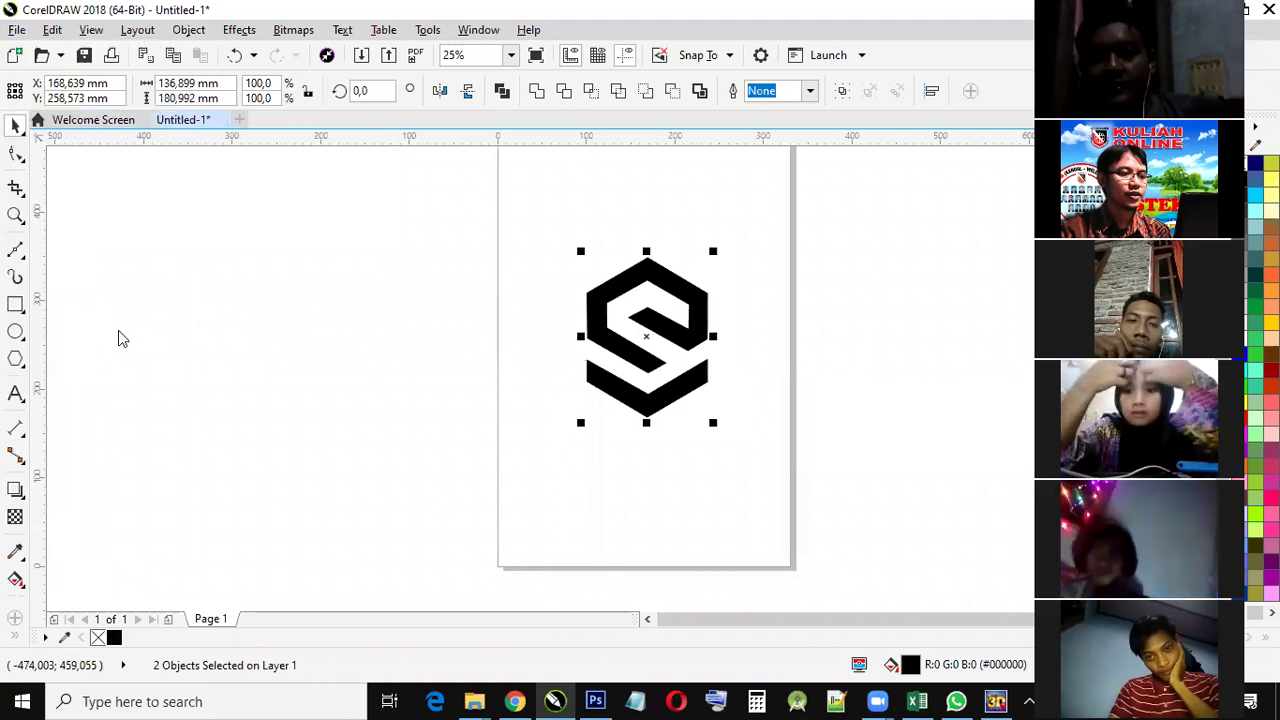
click(240, 544)
click(240, 544)
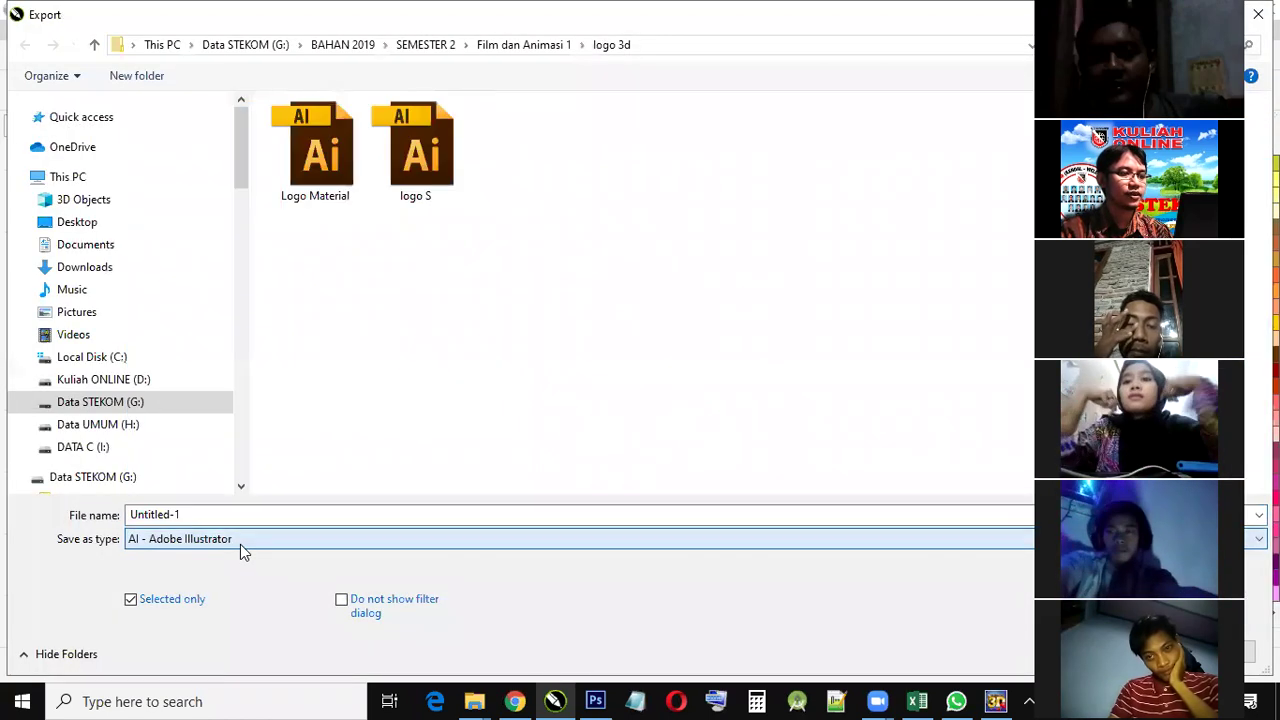
click(315, 185)
double_click(315, 185)
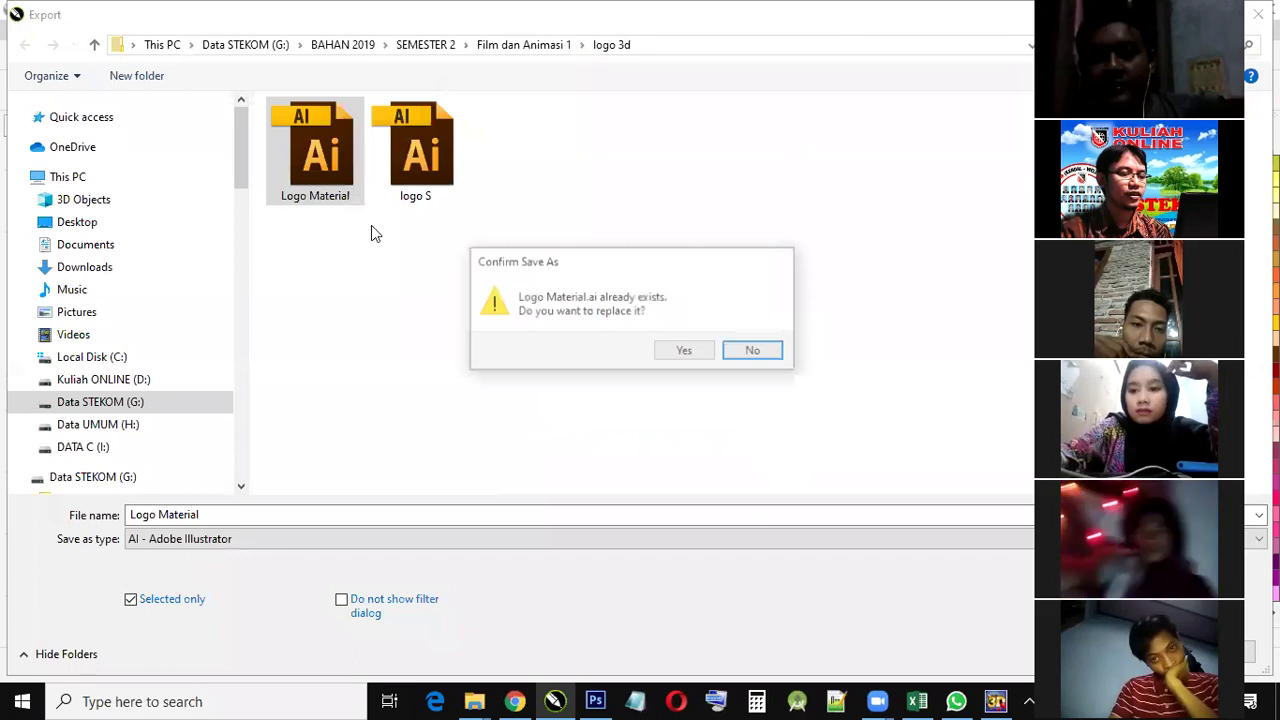
click(683, 354)
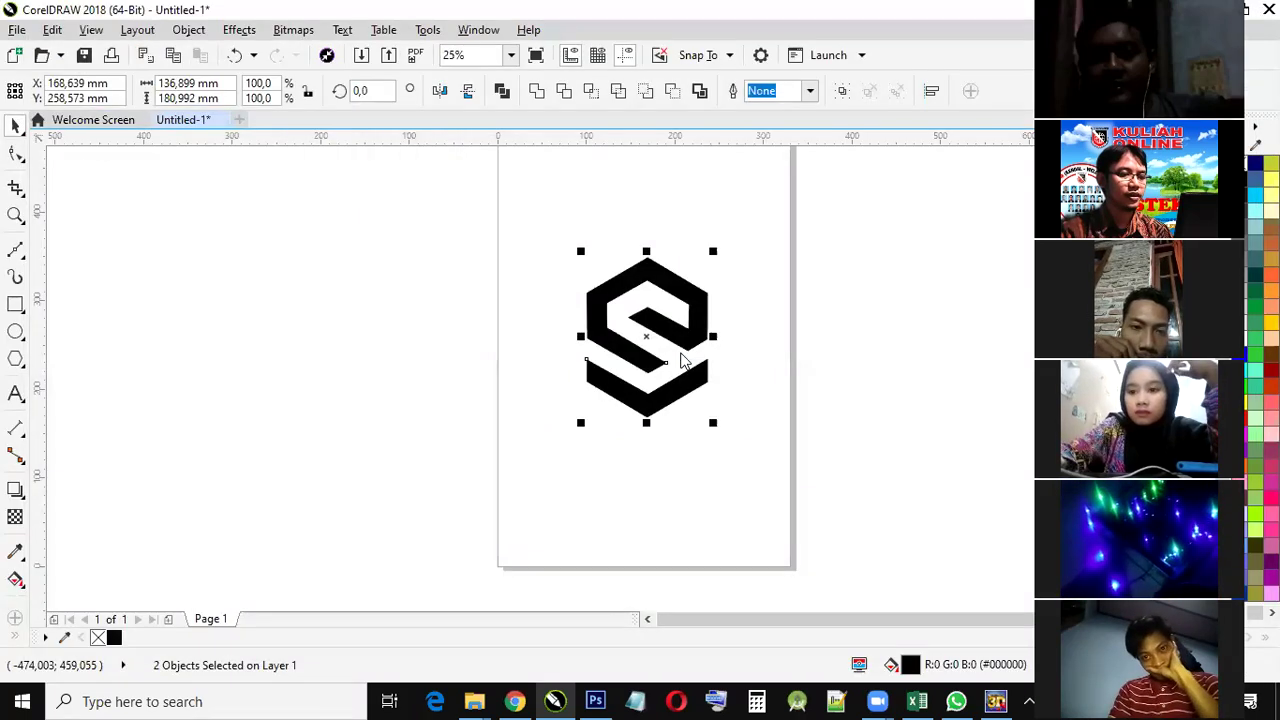
Step: Set the export compatibility to Adobe Illustrator 3.x and choose to export text as curves
click(565, 195)
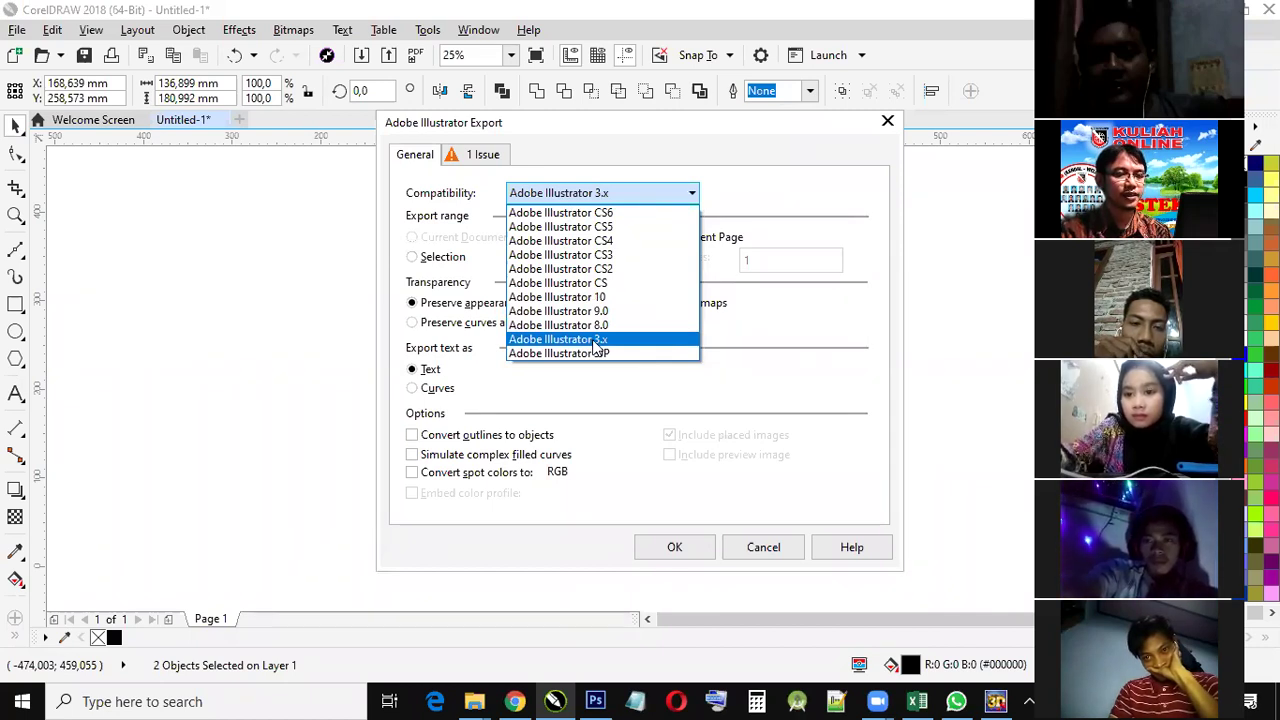
click(586, 213)
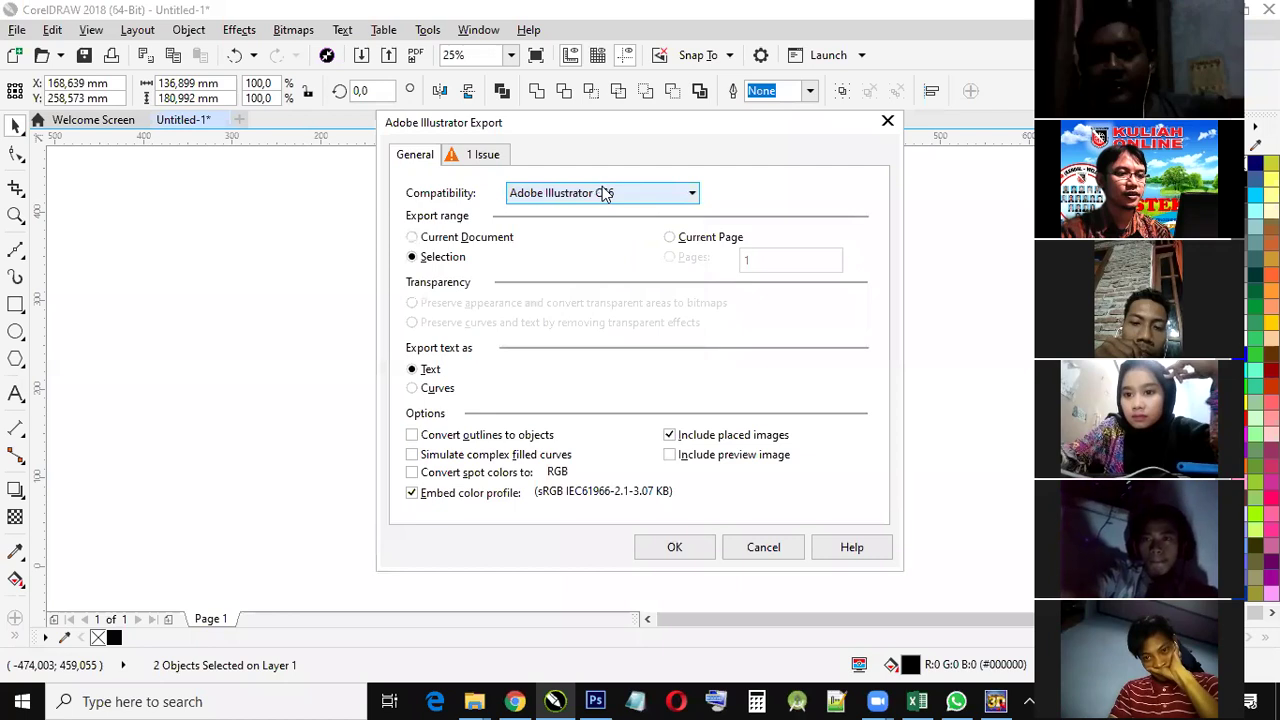
click(602, 195)
click(582, 339)
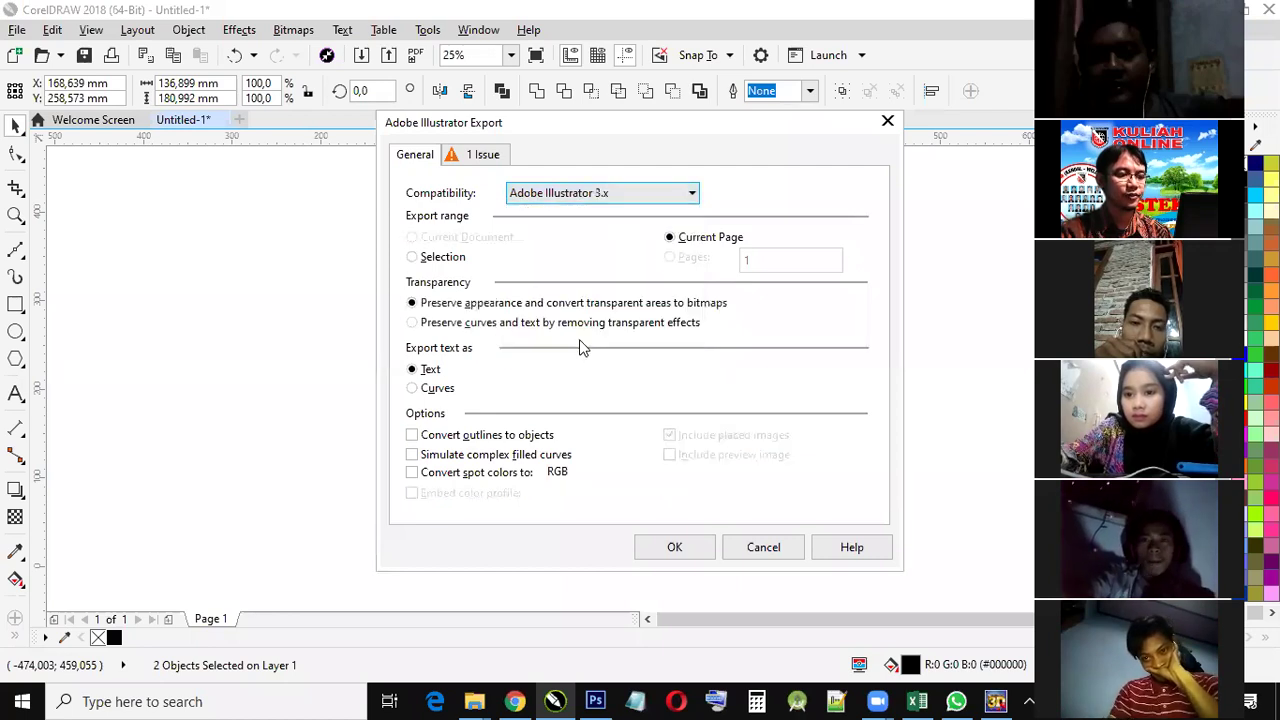
click(413, 389)
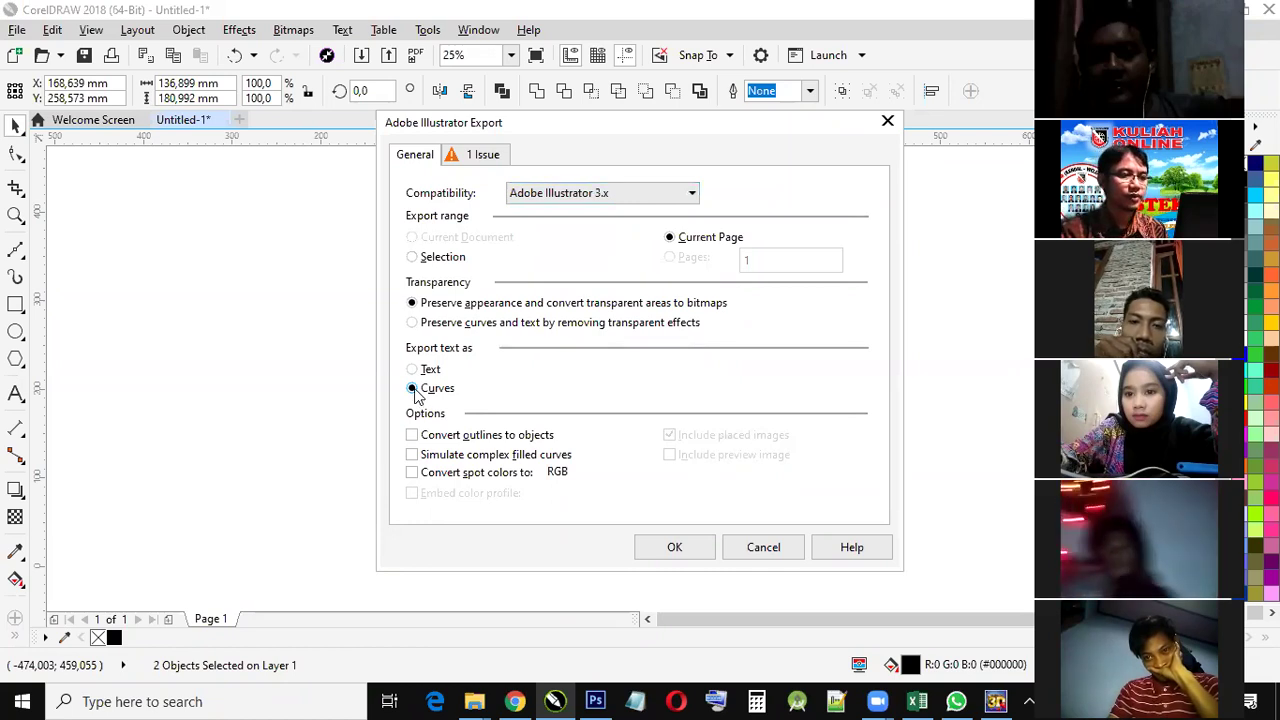
Step: Review the export's preflight issue, keep Adobe Illustrator 3.x compatibility, and complete the logo export
click(487, 157)
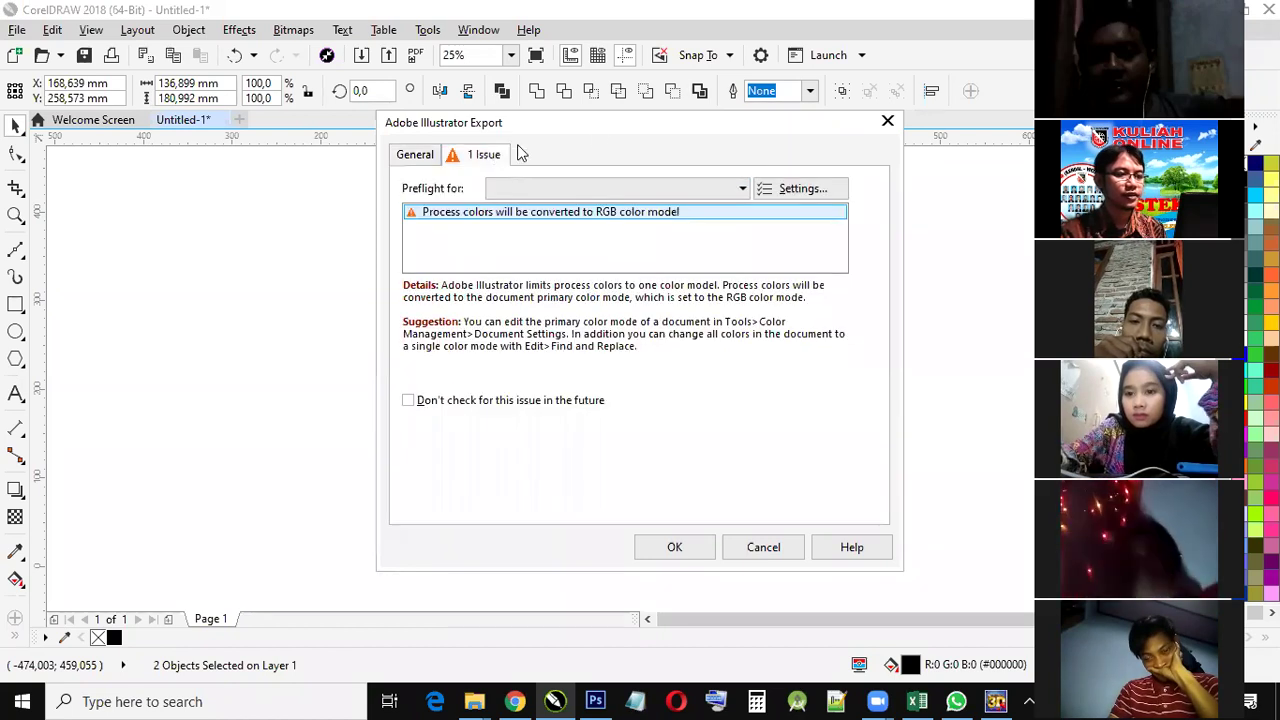
drag(625, 131, 491, 169)
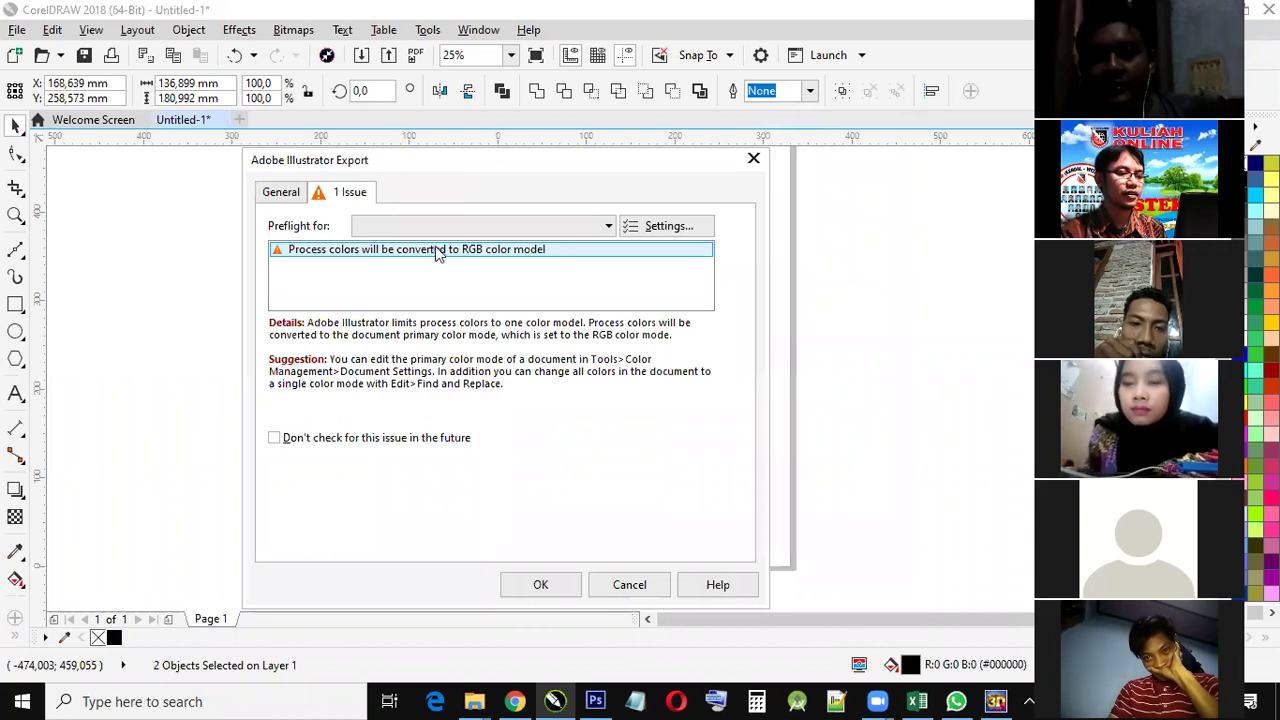
click(272, 195)
click(510, 240)
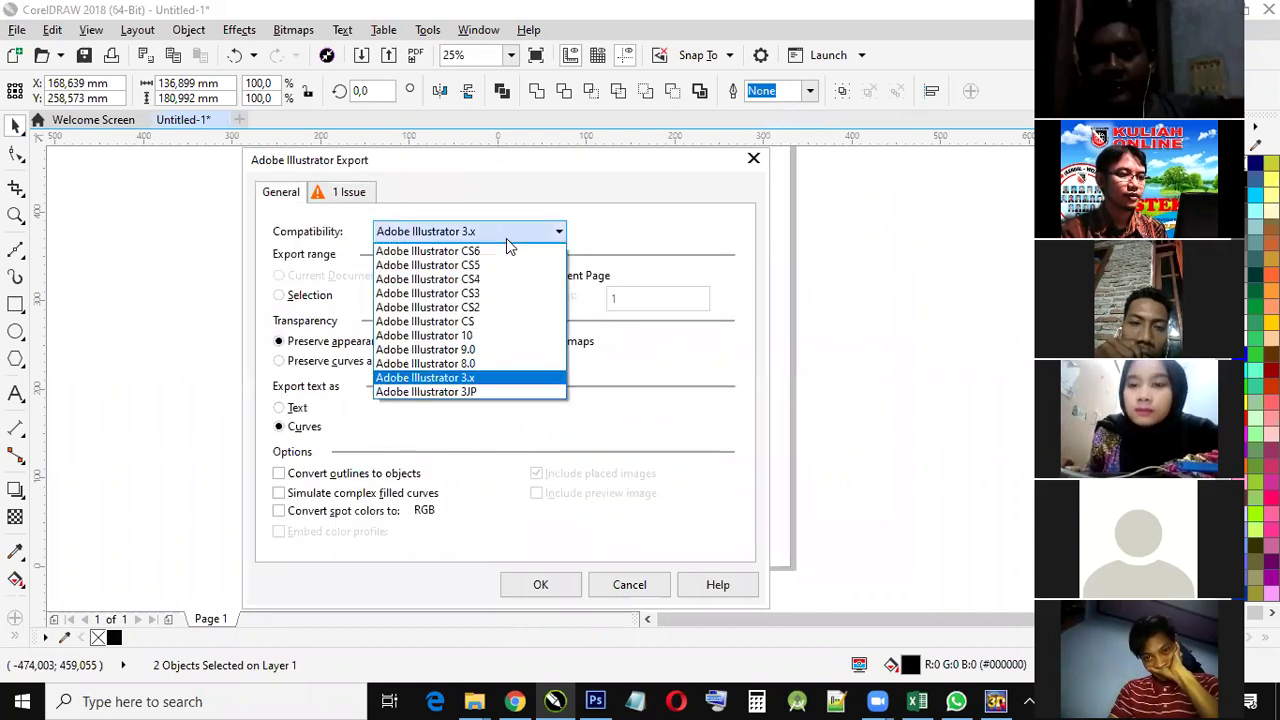
click(472, 377)
click(540, 584)
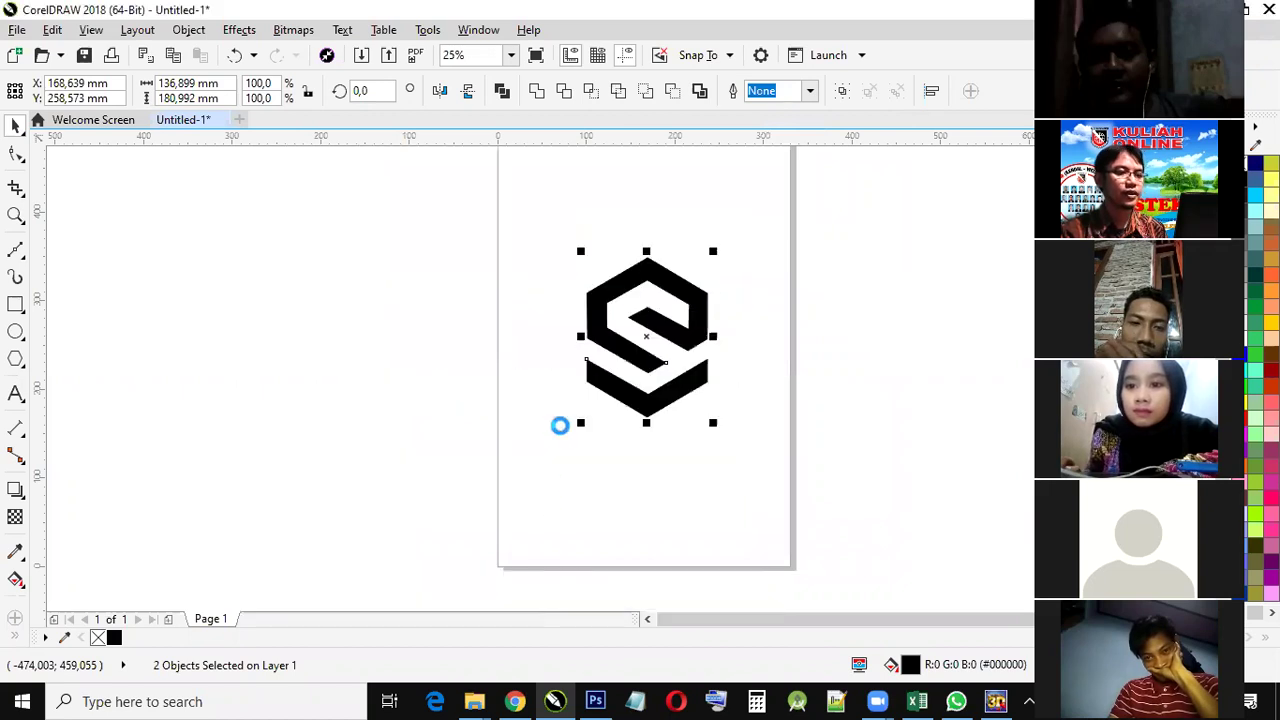
click(571, 362)
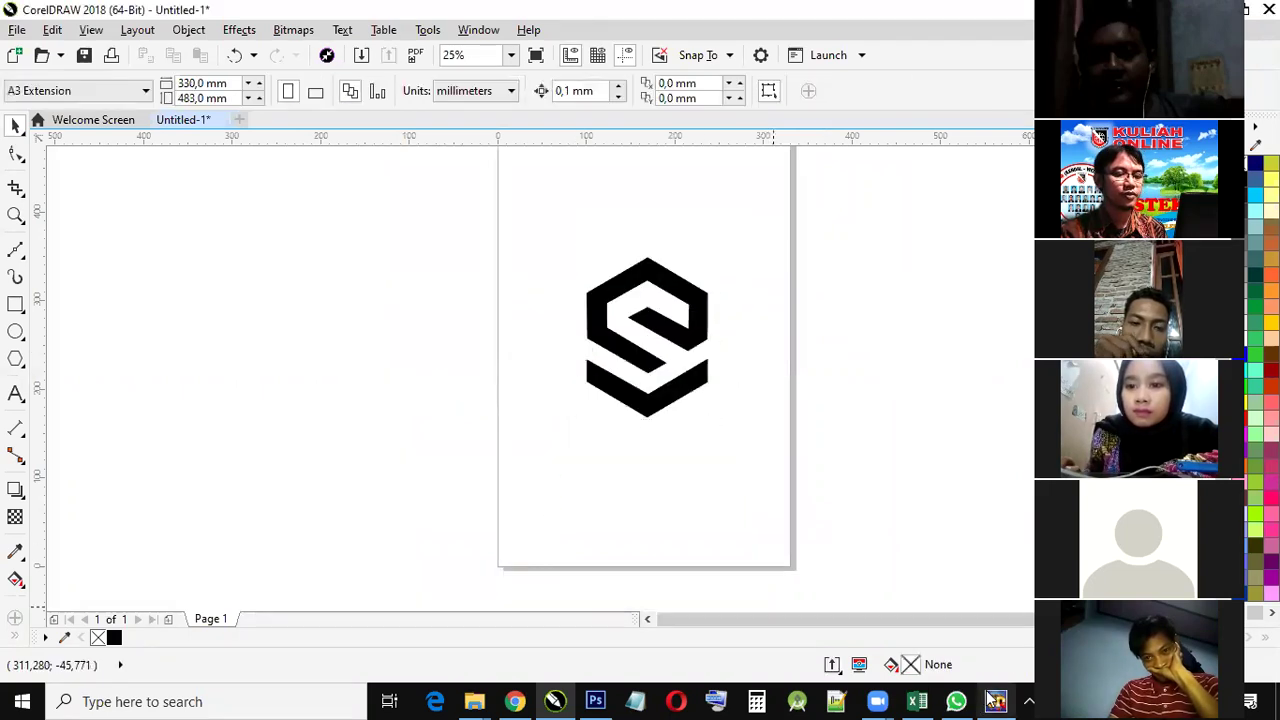
Step: Switch to COOL 3D Studio and move the floating Navigation Toolbar closer to the project window
click(996, 700)
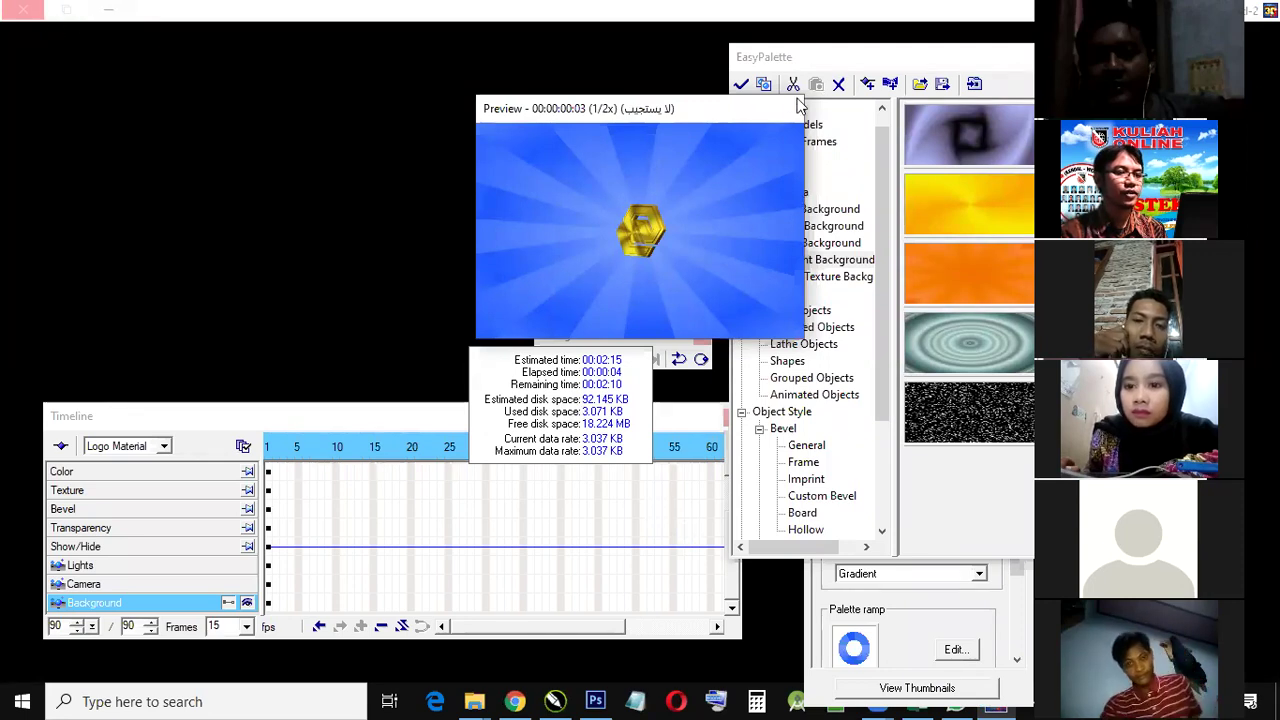
drag(684, 109, 510, 109)
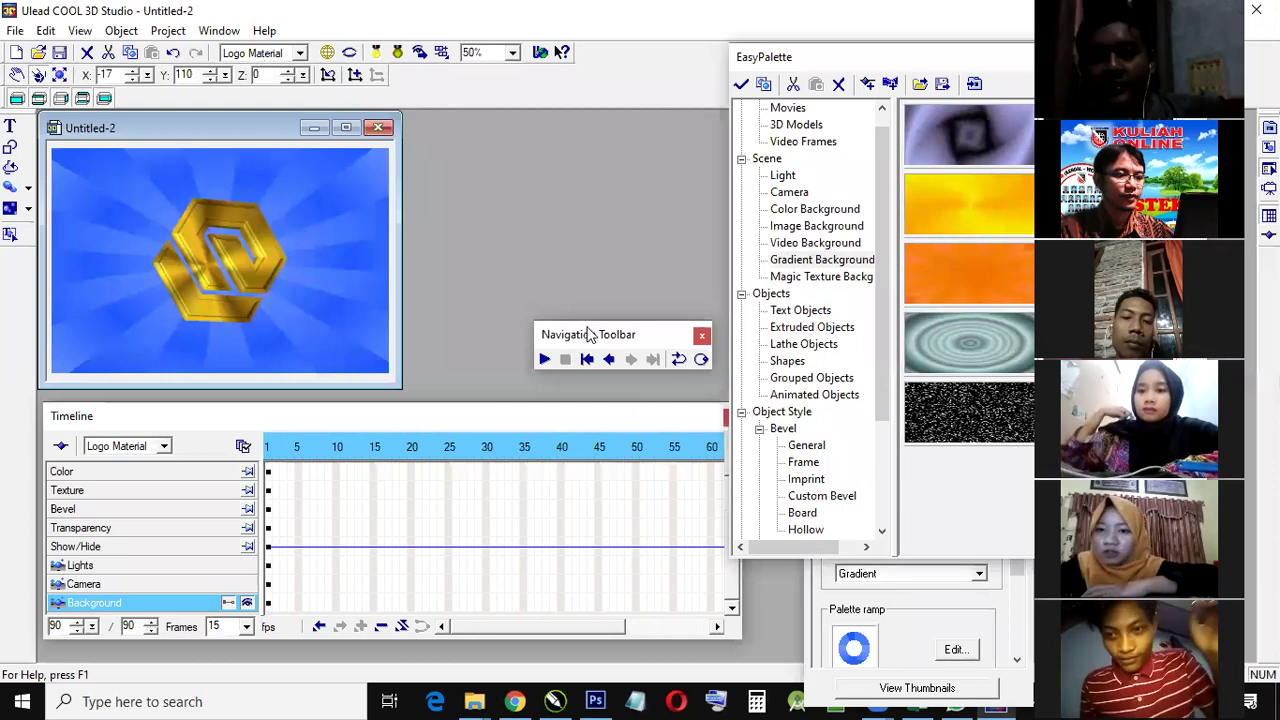
drag(591, 331, 511, 302)
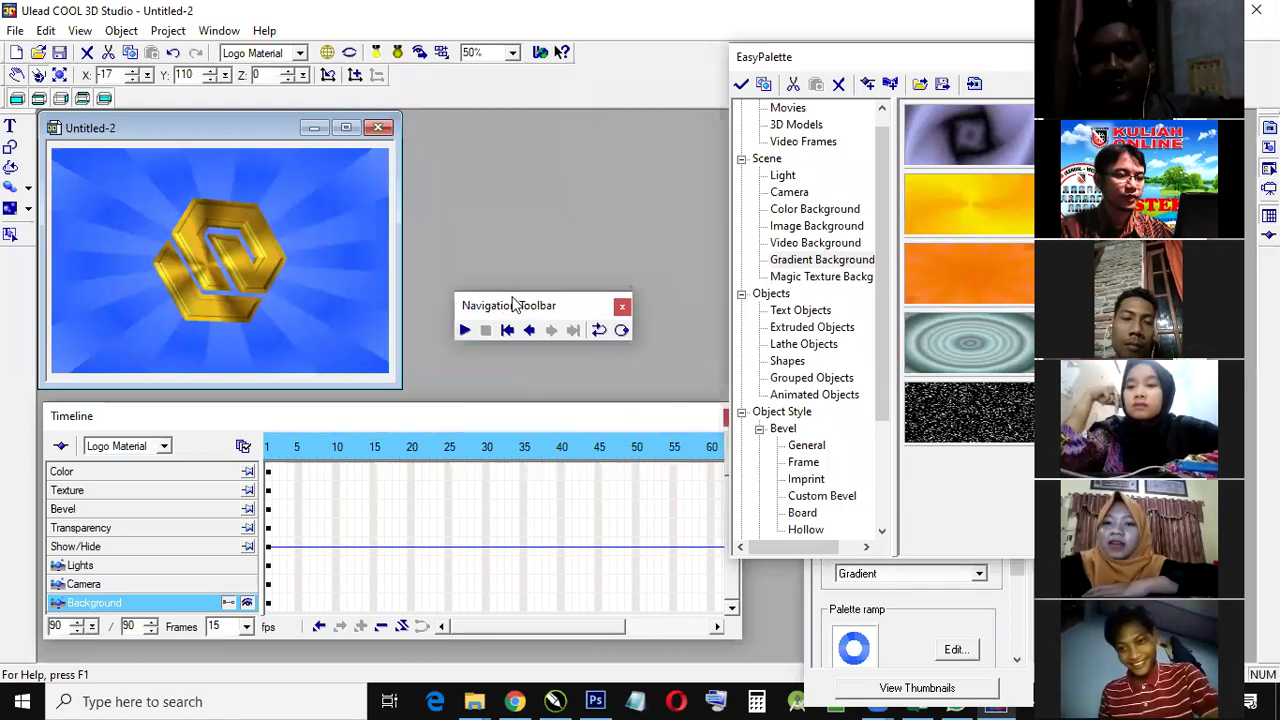
Step: Close the floating Navigation Toolbar and show it again through the toolbar visibility options
click(622, 308)
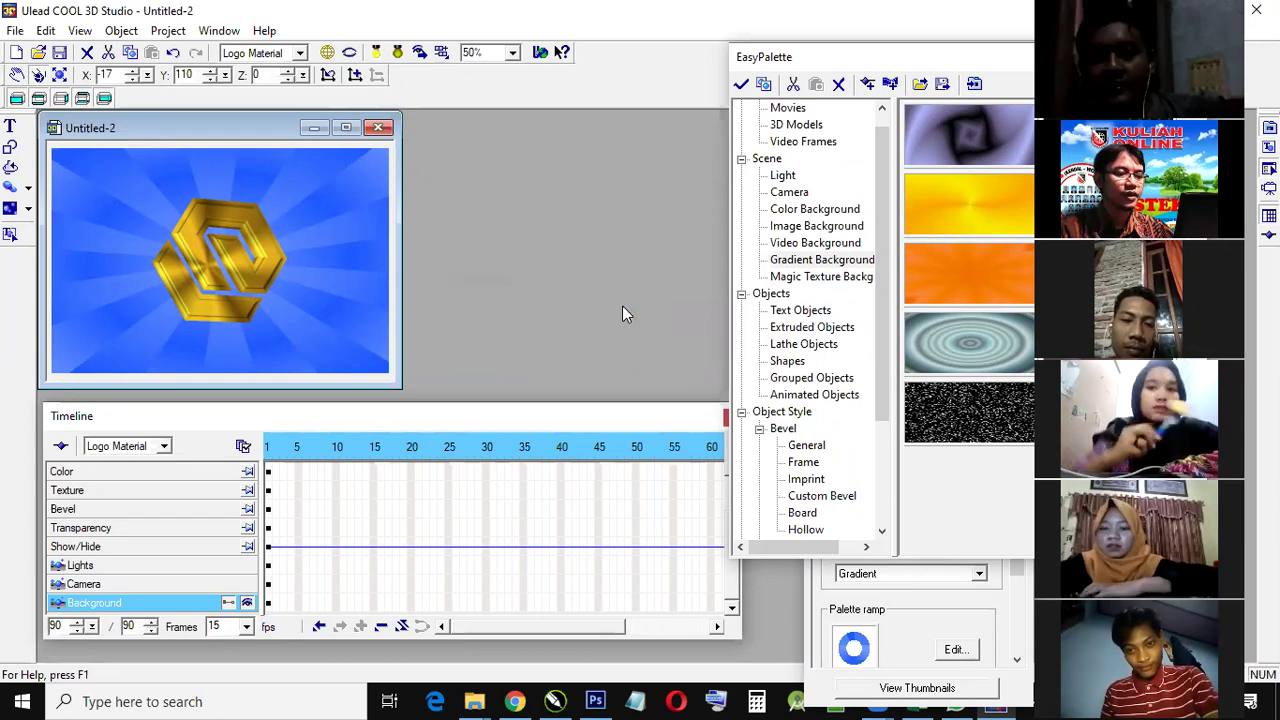
click(80, 30)
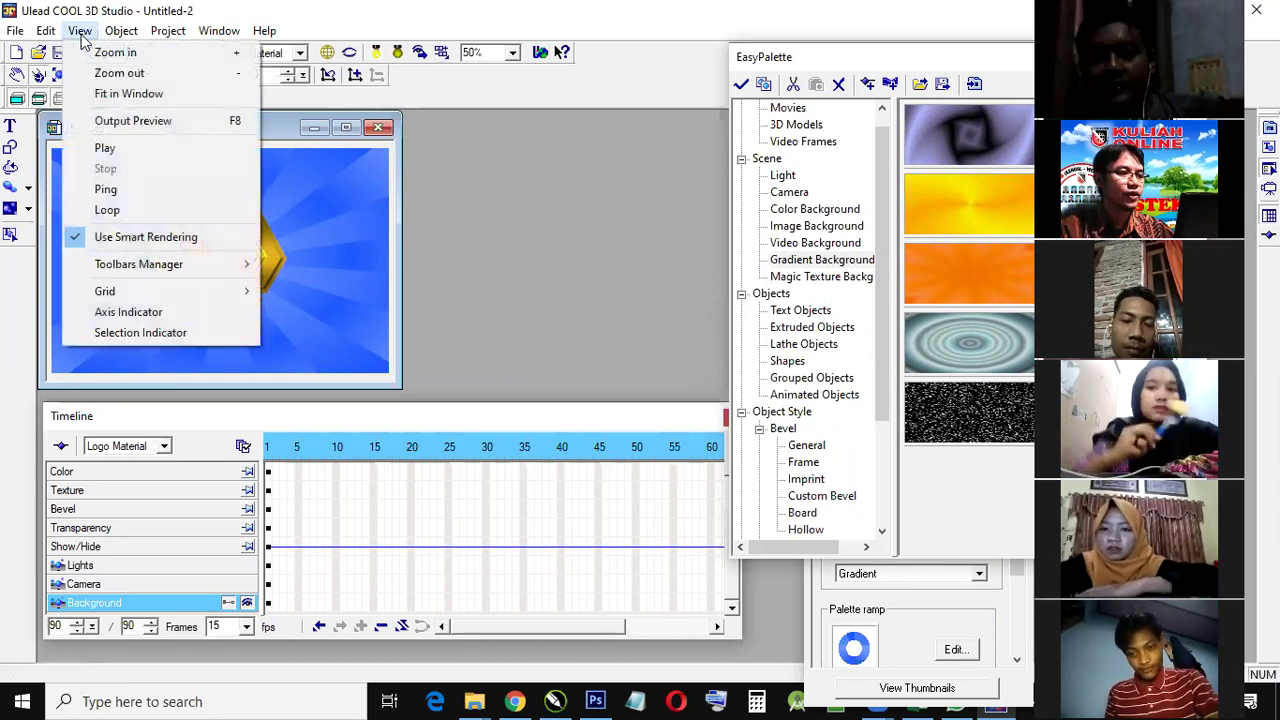
mouse_move(186, 265)
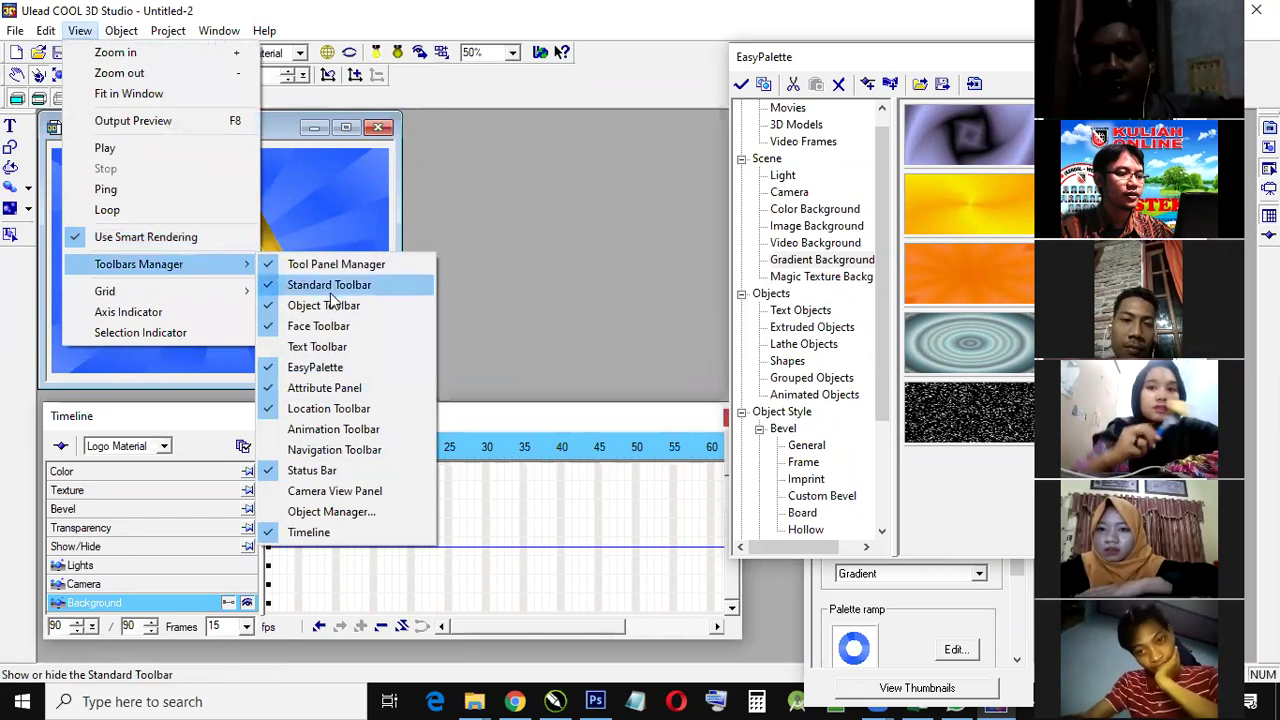
click(341, 451)
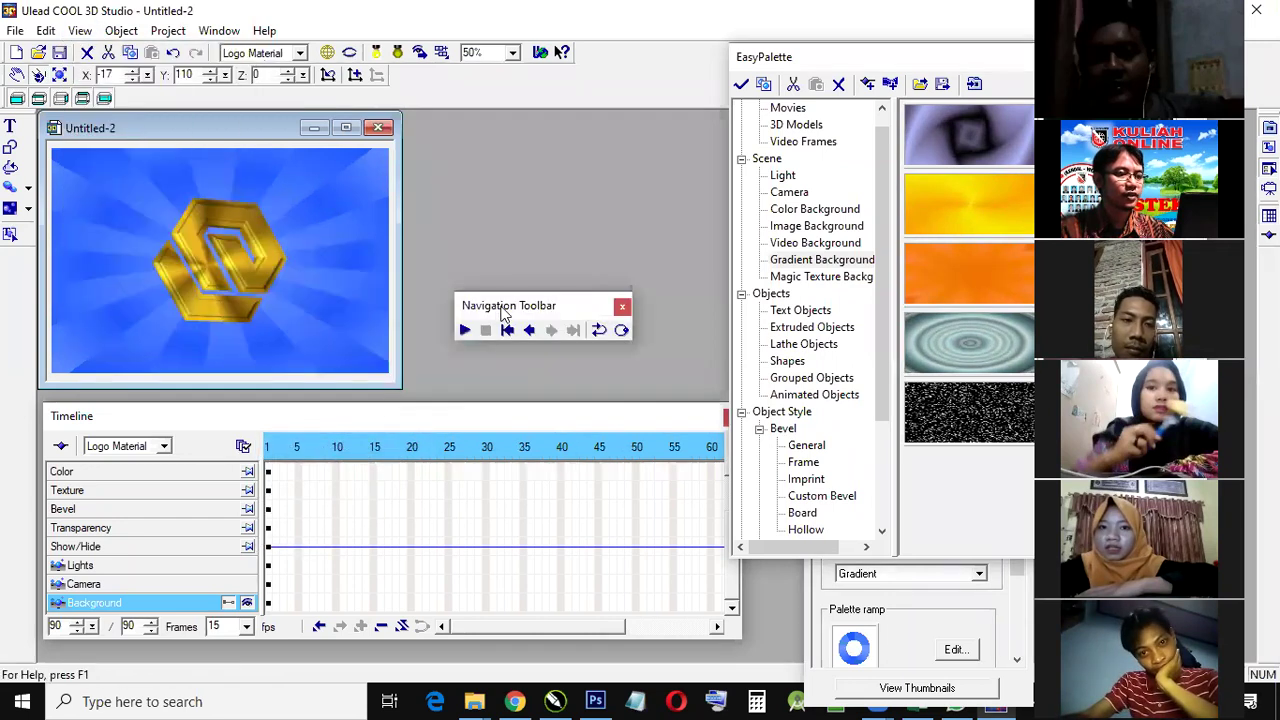
Step: Place the Navigation Toolbar behind the Timeline, and move the Timeline up over the project window to uncover it
drag(505, 309, 505, 489)
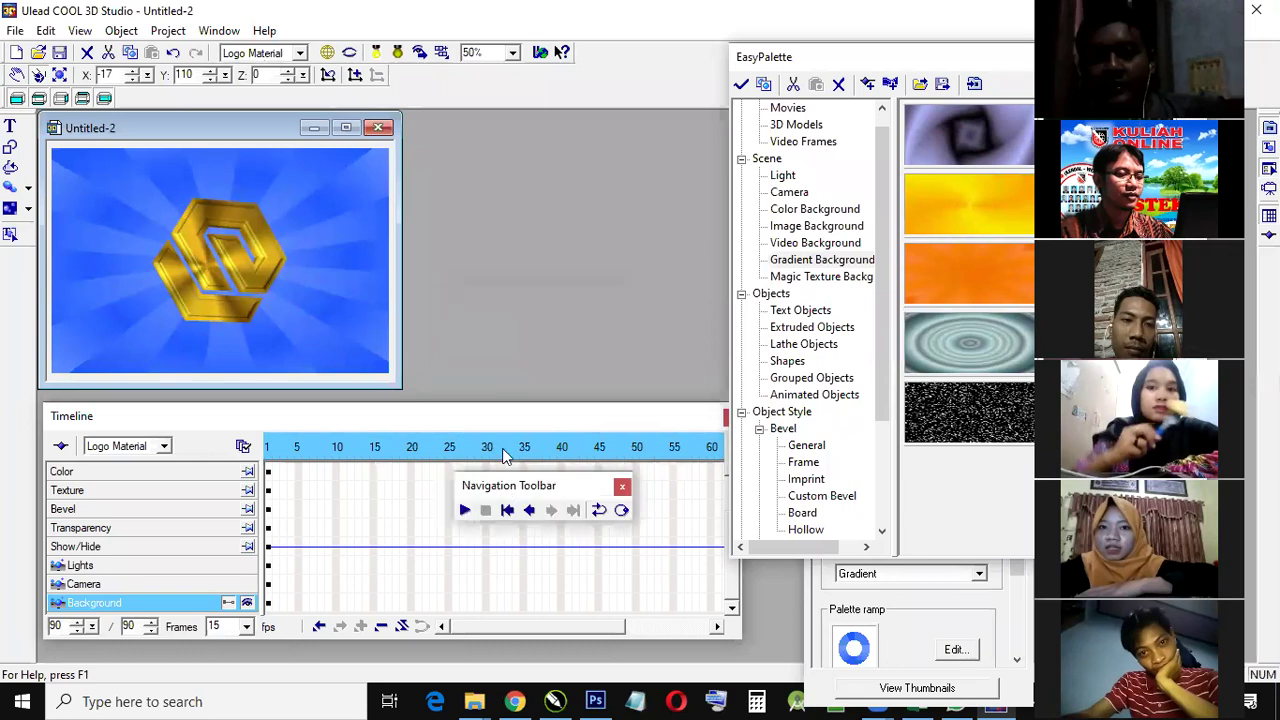
click(506, 413)
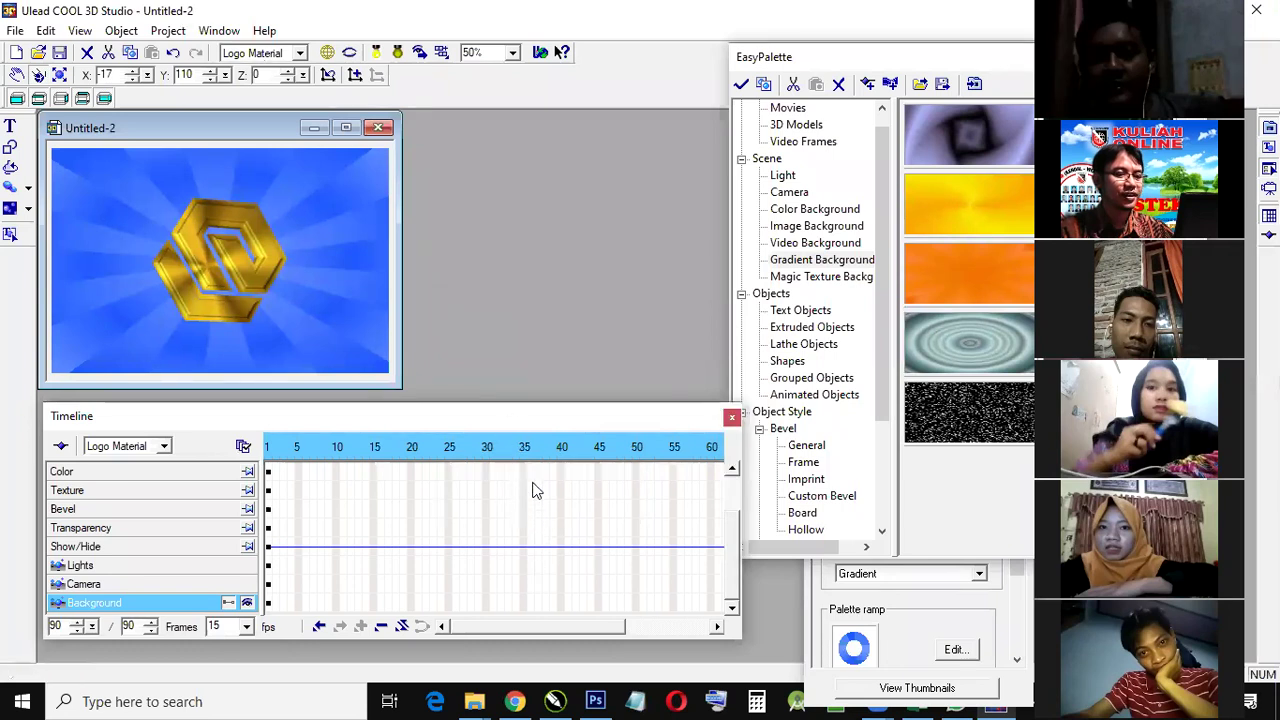
drag(523, 416, 530, 123)
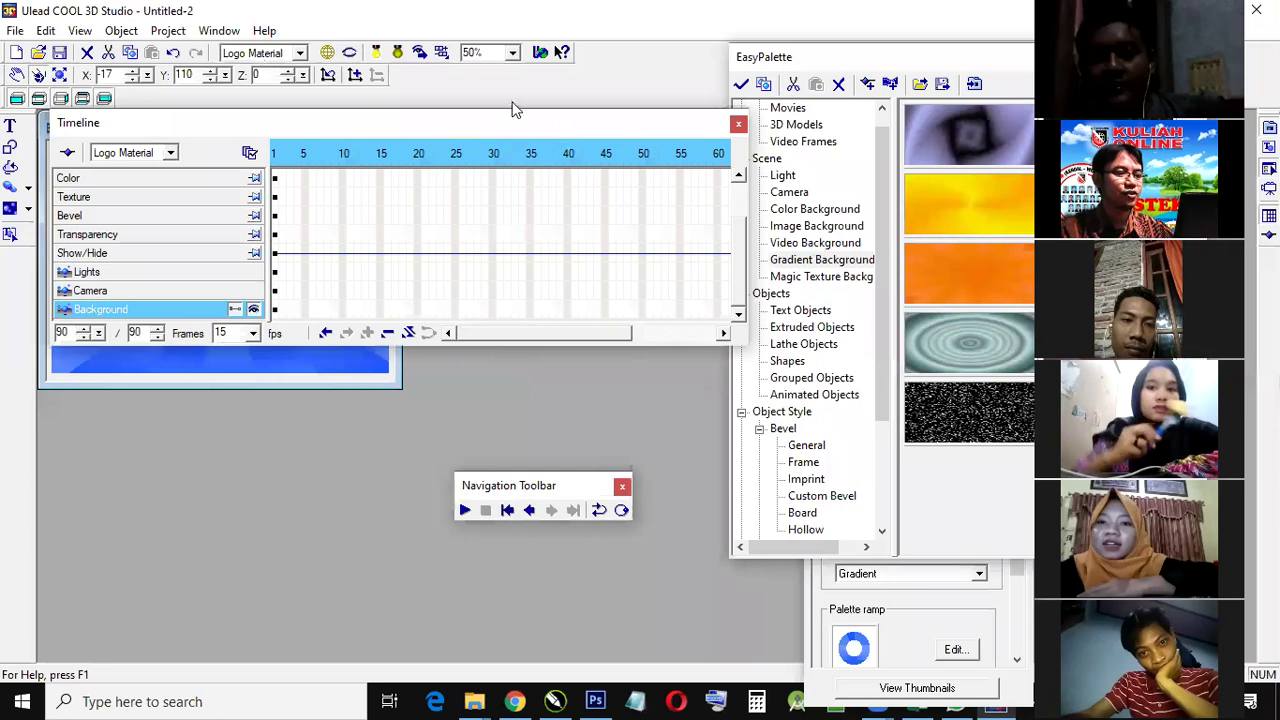
drag(512, 126, 520, 418)
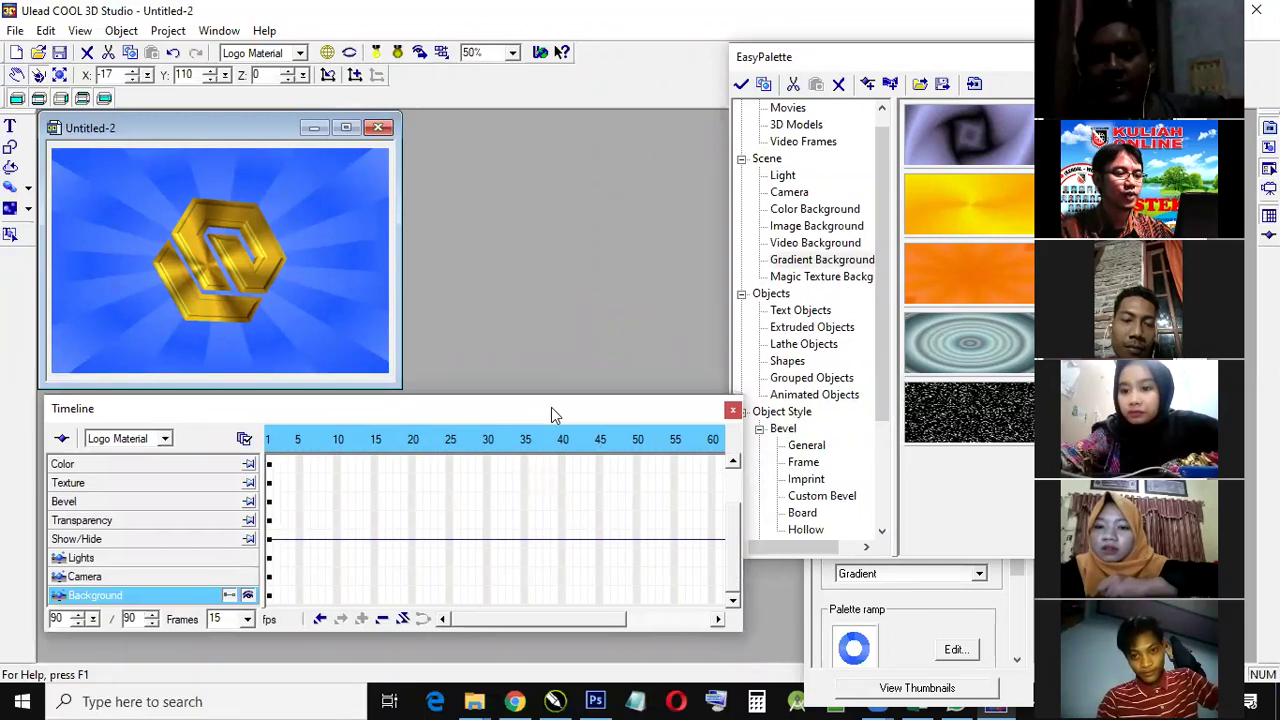
drag(551, 407, 527, 128)
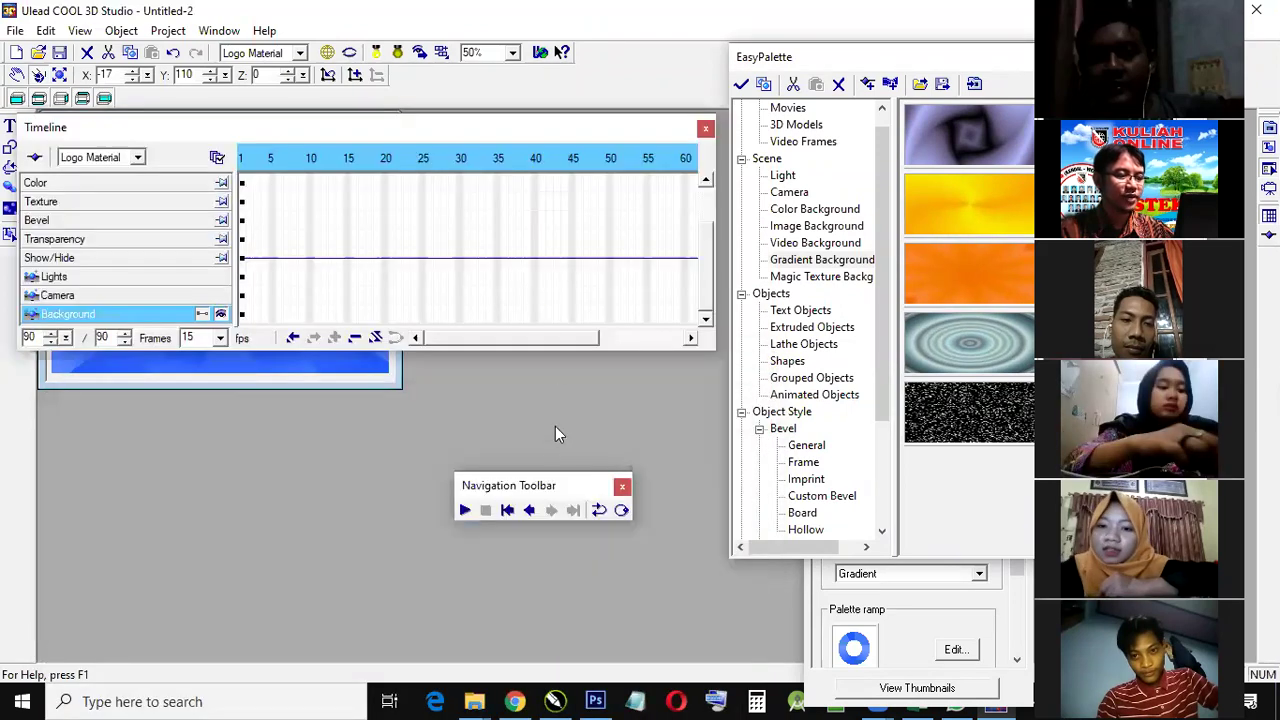
drag(533, 494, 537, 413)
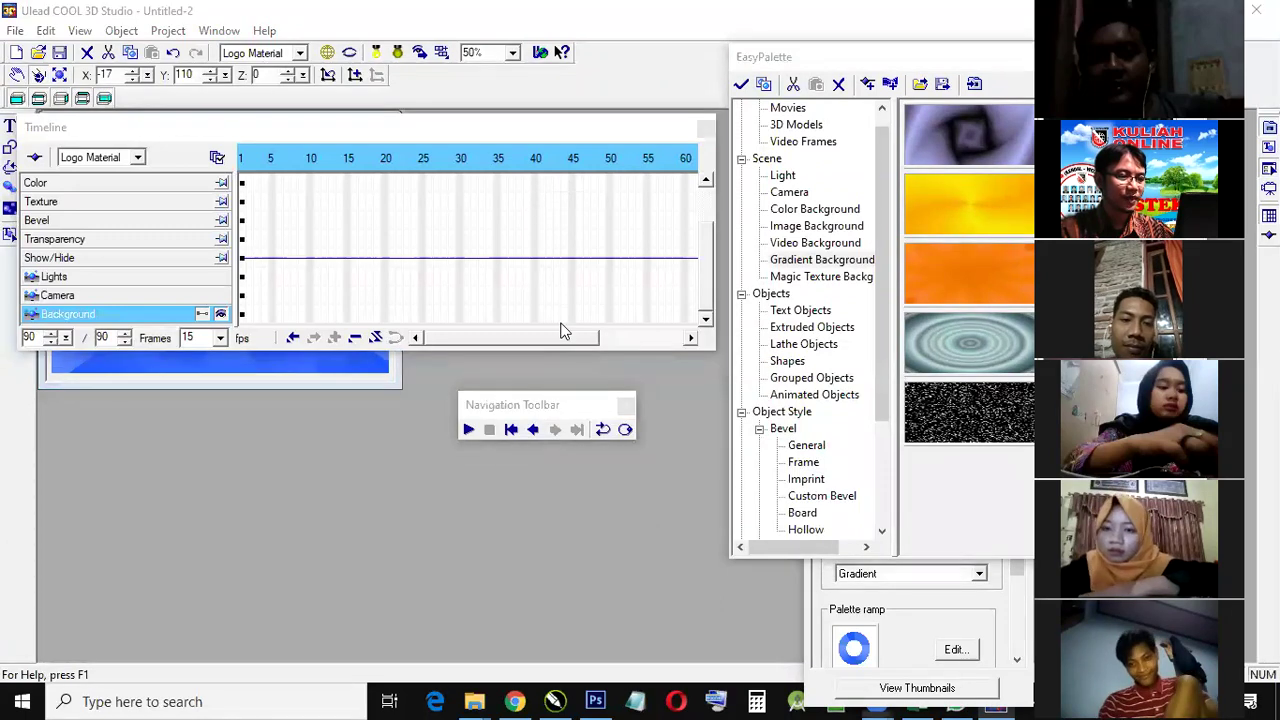
Step: Dock the Navigation Toolbar below the Timeline, and briefly play and stop the logo animation
drag(582, 402, 308, 667)
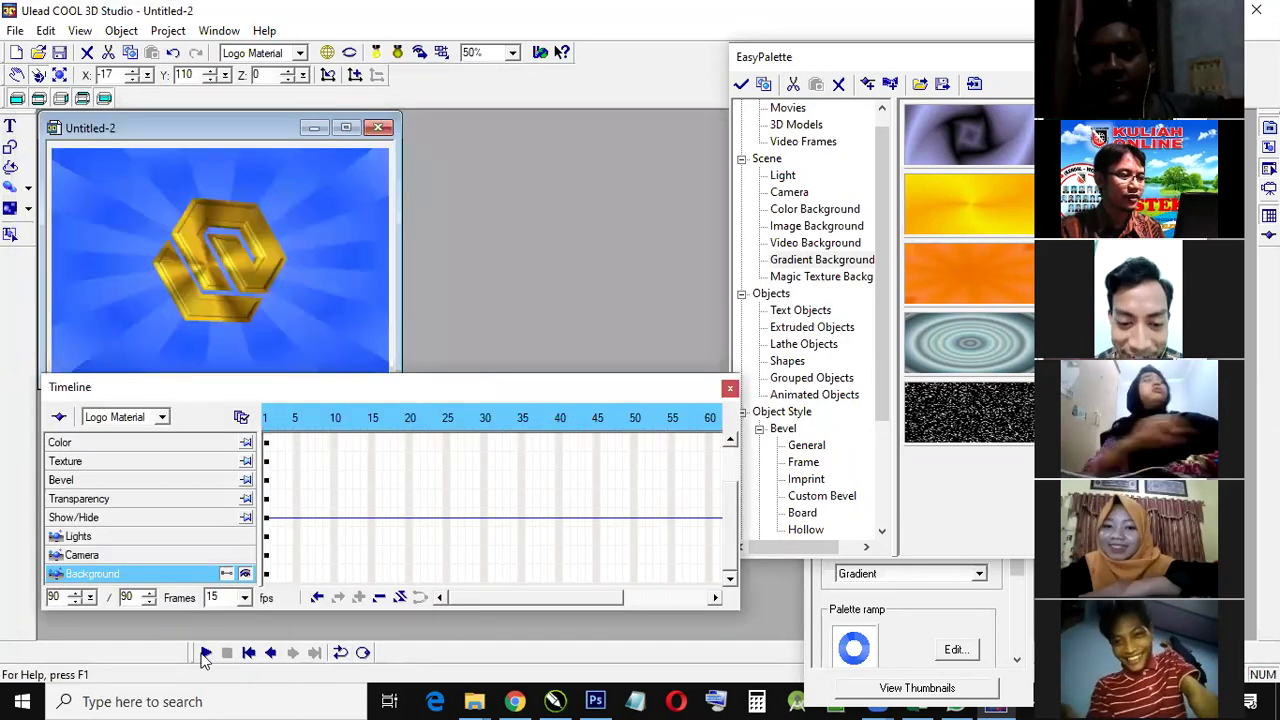
click(210, 652)
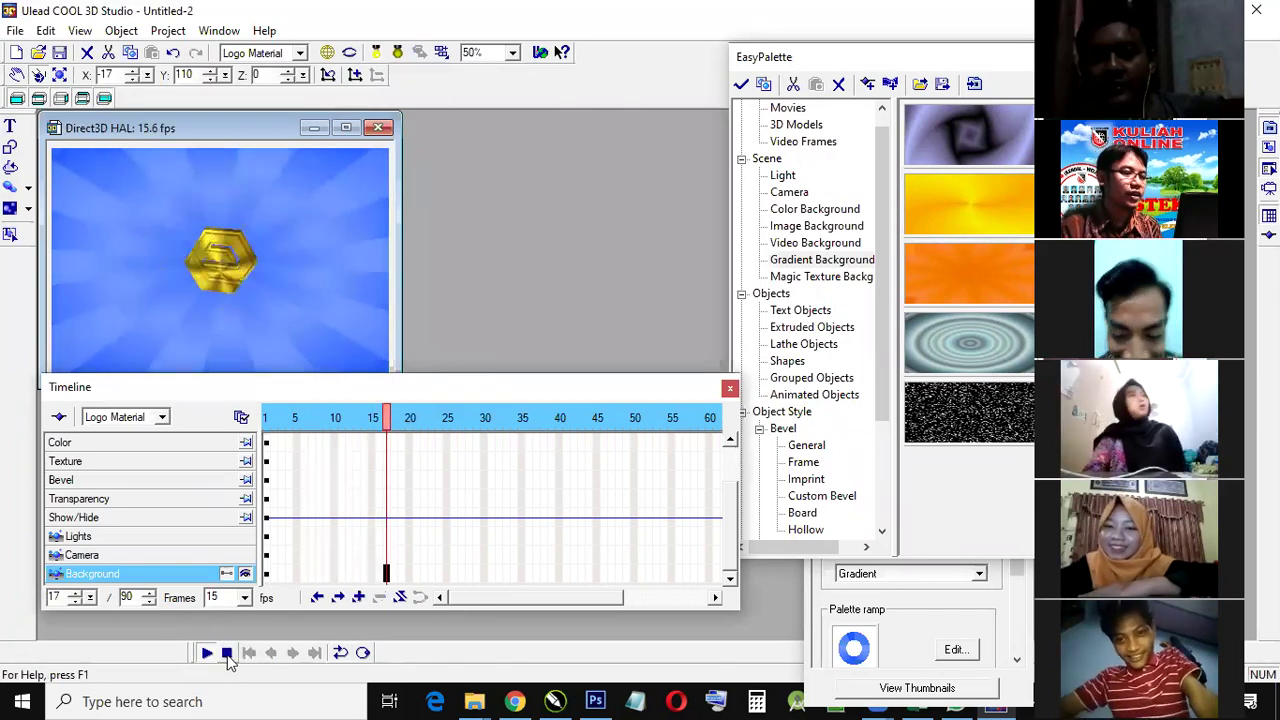
click(226, 652)
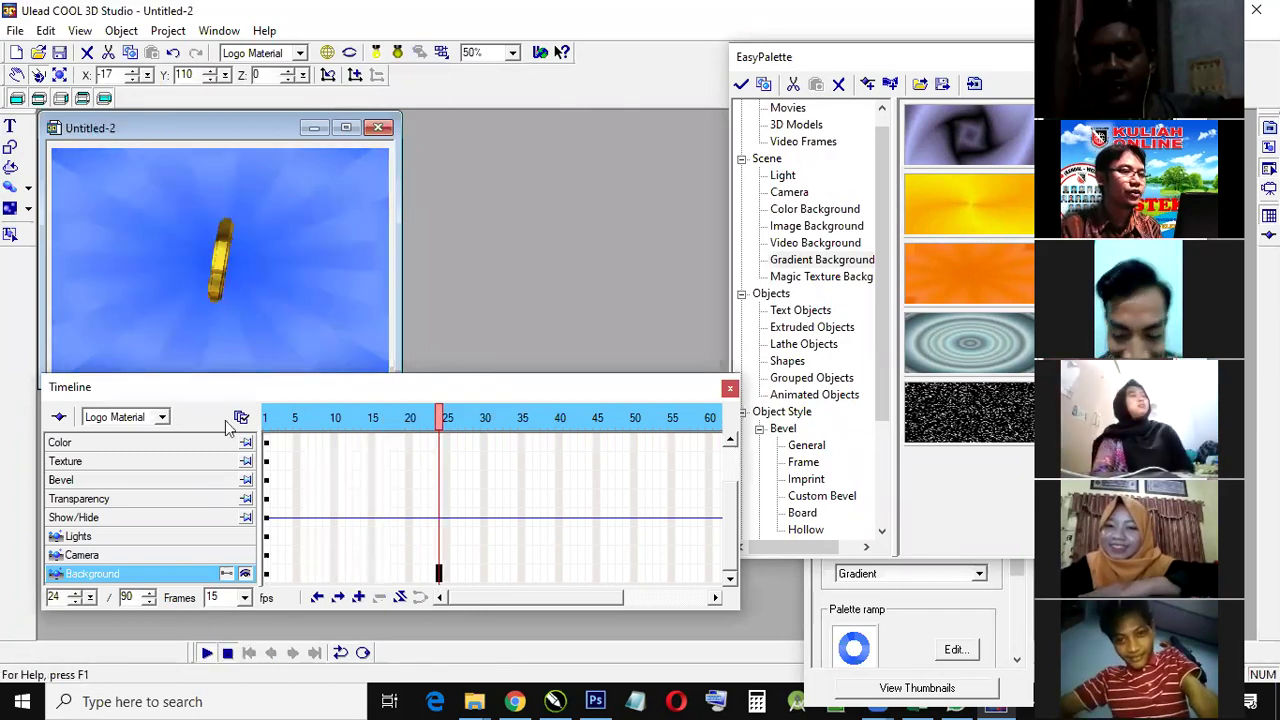
Step: Hide the Navigation Toolbar and show it again through the toolbar visibility options
click(120, 31)
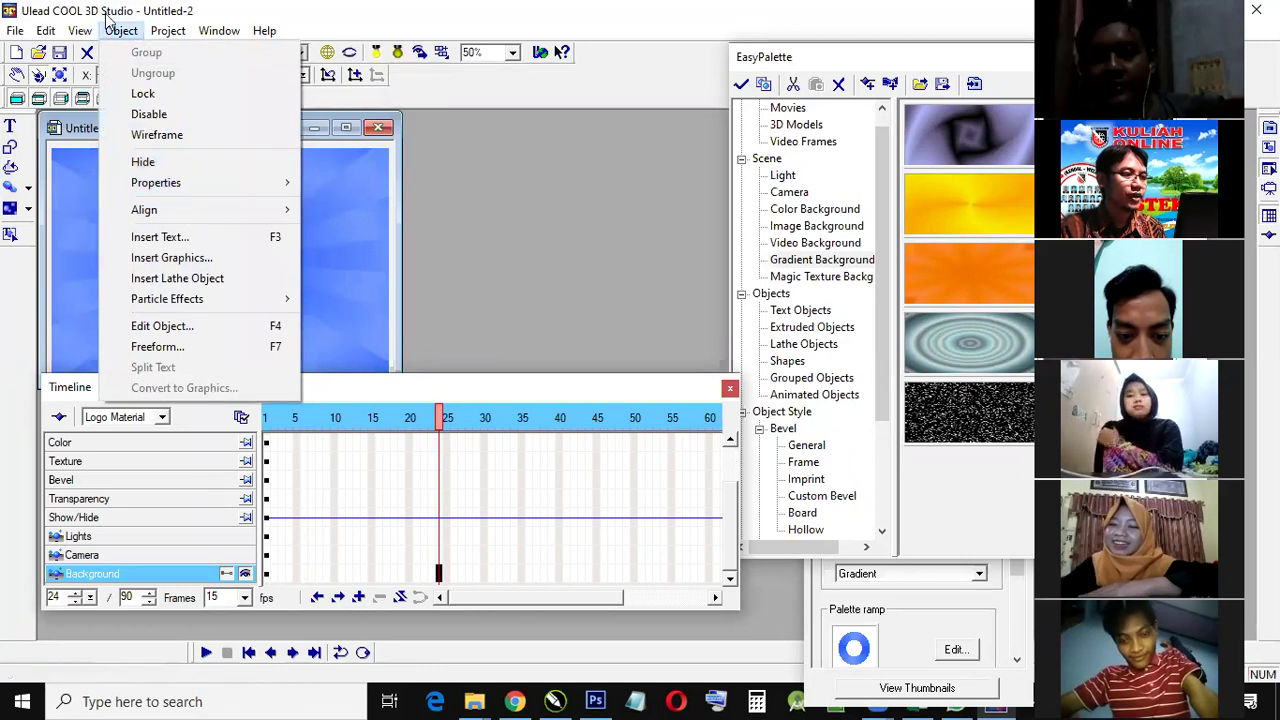
mouse_move(80, 33)
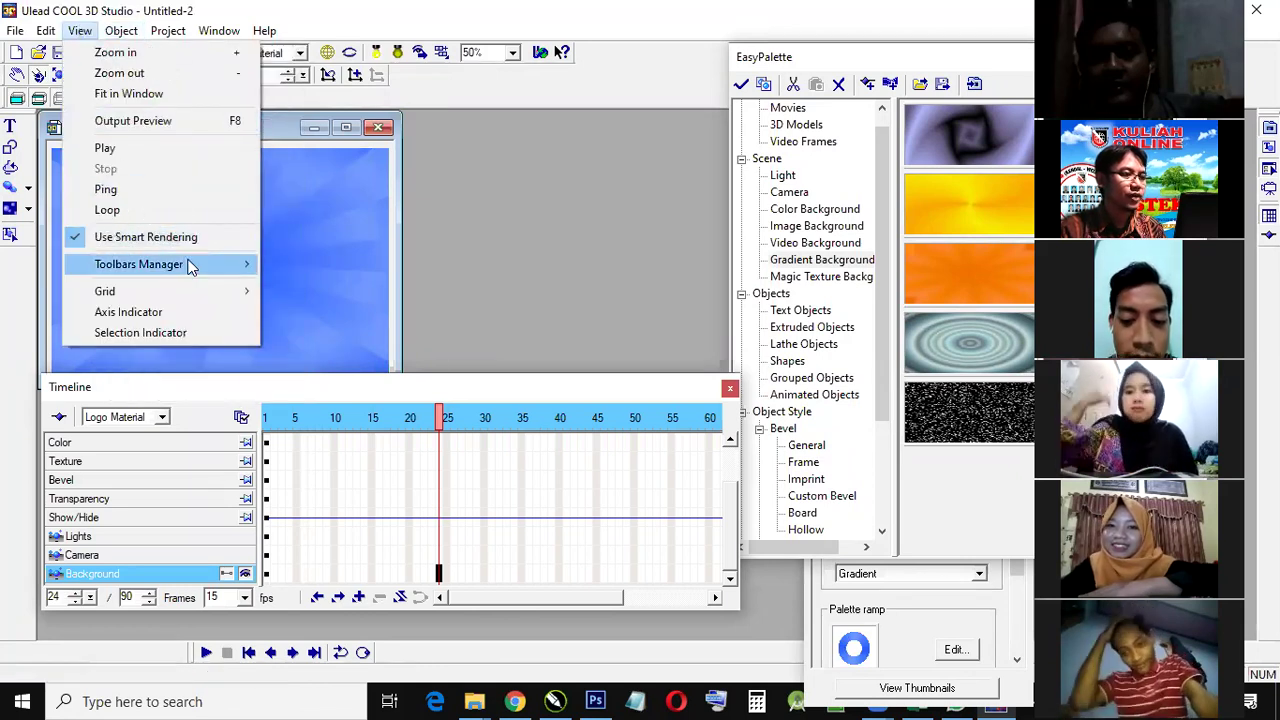
mouse_move(255, 264)
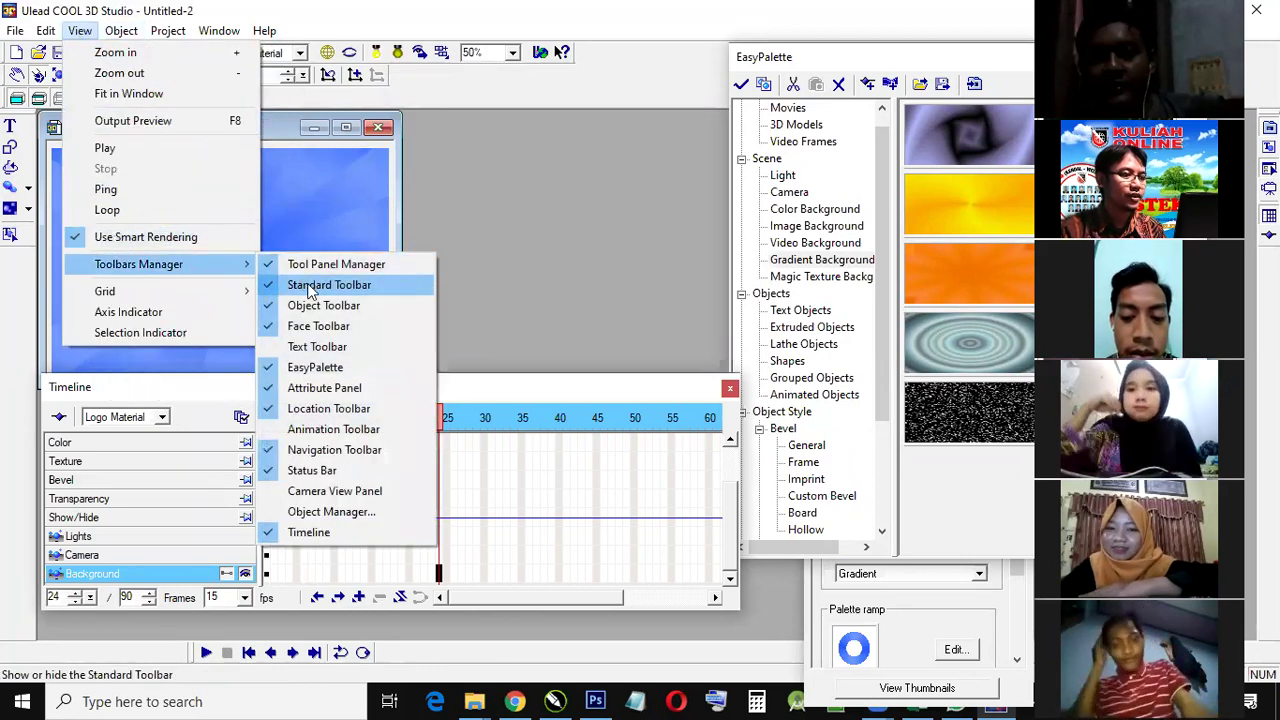
click(268, 453)
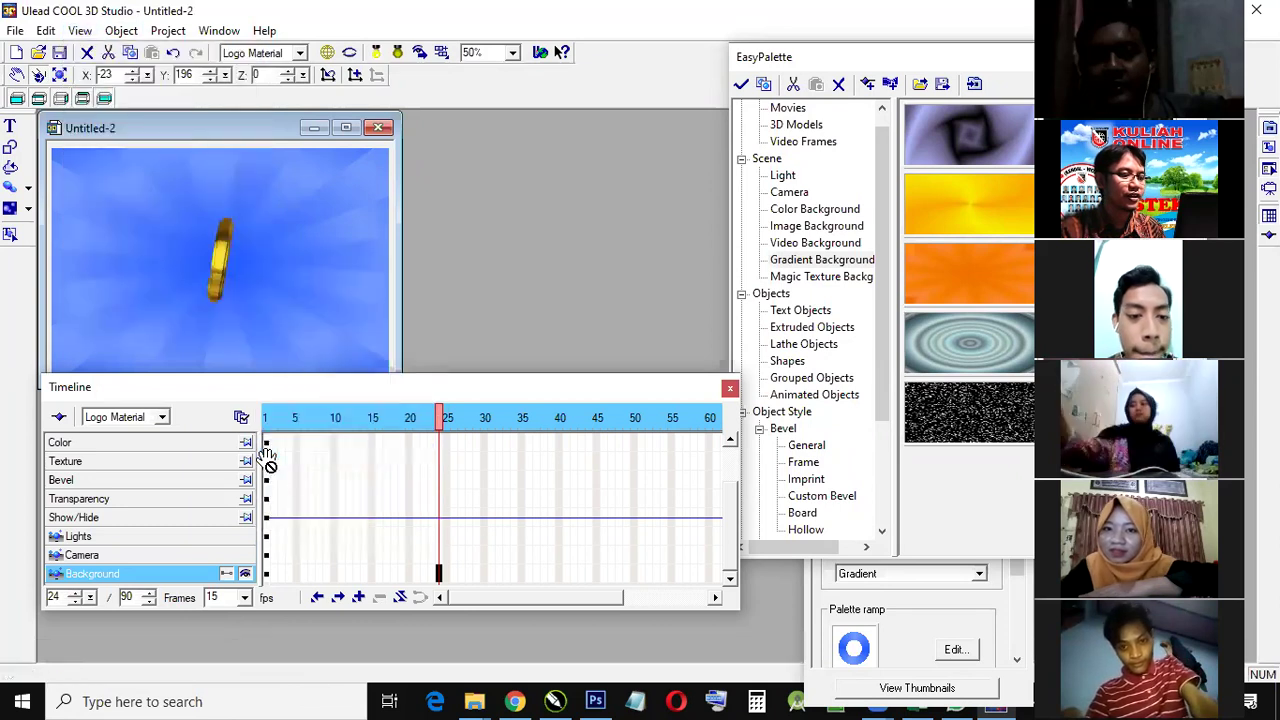
click(80, 30)
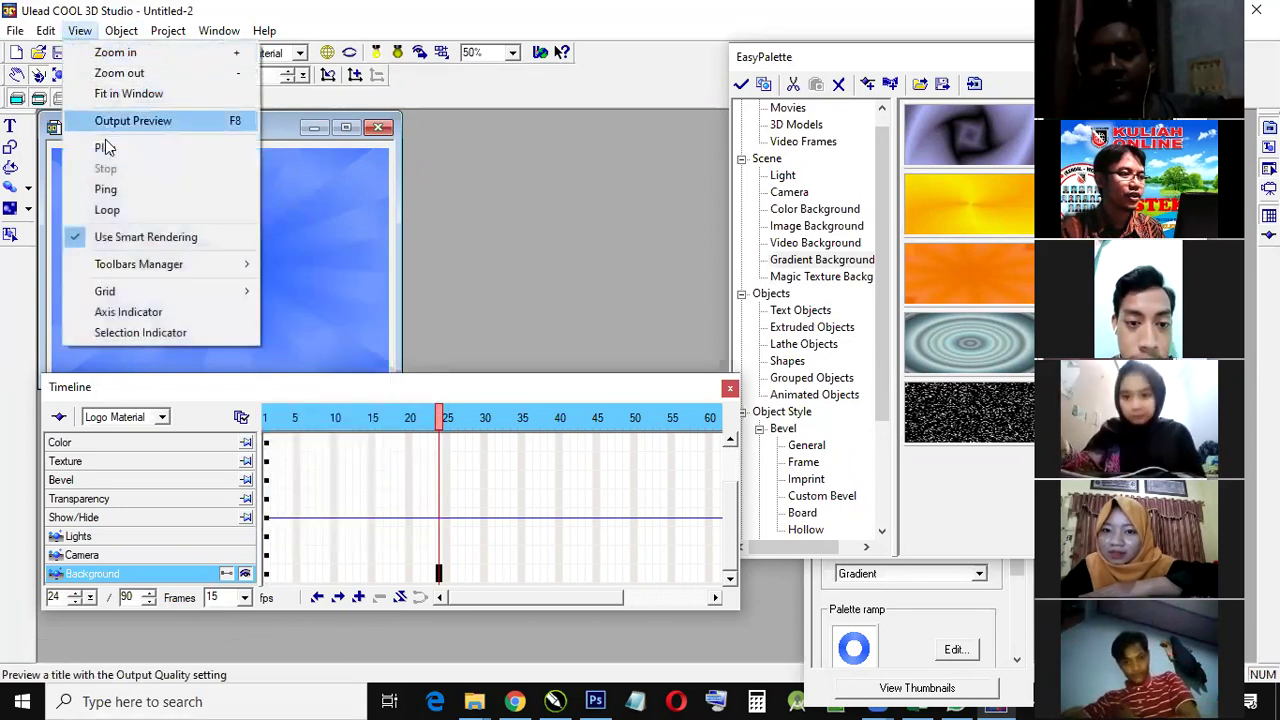
mouse_move(181, 271)
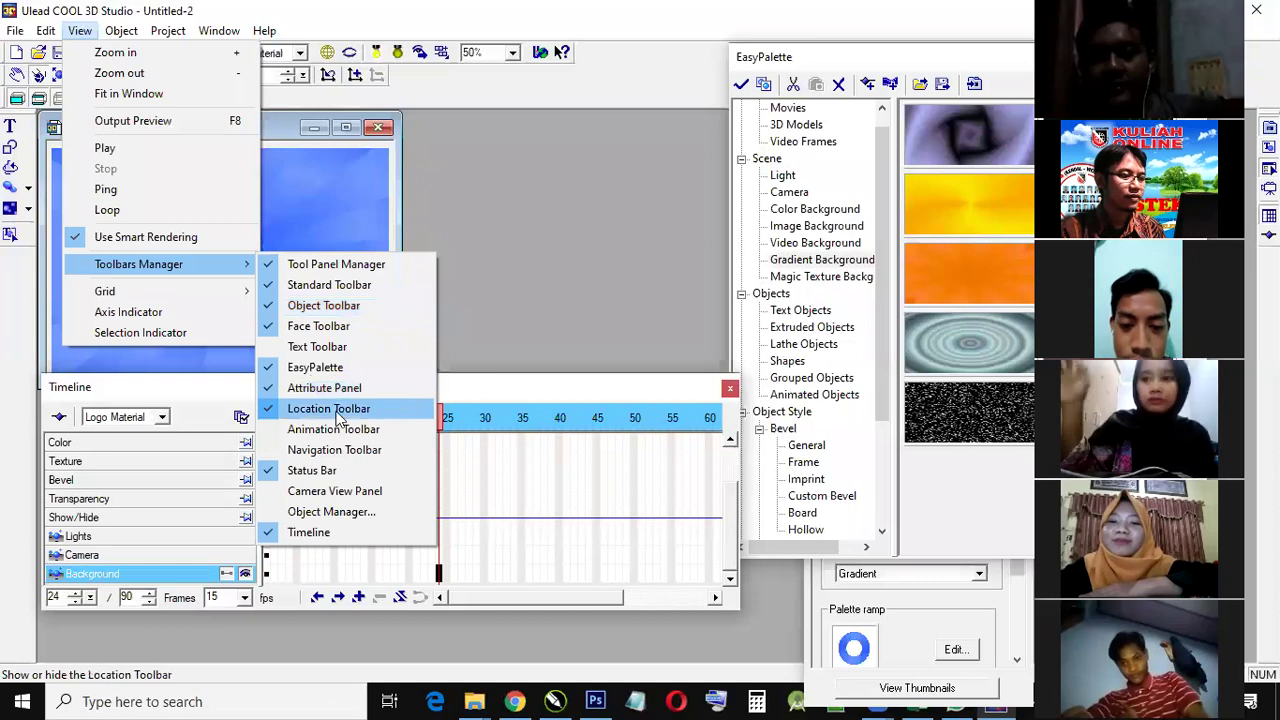
click(334, 452)
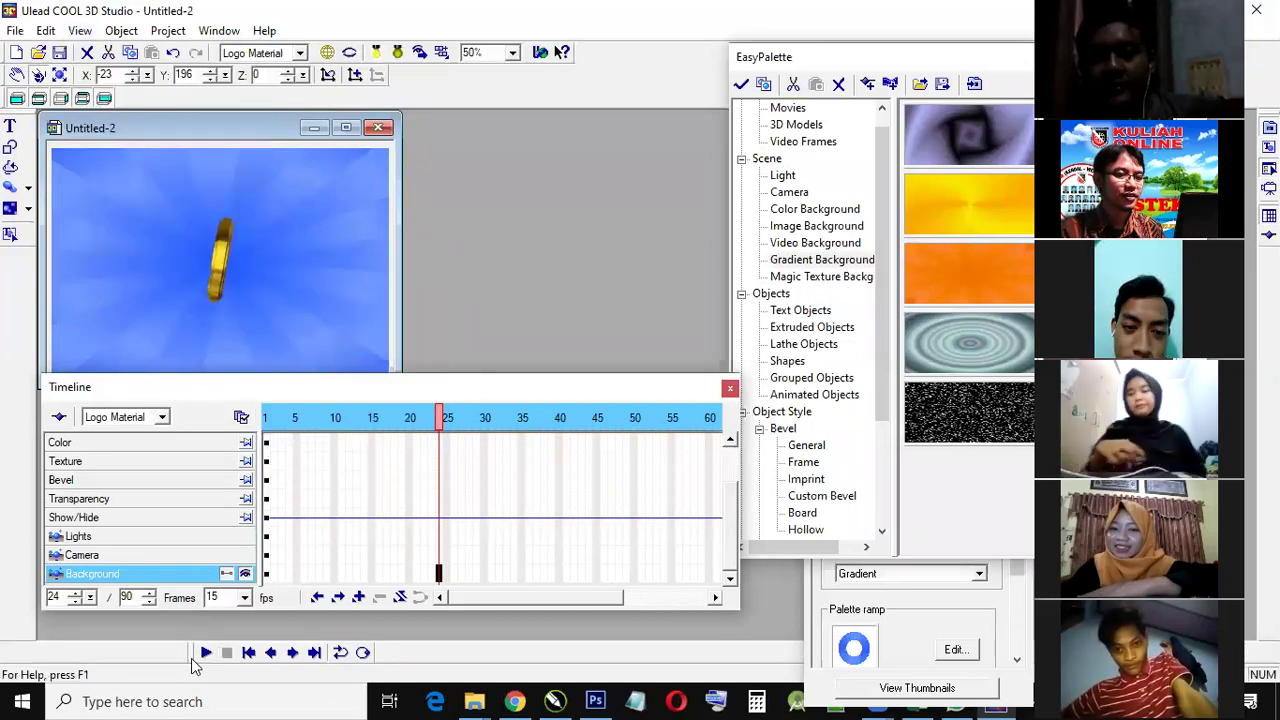
Step: Float the Navigation Toolbar beside the project window, and narrow the Timeline so it fits below them
drag(399, 335, 435, 333)
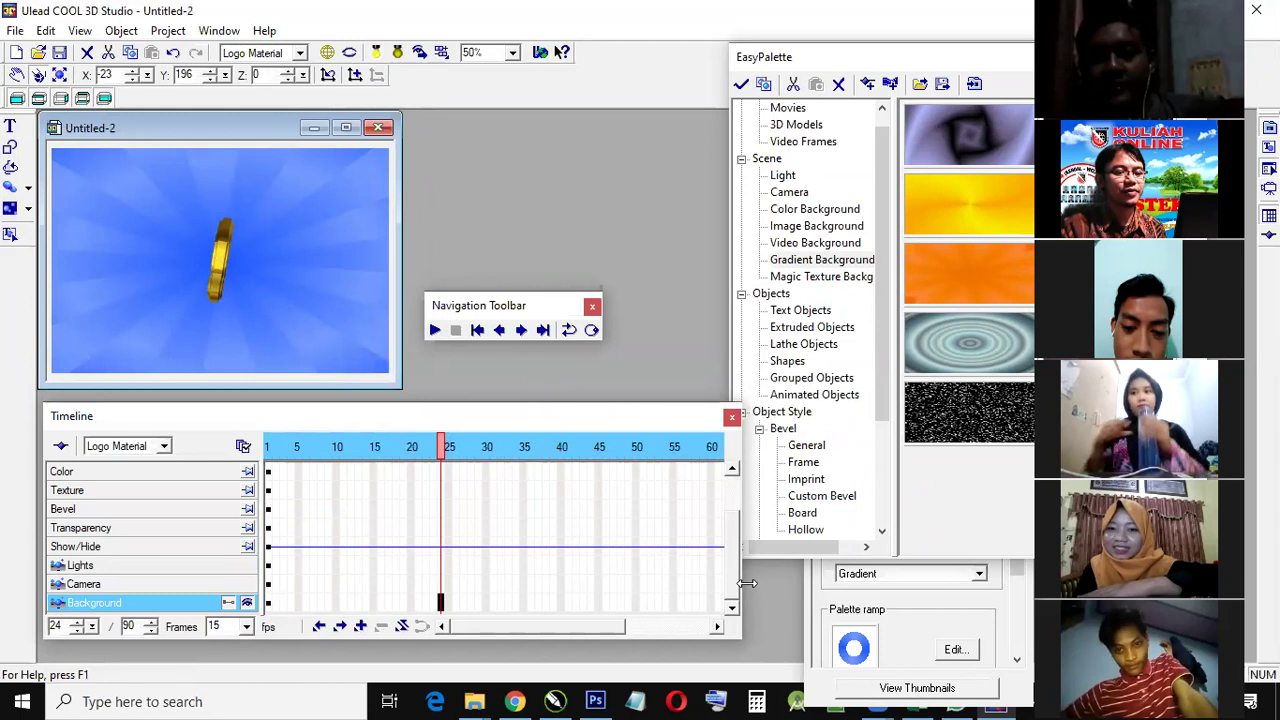
drag(745, 583, 714, 583)
drag(574, 623, 673, 628)
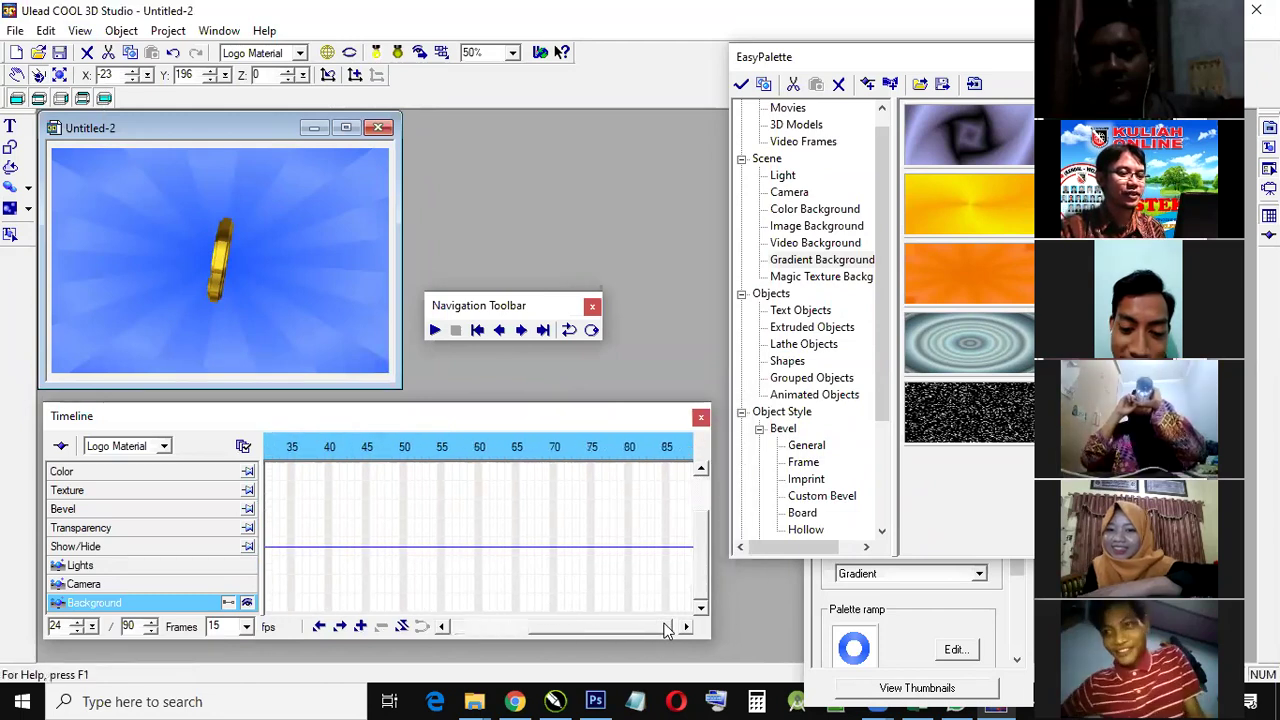
drag(592, 630, 529, 623)
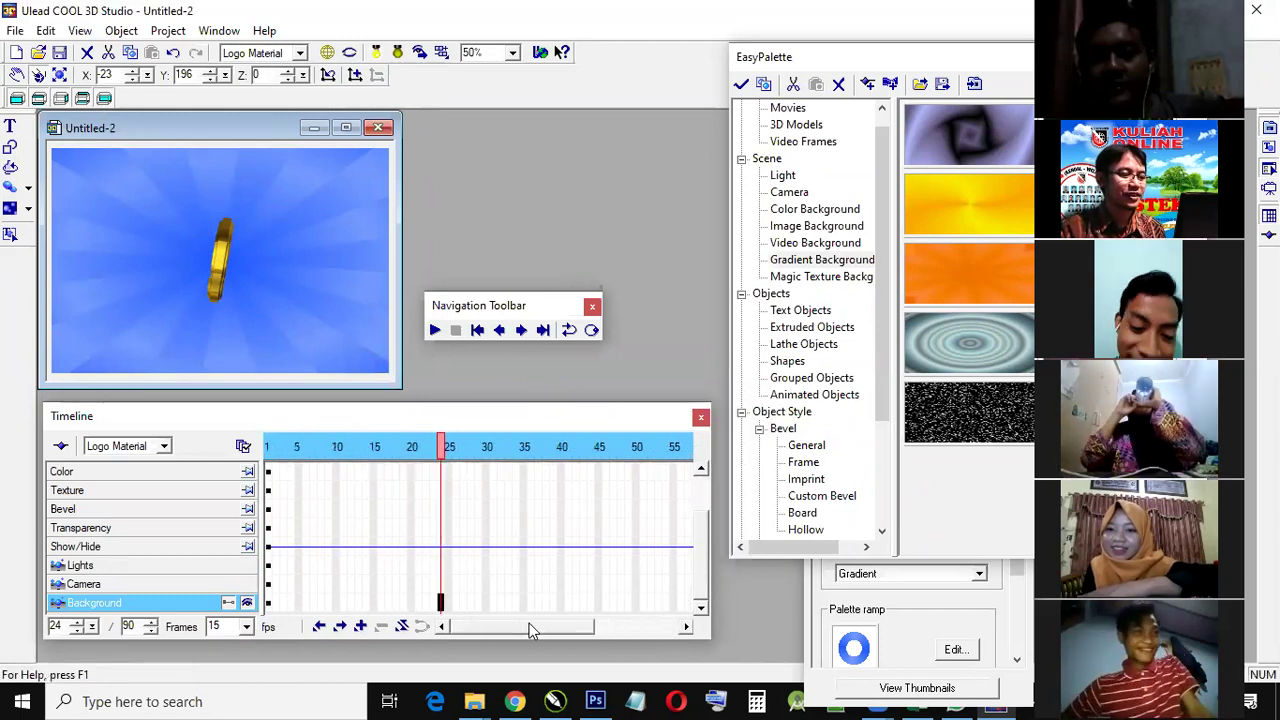
Step: Return the logo animation to frame 1, and place the Attribute Panel over the lower part of the EasyPalette
click(270, 448)
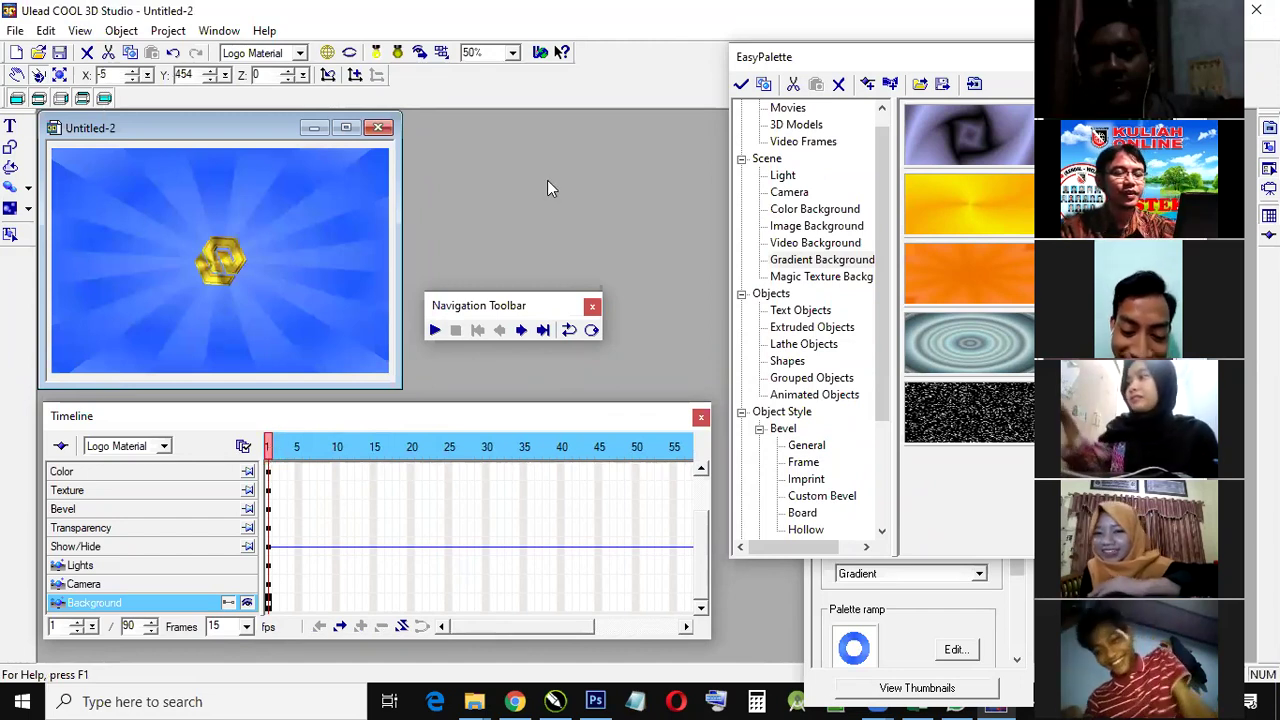
click(927, 648)
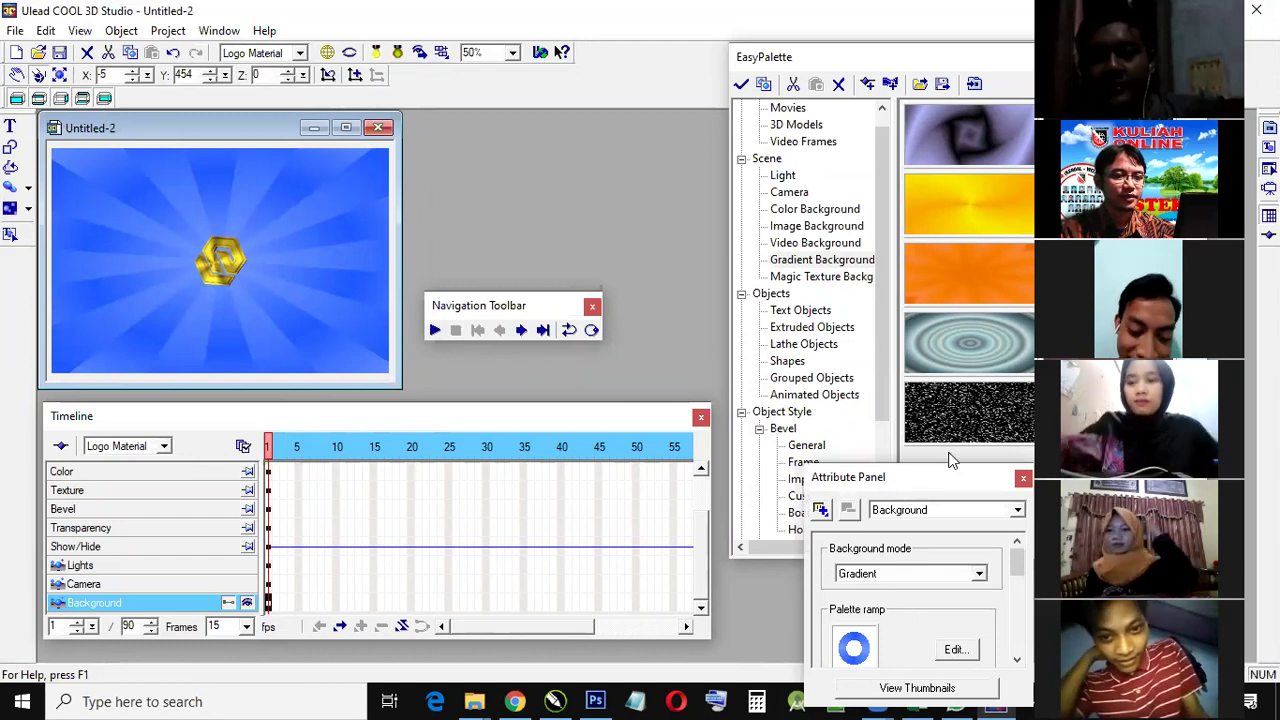
drag(952, 477, 1100, 433)
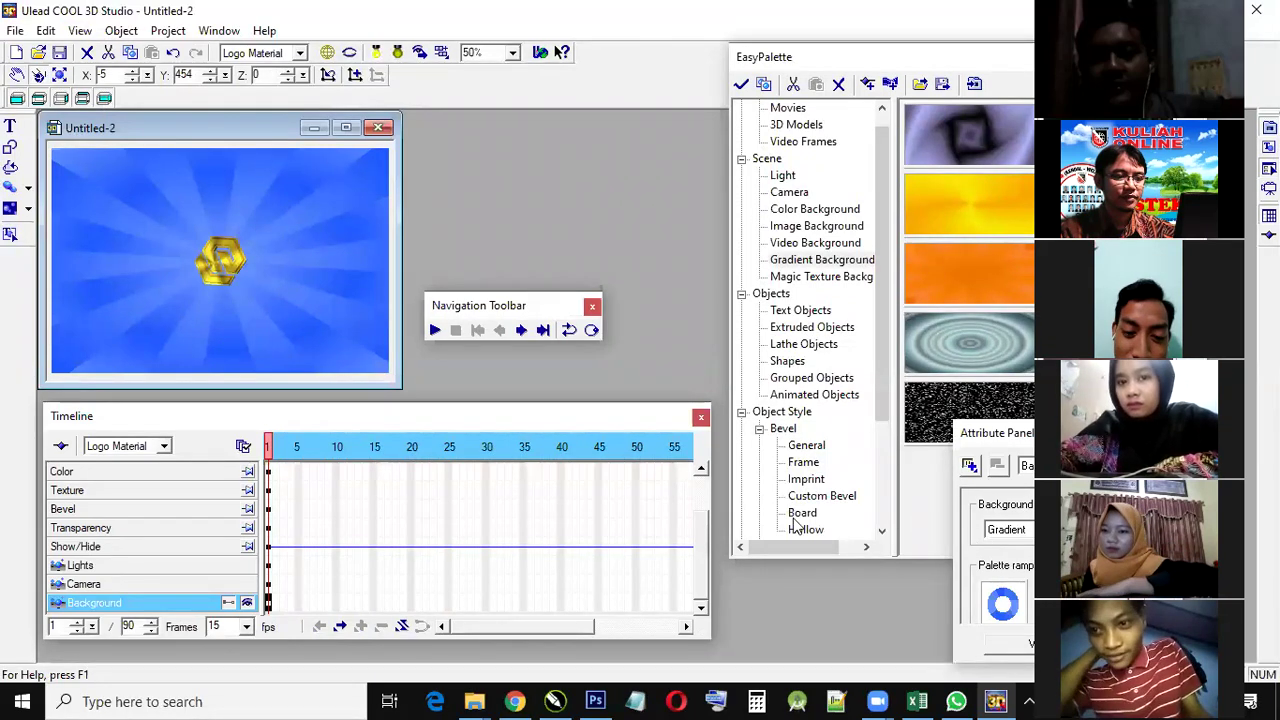
drag(990, 433, 803, 435)
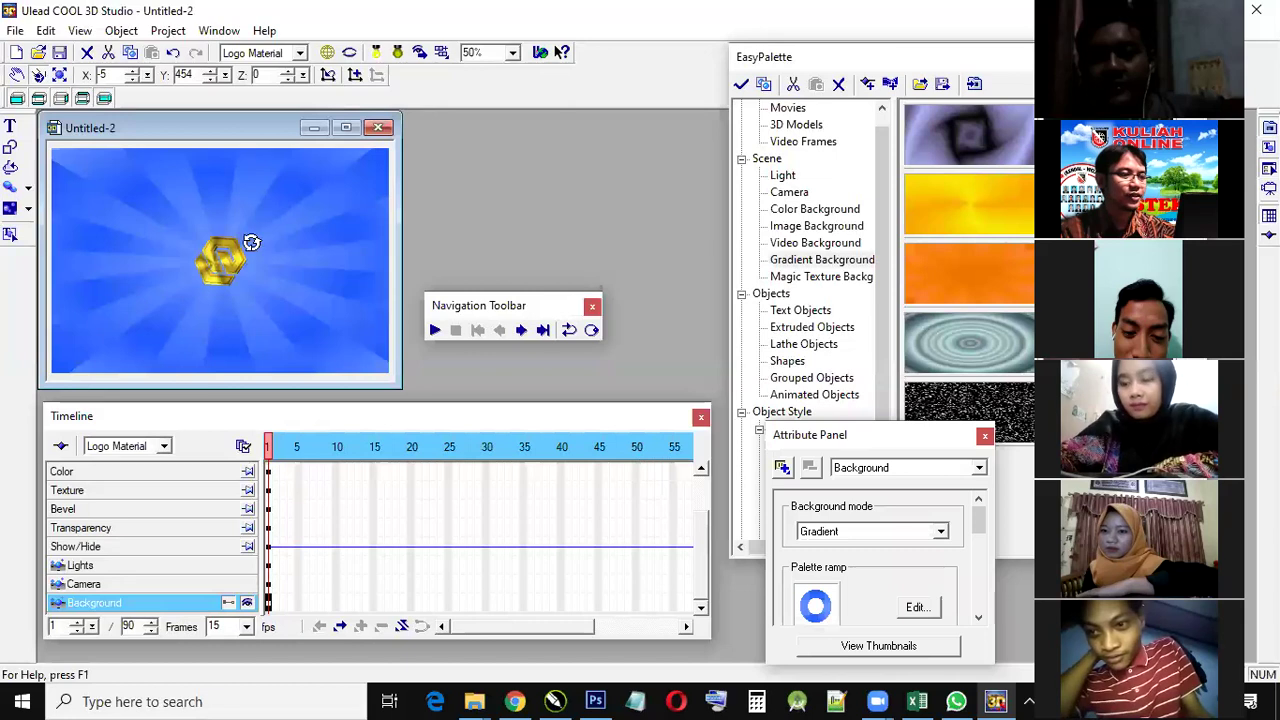
Step: Switch to File Explorer and play the rendered video "latihan logo" from the Videos folder
click(474, 700)
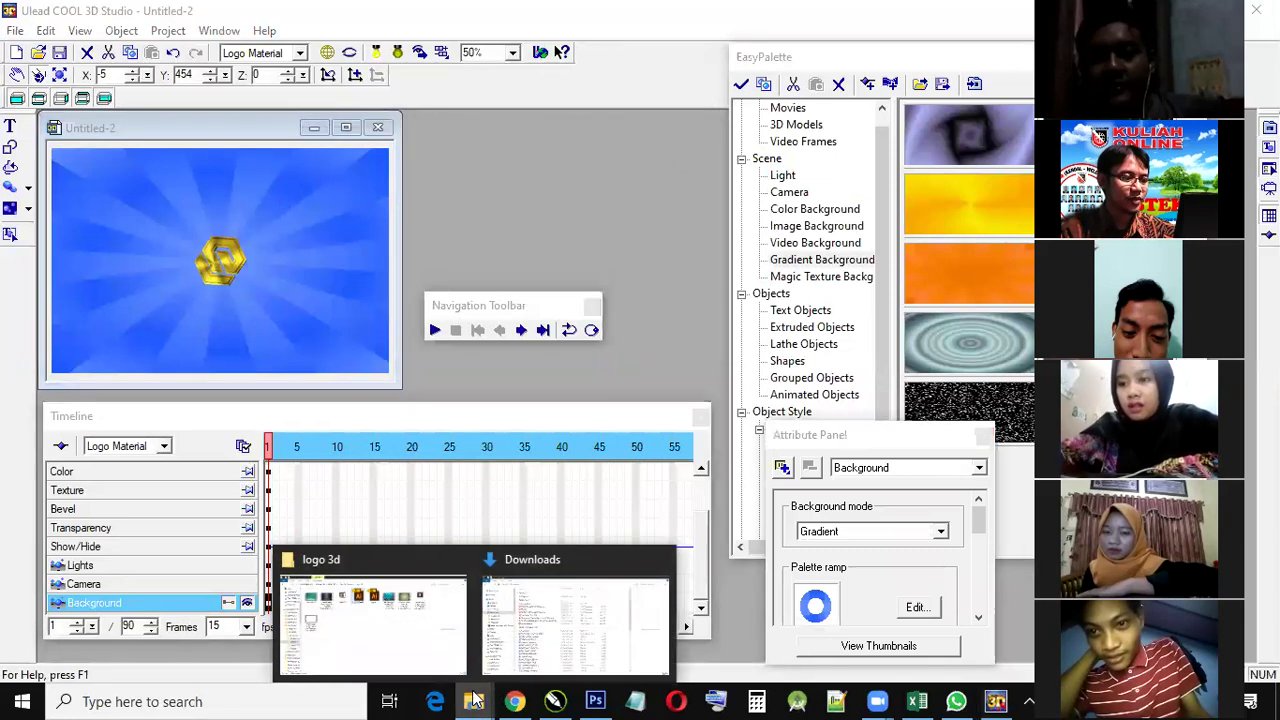
click(414, 650)
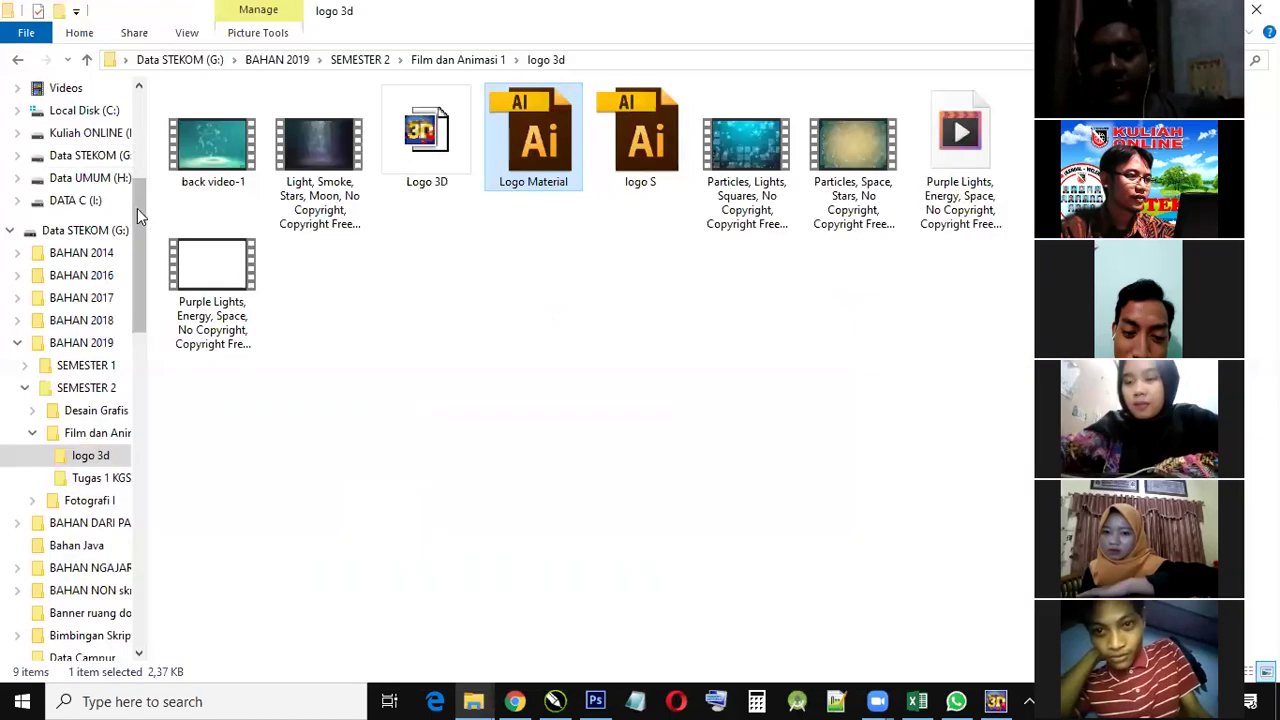
scroll(120, 210, up, 3)
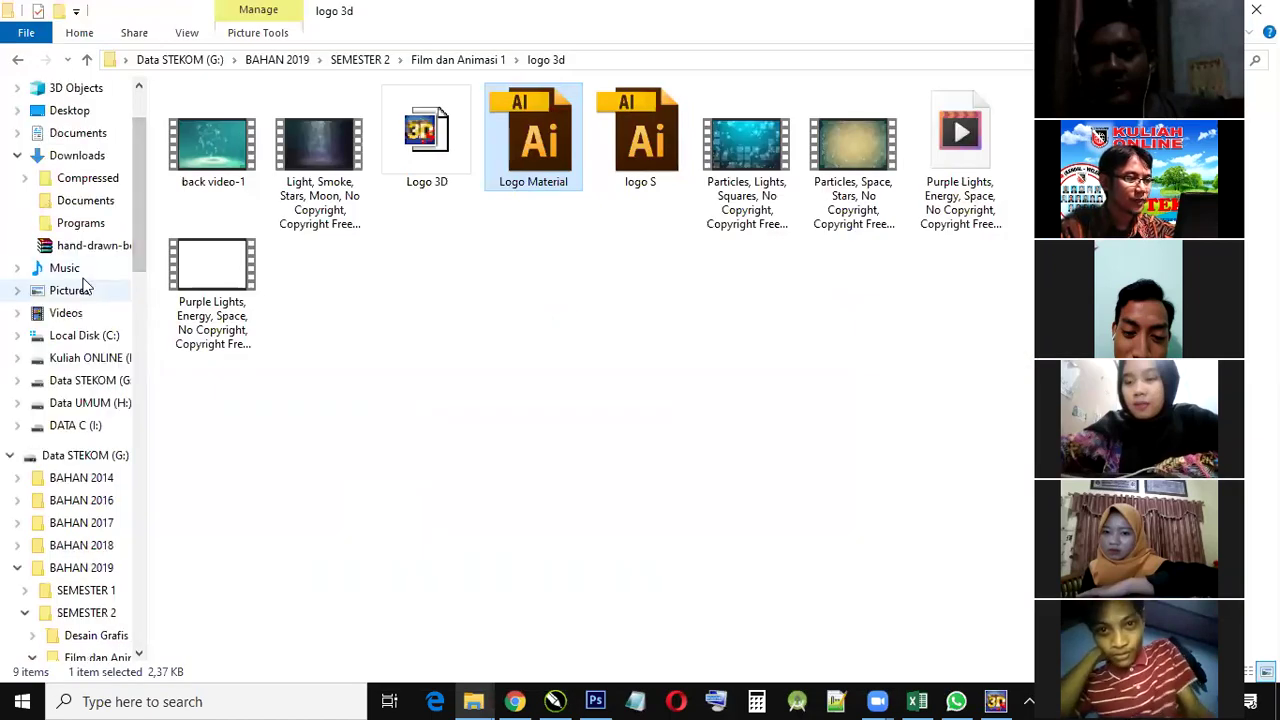
click(70, 315)
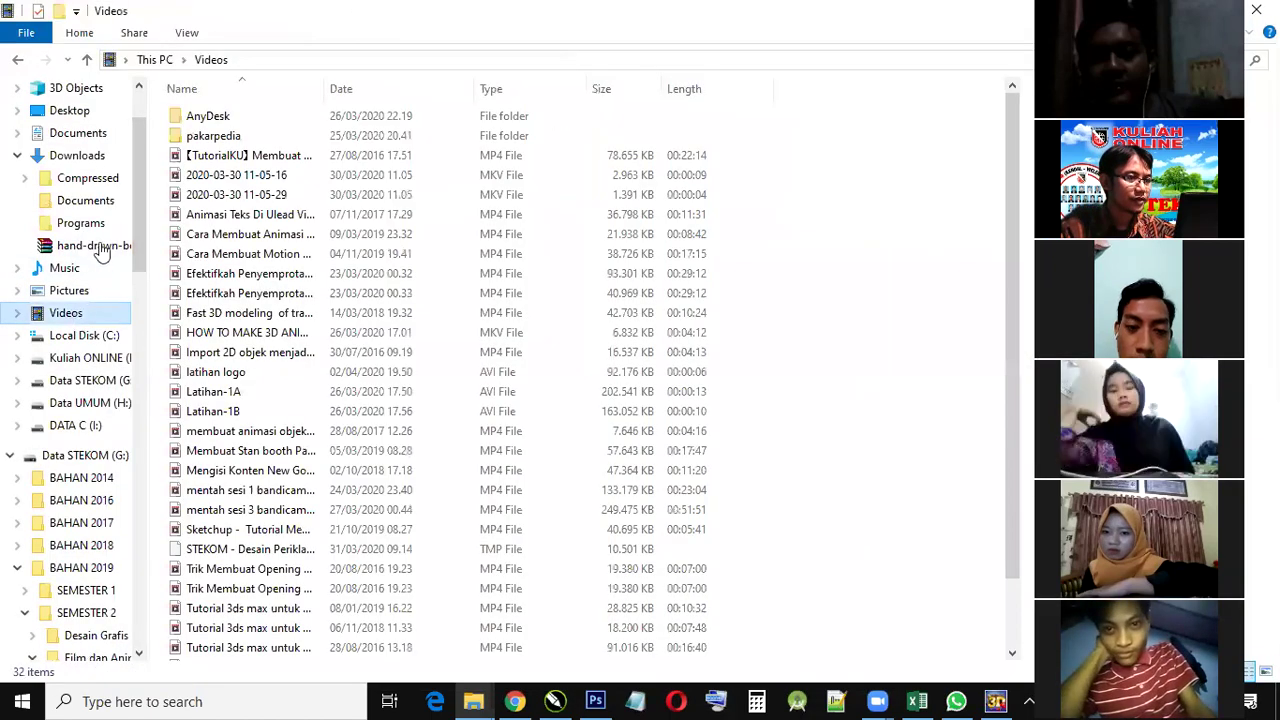
click(228, 374)
double_click(223, 372)
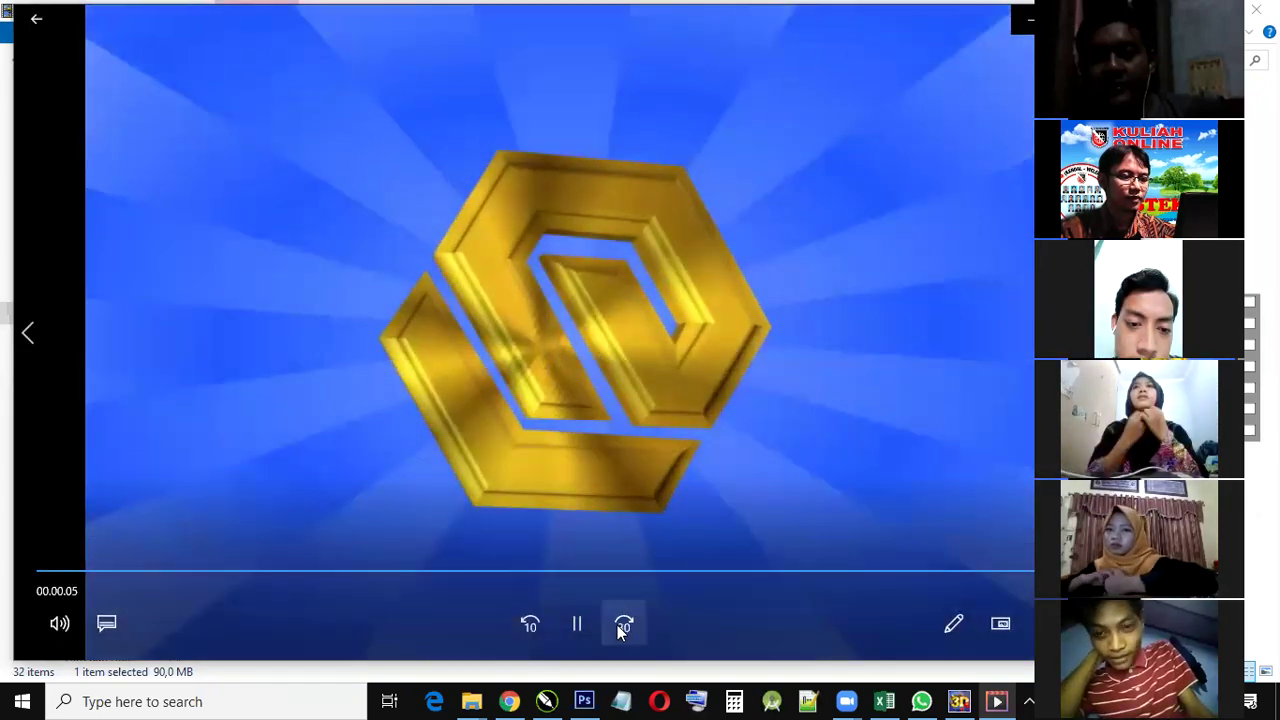
Step: Replay and pause the logo video, and close the player to return to COOL 3D Studio
click(593, 627)
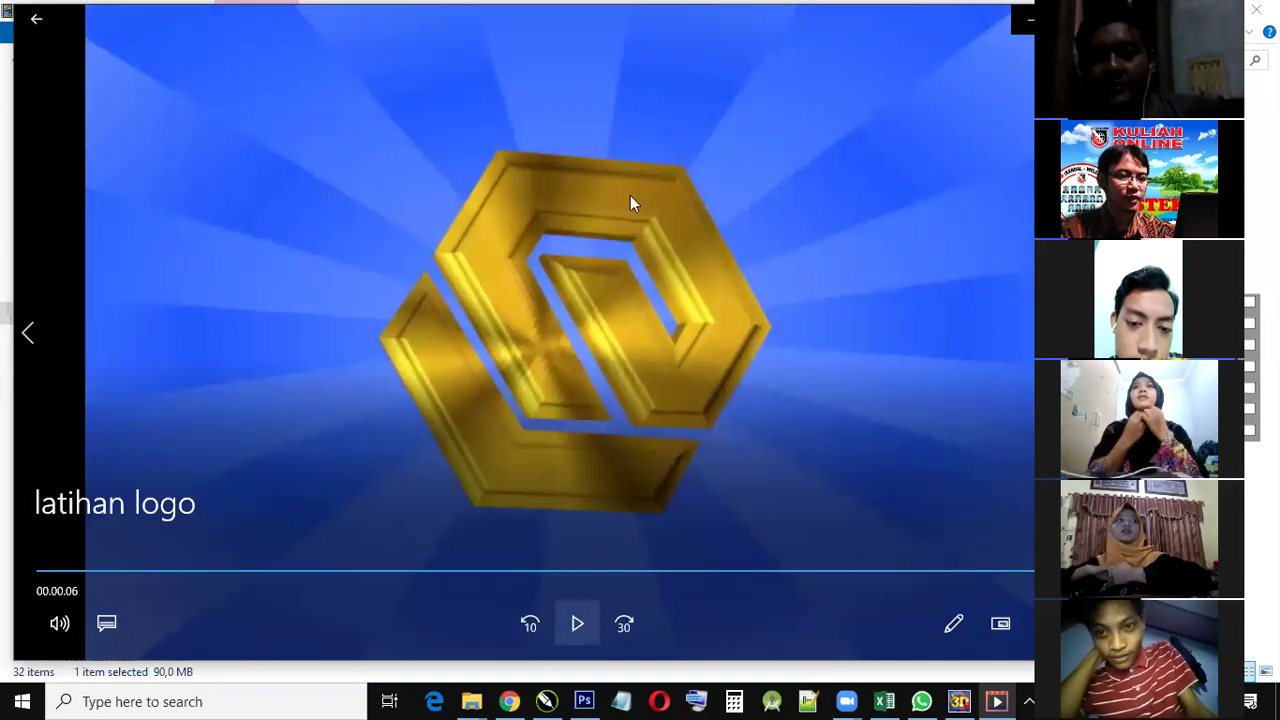
click(577, 651)
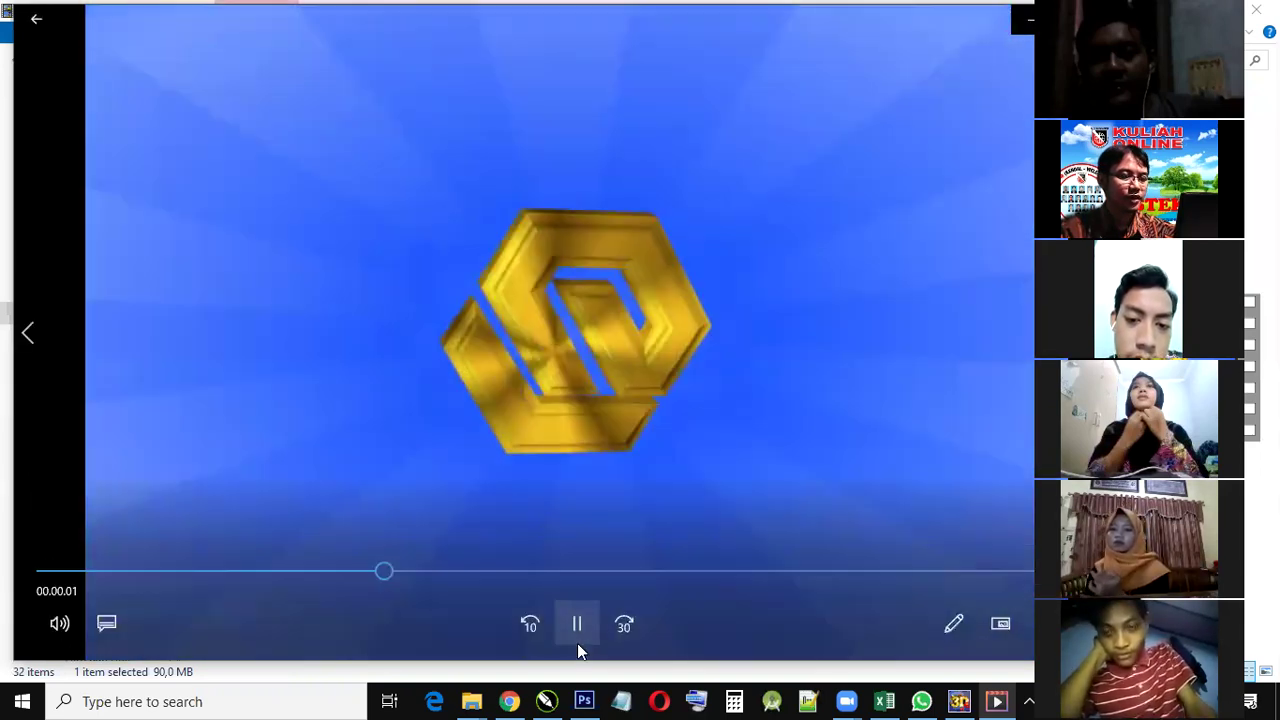
click(577, 645)
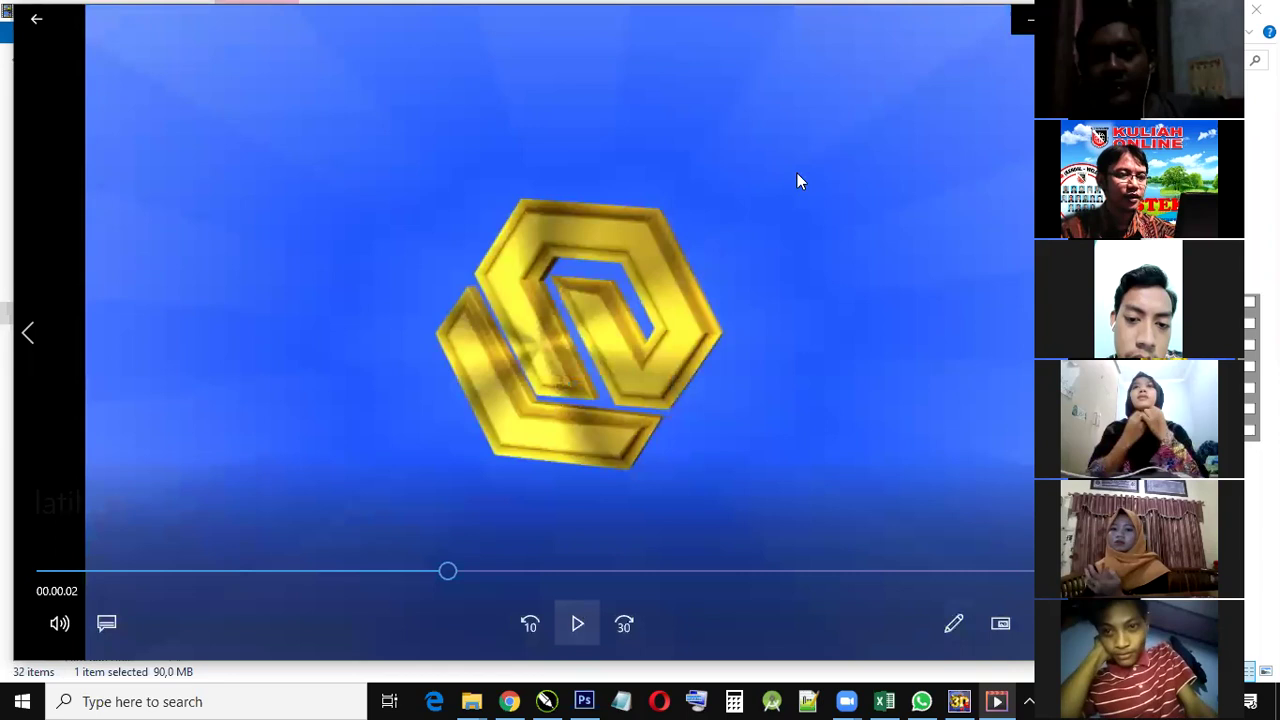
drag(948, 27, 718, 70)
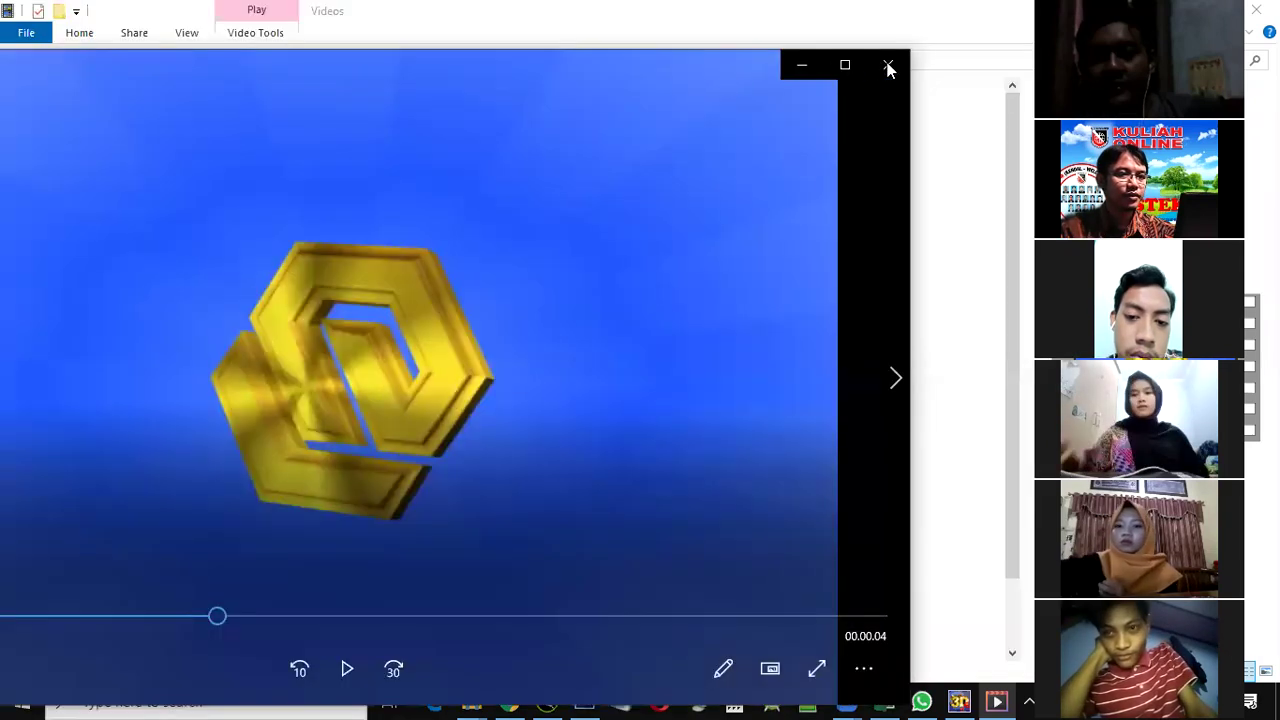
click(888, 66)
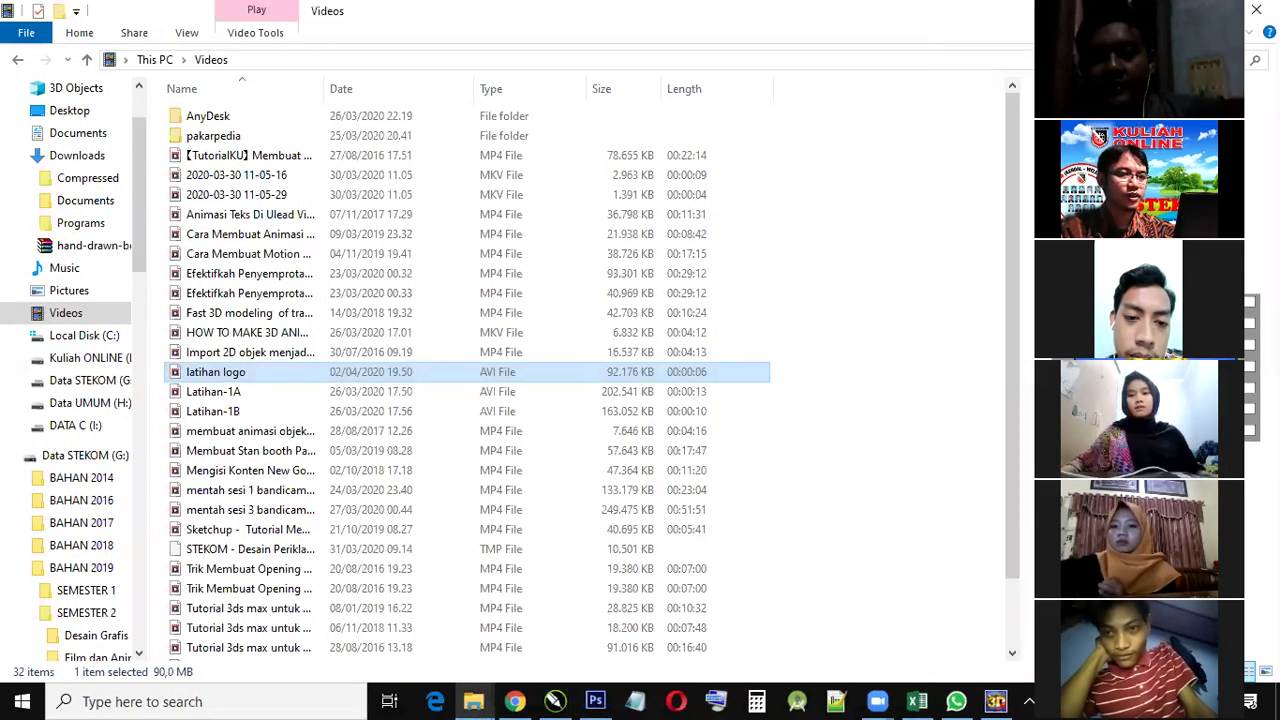
click(1168, 10)
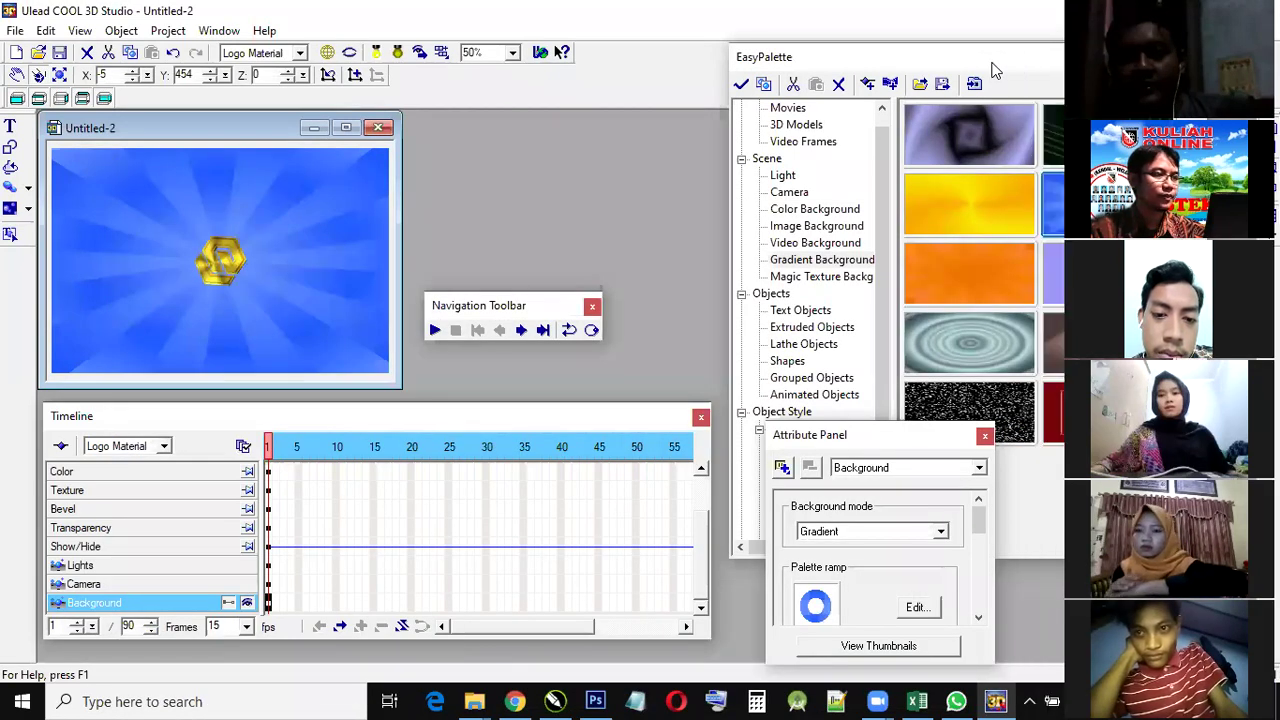
Step: Create a new project with the golden globe movie preset from the EasyPalette, and move the Navigation Toolbar clear of the project window
click(16, 53)
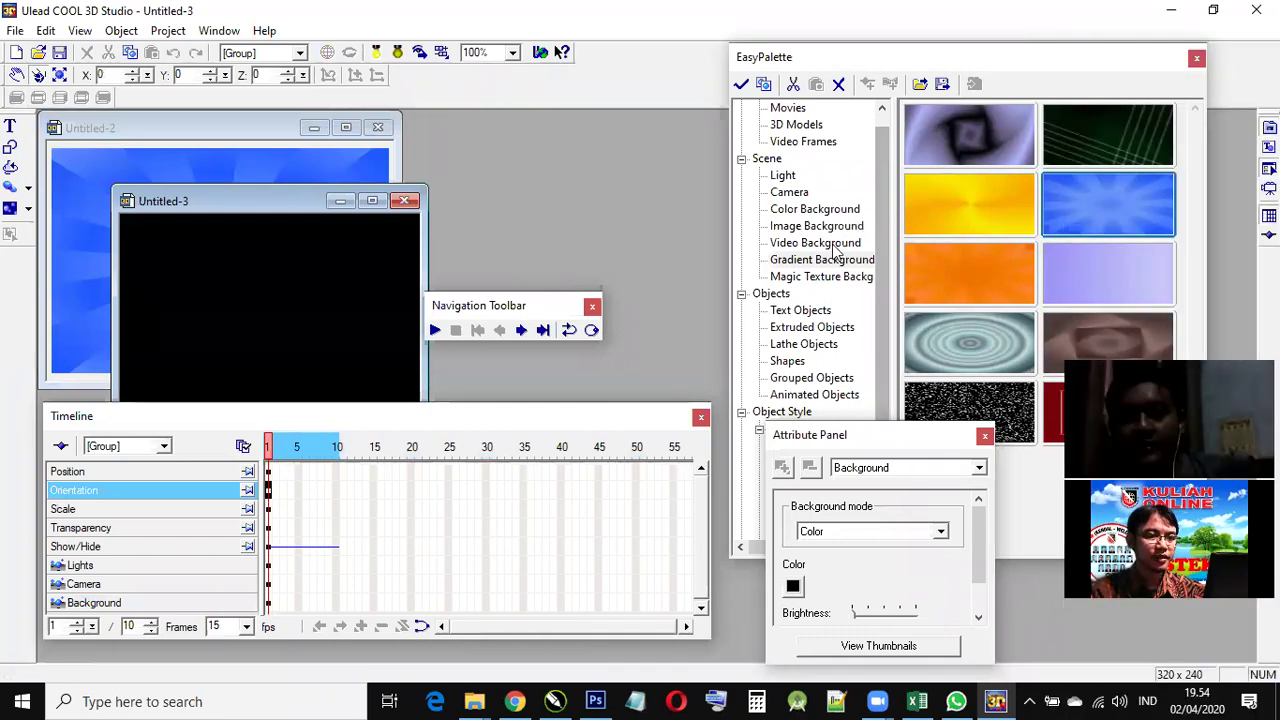
scroll(889, 130, up, 1)
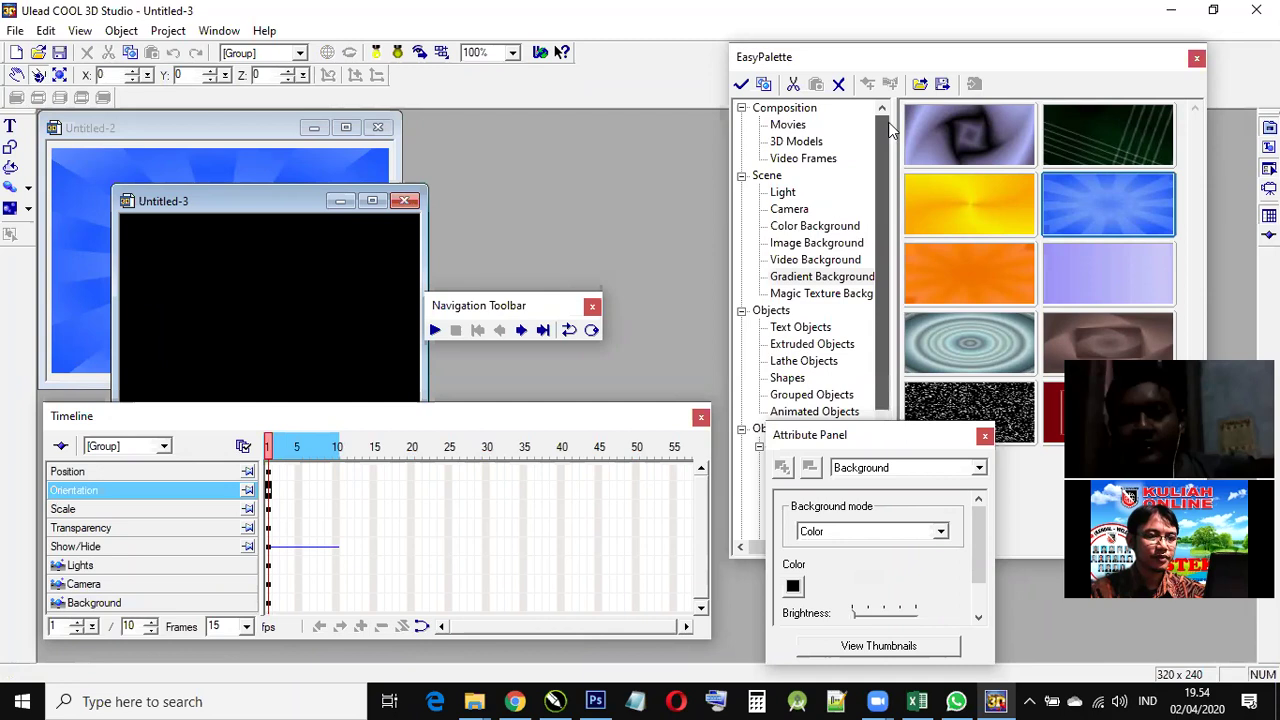
click(797, 143)
click(786, 125)
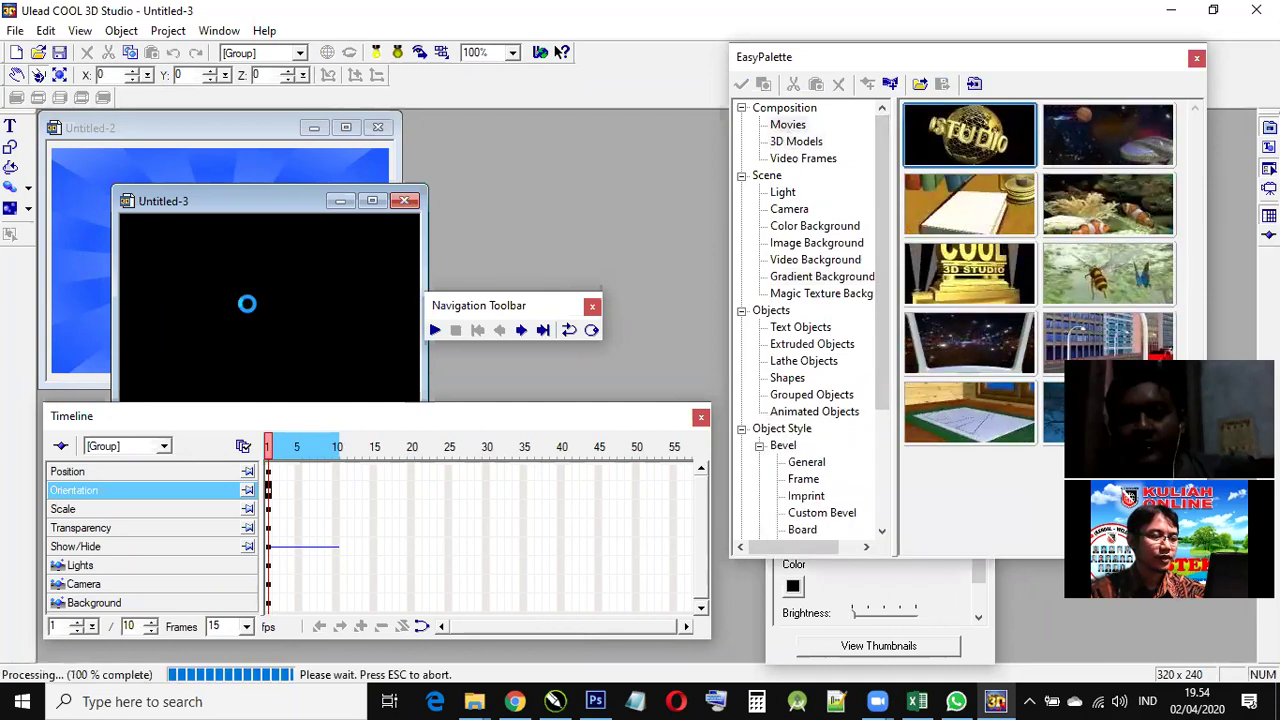
drag(302, 203, 370, 133)
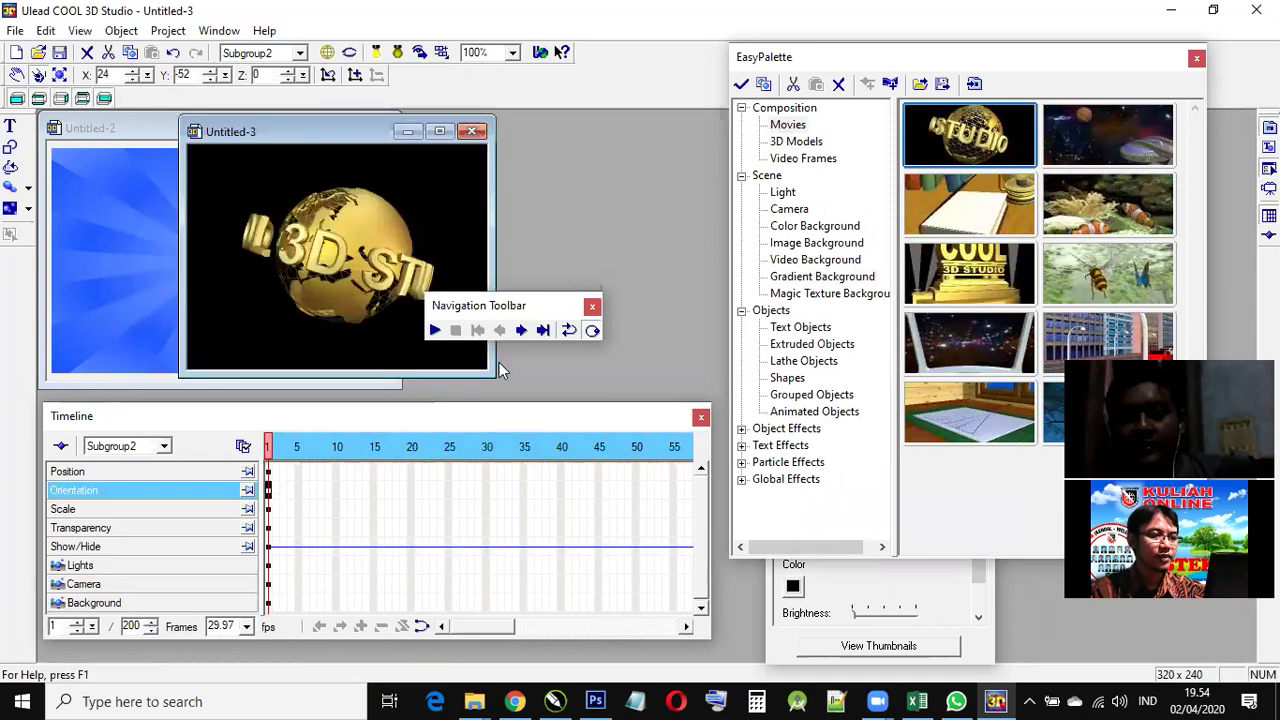
drag(543, 312, 651, 358)
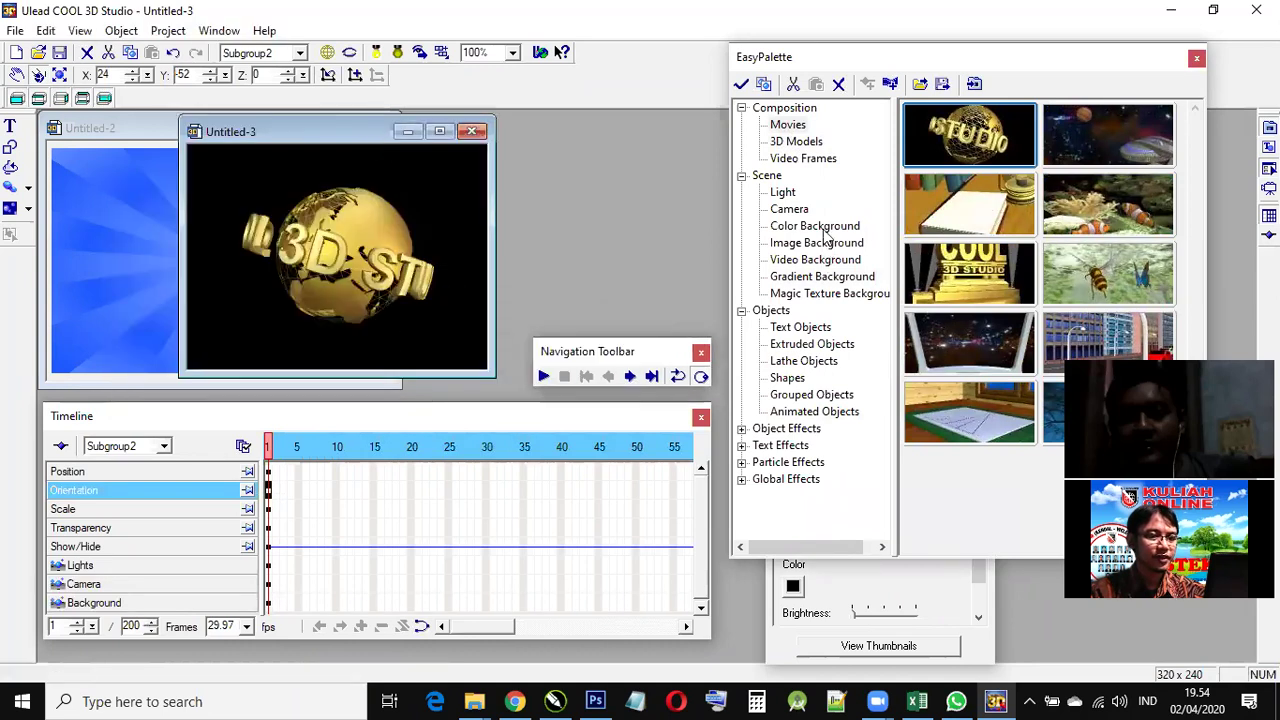
Step: Apply a dark teal color background to the globe project, and replace it with the ocean-and-sky image background
click(814, 226)
drag(935, 205, 395, 225)
click(816, 243)
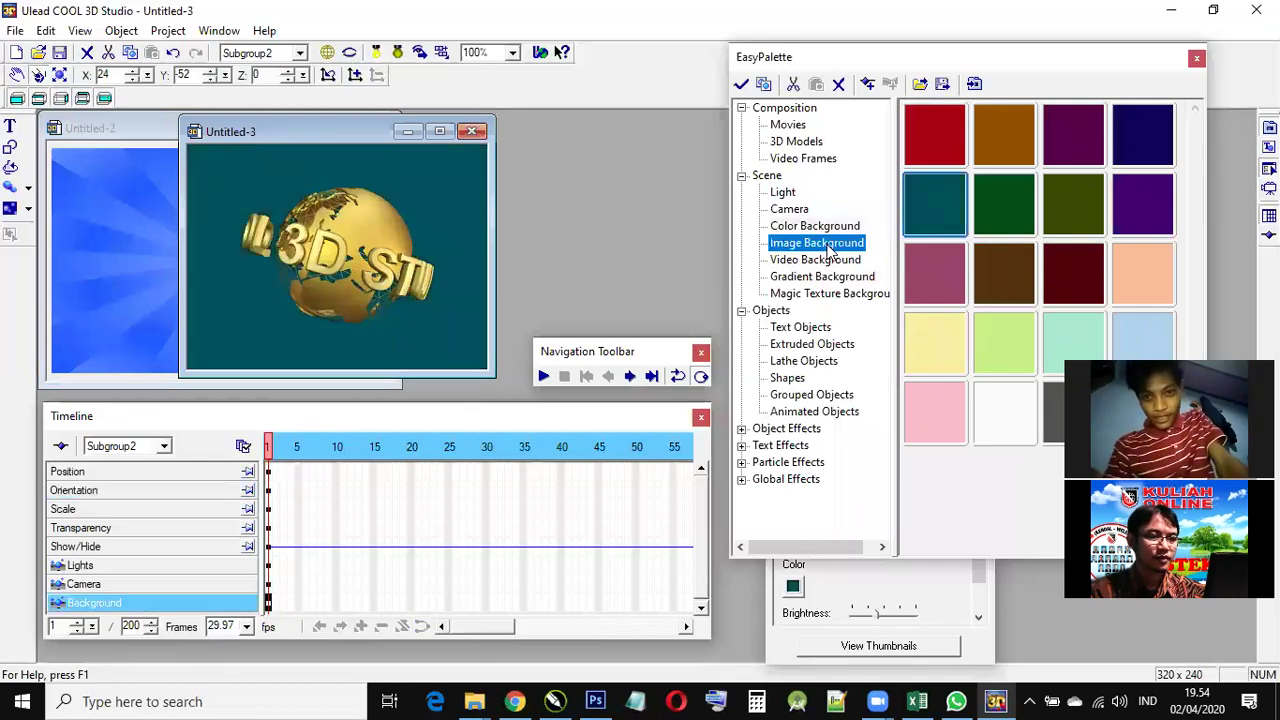
drag(858, 223, 353, 264)
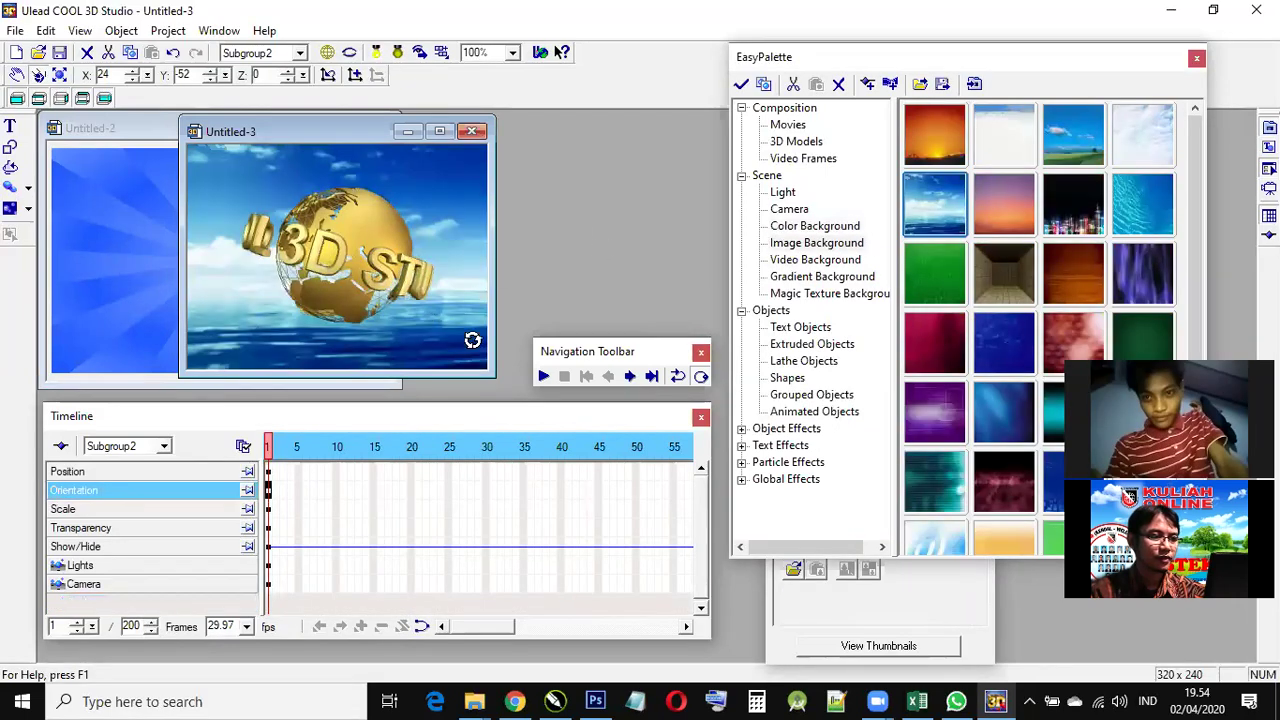
Step: Enlarge the globe project window slightly, and briefly play and stop its animation
drag(485, 376, 513, 394)
click(543, 376)
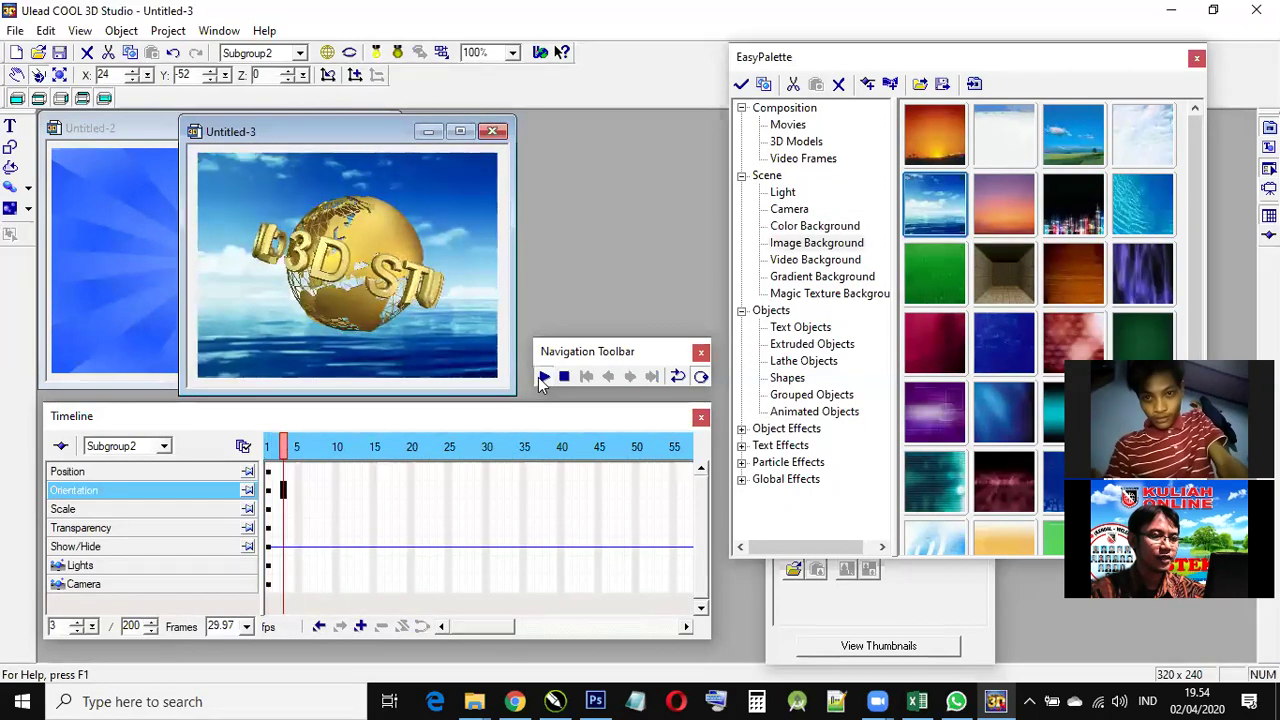
click(549, 376)
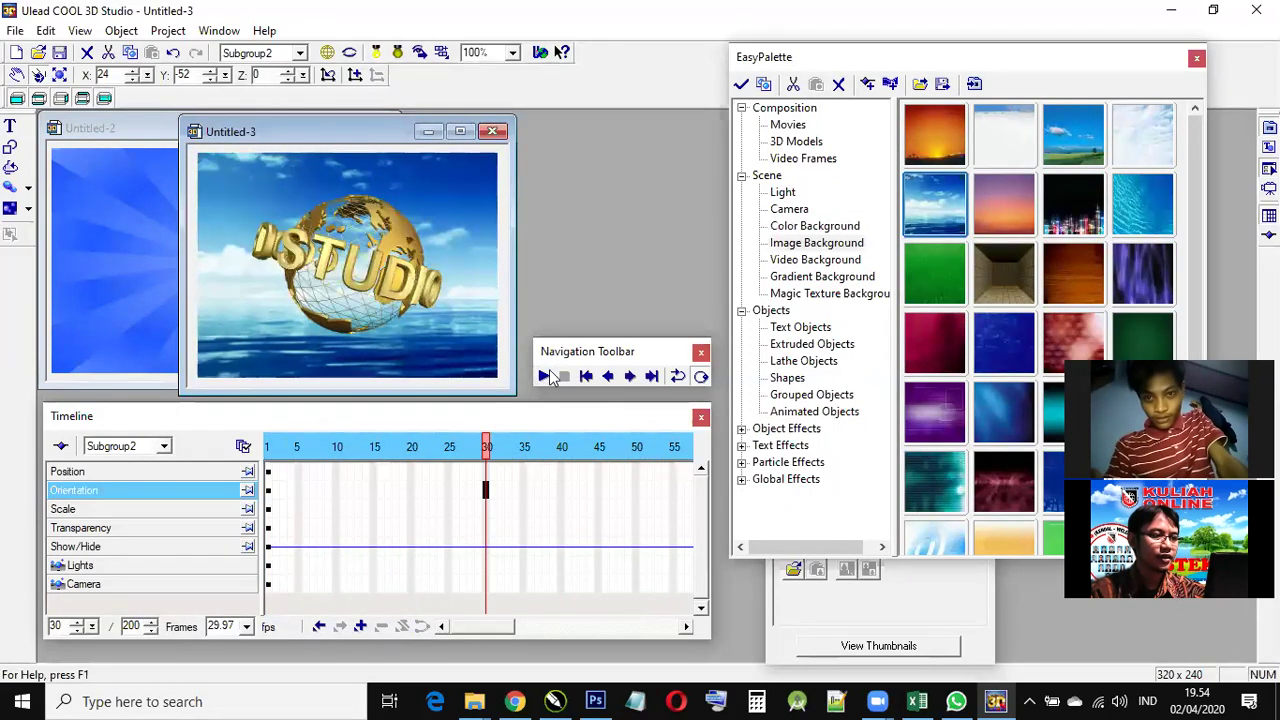
Step: Export the globe animation as a Microsoft AVI video file named "coba back" in the Videos folder
click(15, 30)
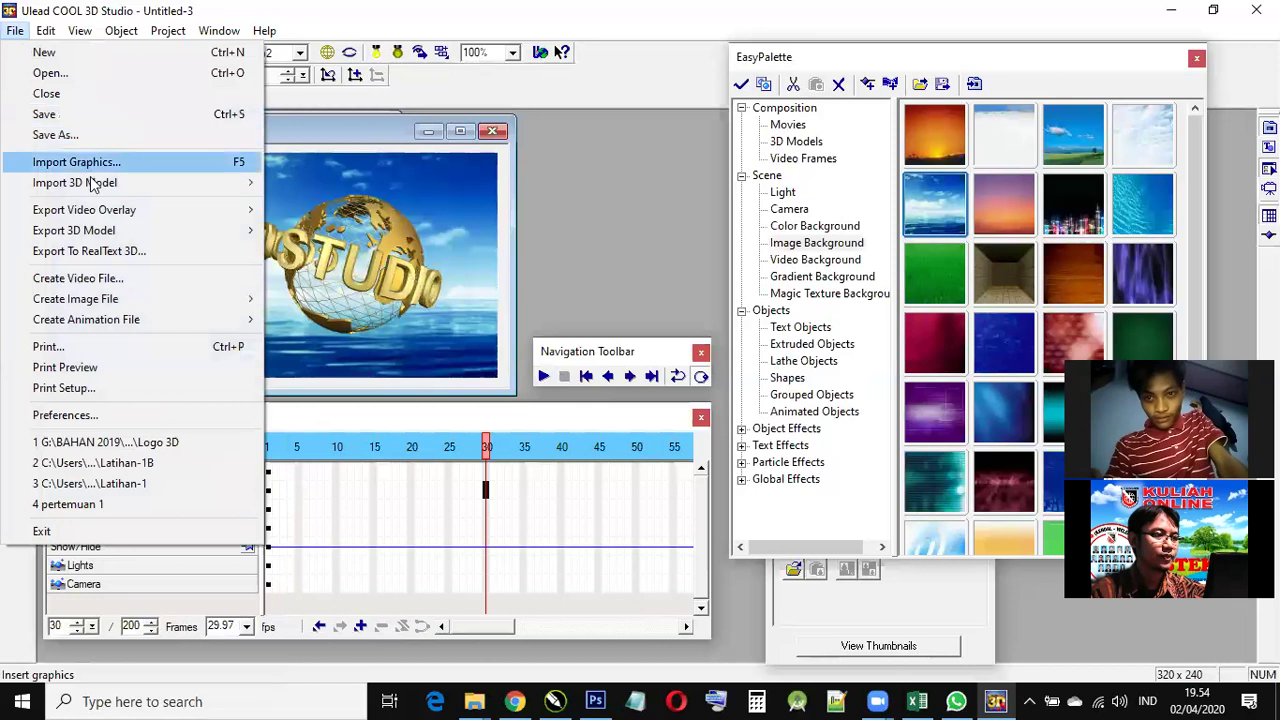
click(78, 278)
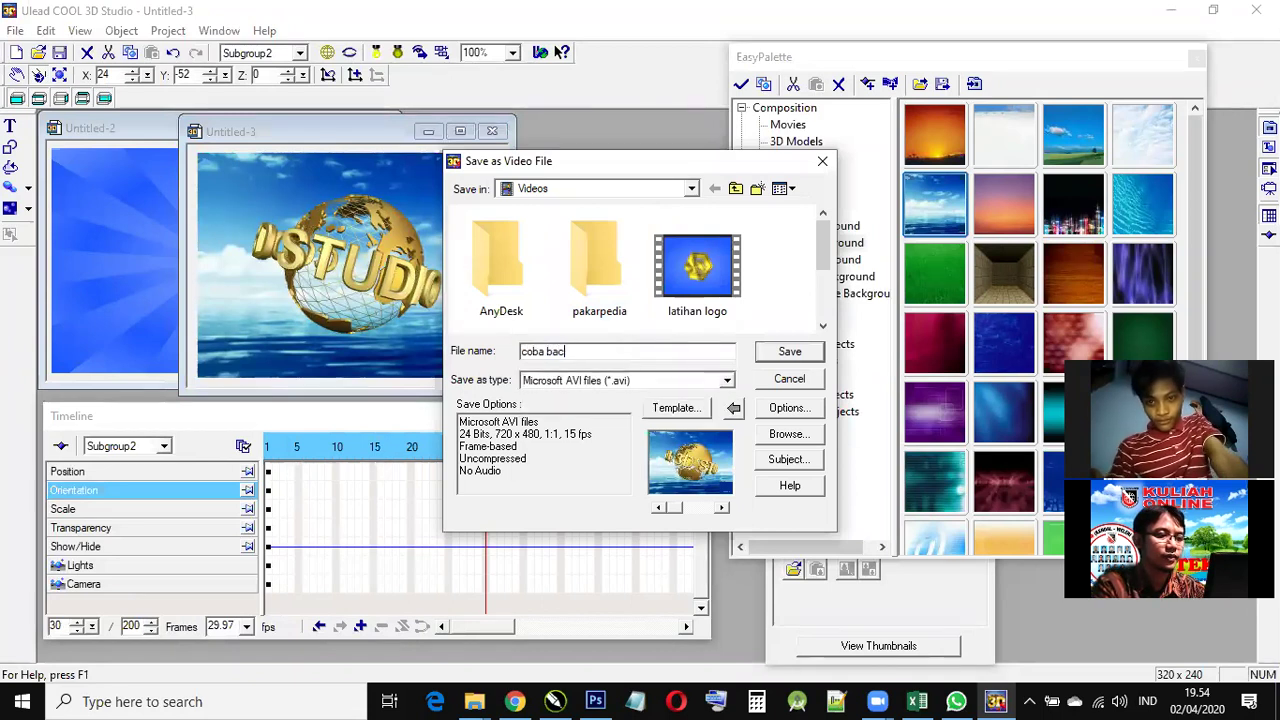
key(Return)
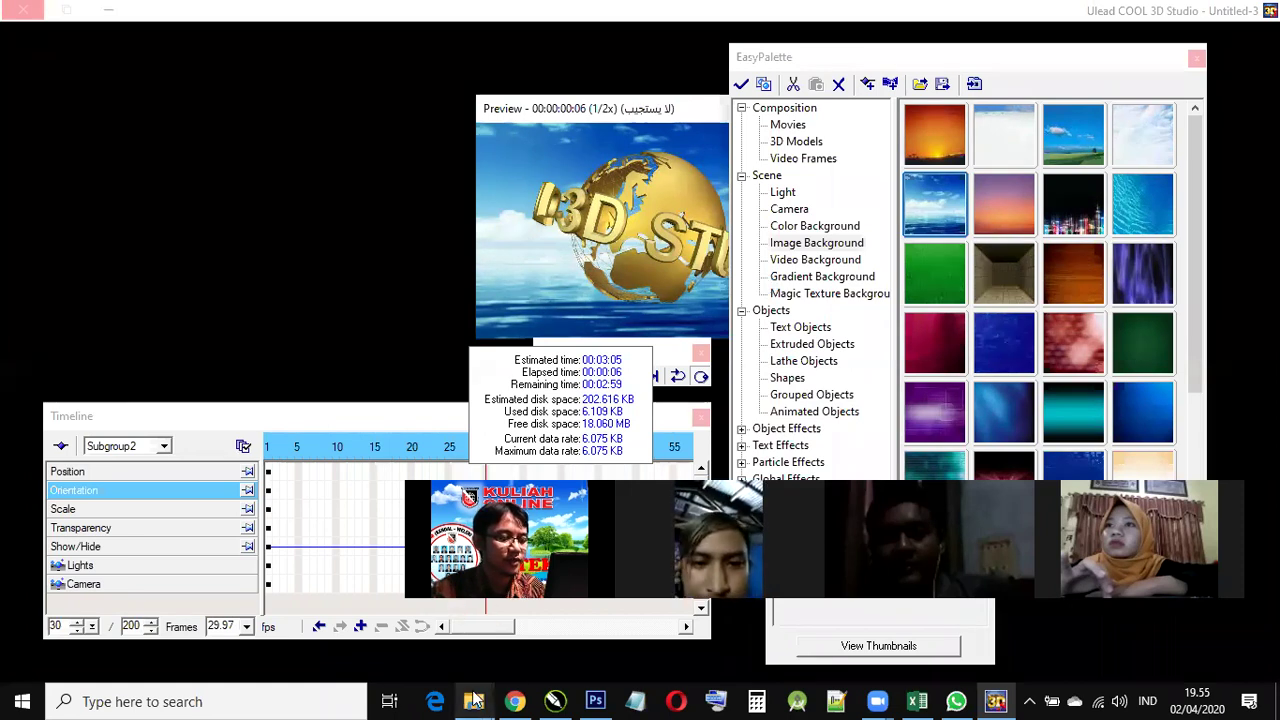
Step: Switch to File Explorer and browse through BAHAN 2019, SEMESTER 2 and Film dan Animasi 1 to the Tugas 1 KGS 19 folder
mouse_move(474, 701)
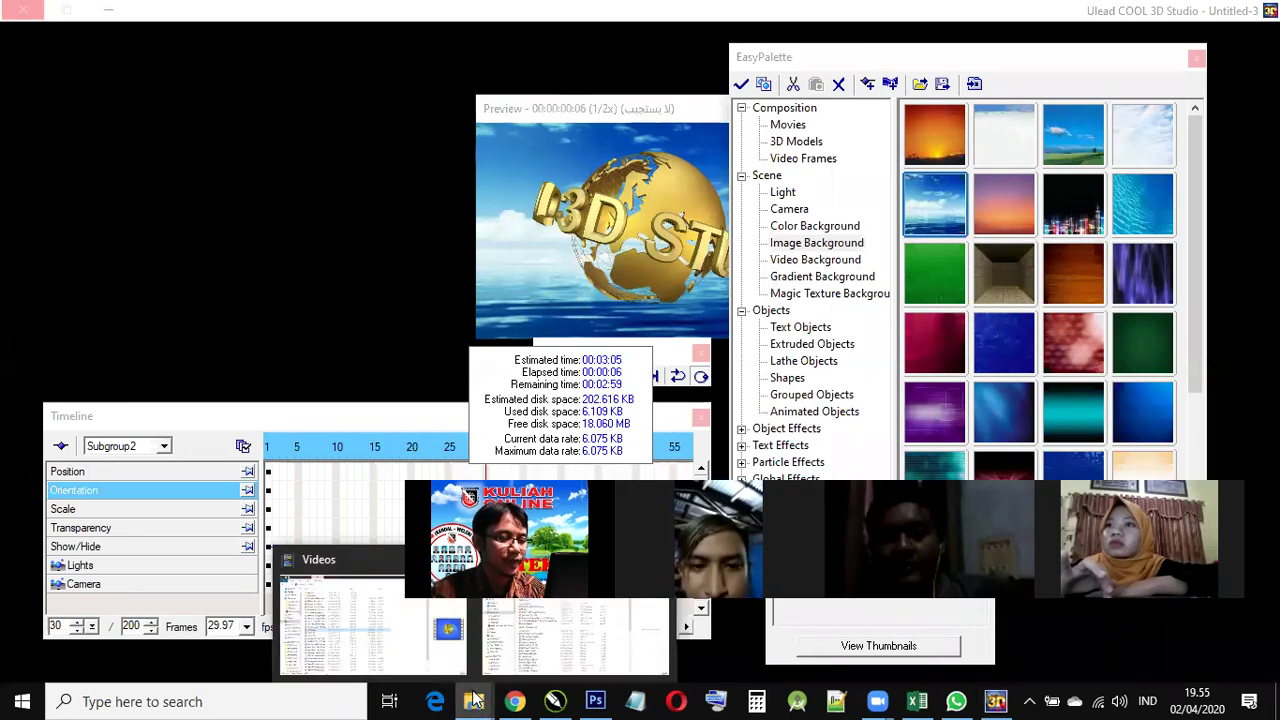
click(428, 630)
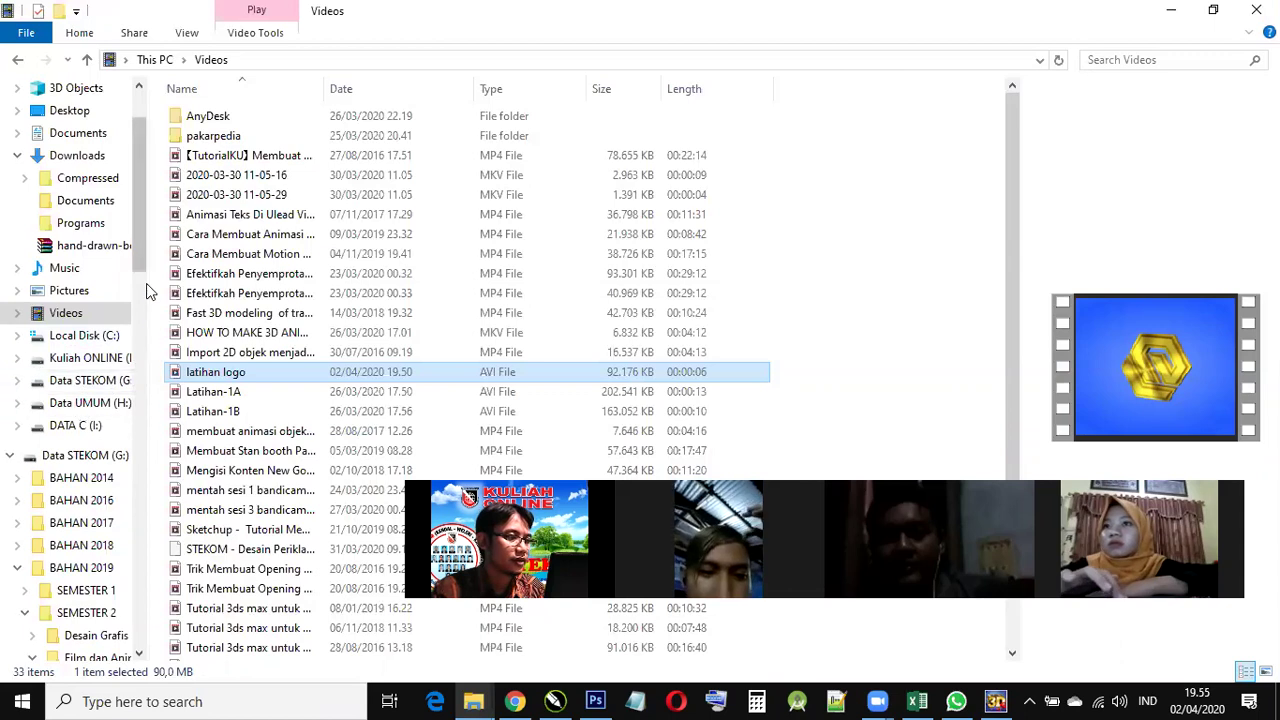
mouse_move(474, 701)
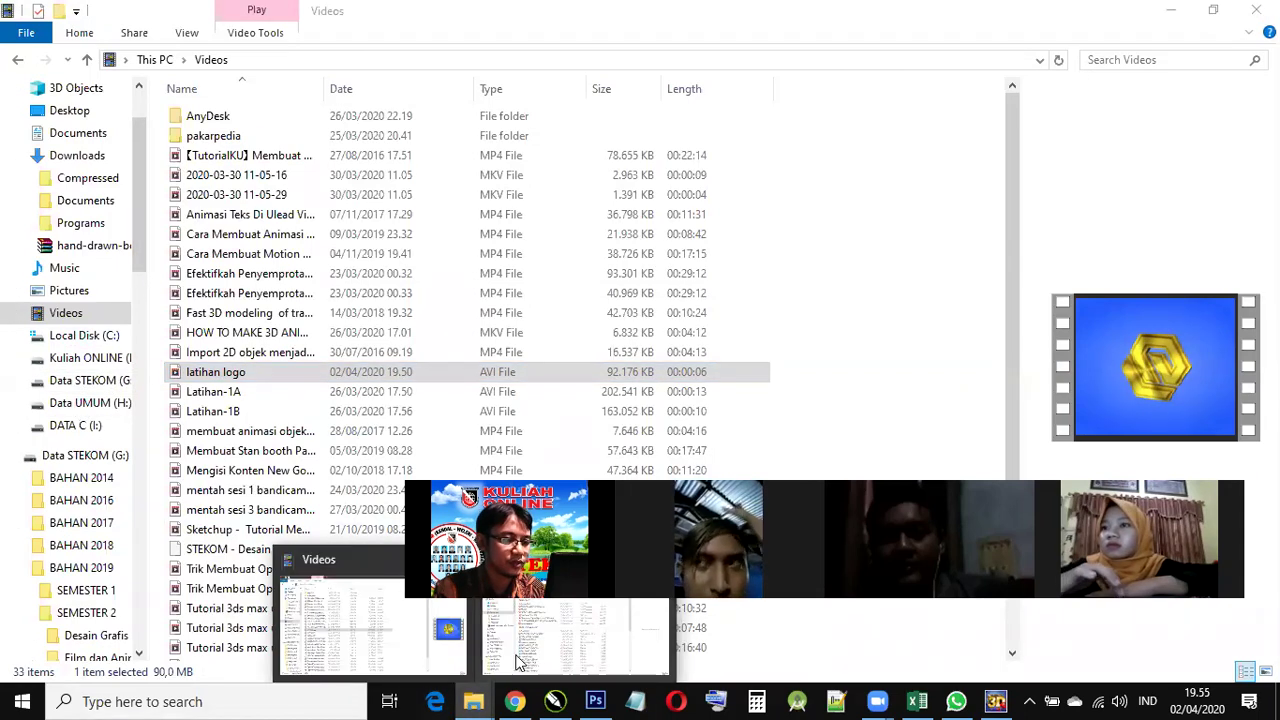
click(518, 633)
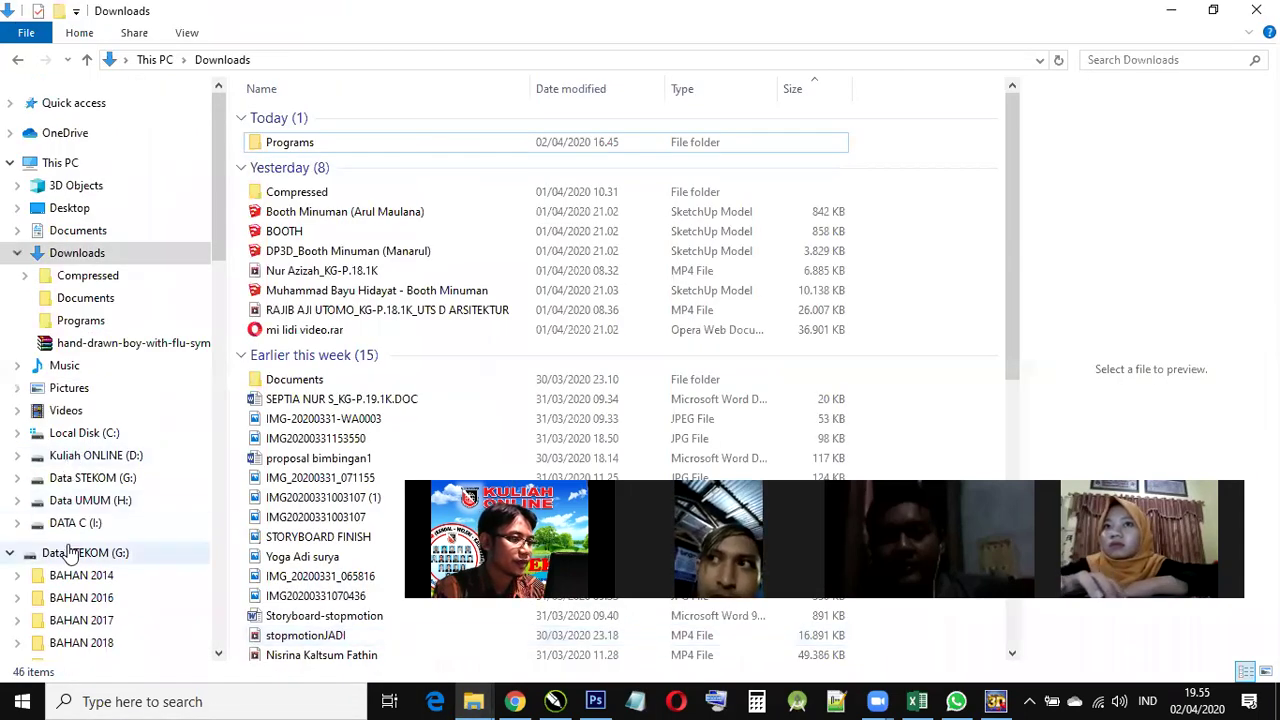
scroll(14, 643, down, 1)
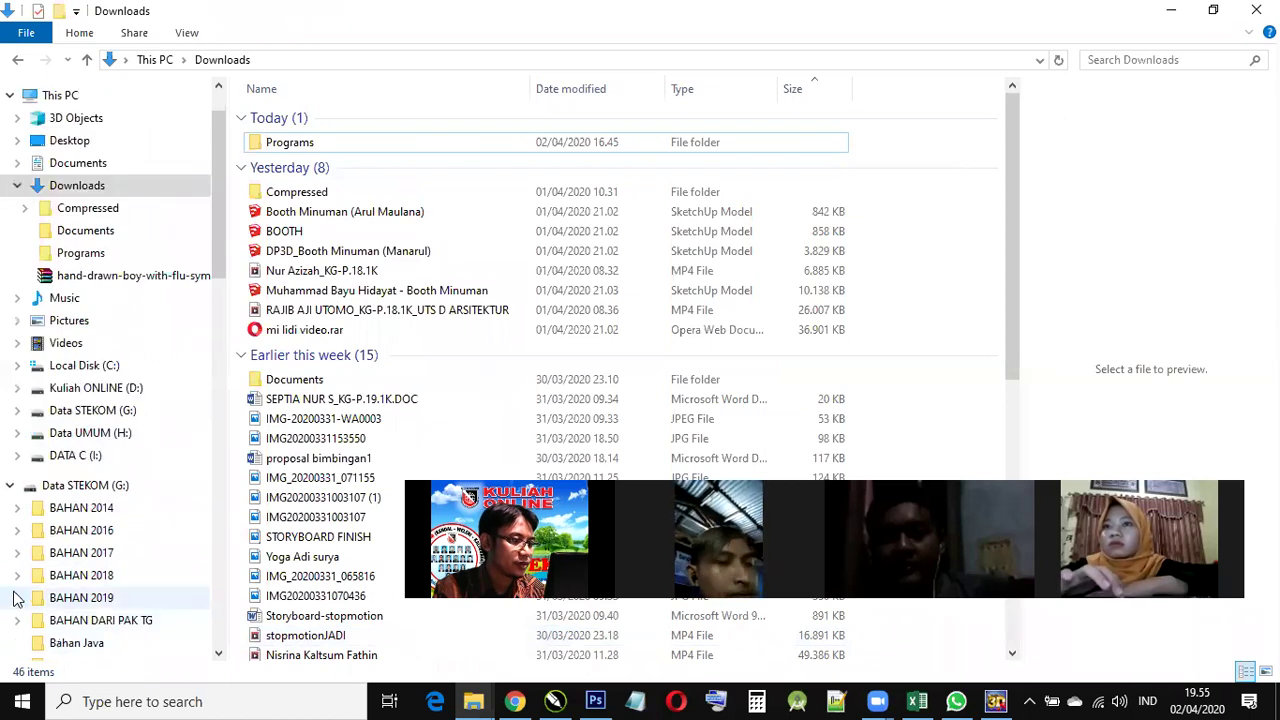
click(16, 597)
click(26, 612)
click(32, 635)
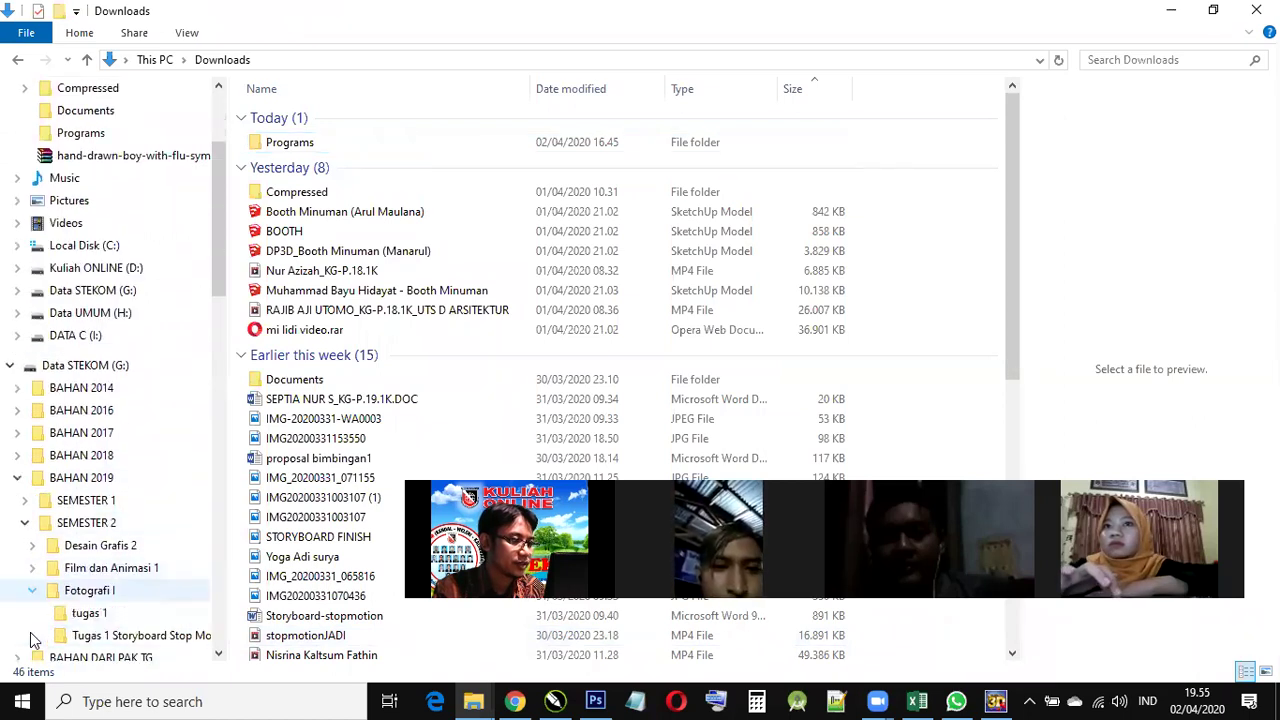
click(32, 567)
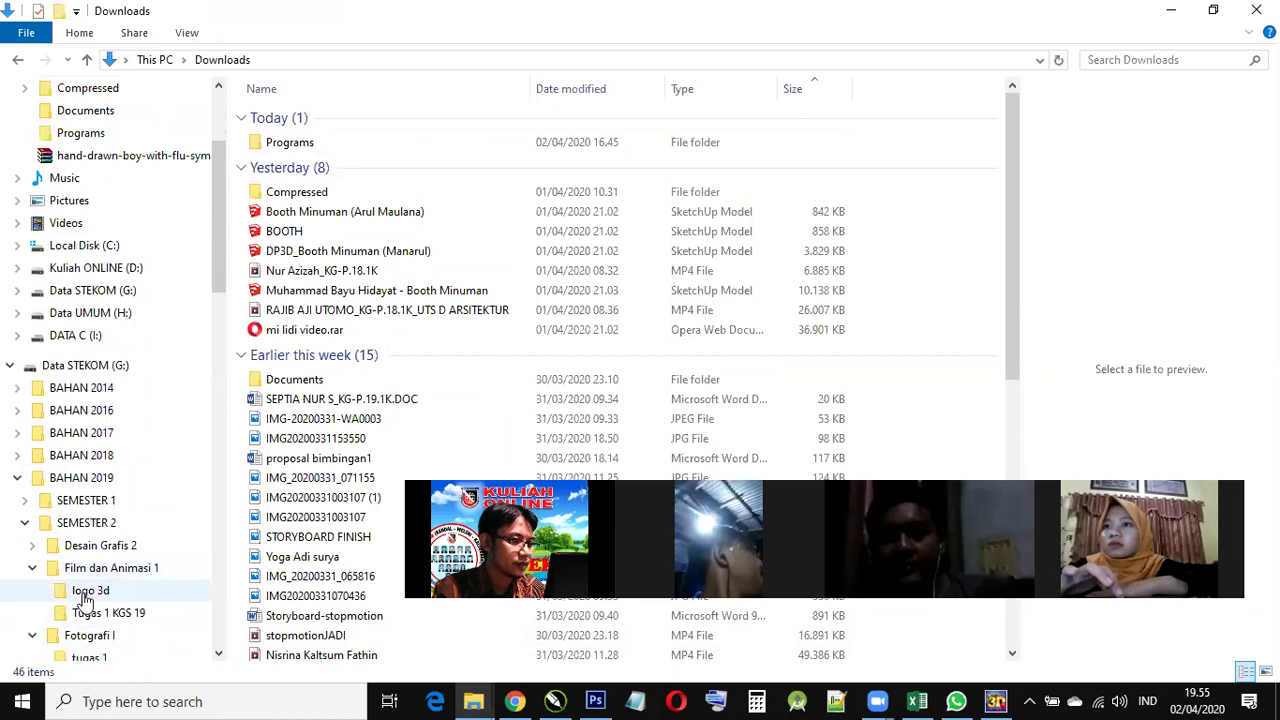
click(86, 590)
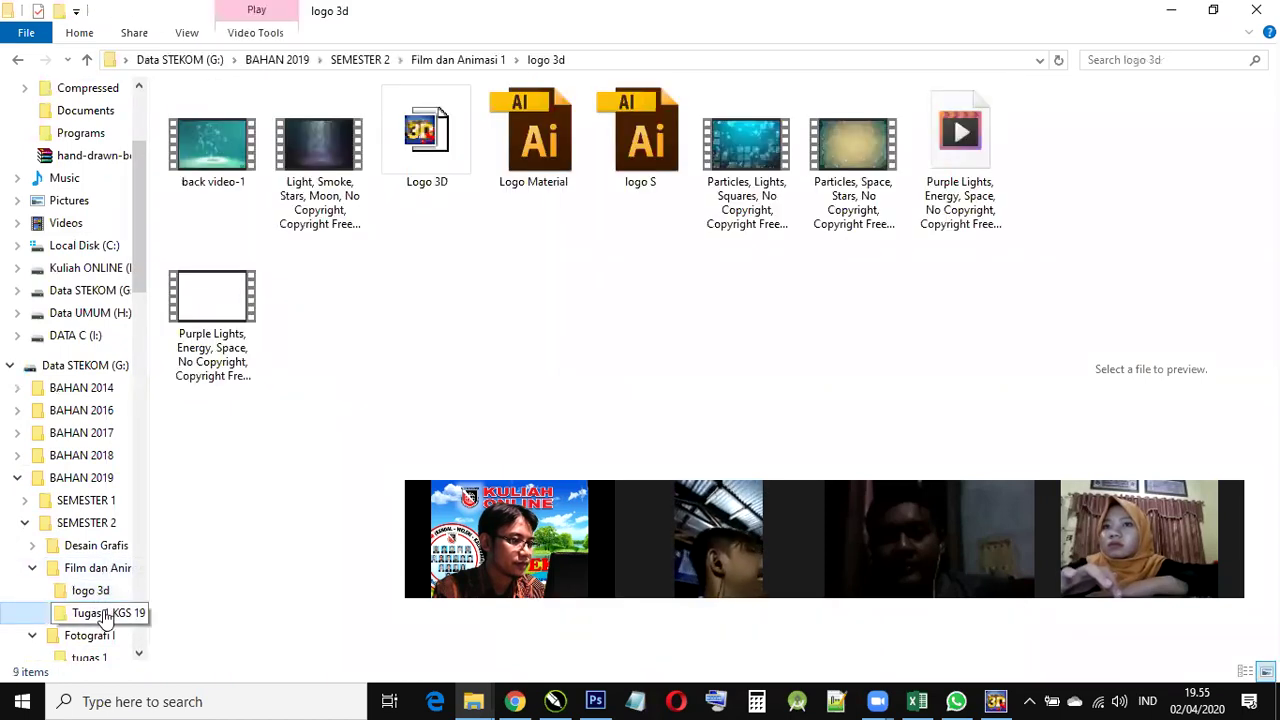
click(96, 612)
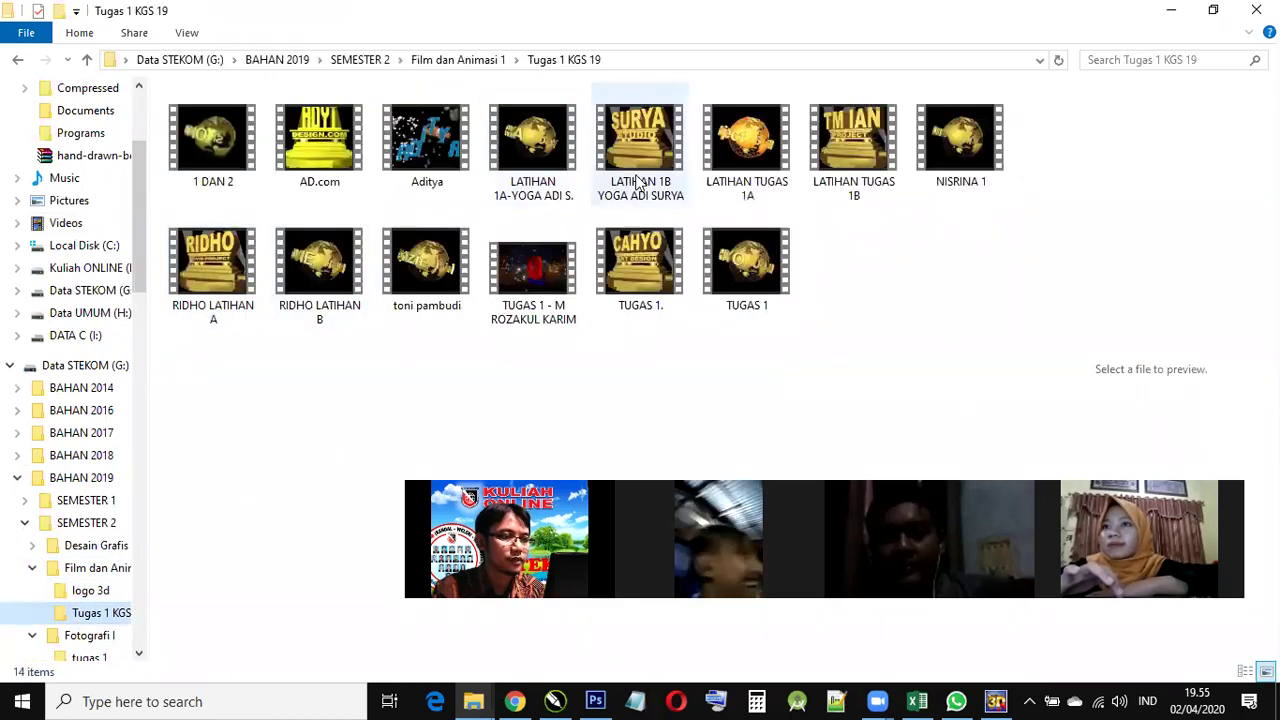
Step: Play the student video with the red play-button logo, skip back within its globe scene, and close the player
click(516, 288)
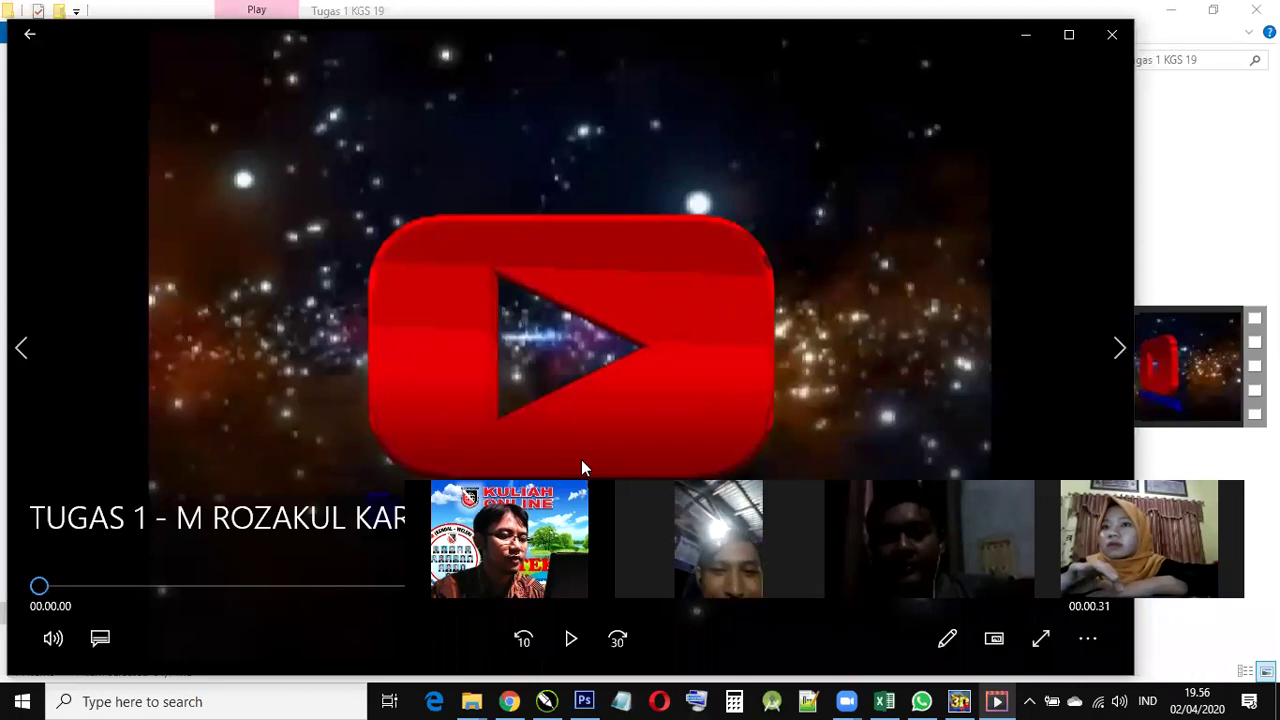
click(575, 482)
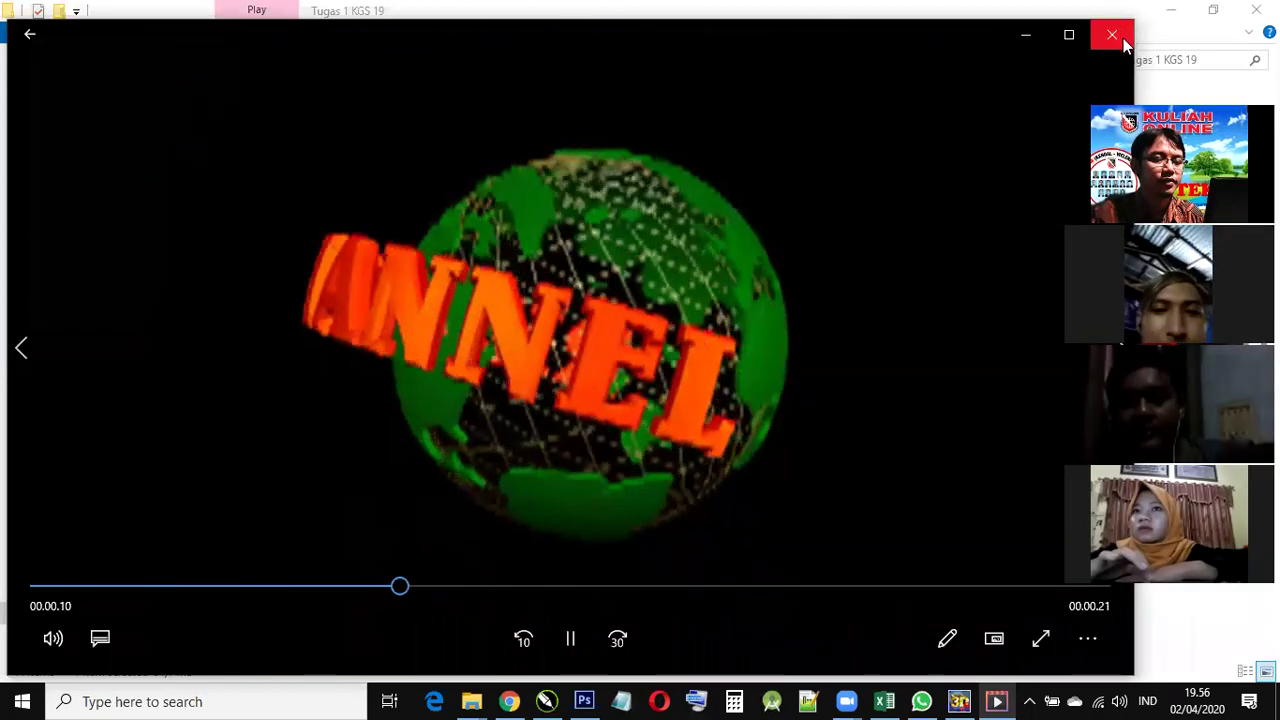
click(350, 588)
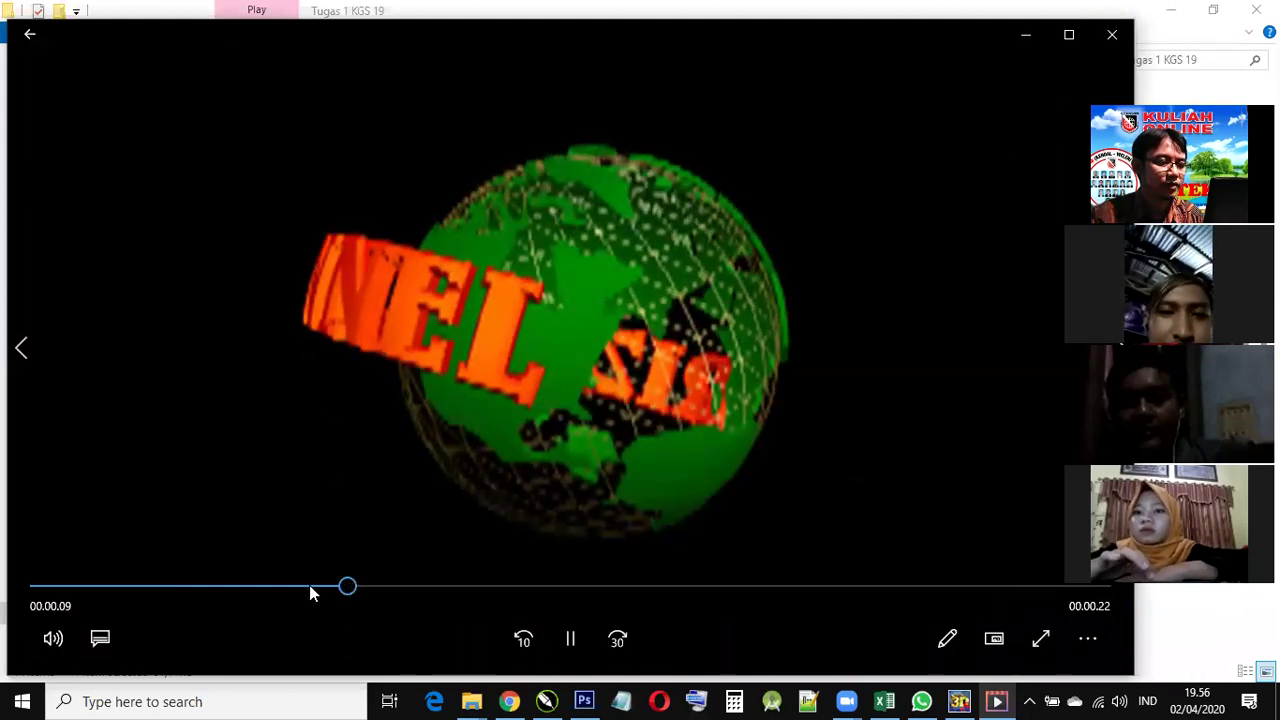
click(309, 588)
click(1119, 39)
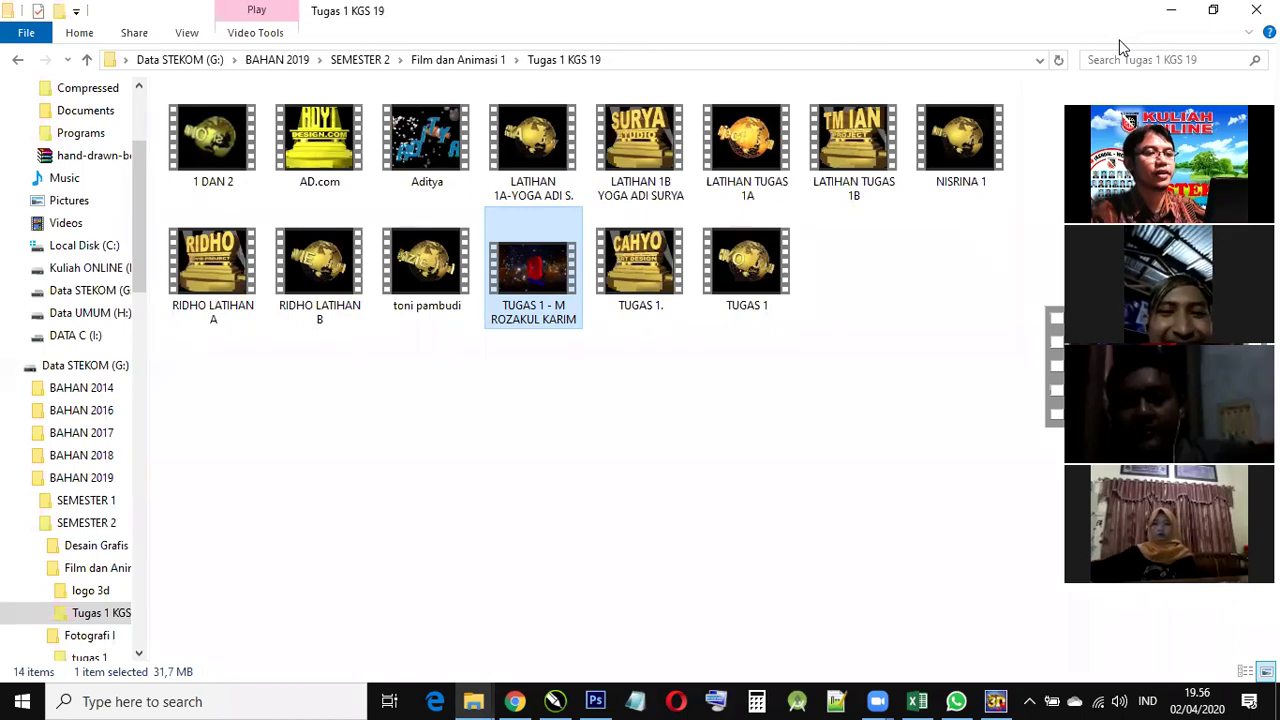
Step: Minimize the assignment folder, return to COOL 3D Studio, and shift the render preview window slightly aside
click(1172, 17)
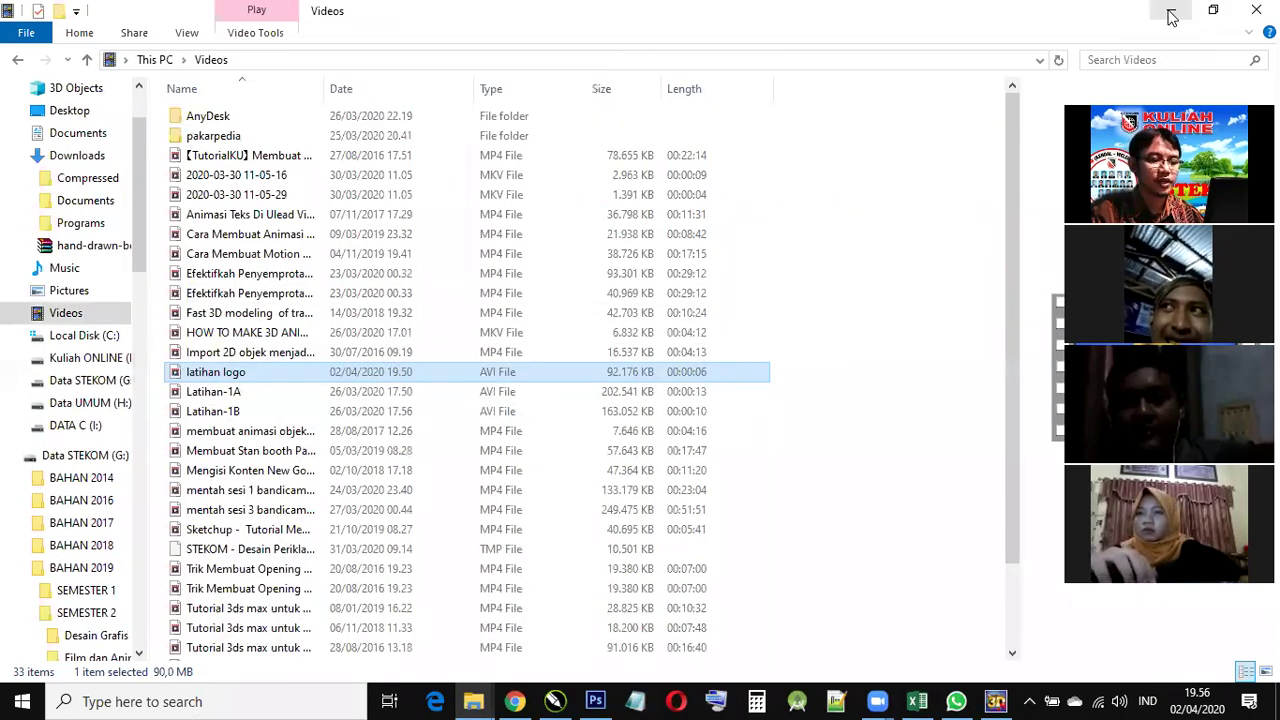
click(996, 700)
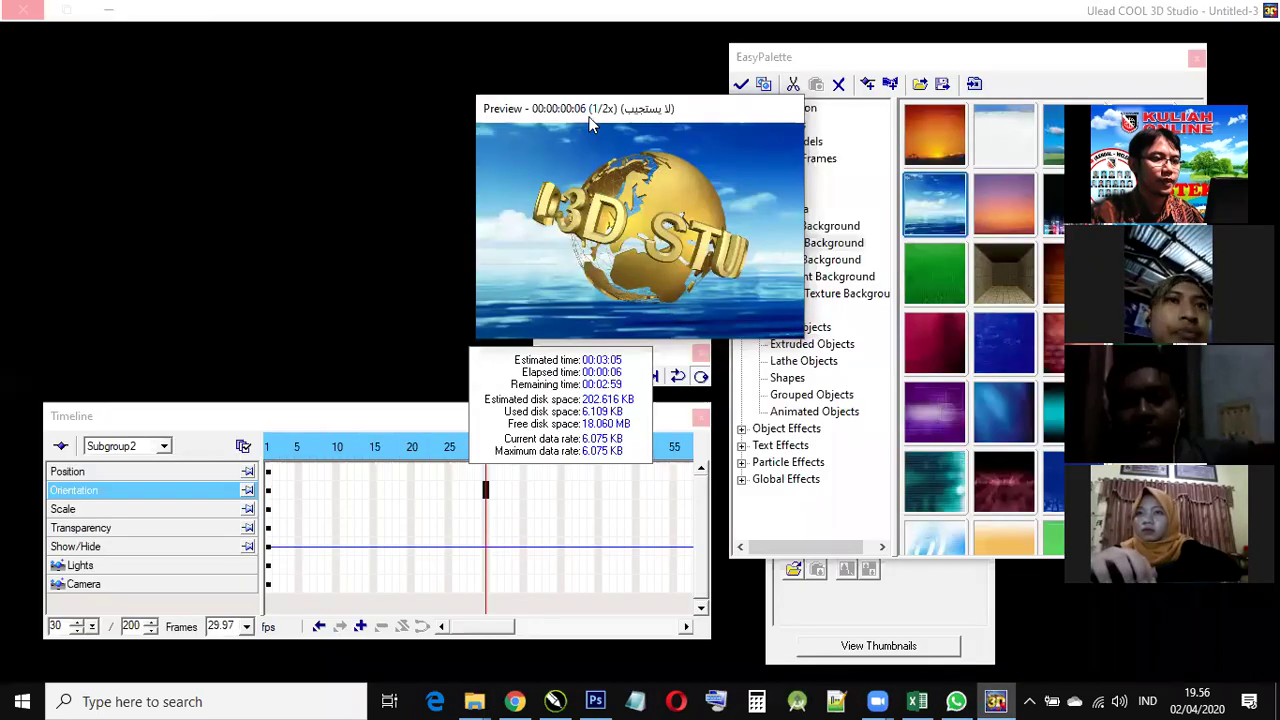
drag(600, 118, 540, 116)
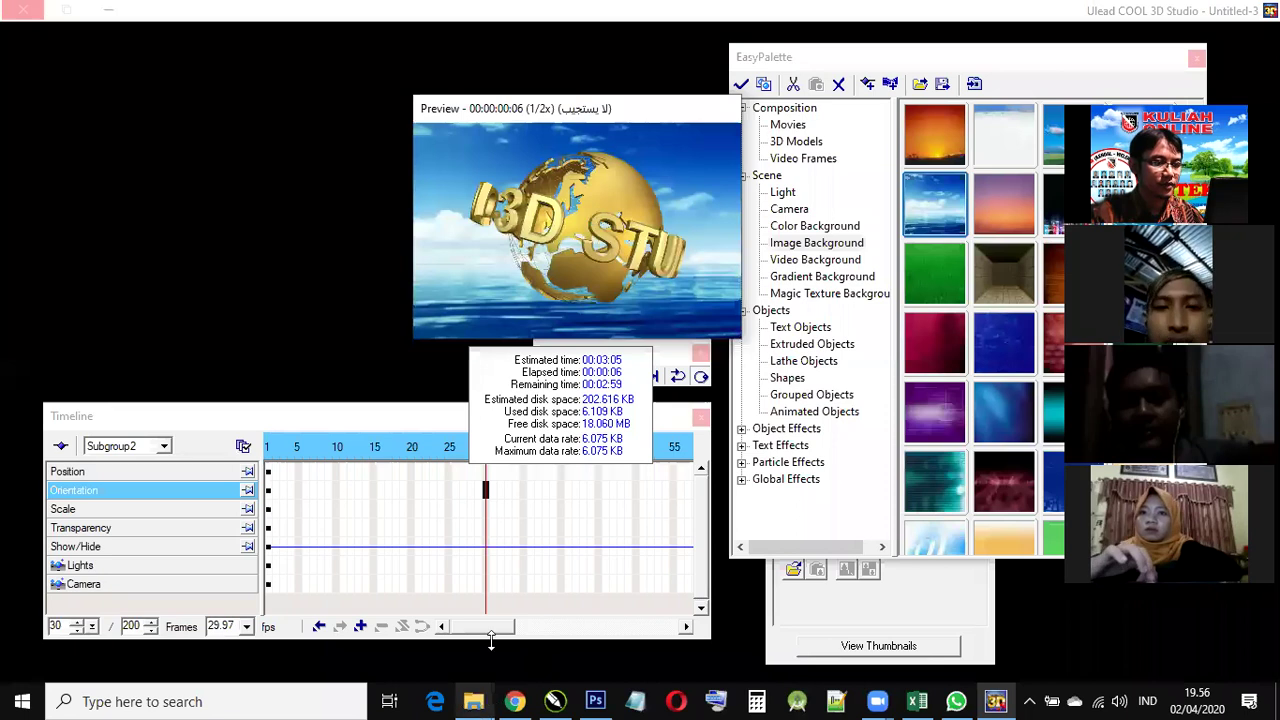
Step: Sort the Videos folder by date, try to play the coba back video, and return to COOL 3D Studio
mouse_move(474, 700)
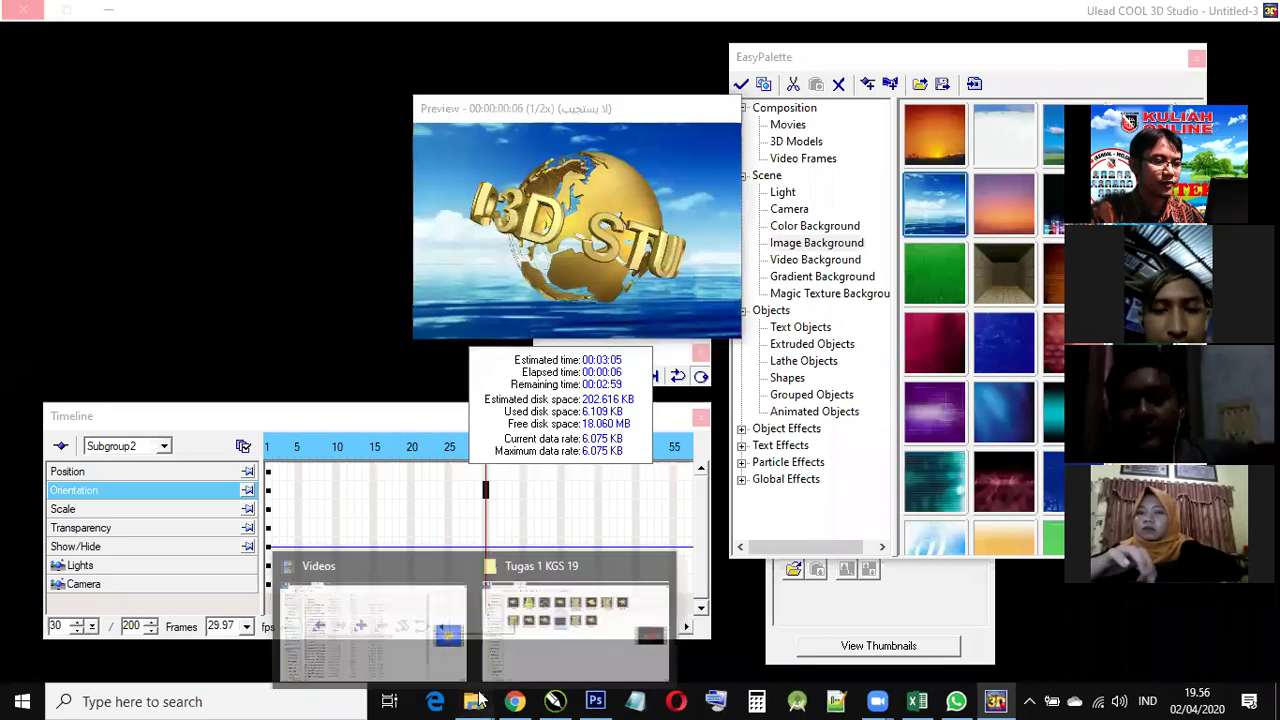
click(453, 665)
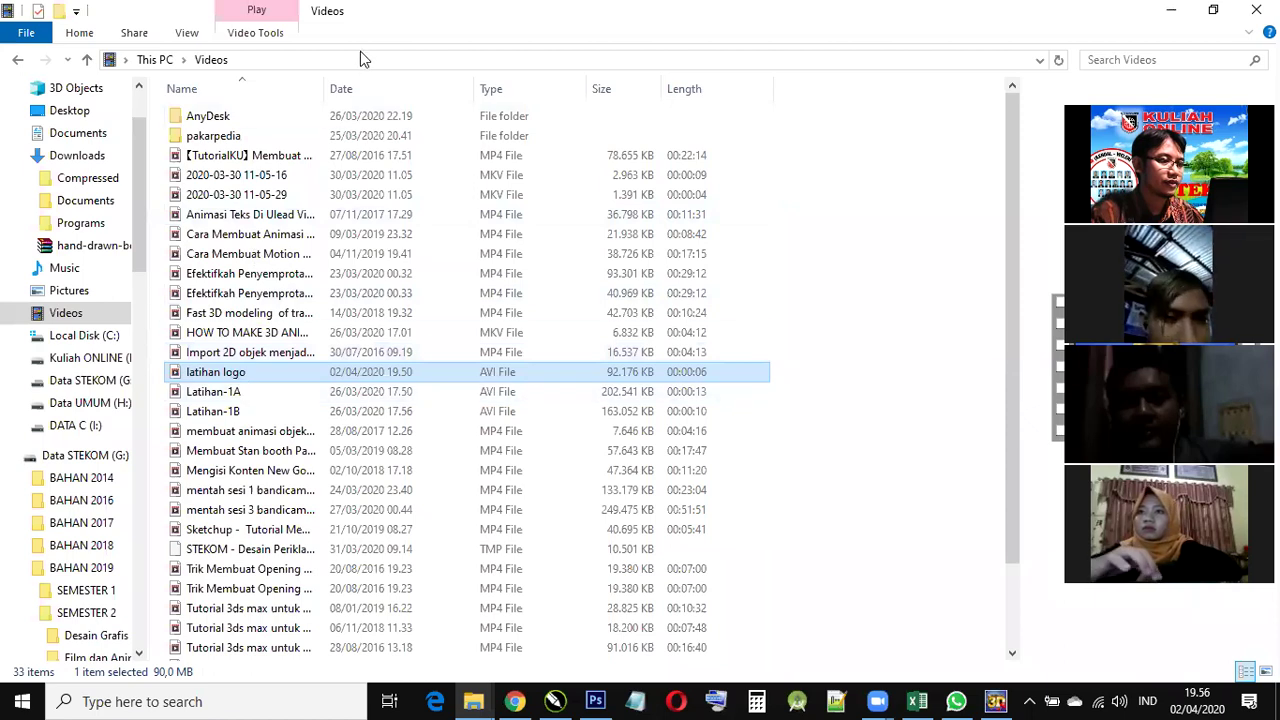
click(366, 92)
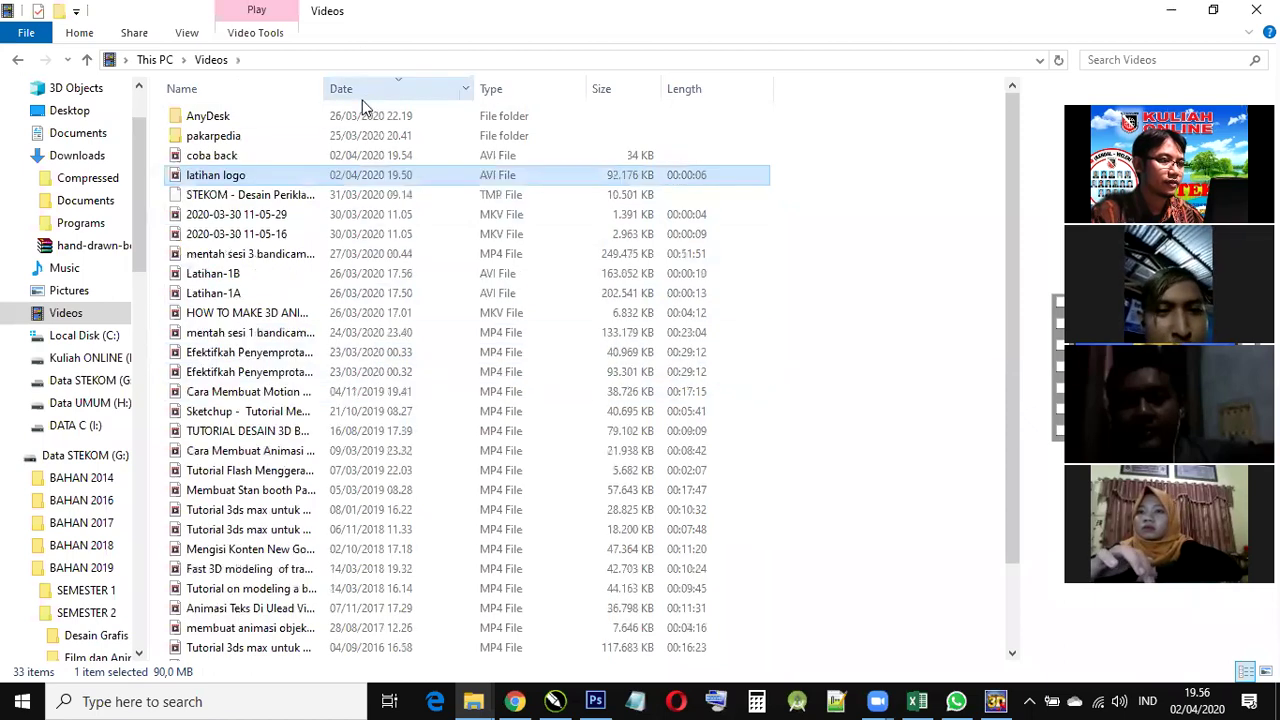
double_click(207, 159)
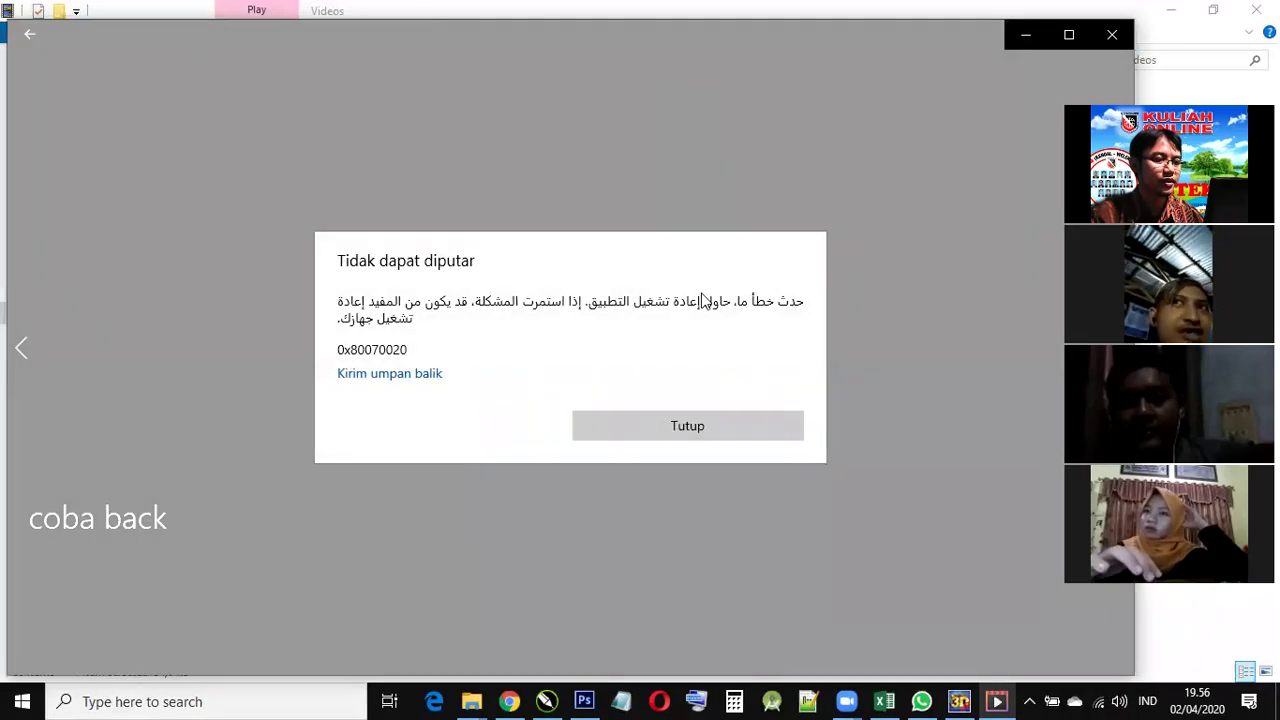
click(697, 430)
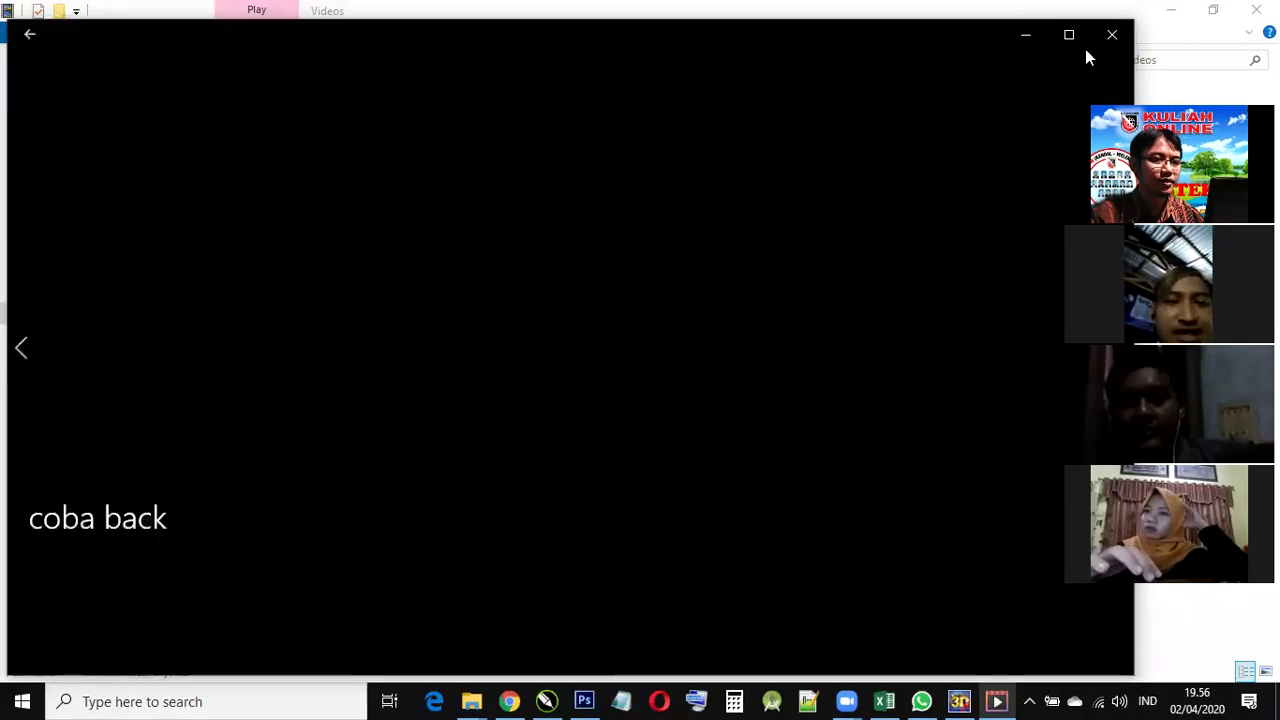
click(1110, 35)
click(988, 701)
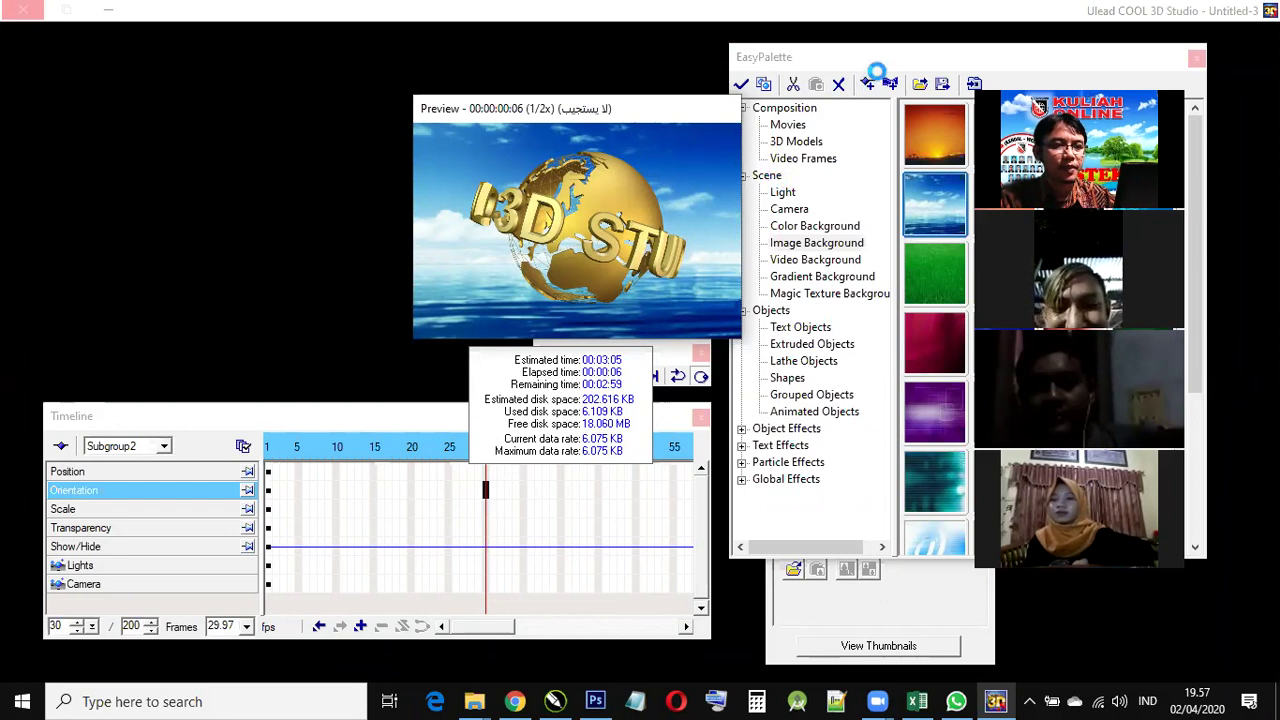
click(906, 60)
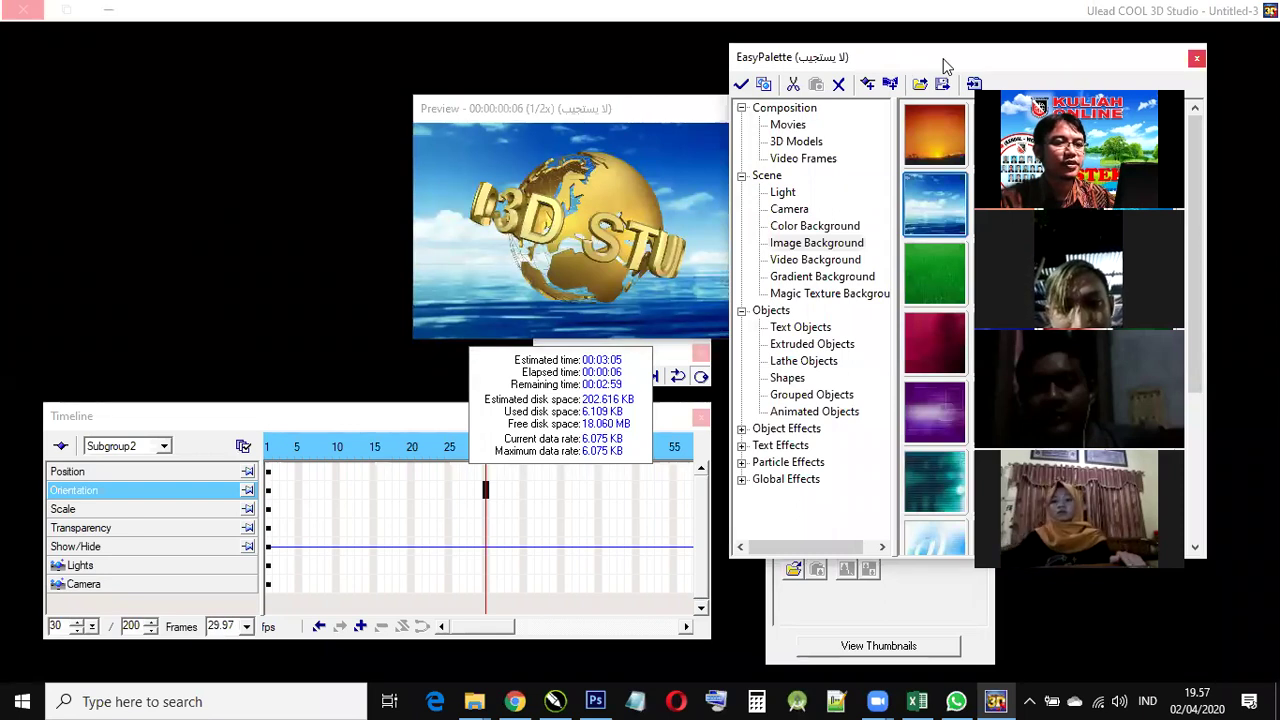
Step: Switch to CorelDRAW and move the upper piece of the S logo slightly up, away from the lower chevron
mouse_move(567, 700)
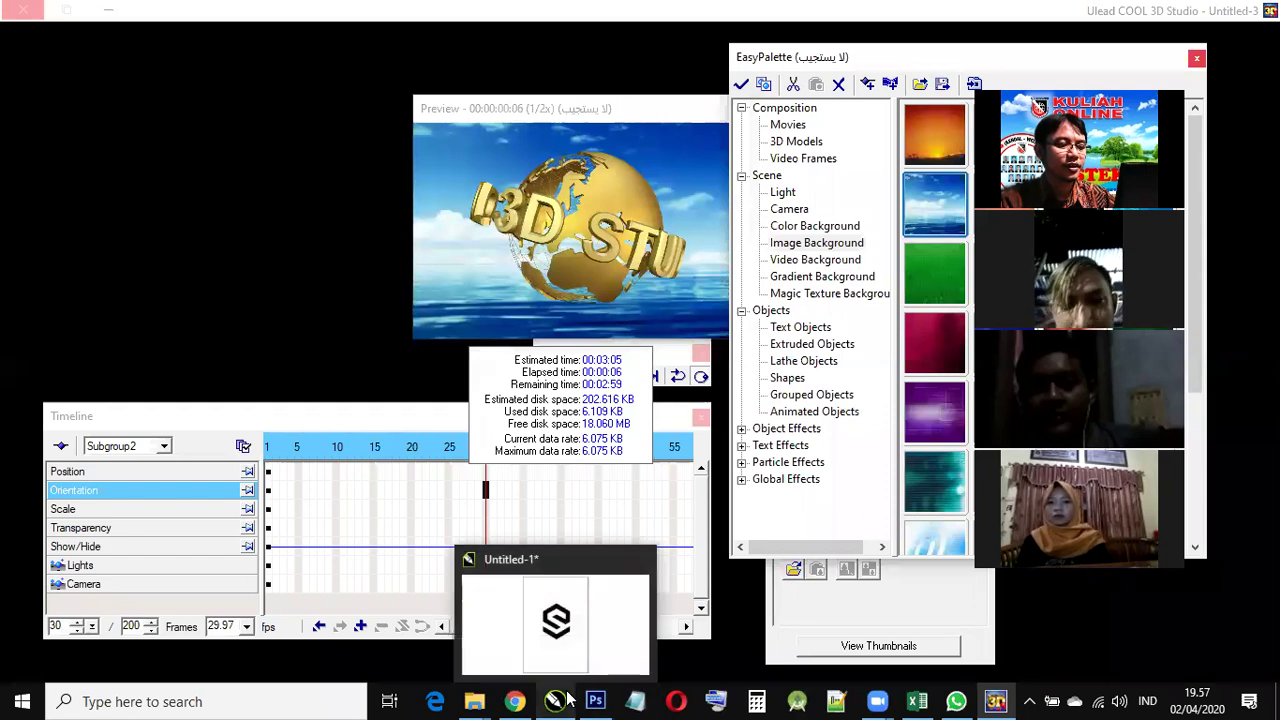
click(564, 645)
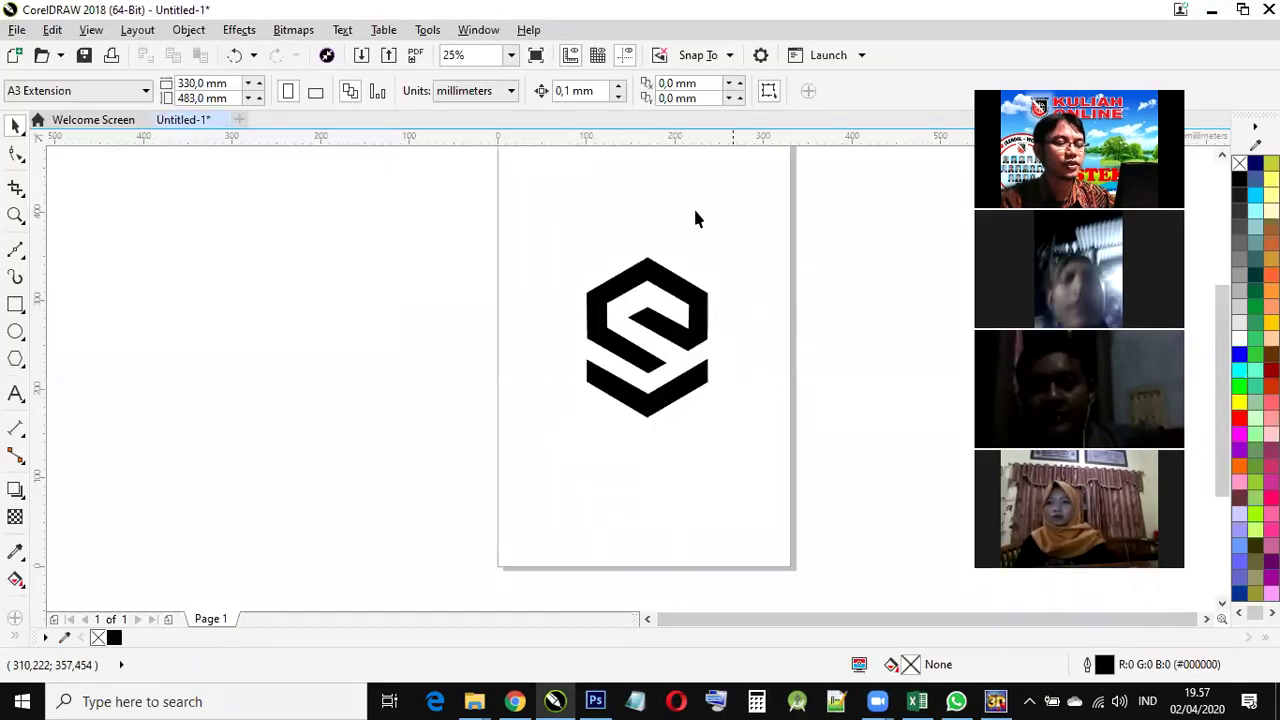
click(604, 343)
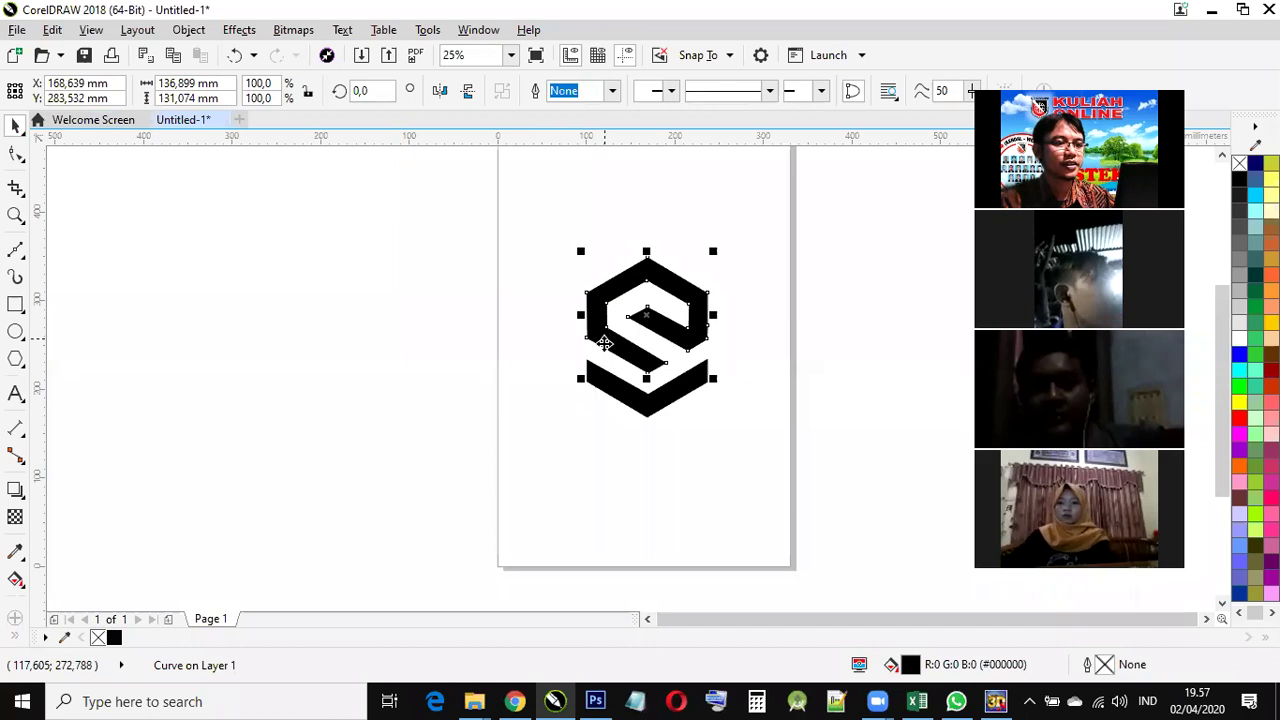
mouse_move(611, 350)
mouse_down()
mouse_move(580, 343)
mouse_move(607, 341)
mouse_up()
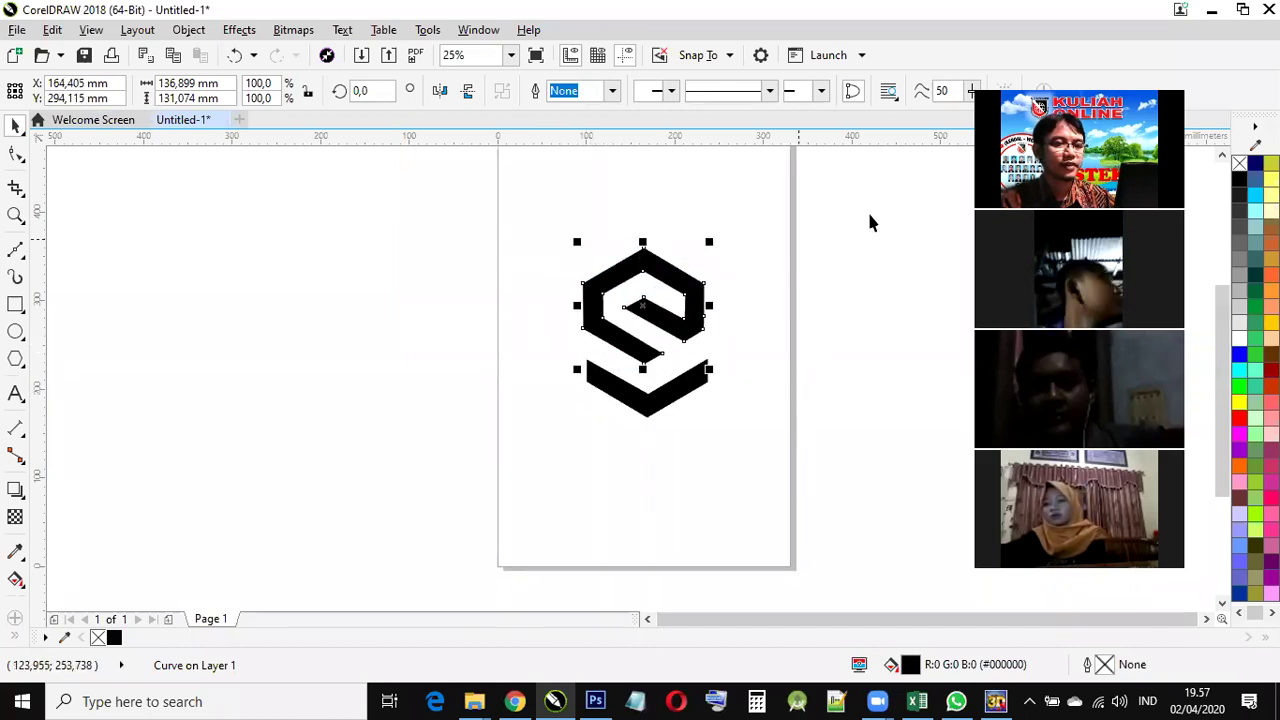
Step: Try a #00CCFF fill on the upper logo piece, and replace it with no fill and a #1A1A1A outline
click(1255, 194)
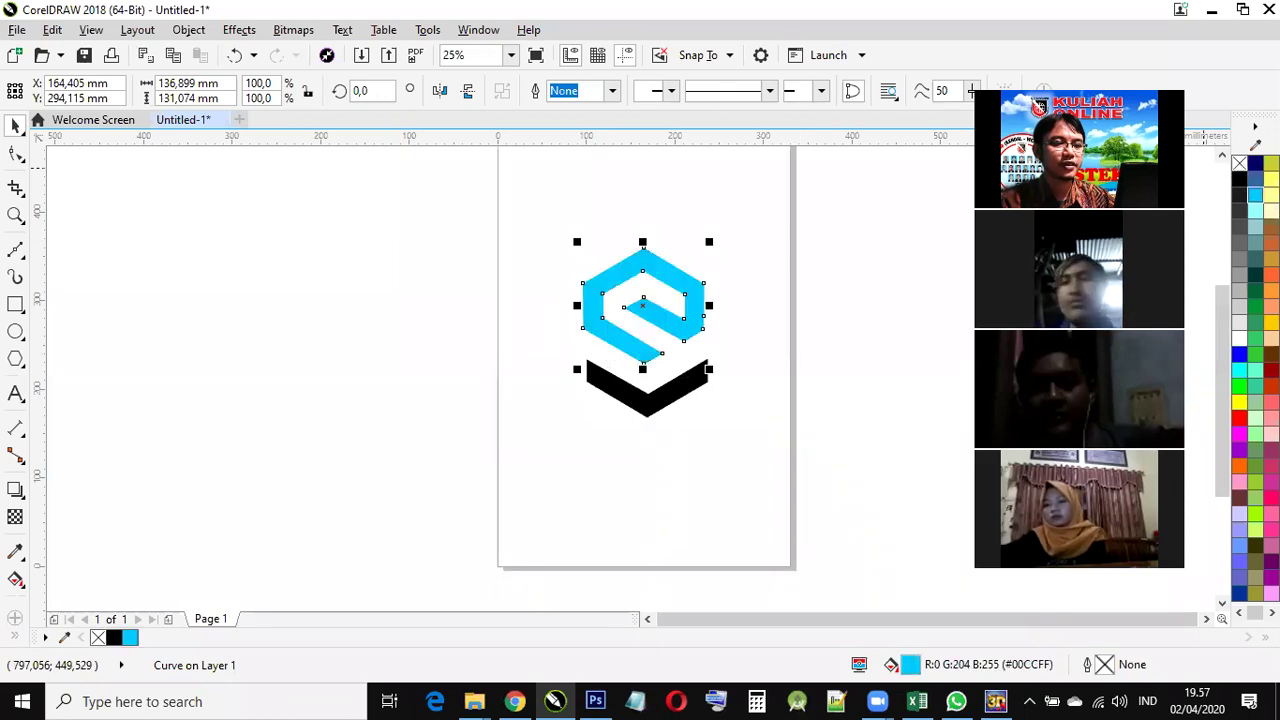
right_click(1238, 194)
click(1239, 163)
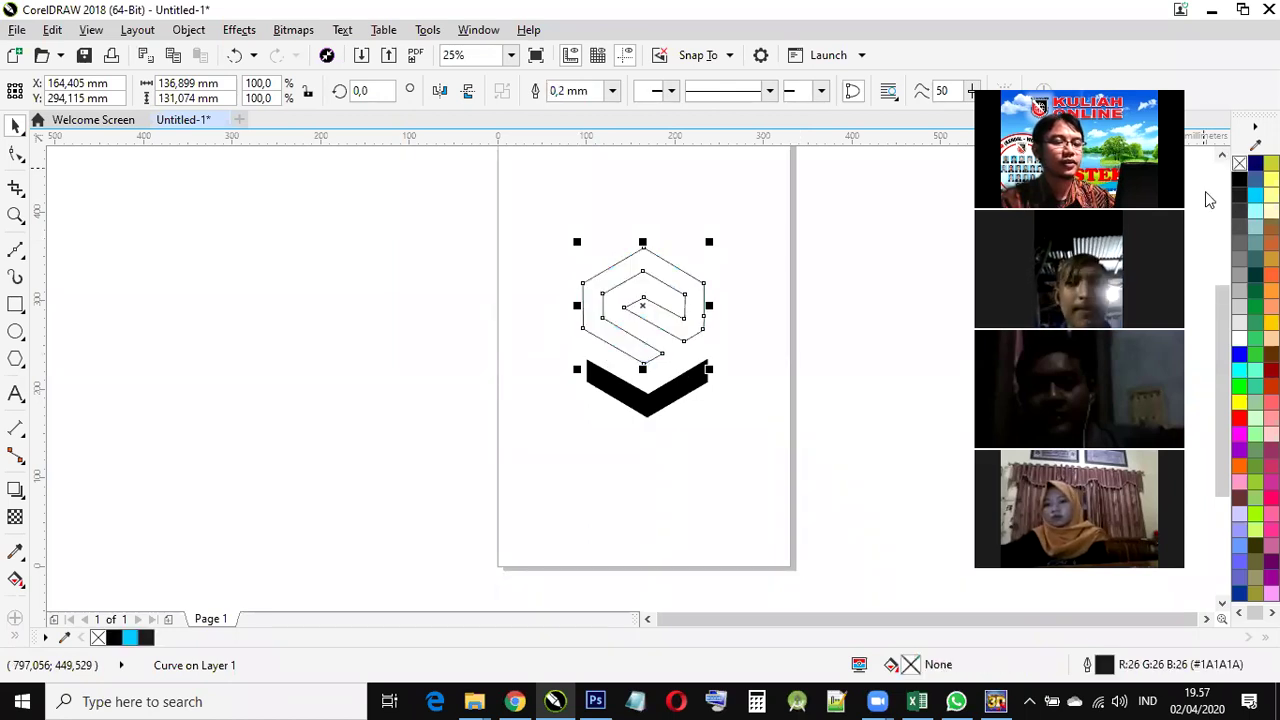
Step: Move the outlined upper logo piece back into place just above the black chevron
drag(671, 280, 686, 279)
click(740, 257)
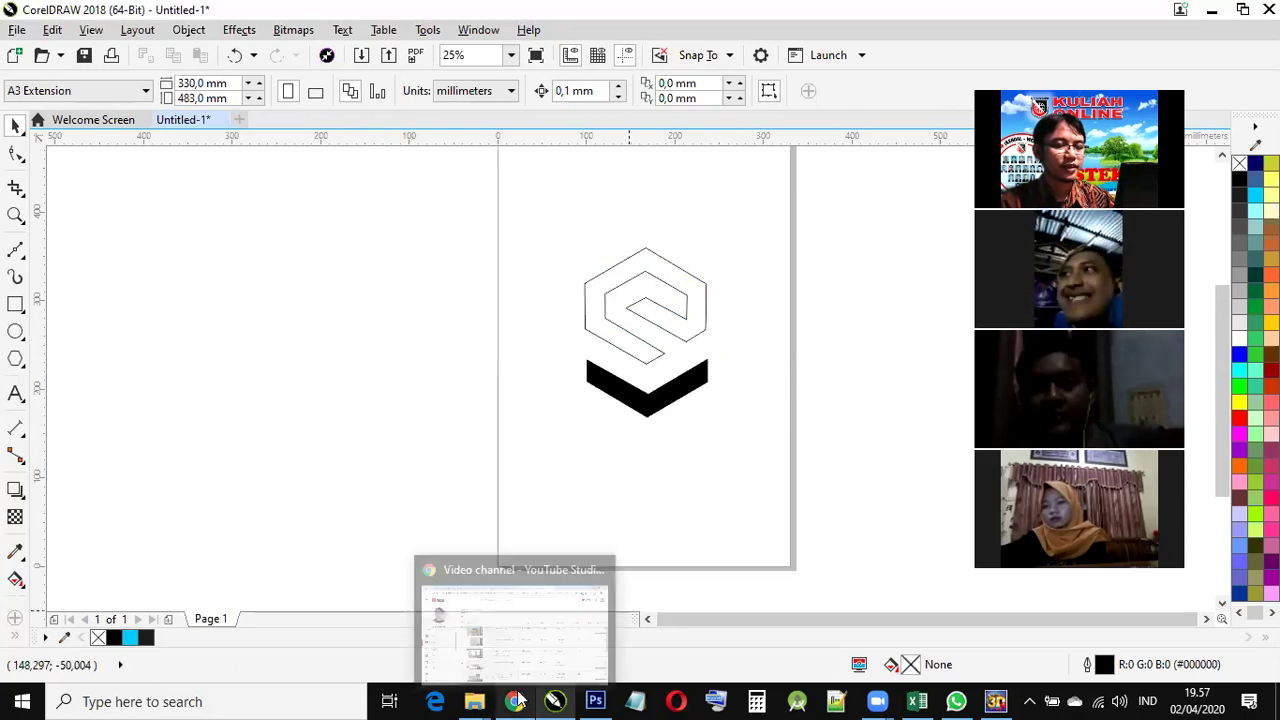
drag(637, 363, 638, 367)
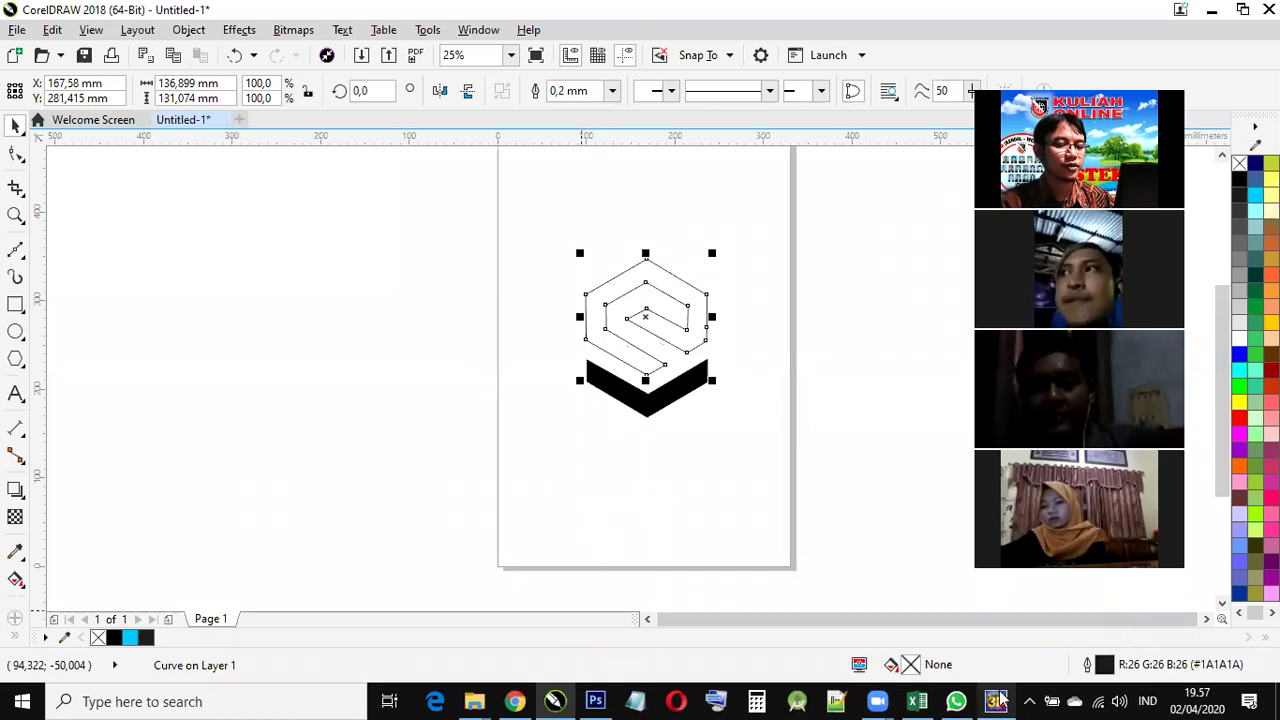
Step: Switch to COOL 3D Studio, shift the globe project window, and rotate the globe's Subgroup2 to X -7, Y -101 at frame 30
click(995, 701)
drag(341, 131, 415, 148)
drag(450, 262, 408, 233)
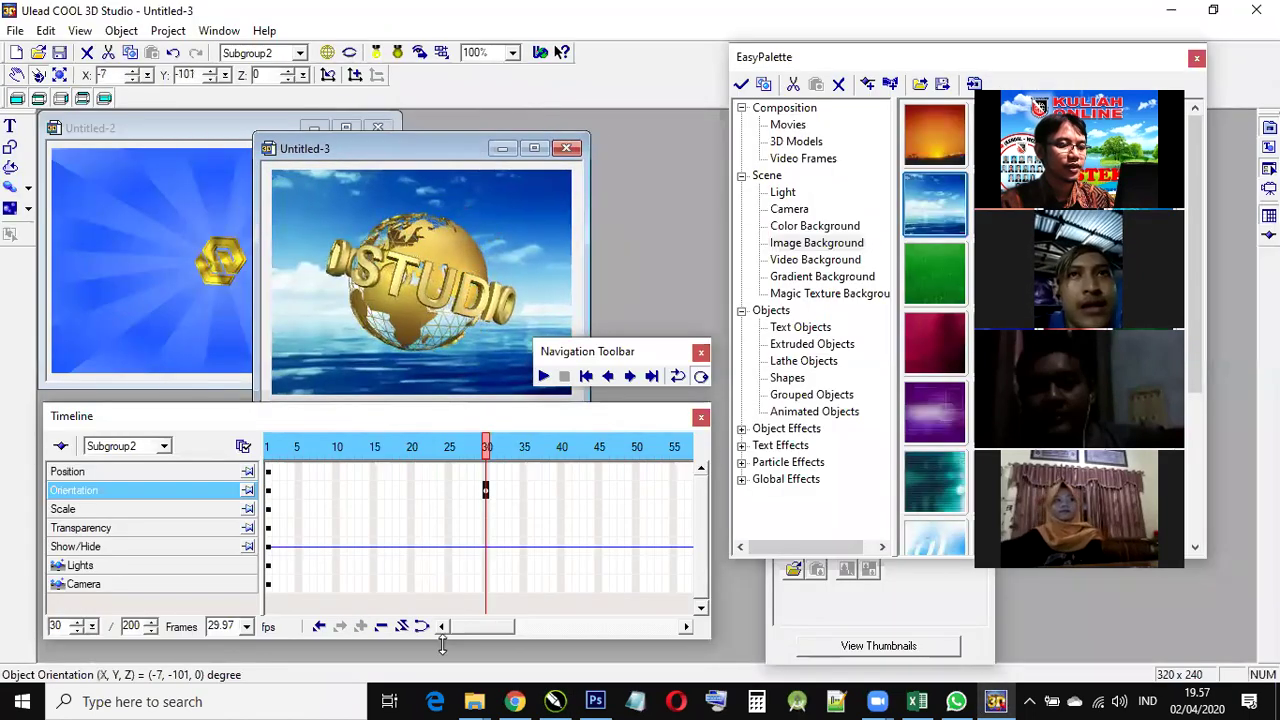
Step: Switch to the Videos folder in File Explorer and play the coba back video, skipping close to its end
click(480, 700)
click(382, 645)
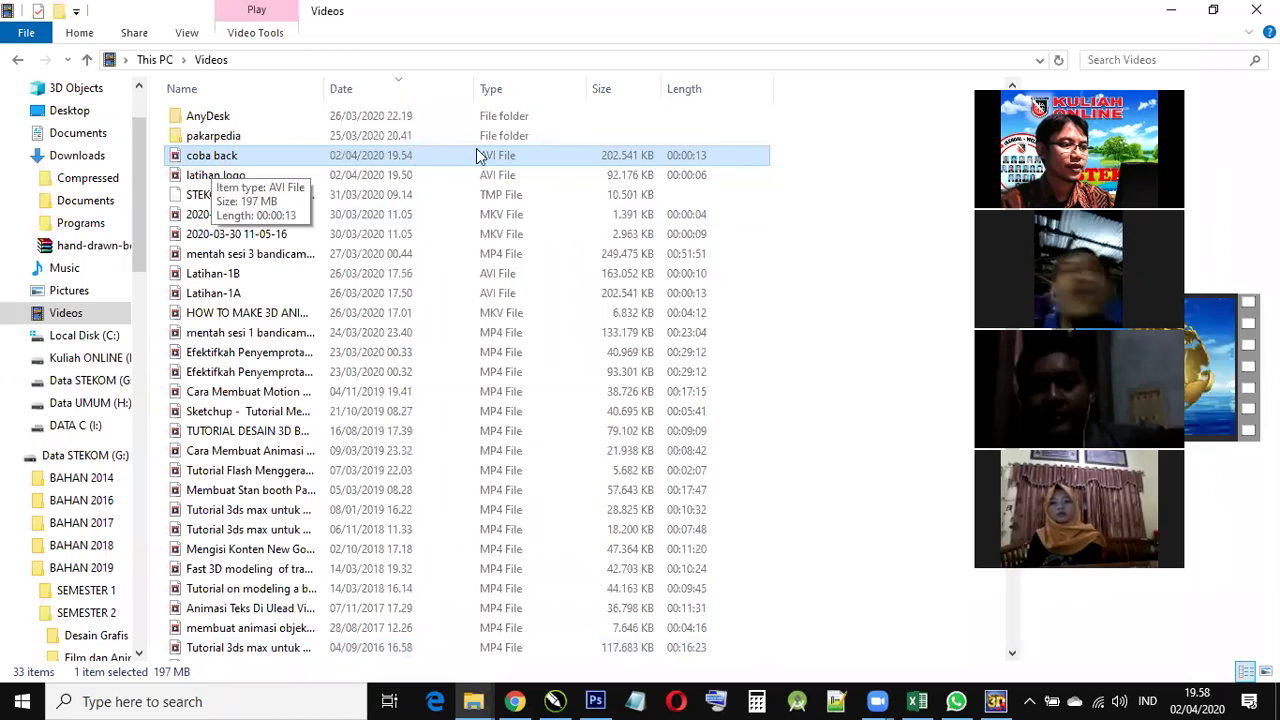
double_click(202, 157)
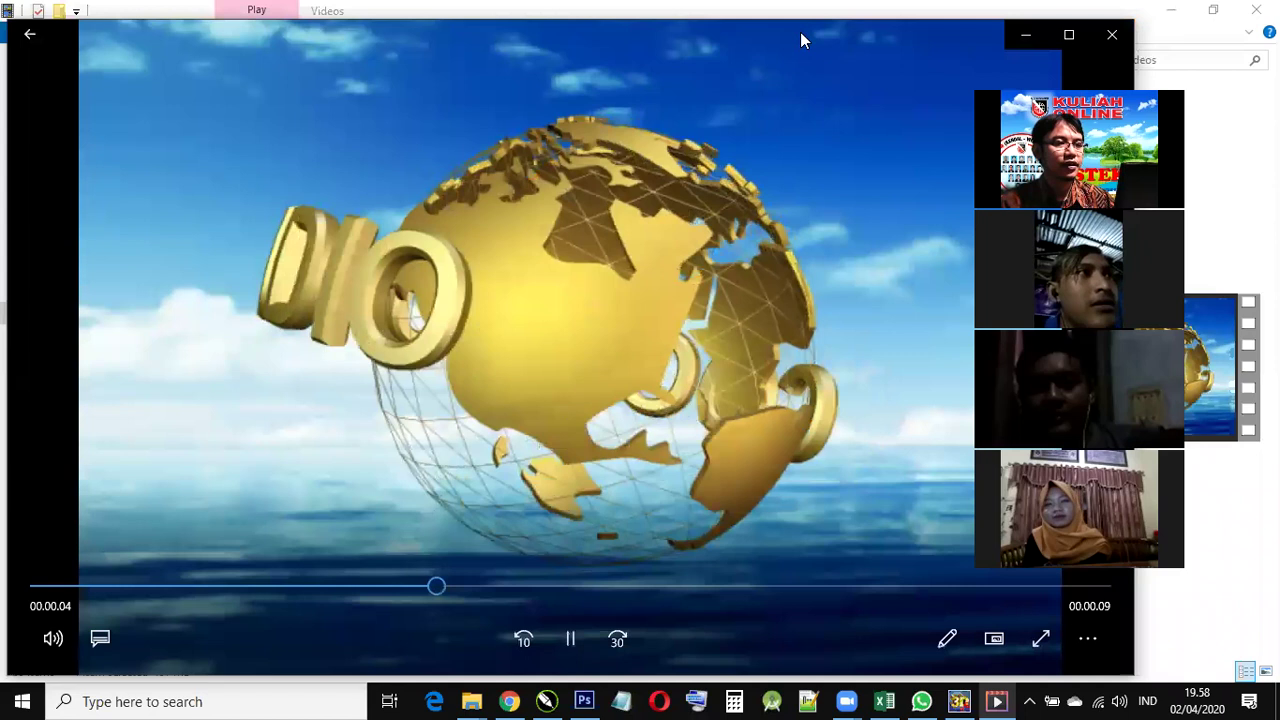
drag(801, 20, 917, 47)
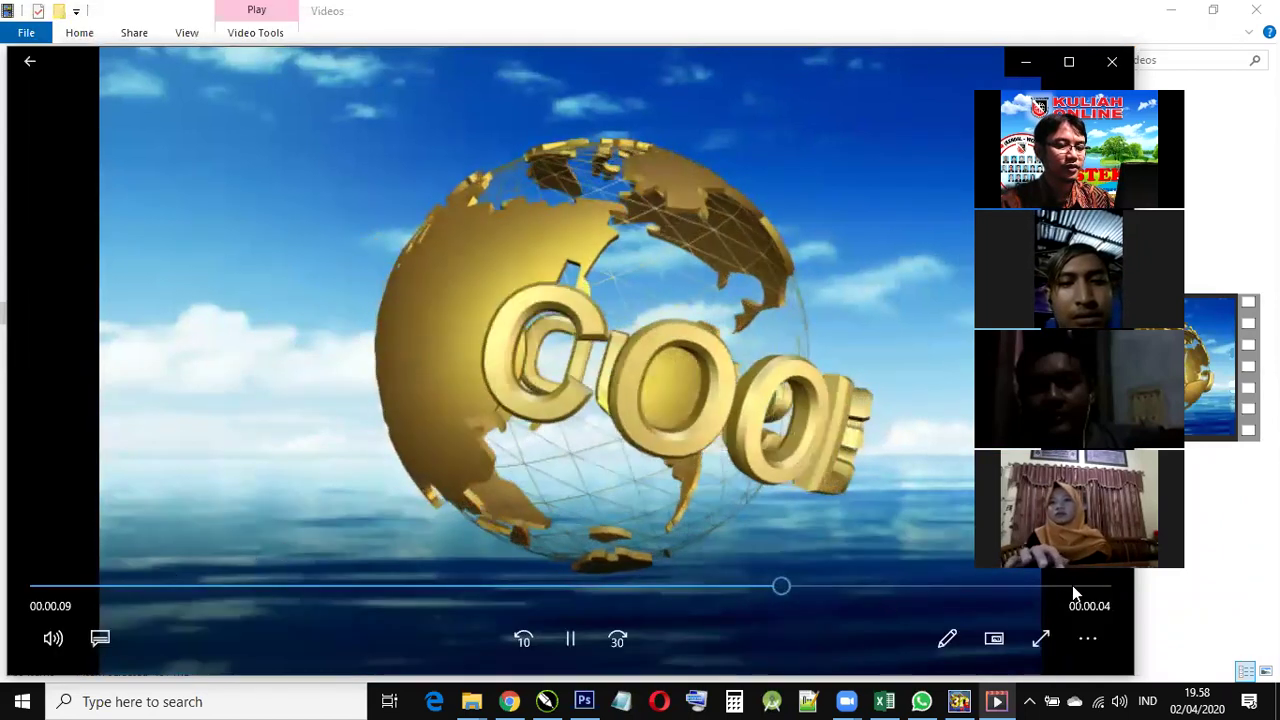
click(1097, 587)
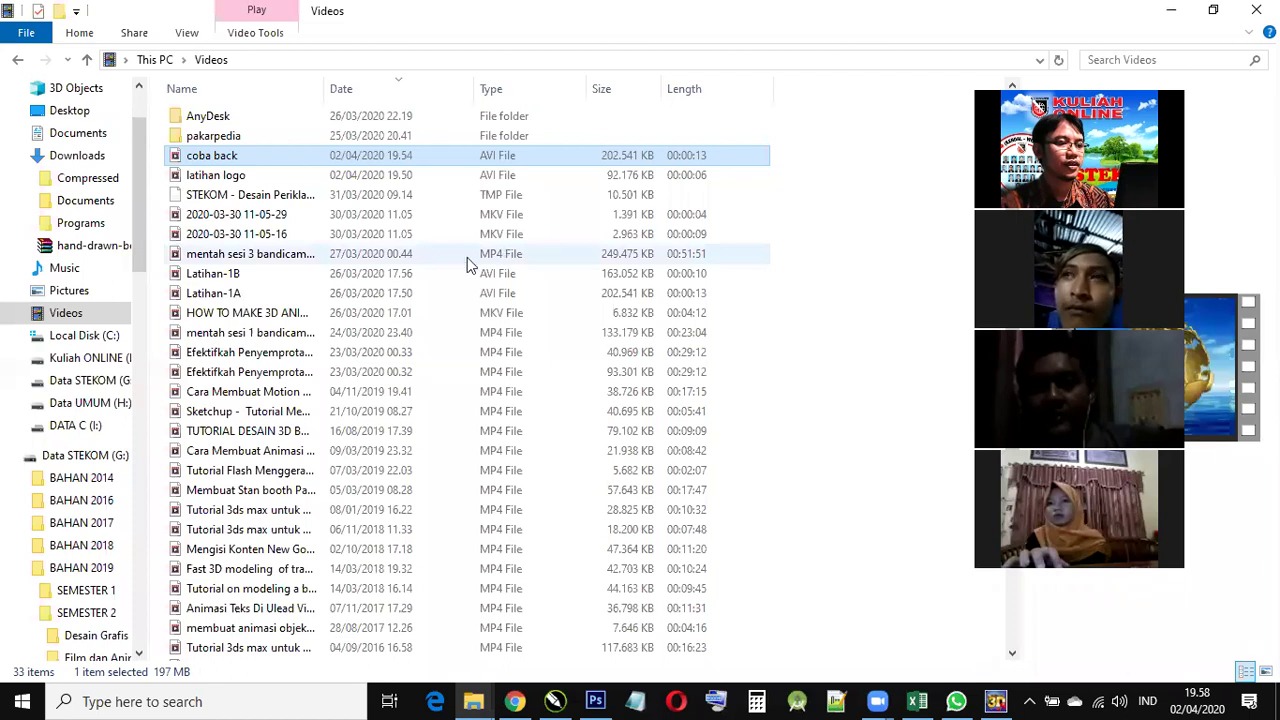
Step: Replay the coba back video, viewing it enlarged before restoring the player to its smaller window
double_click(229, 157)
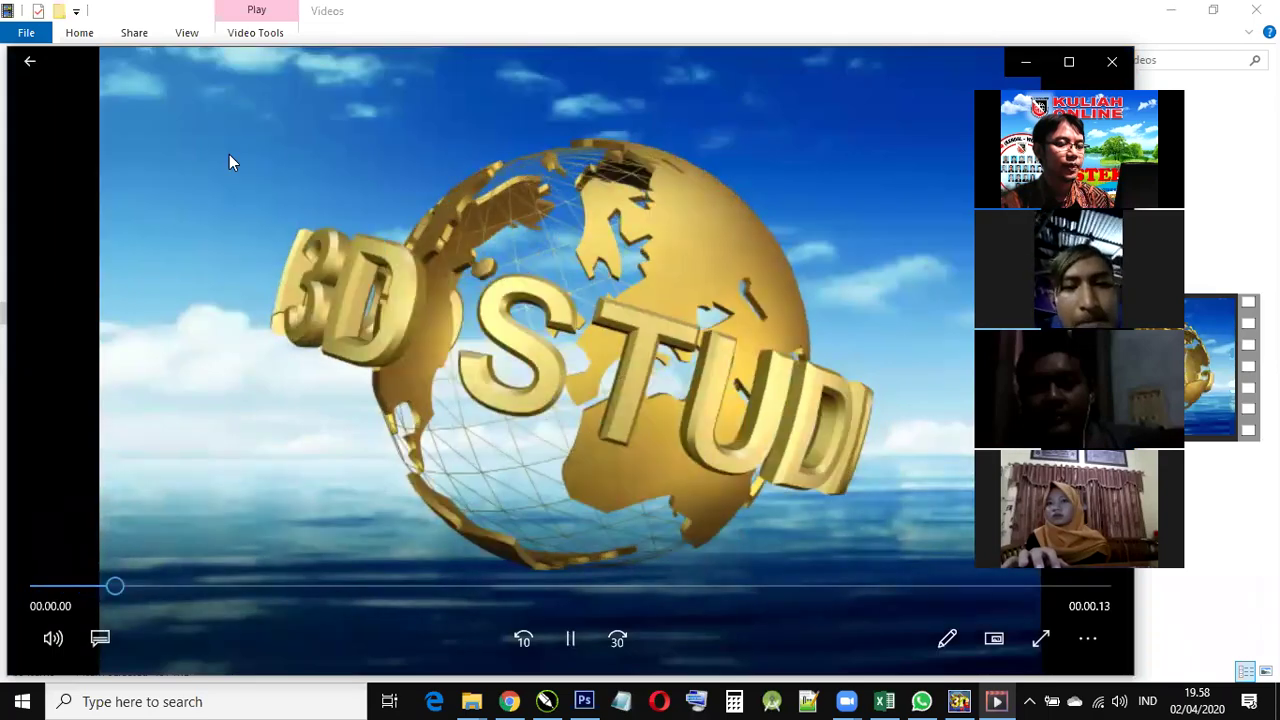
click(1068, 61)
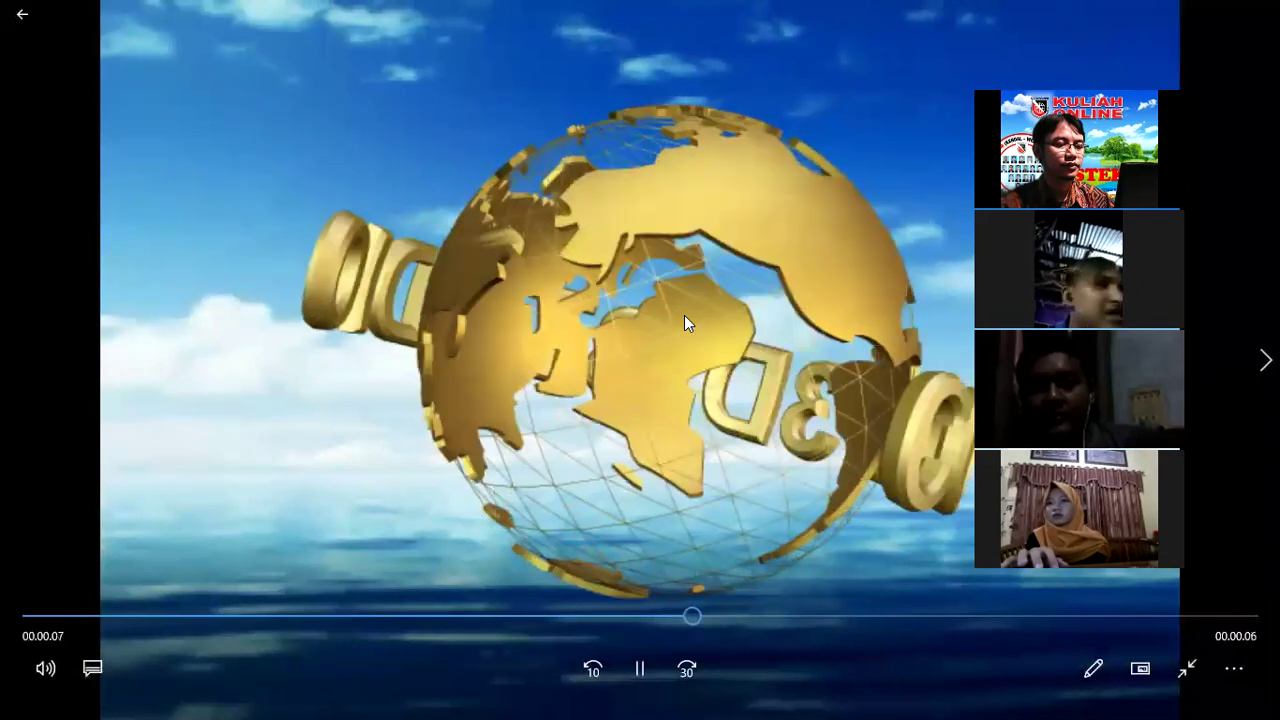
key(Escape)
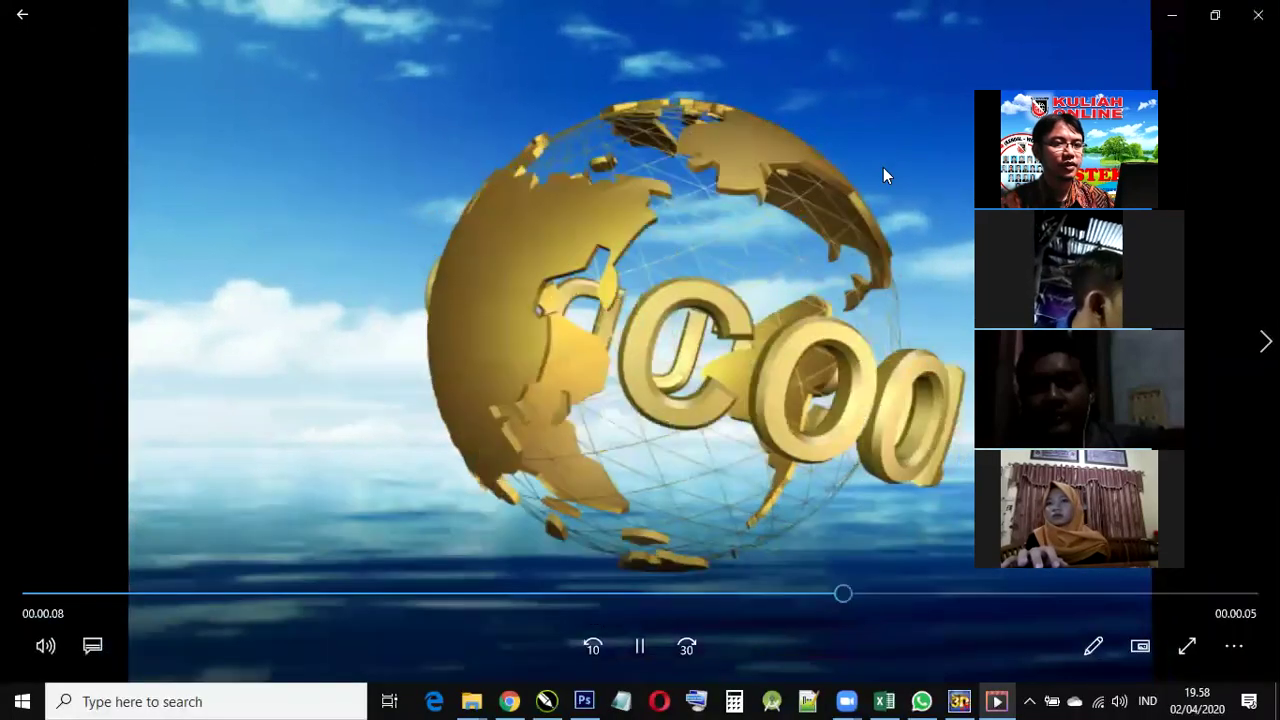
click(1213, 17)
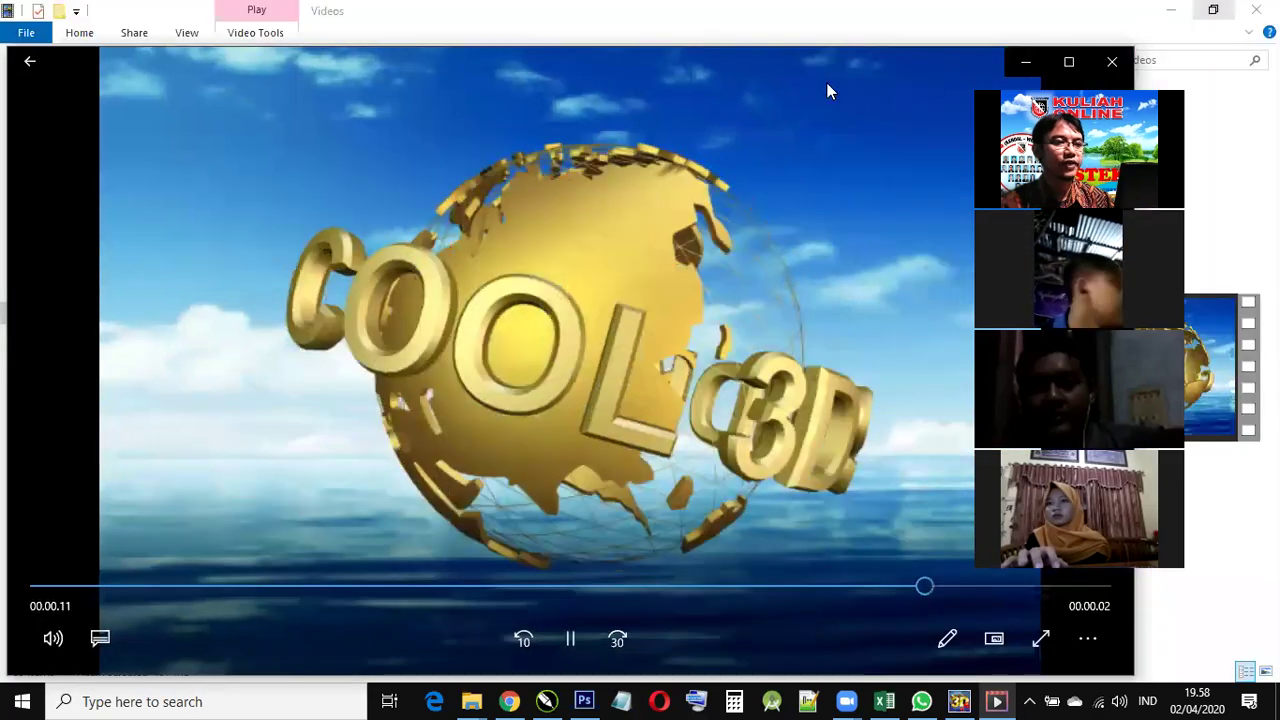
Step: Reposition the player window, play the globe video once more, pause it partway, and close the player
drag(838, 70, 737, 70)
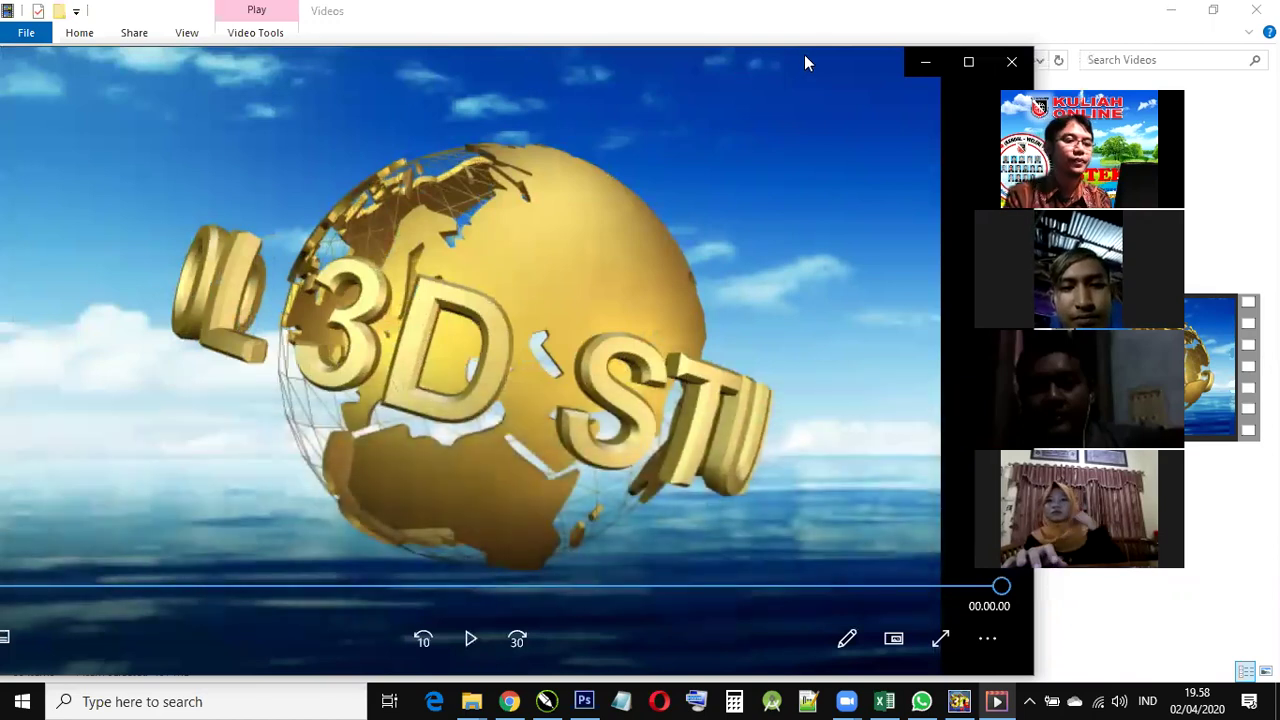
drag(800, 75, 804, 49)
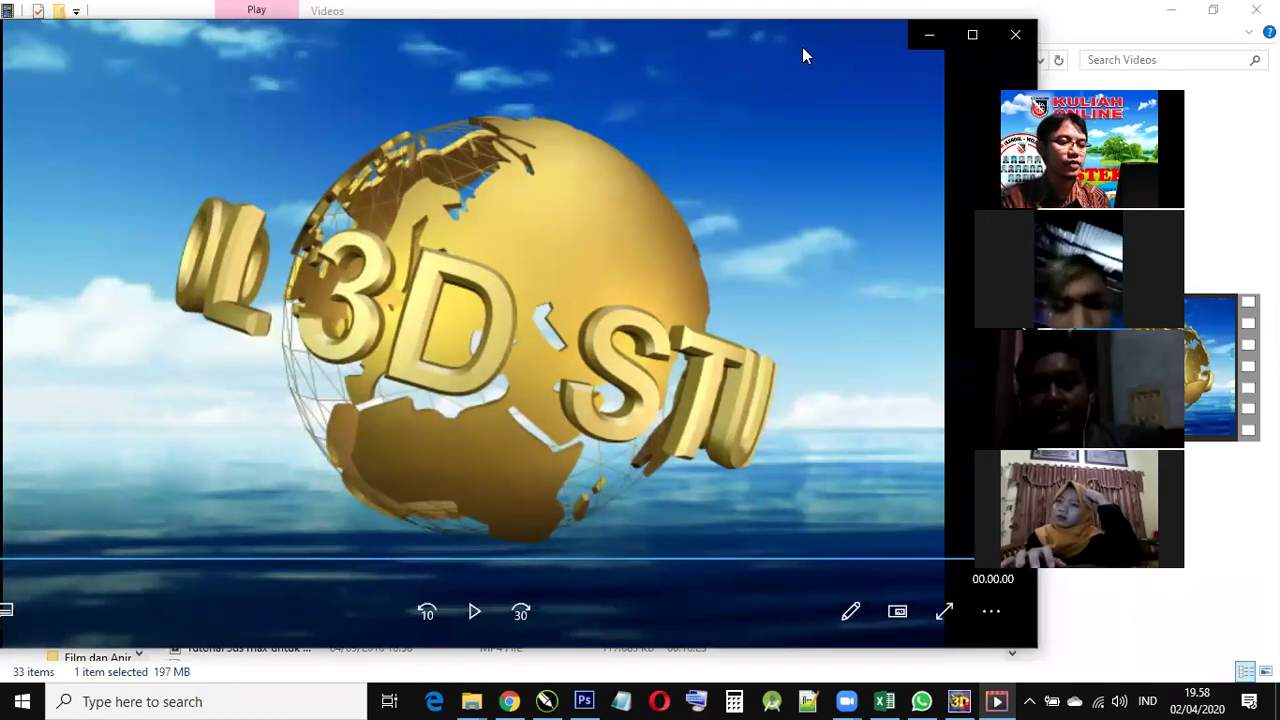
click(474, 626)
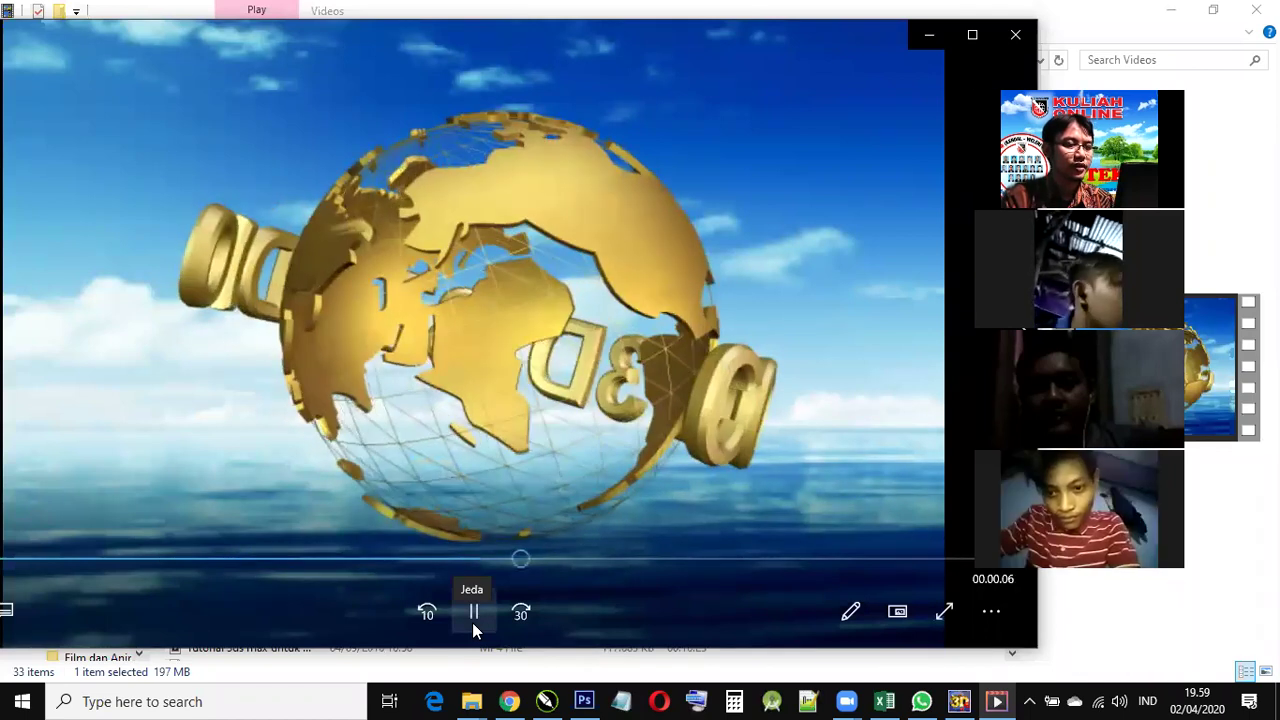
click(474, 620)
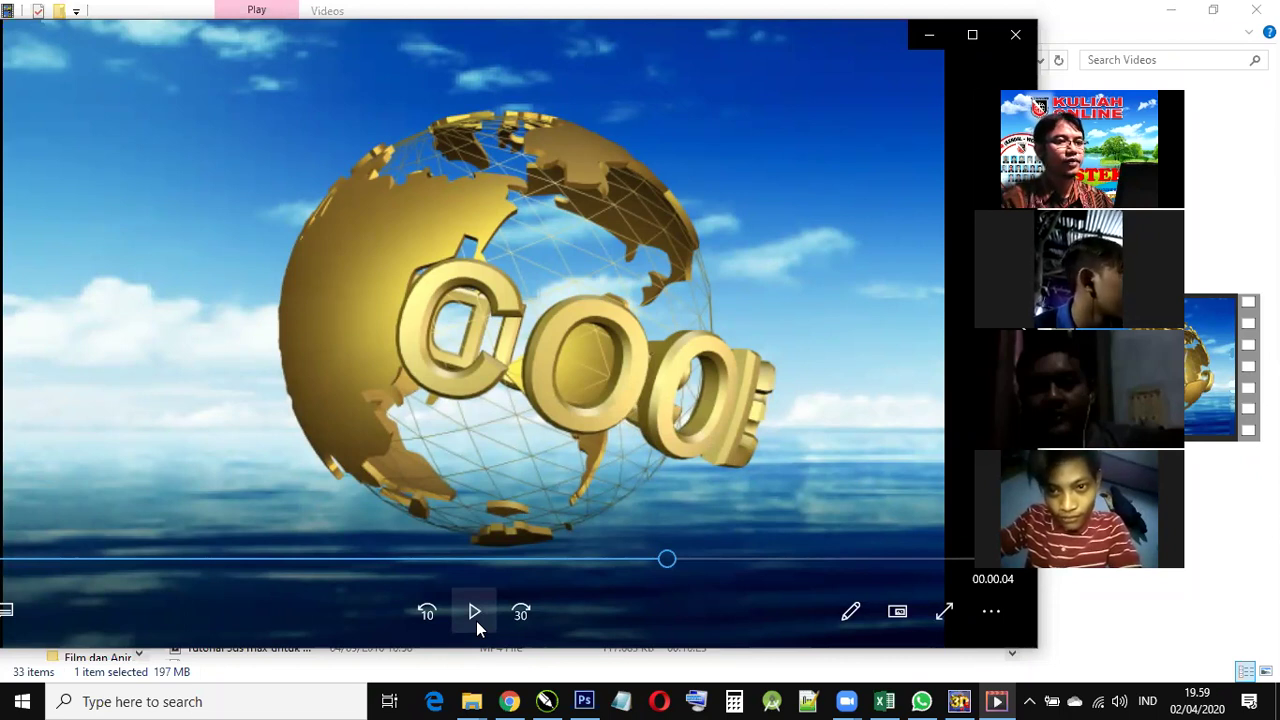
click(1018, 37)
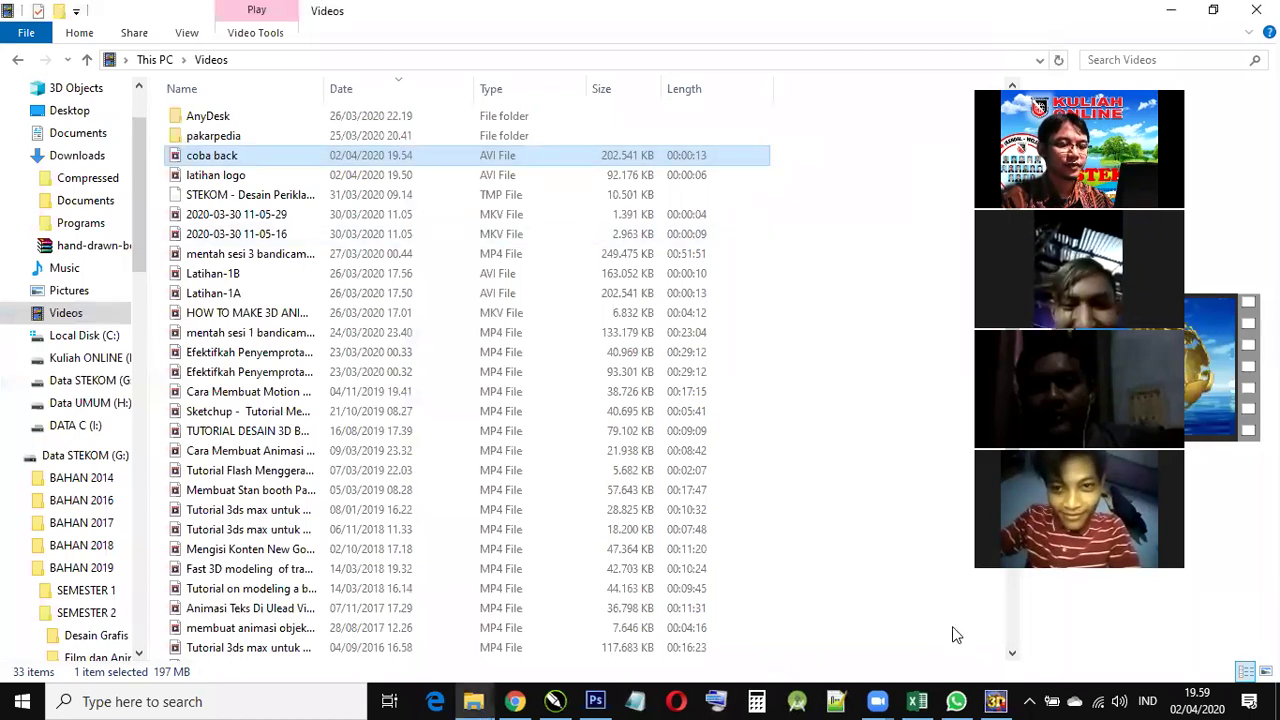
Step: Switch back to COOL 3D Studio and move the EasyPalette beside the globe project so its background thumbnails are less covered
mouse_move(996, 701)
click(1003, 634)
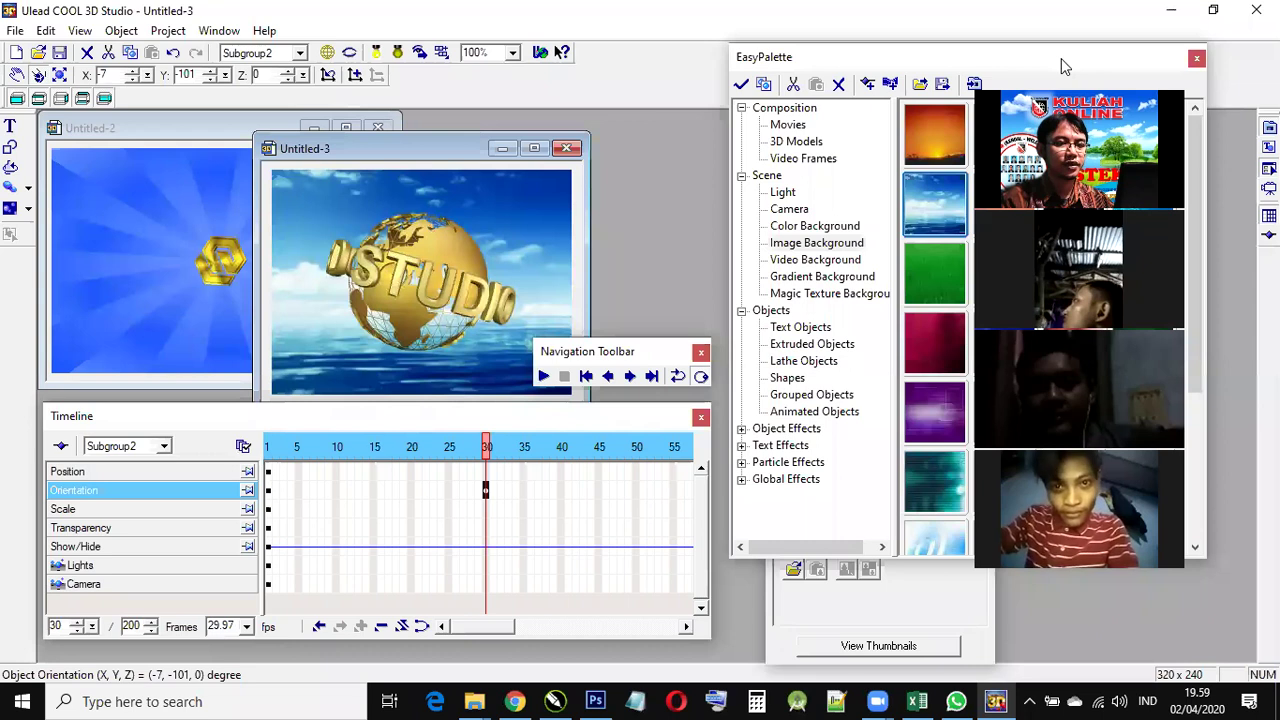
drag(1065, 66, 1094, 81)
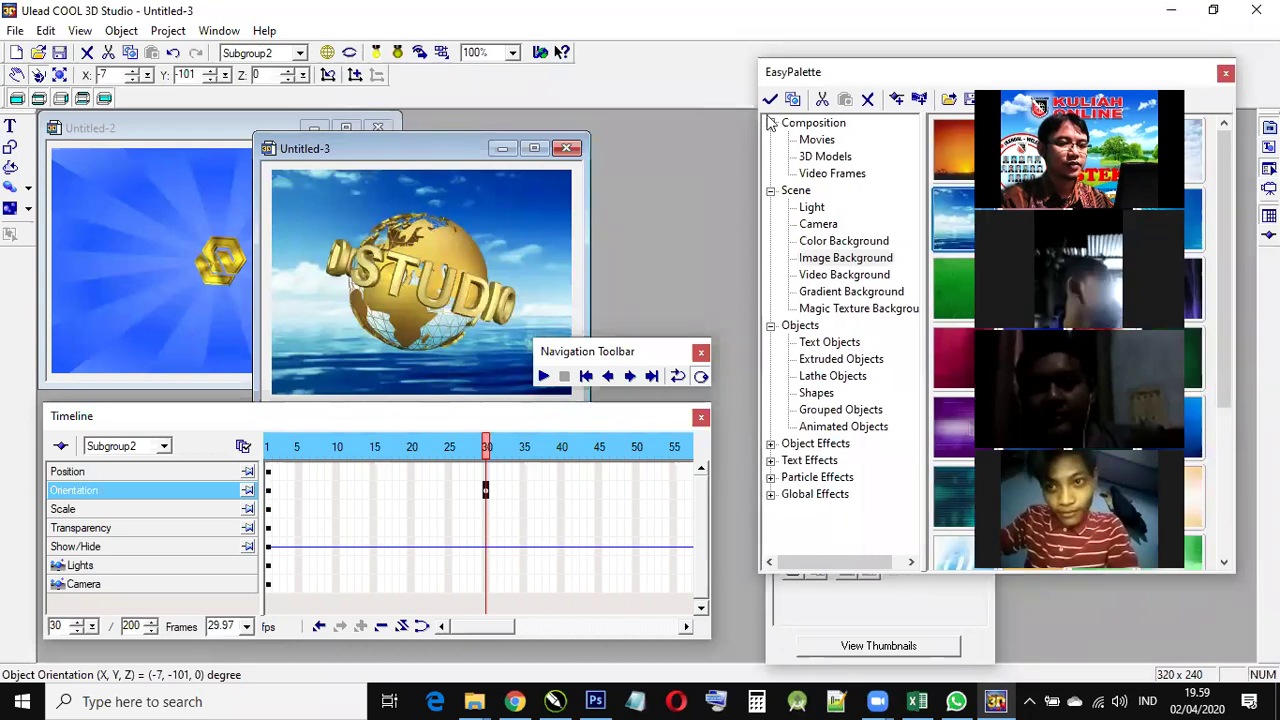
drag(920, 82, 760, 122)
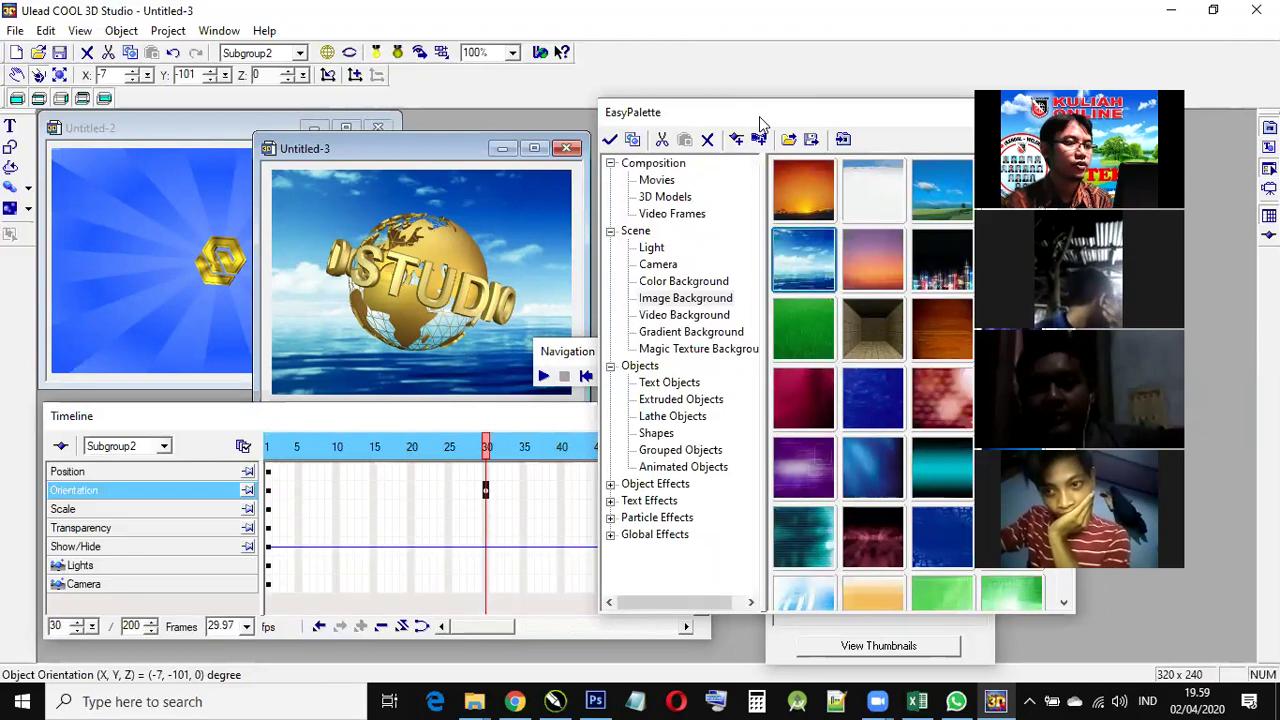
Step: Bring the Untitled-2 logo project forward, enlarge its window, and play the logo animation through to frame 90
click(158, 134)
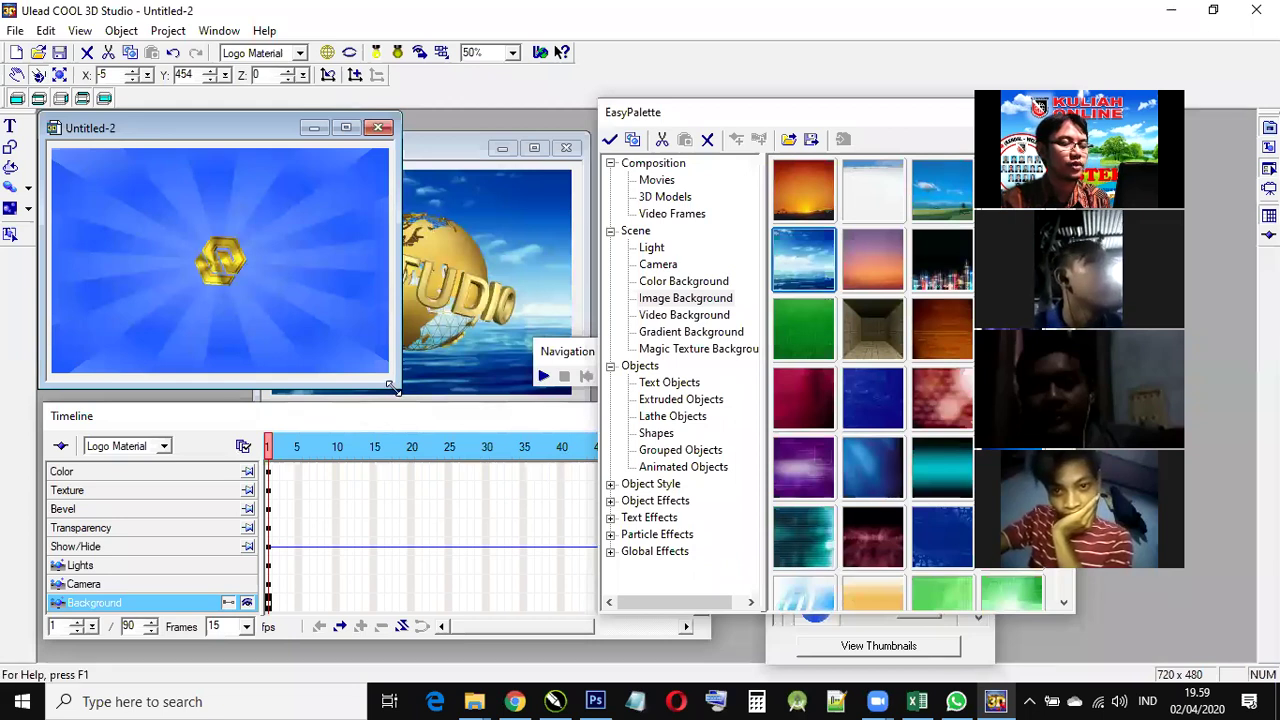
drag(393, 386, 426, 425)
drag(575, 362, 433, 417)
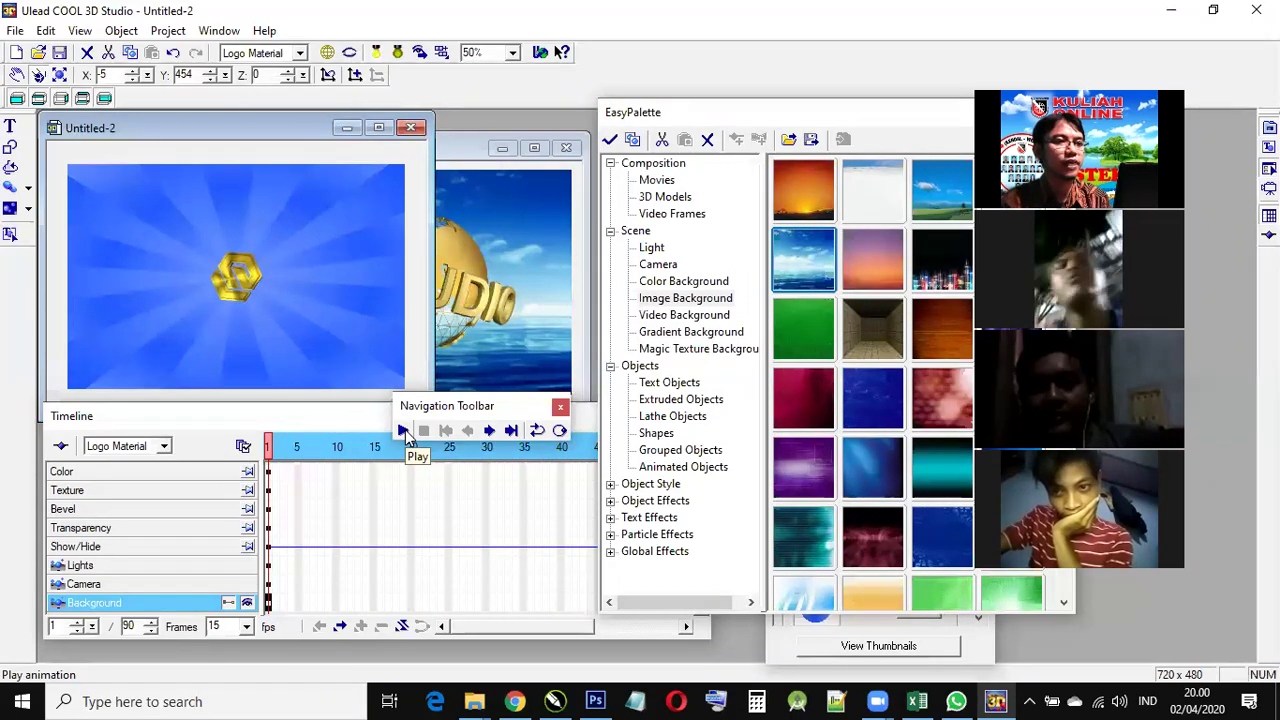
click(403, 431)
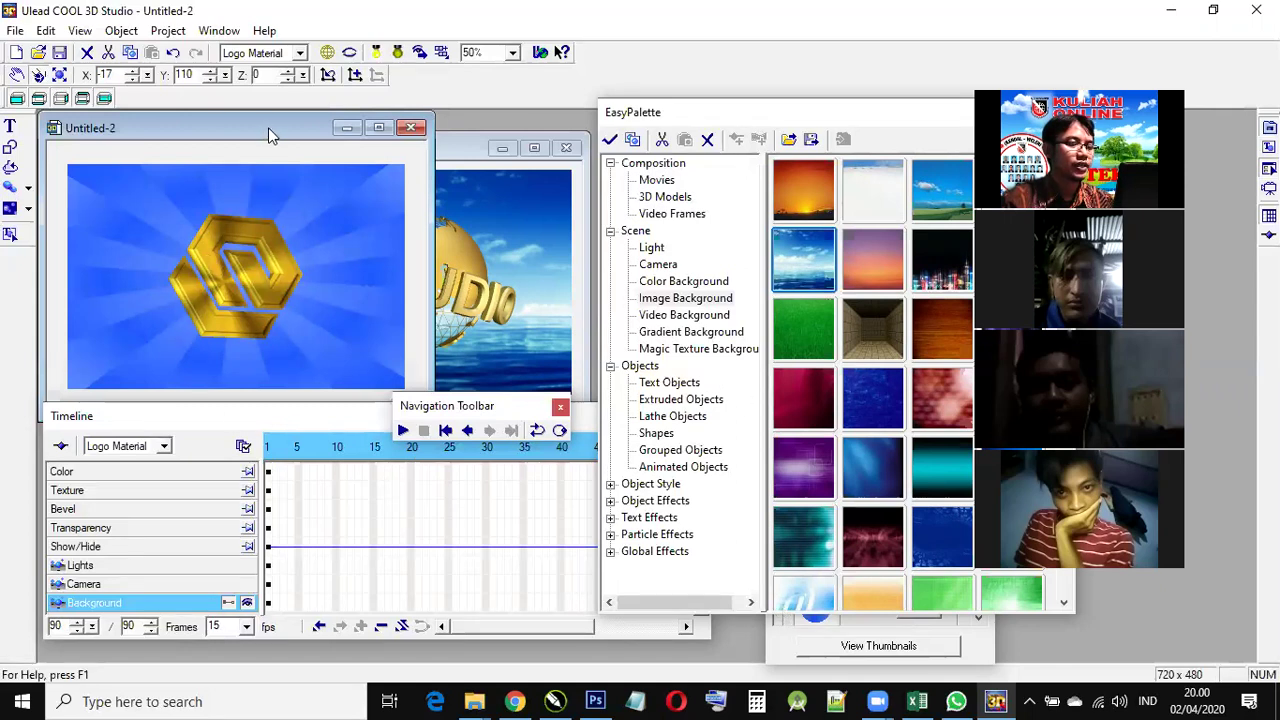
Step: Move the Navigation Toolbar and Timeline lower, and shift and further enlarge the Untitled-2 project window
drag(268, 127, 299, 120)
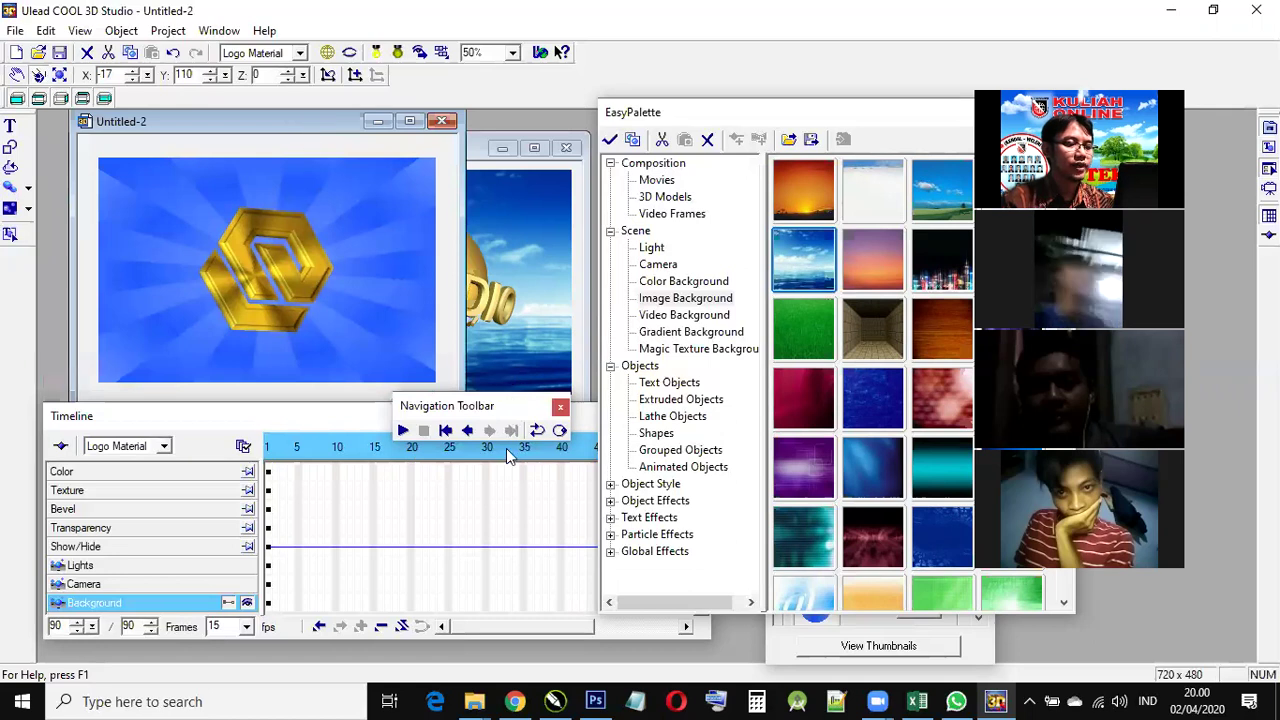
drag(470, 406, 470, 519)
drag(298, 122, 310, 122)
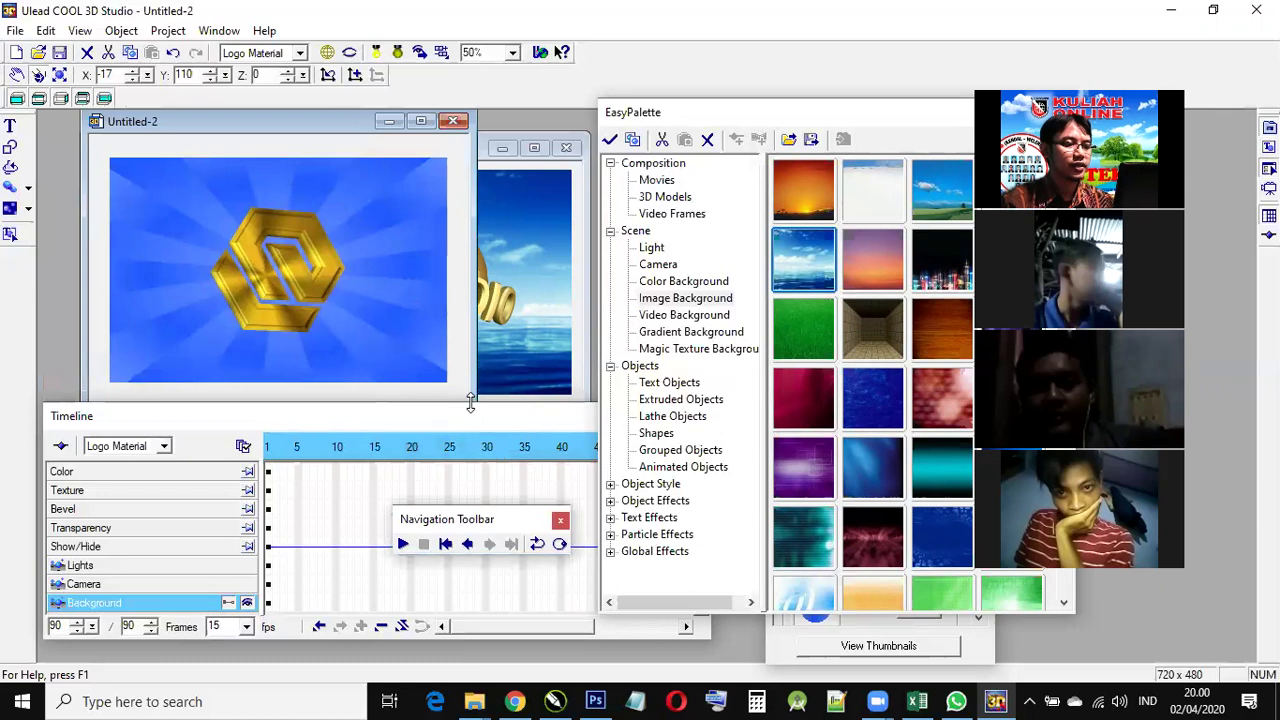
drag(477, 415, 481, 439)
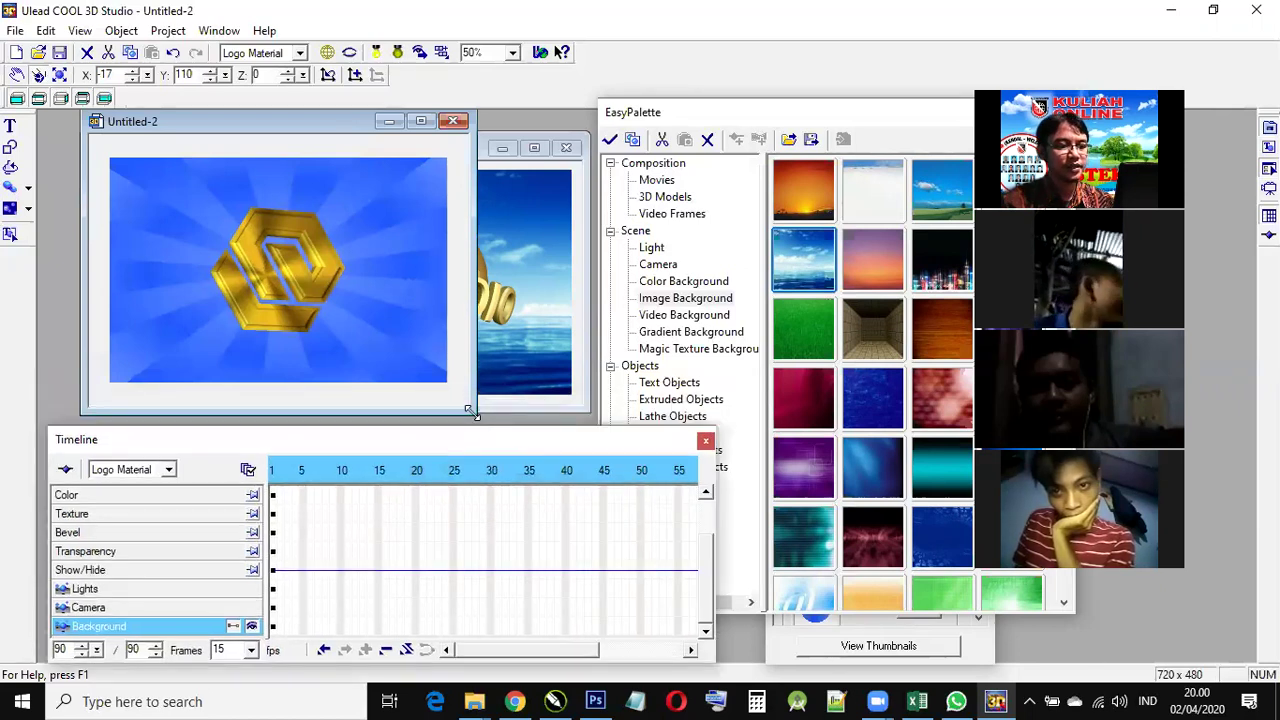
drag(472, 412, 512, 455)
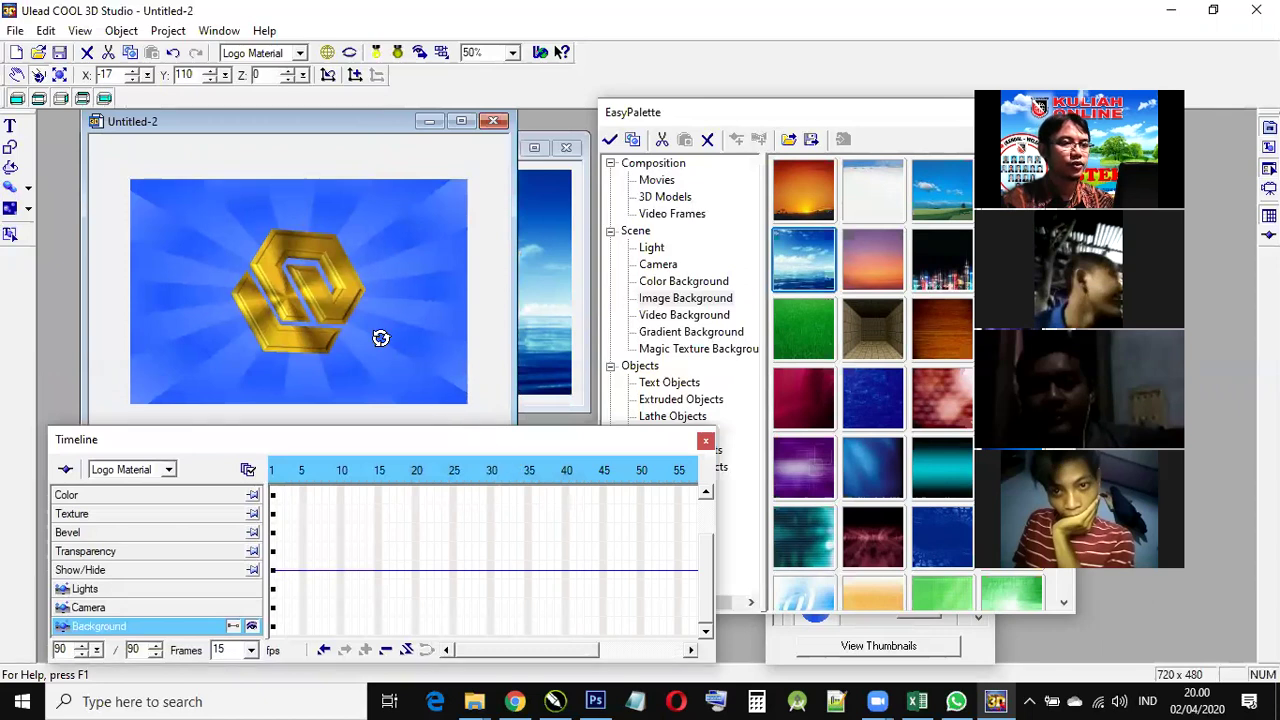